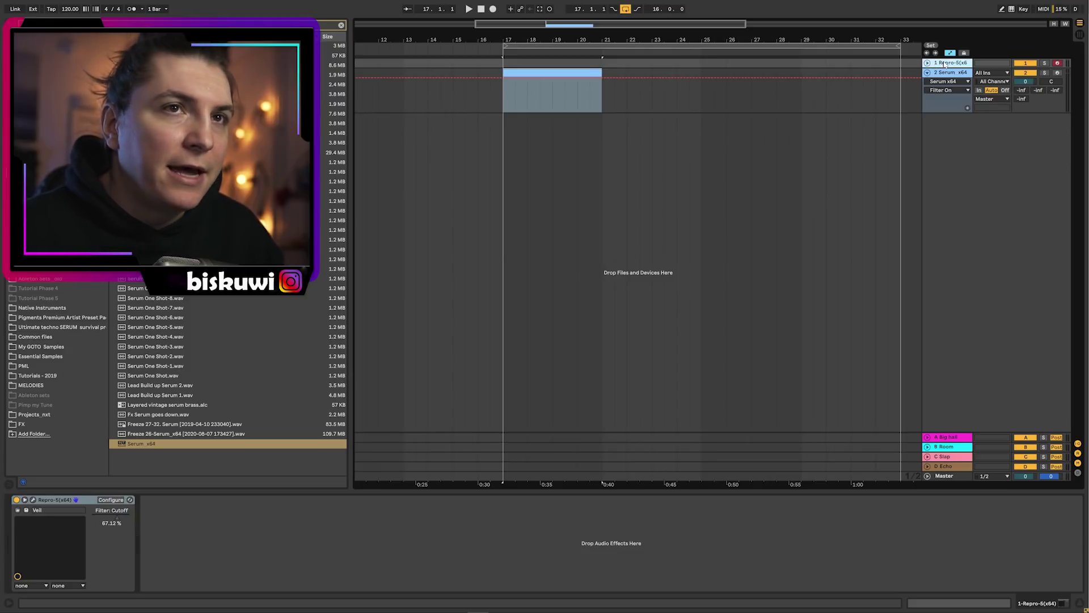
Open the Repro-5 synth and play back the two recorded chords in its clip
left_click(32, 500)
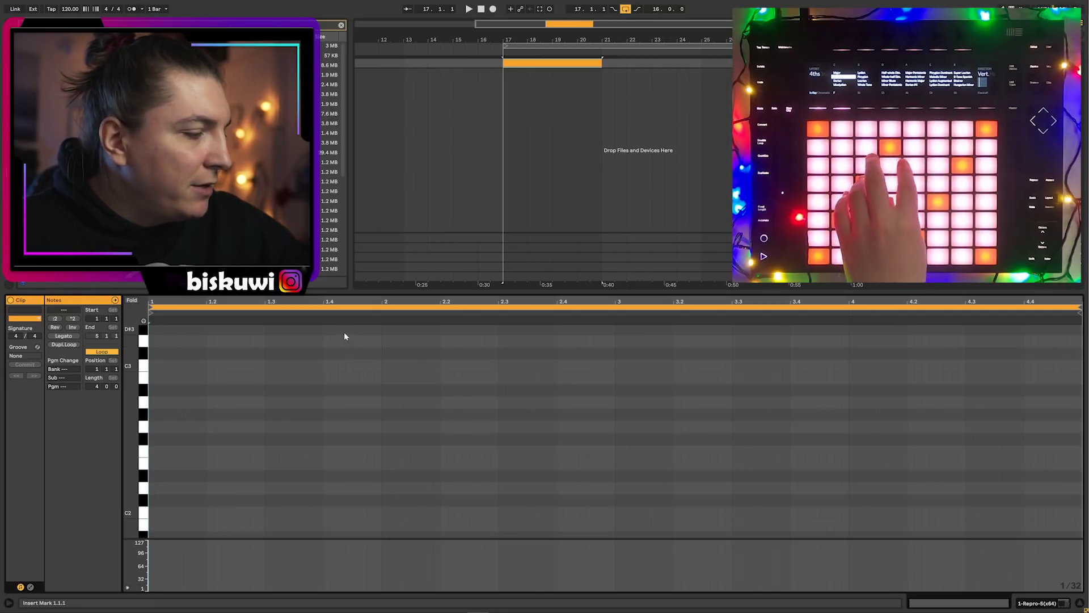
scroll(233, 436, "up", 5)
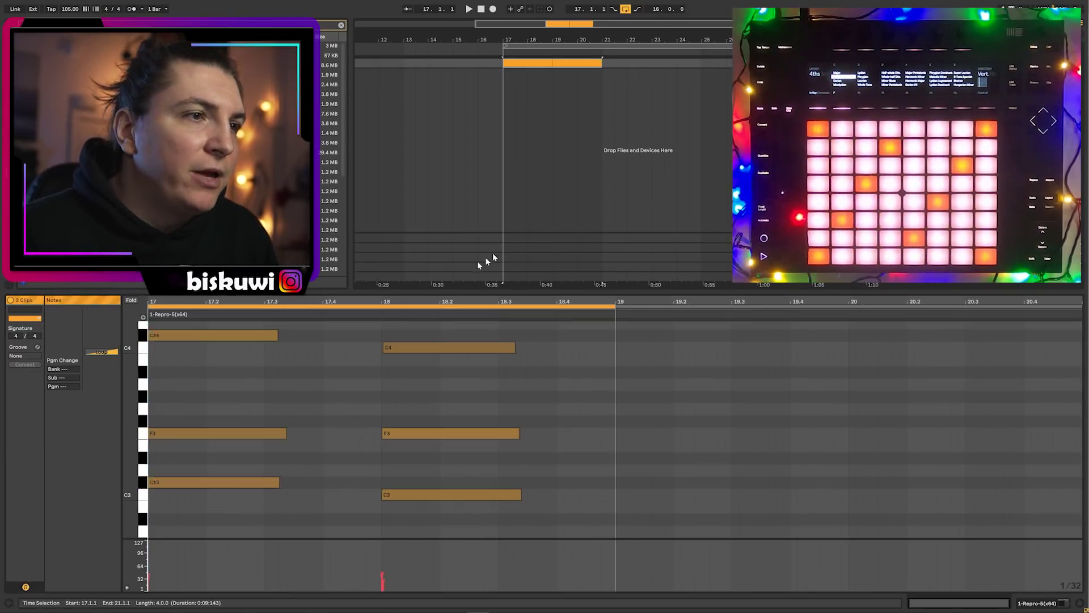
scroll(372, 434, "up", 2)
key("space")
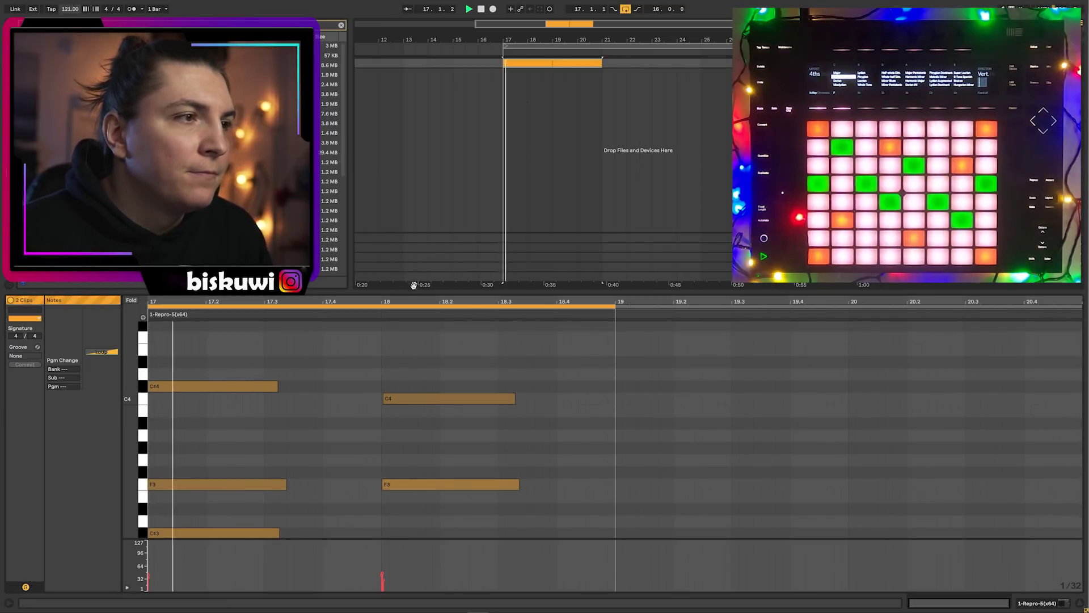
scroll(407, 343, "down", 2)
scroll(436, 363, "up", 2)
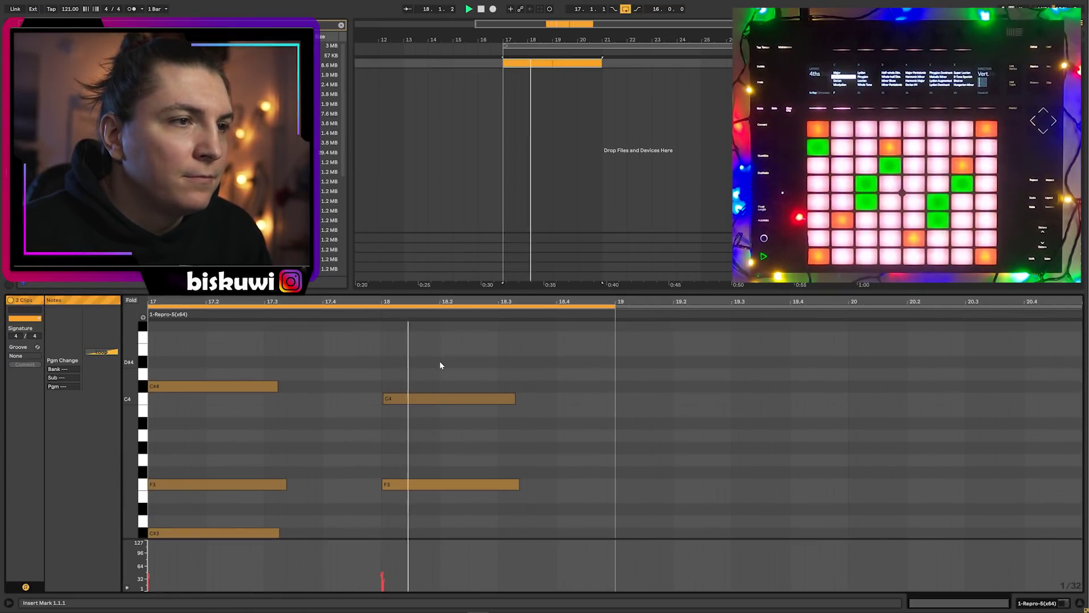
scroll(440, 364, "down", 2)
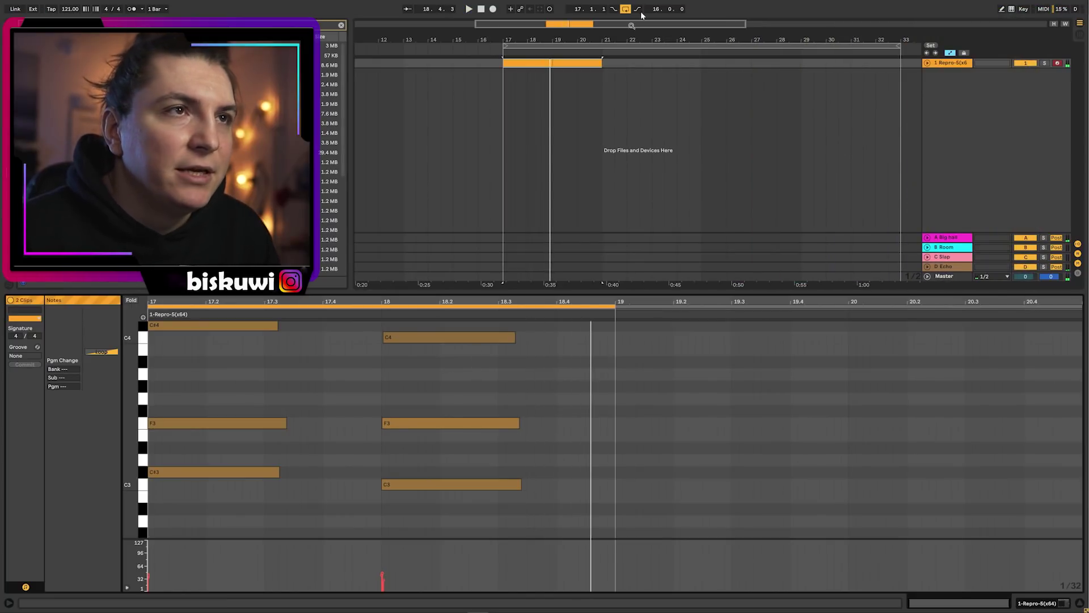
Extend the Repro-5 clip to bar 25 and play it from the start
left_click_drag(595, 61, 702, 59)
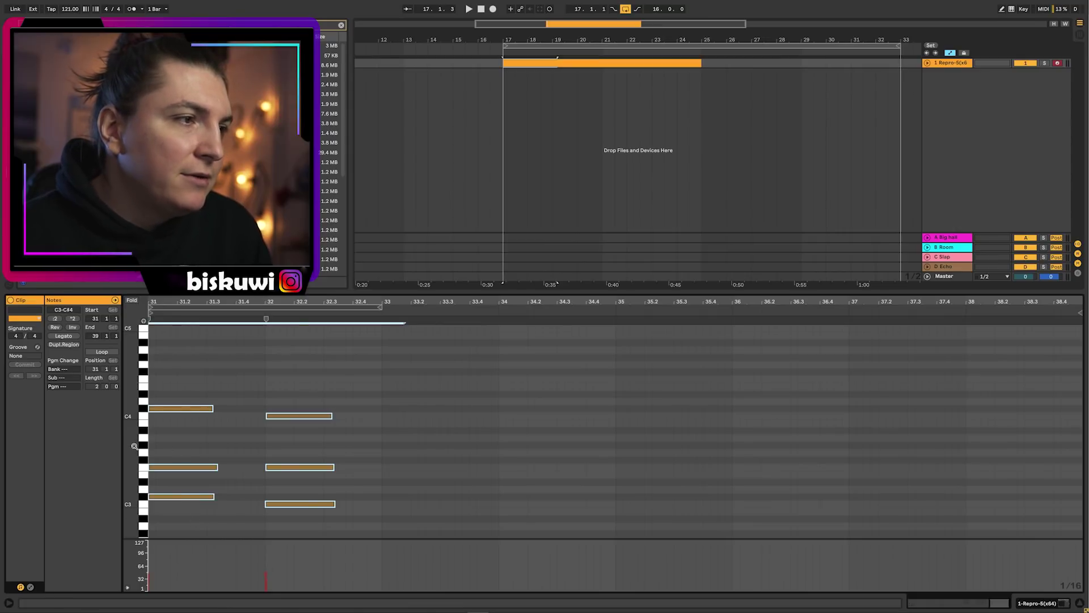
left_click_drag(143, 447, 140, 448)
scroll(233, 402, "down", 3)
key("space")
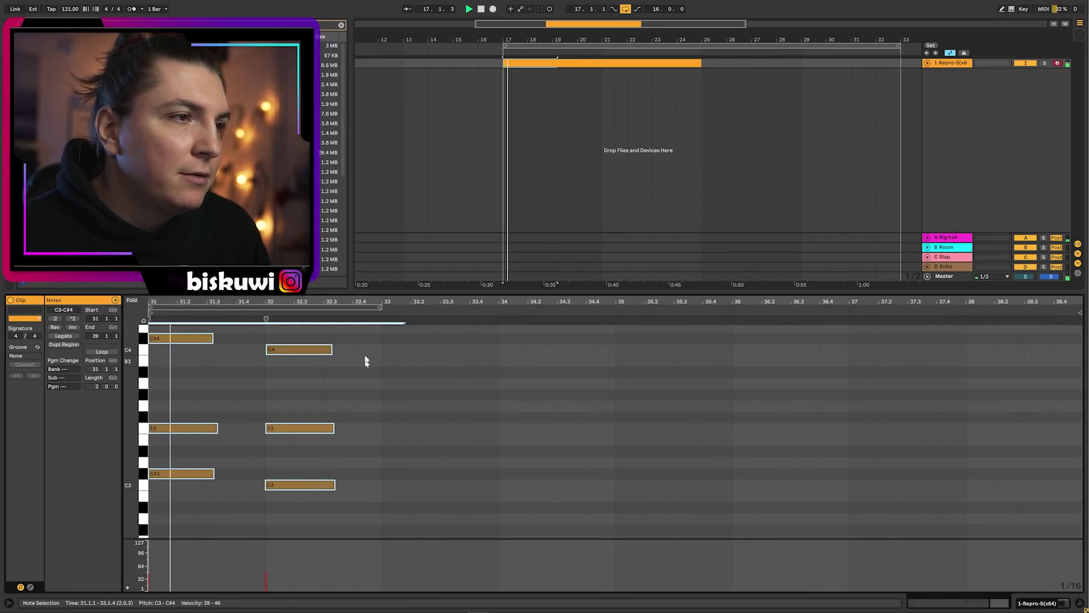
Move the second chord's top C4 note down to F2
left_click(276, 349)
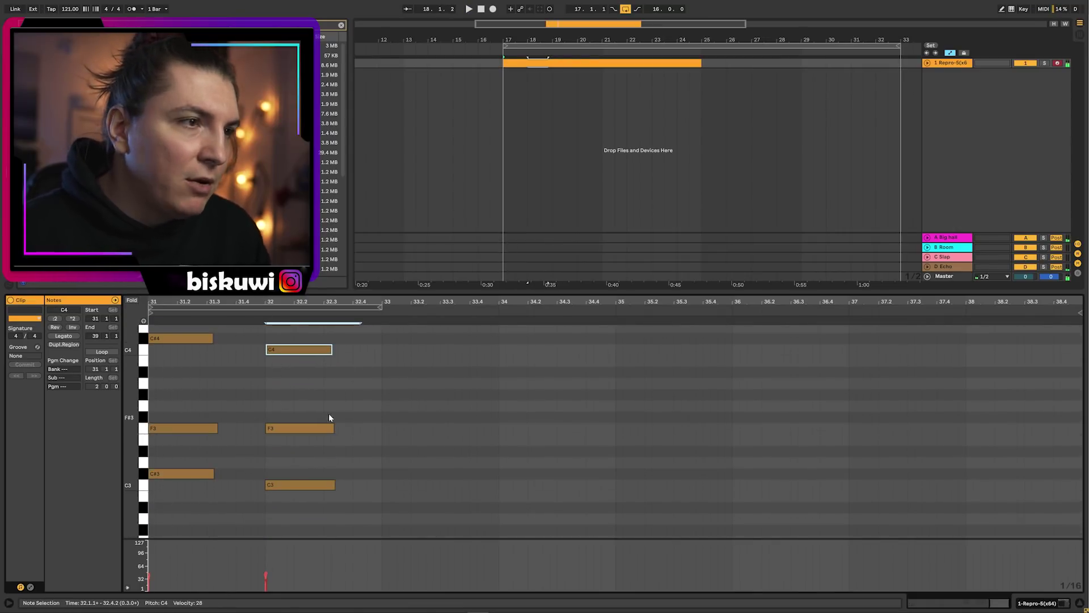
key("shift+Down")
key("shift+Down")
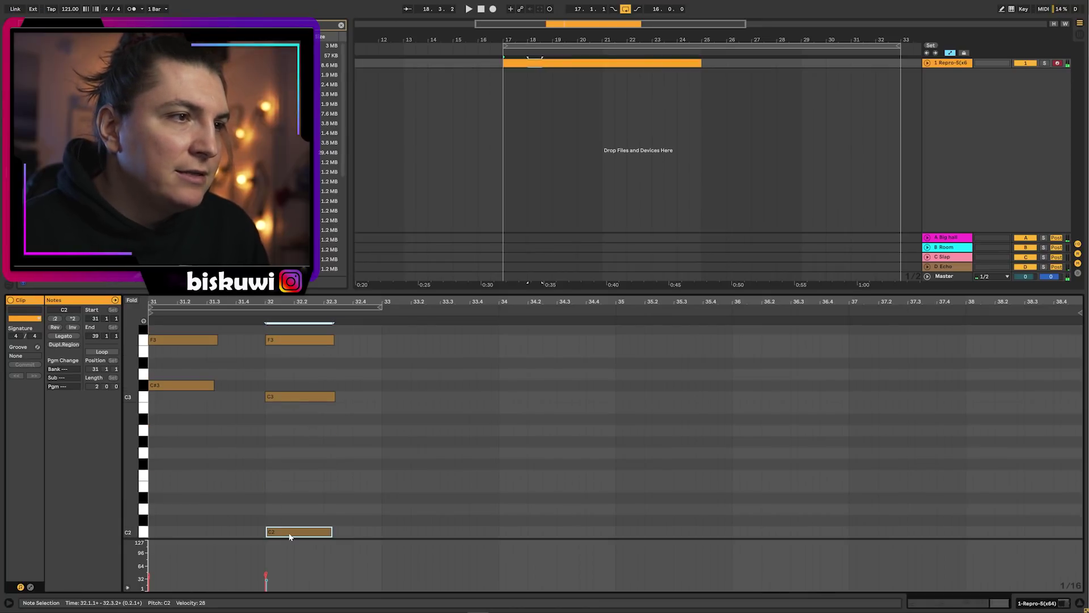
left_click_drag(290, 530, 301, 476)
scroll(299, 476, "up", 1)
Examine the individual notes of the second and first chords and play both chords back
left_click_drag(390, 334, 323, 374)
left_click_drag(446, 493, 324, 508)
left_click_drag(376, 405, 283, 449)
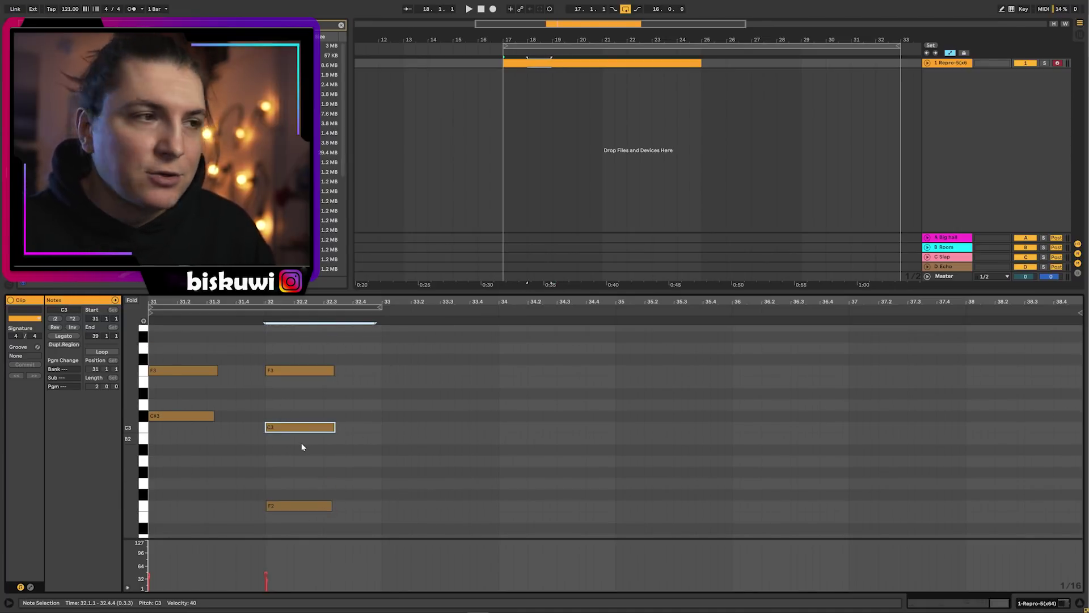
scroll(267, 414, "up", 3)
left_click_drag(241, 360, 181, 398)
left_click_drag(232, 514, 215, 512)
scroll(264, 457, "down", 1)
key("space")
scroll(363, 452, "down", 1)
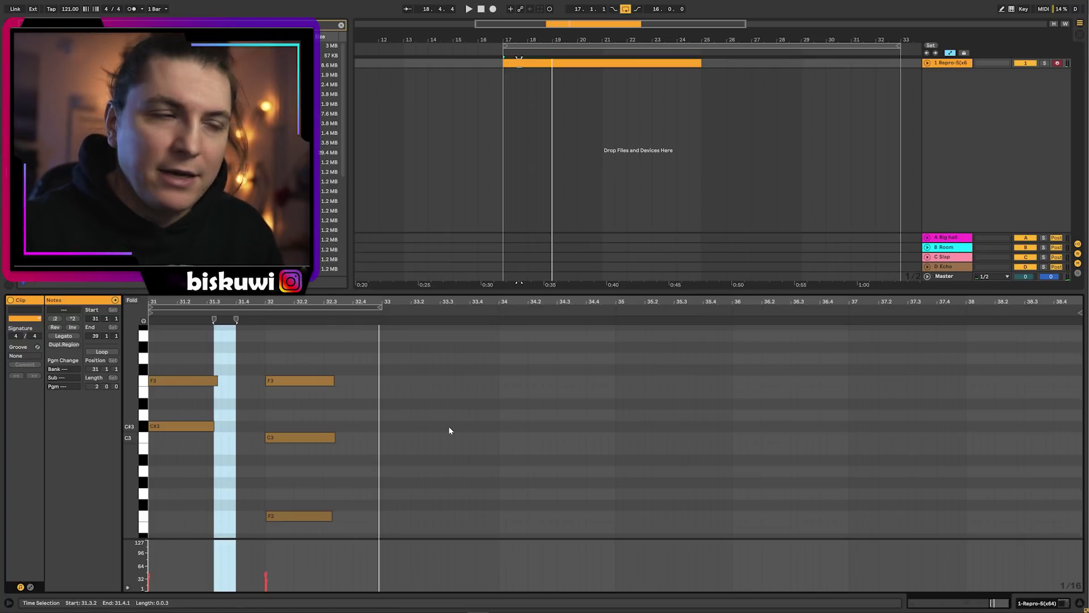
Duplicate all notes of the first two chords so the copies start at bar 33
scroll(448, 427, "up", 3)
scroll(447, 395, "up", 1)
left_click_drag(385, 345, 168, 595)
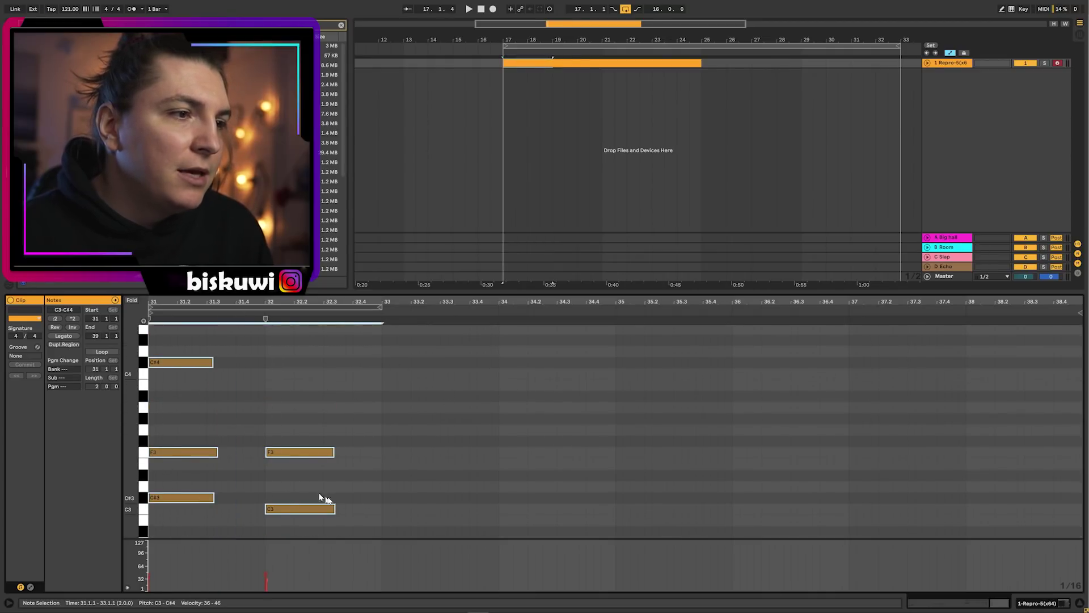
scroll(299, 525, "down", 3)
left_click(299, 525, "shift")
scroll(304, 437, "up", 3)
key("ctrl+d")
scroll(492, 421, "down", 2)
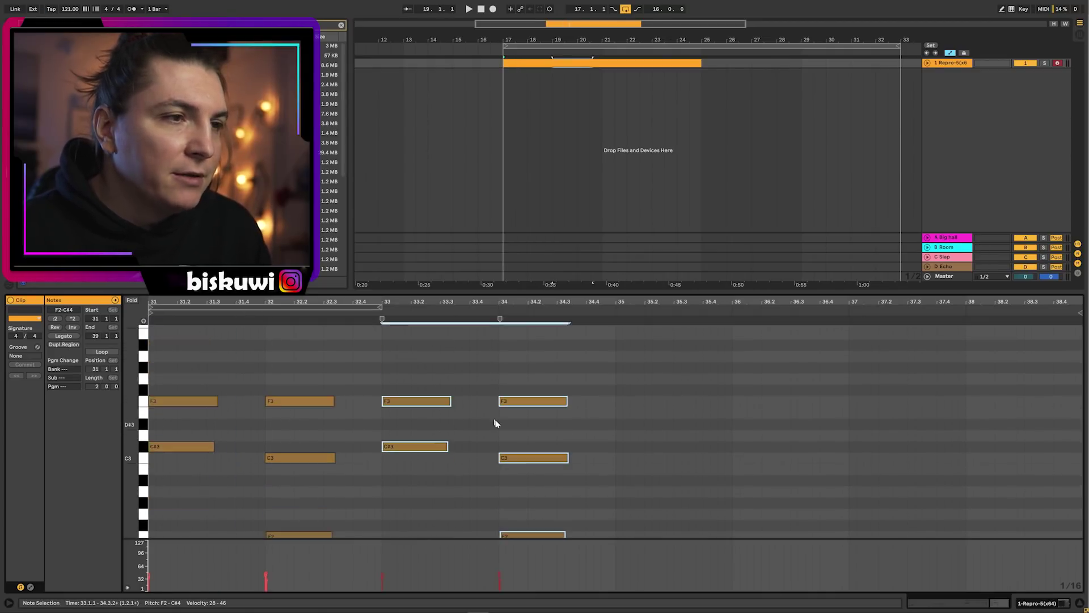
Copy the F3 note of the chord at bar 33 up one octave to F4
scroll(492, 421, "up", 2)
left_click_drag(470, 477, 392, 510)
left_click(421, 454)
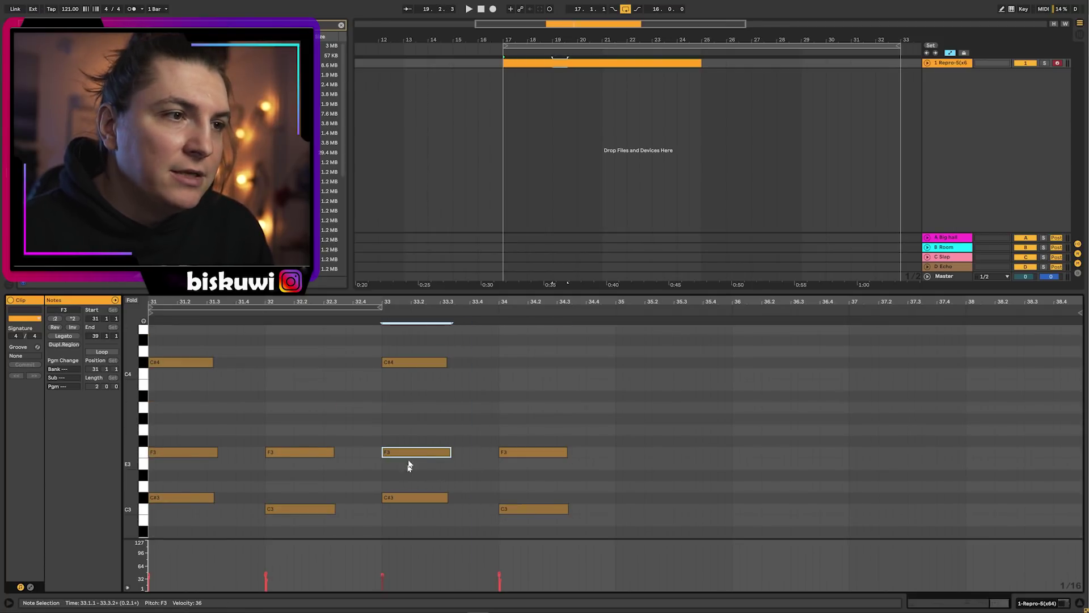
scroll(416, 459, "up", 2)
left_click_drag(422, 506, 426, 375)
Delete the C#3 note from the third chord and play that chord from bar 33
scroll(427, 446, "down", 5)
left_click(401, 427)
key("Delete")
scroll(434, 452, "up", 4)
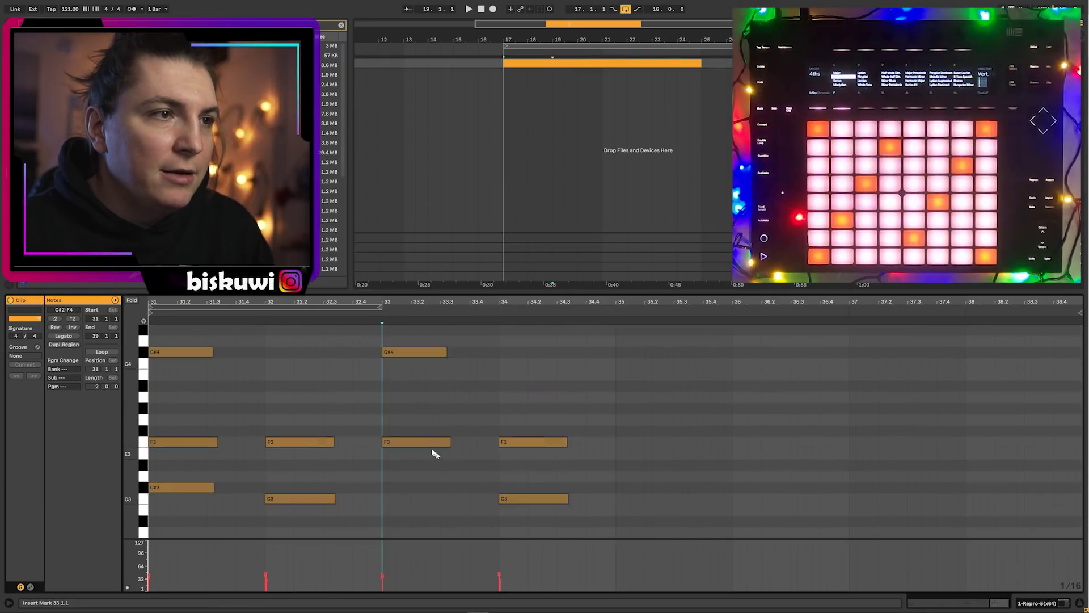
key("space")
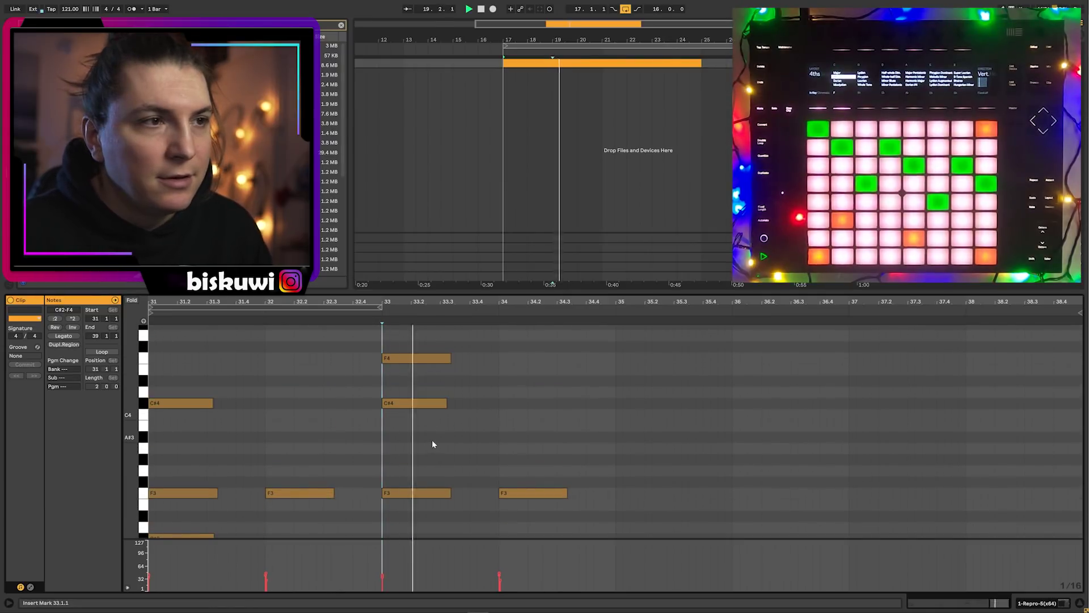
scroll(453, 443, "down", 3)
scroll(563, 448, "down", 2)
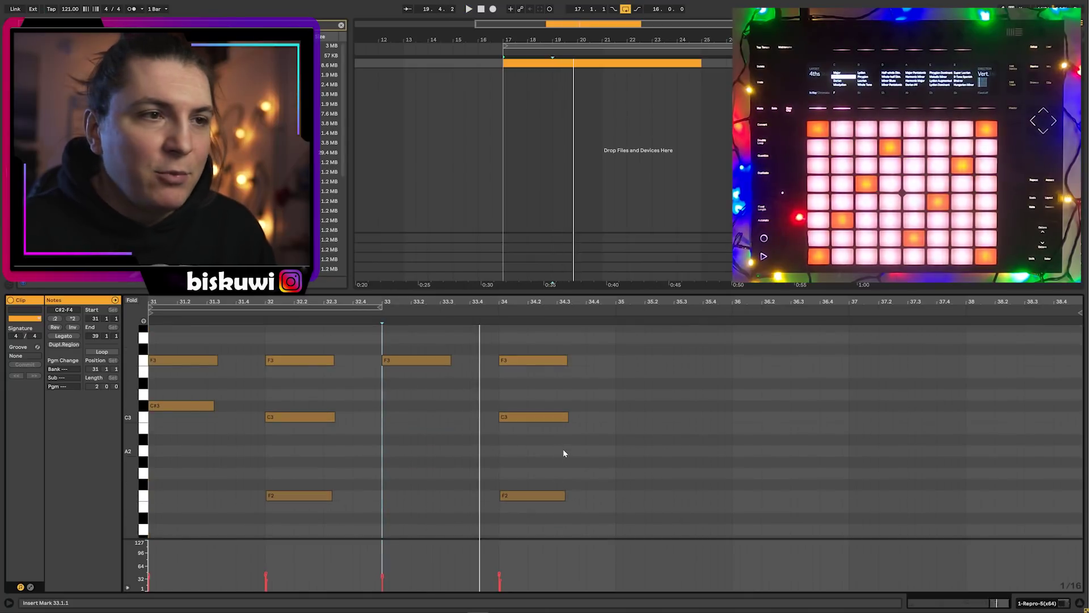
Raise the fourth chord's F2 note to C4 and play the chord back
left_click_drag(585, 465, 493, 500)
key("shift+Up")
key("Up")
key("Up")
scroll(510, 434, "up", 2)
key("Up")
key("Up")
key("Up")
key("Up")
key("Up")
key("space")
scroll(382, 408, "up", 2)
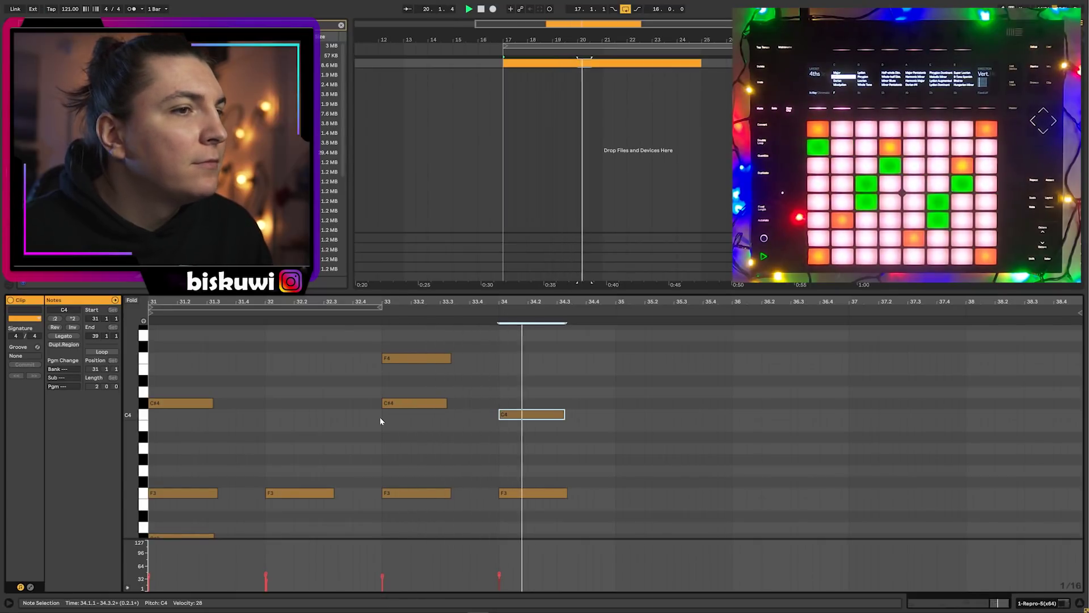
scroll(388, 414, "down", 3)
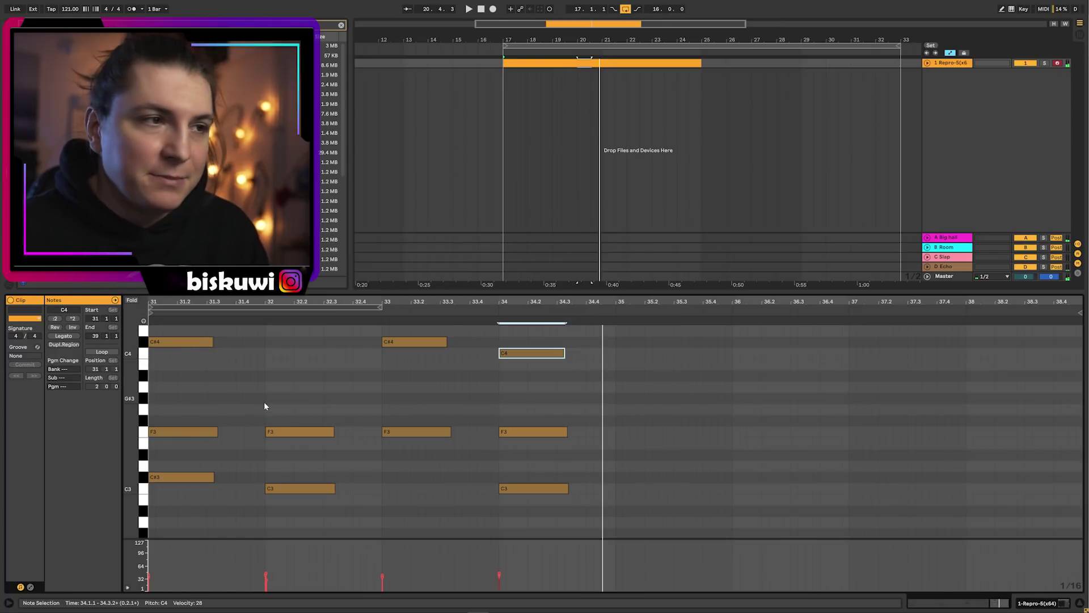
Move the third chord to bar 35 and the fourth chord to bar 37 of the clip
left_click(562, 488)
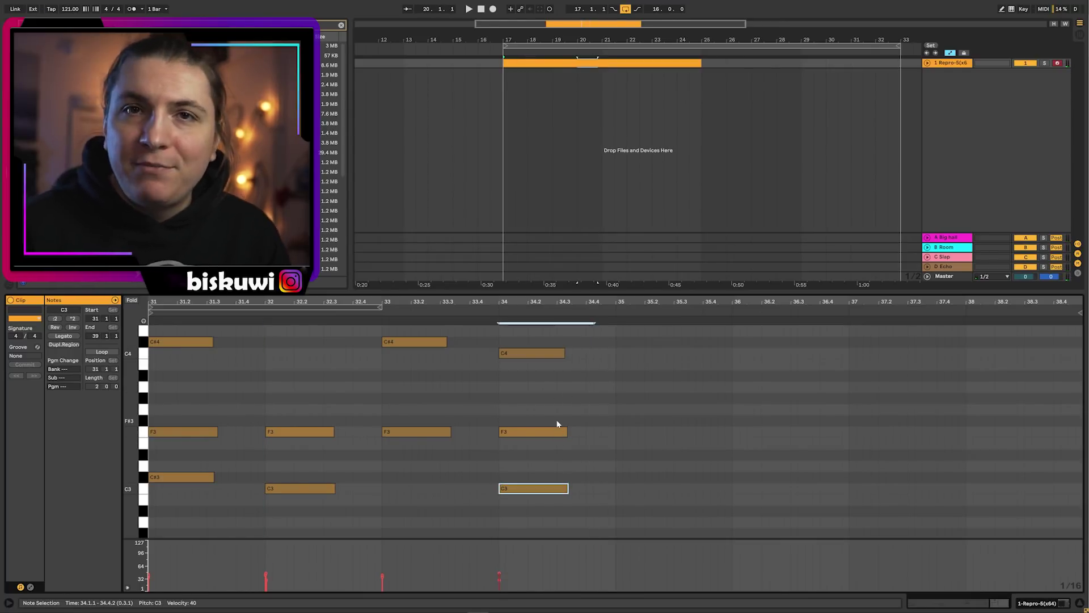
scroll(468, 398, "down", 3)
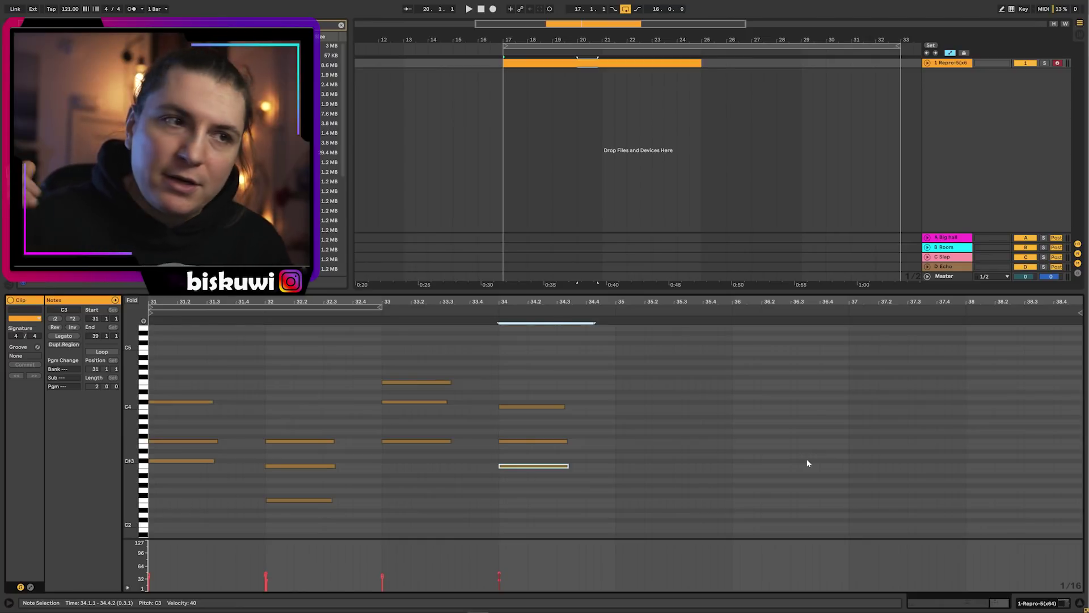
mouse_move(624, 372)
left_mouse_down()
mouse_move(432, 504)
mouse_move(423, 480)
left_mouse_up()
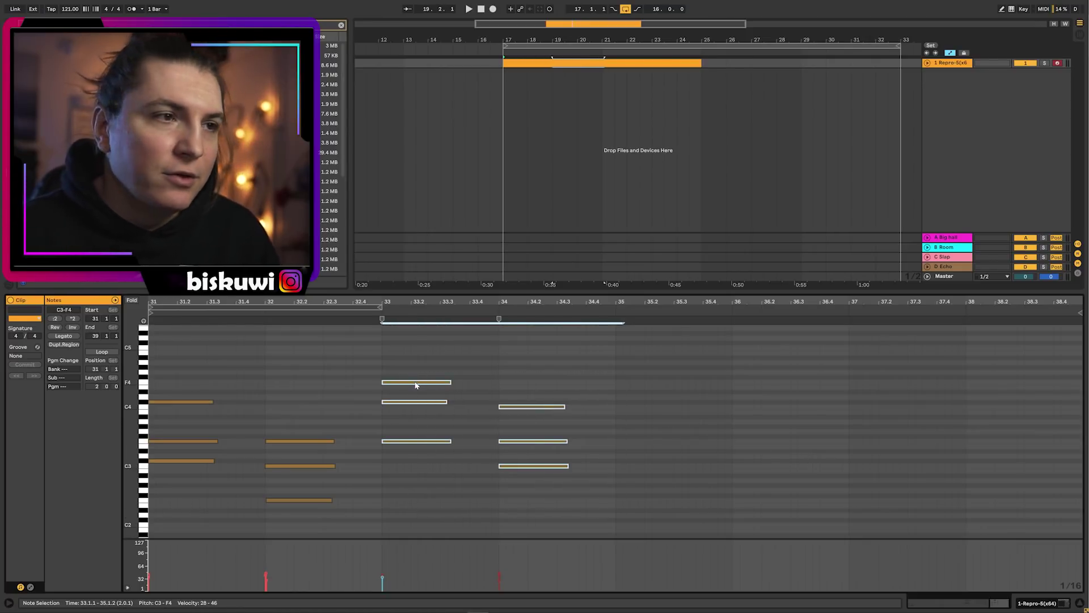
left_click_drag(415, 386, 847, 494)
left_click(652, 385)
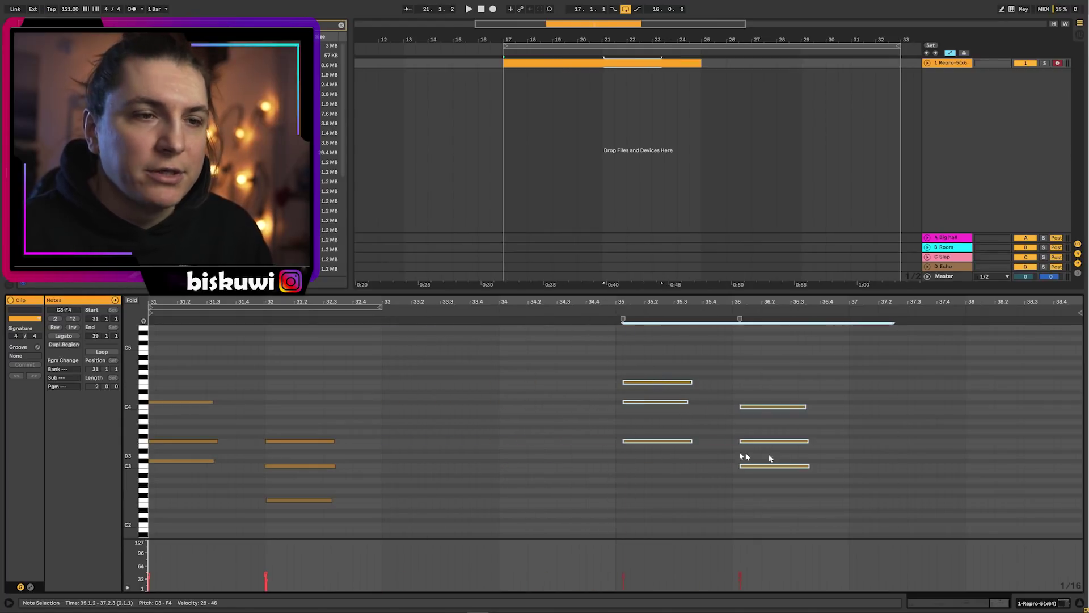
key("Left")
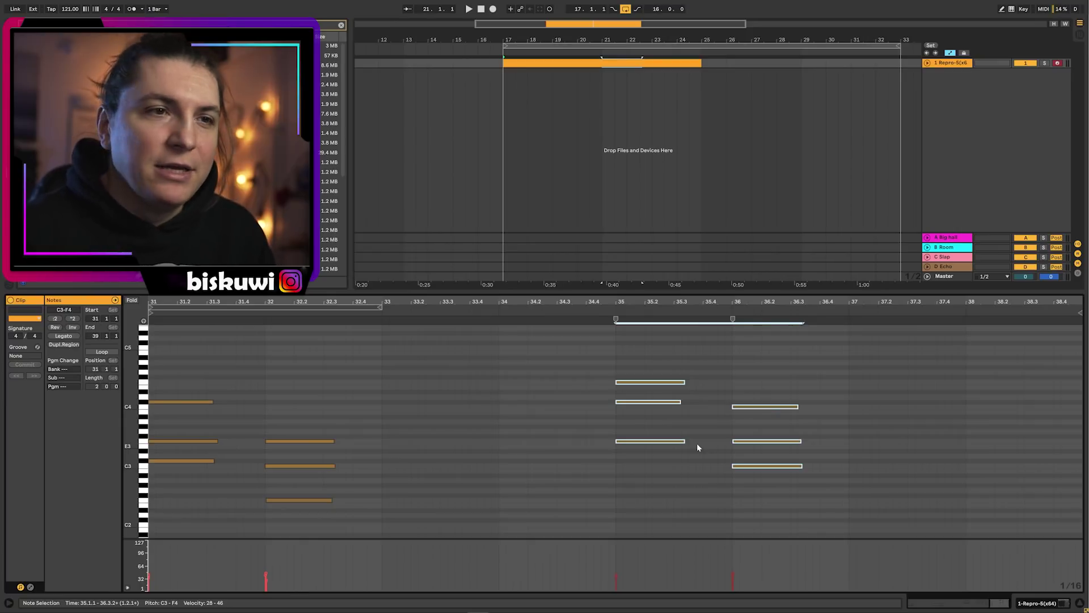
left_click(806, 391)
mouse_move(805, 392)
left_mouse_down()
mouse_move(752, 464)
mouse_move(868, 469)
left_mouse_up()
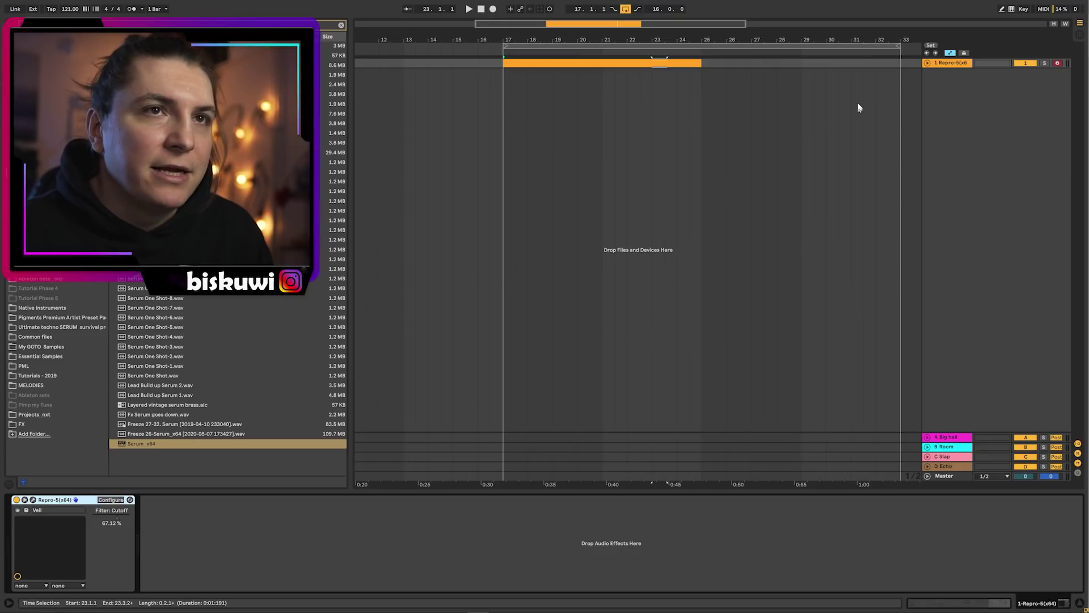
Open the Repro-5 synth and lower its filter cutoff to 40.12 while auditioning the chords
key("space")
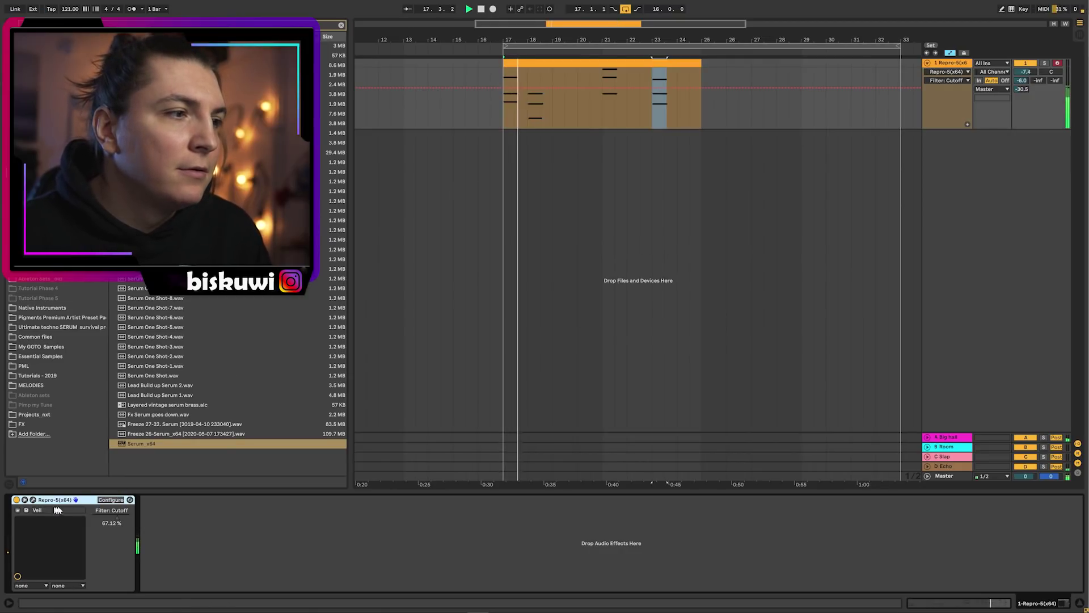
key("space")
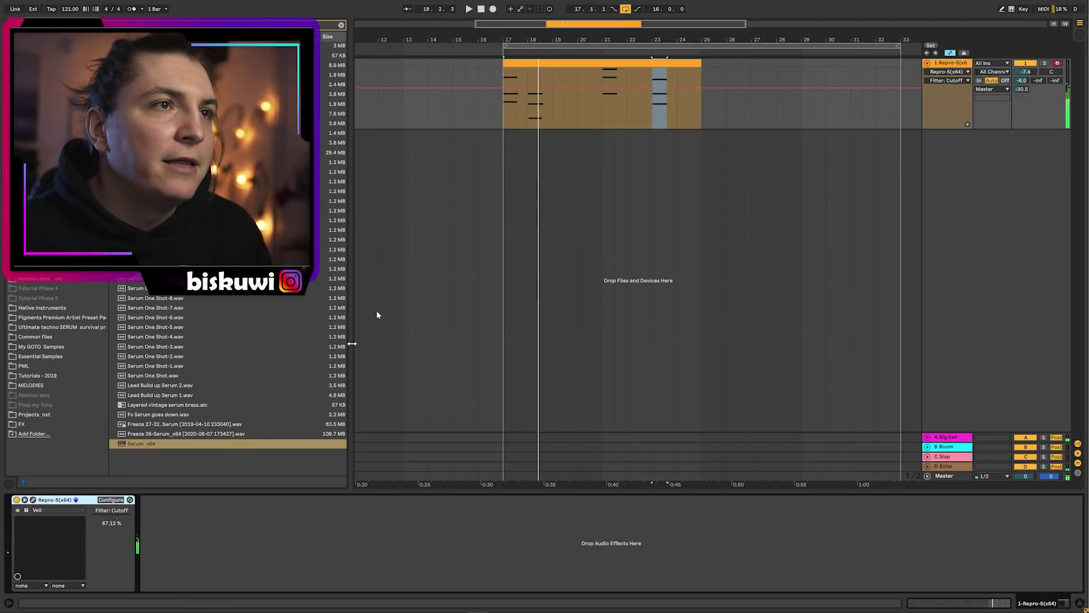
left_click(32, 499)
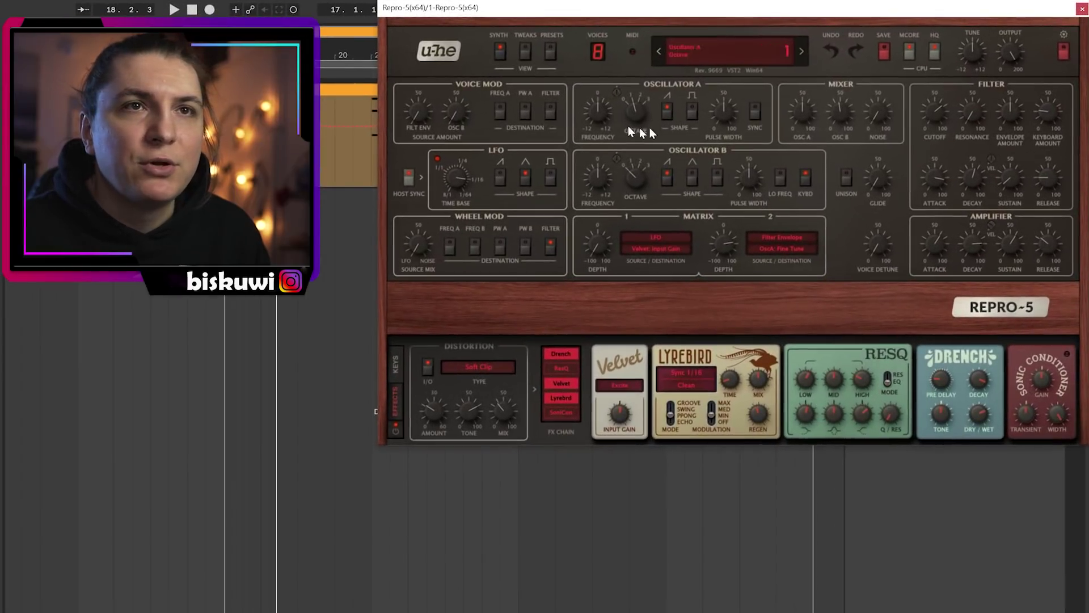
mouse_move(936, 112)
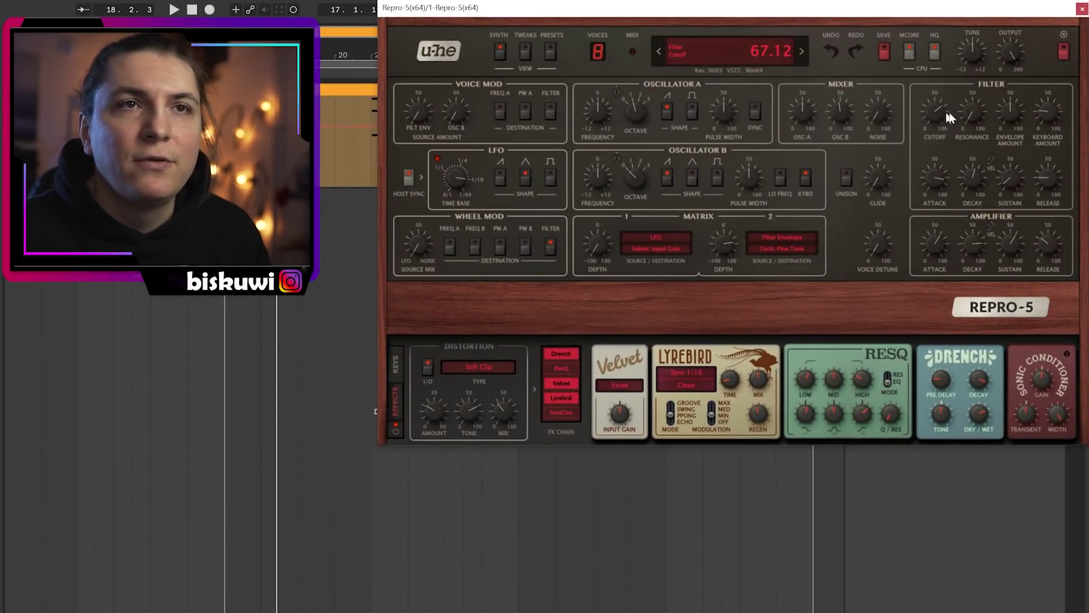
key("space")
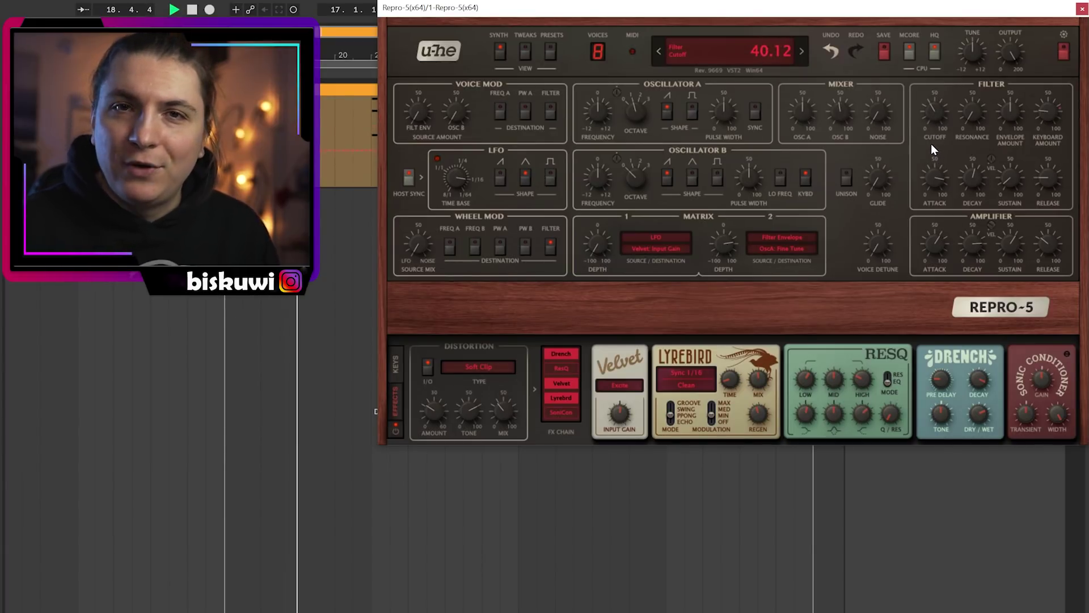
key("space")
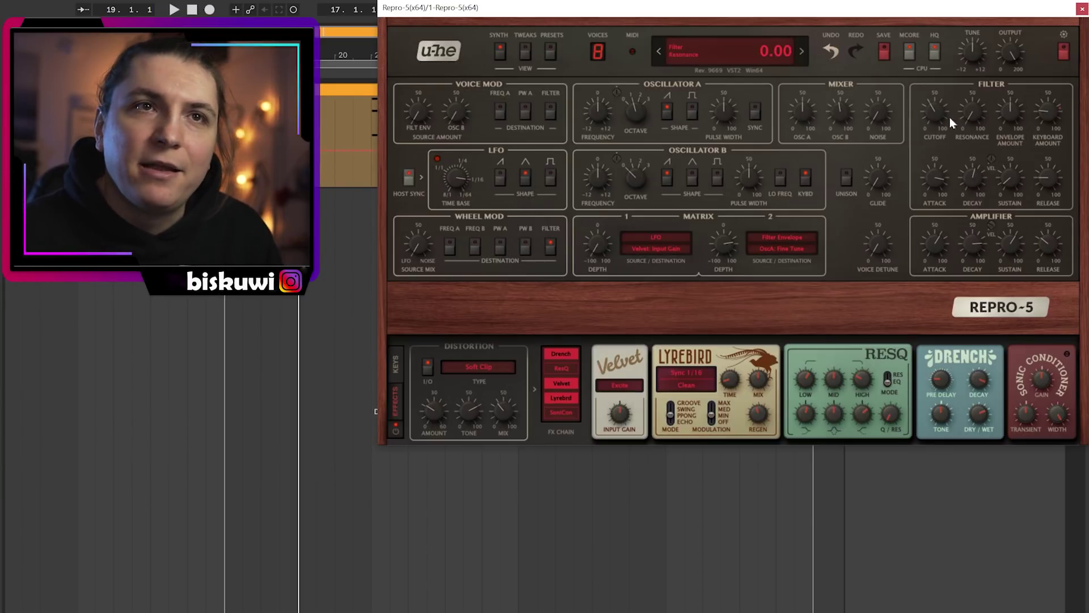
Sweep the Repro-5 filter cutoff upward during playback, then close the synth's window
key("space")
left_click_drag(938, 111, 941, 71)
key("space")
left_click(1081, 10)
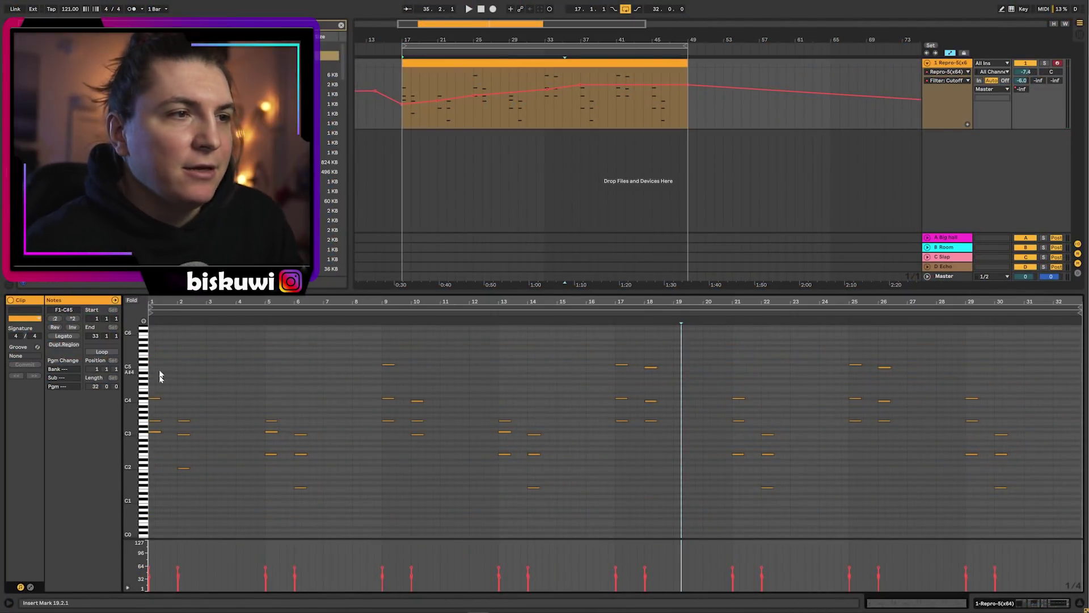
Play the 32-bar chord progression with its filter cutoff automation from bar 17
left_click_drag(130, 419, 147, 419)
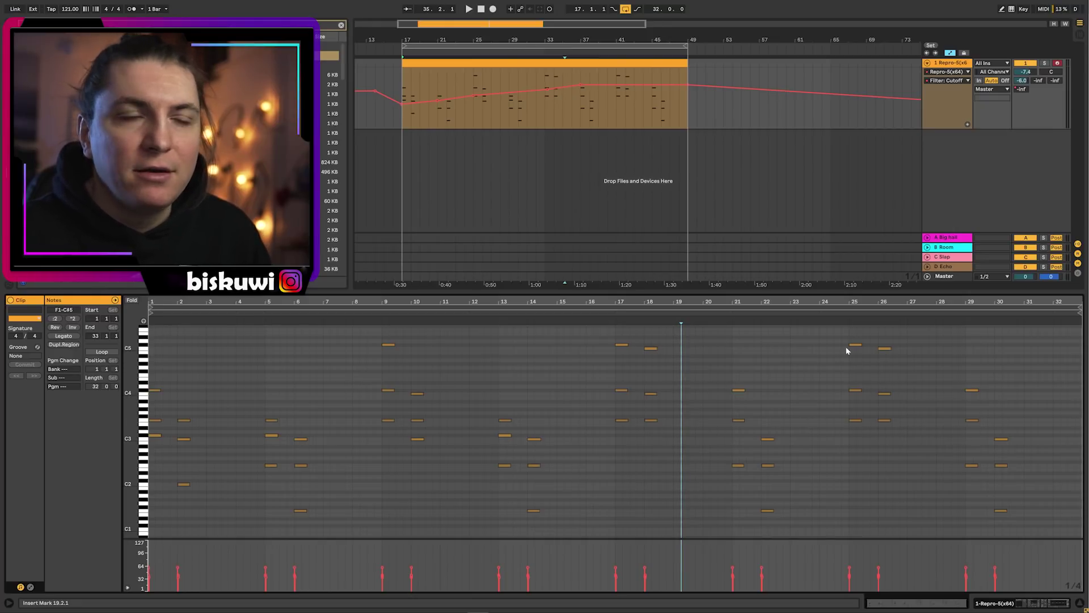
left_click(406, 80)
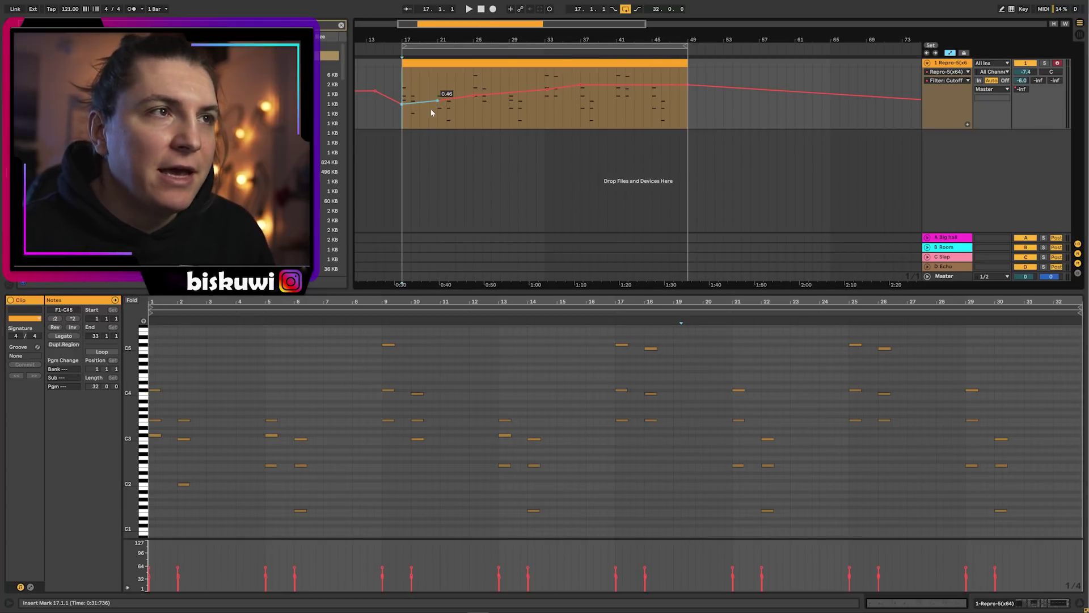
key("space")
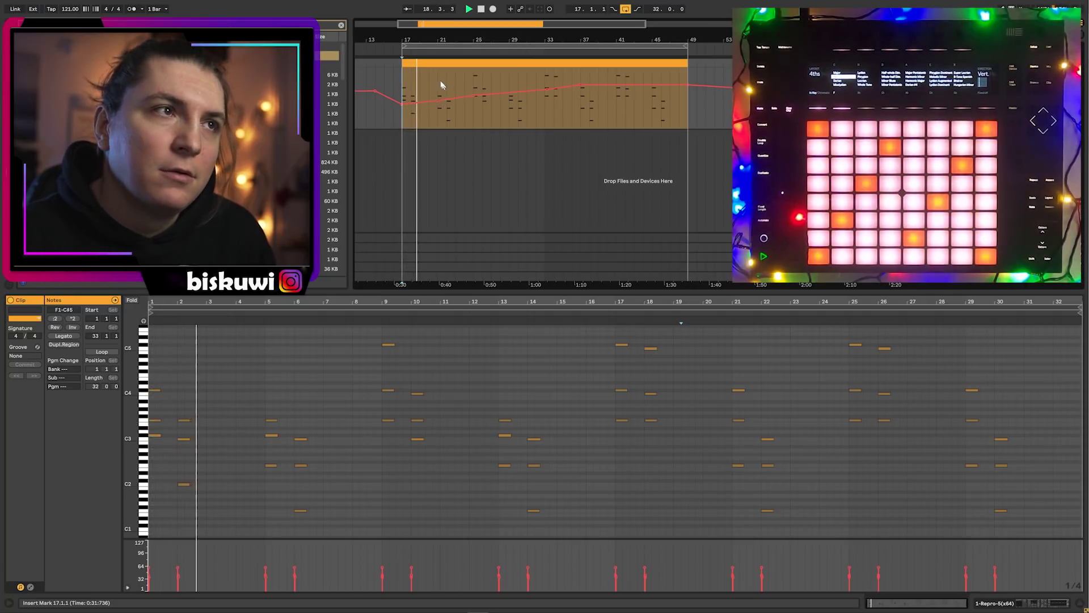
Audition the chord progression during playback from bars 21, 33 and 37
left_click(439, 83)
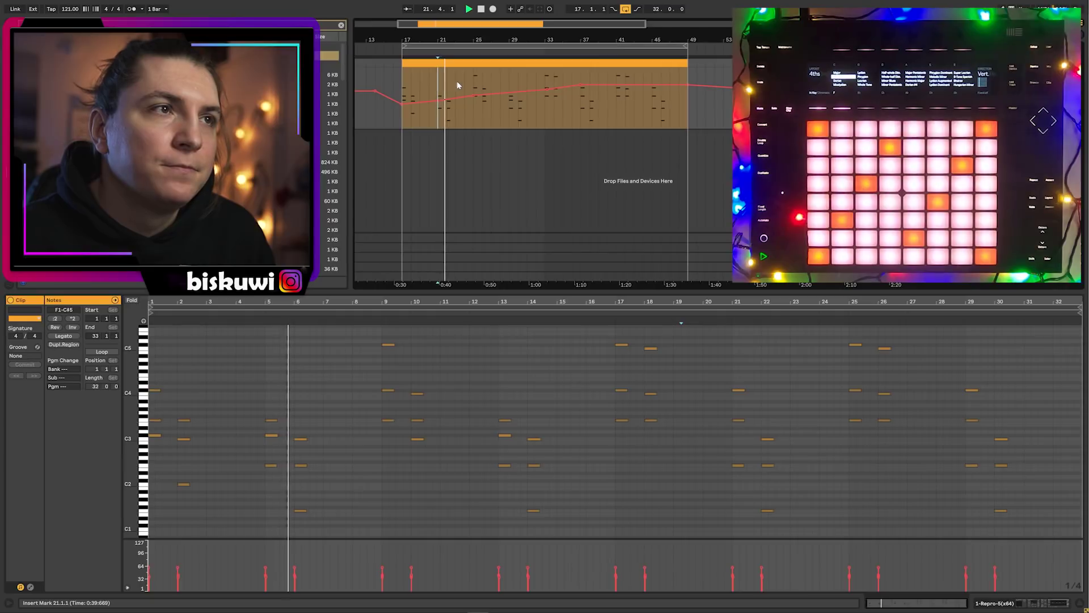
left_click(549, 79)
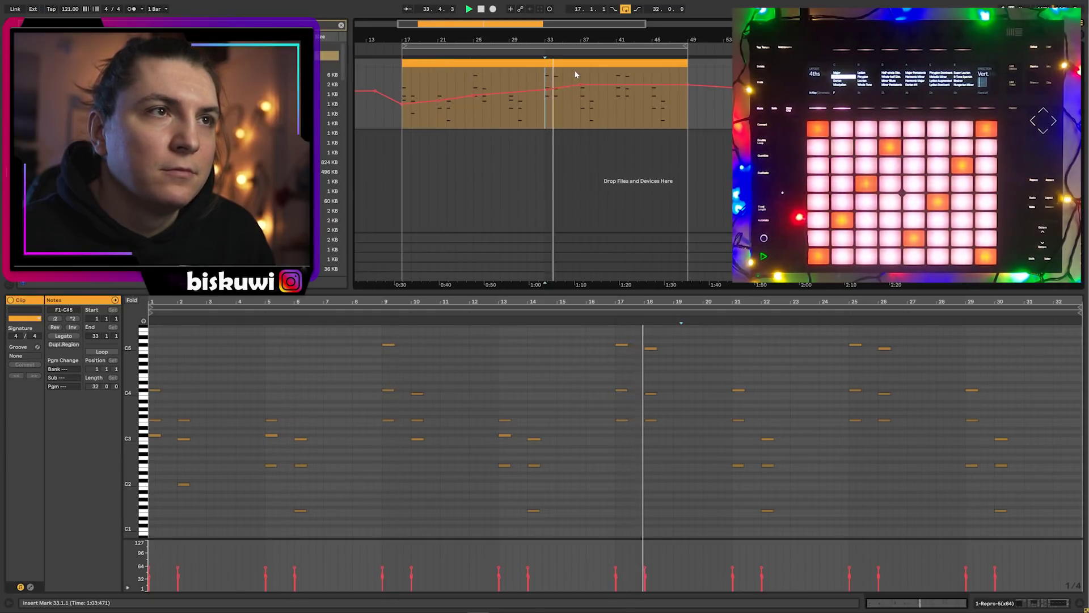
left_click(579, 74)
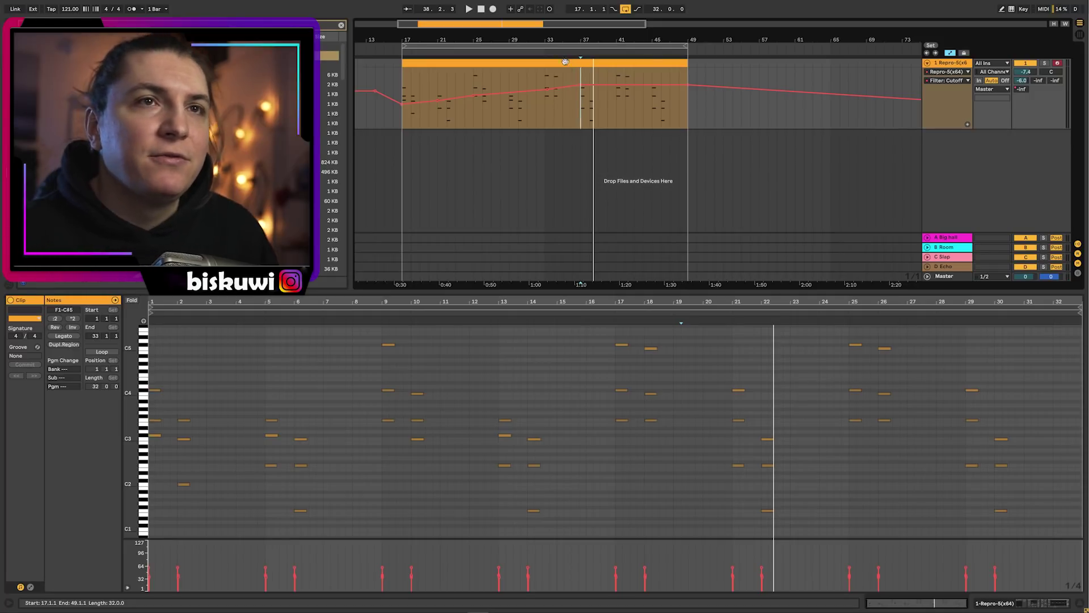
left_click(567, 188)
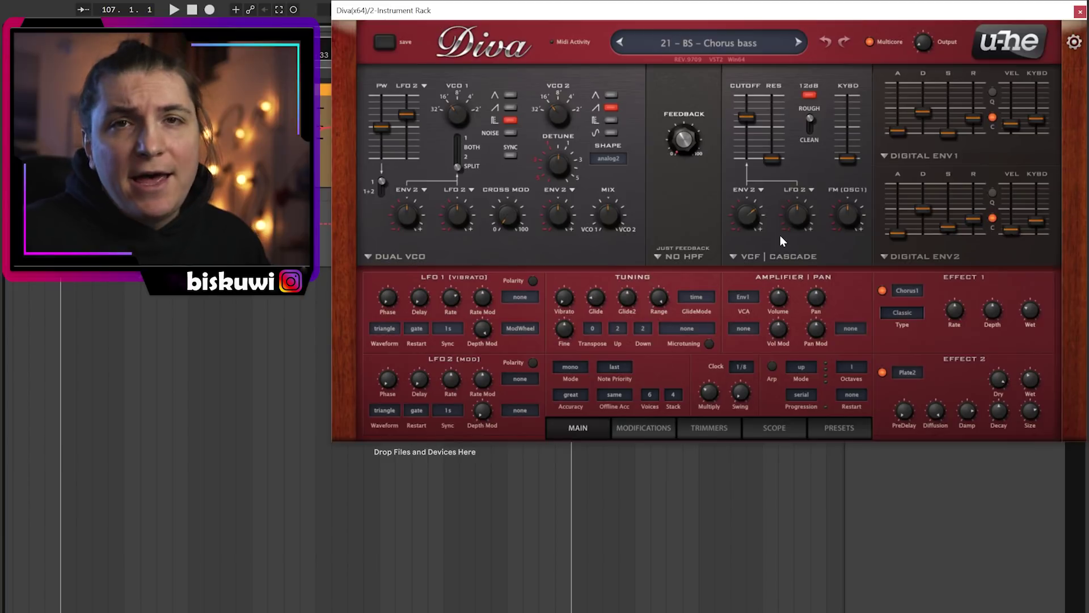
Examine the notes of the Diva arpeggio clip, then play the arrangement from bar 17
mouse_move(780, 219)
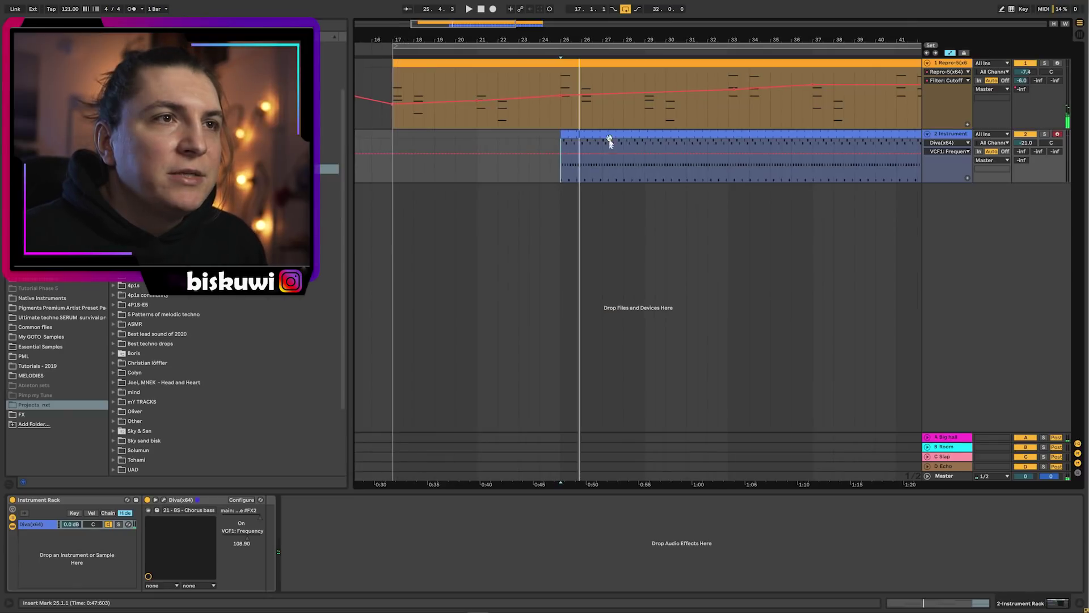
double_click(608, 141)
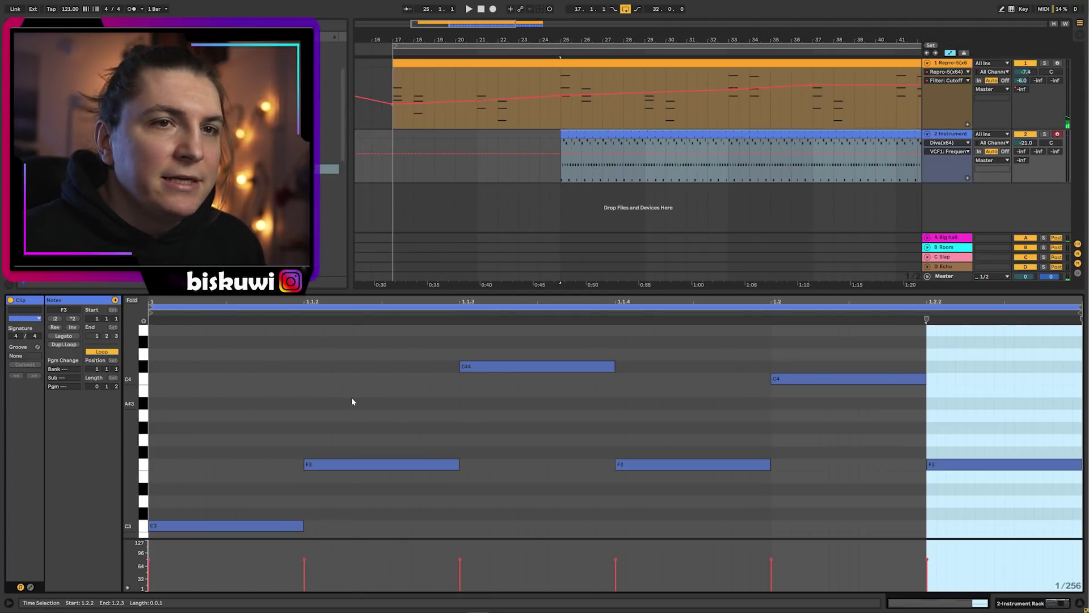
left_click(354, 397)
key("shift+Tab")
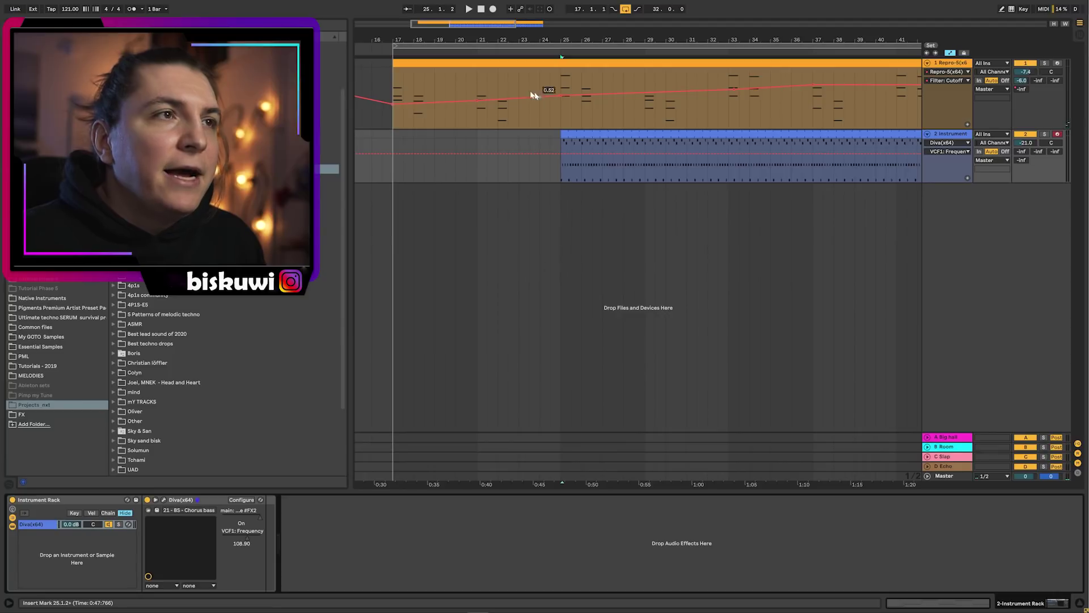
left_click(400, 85)
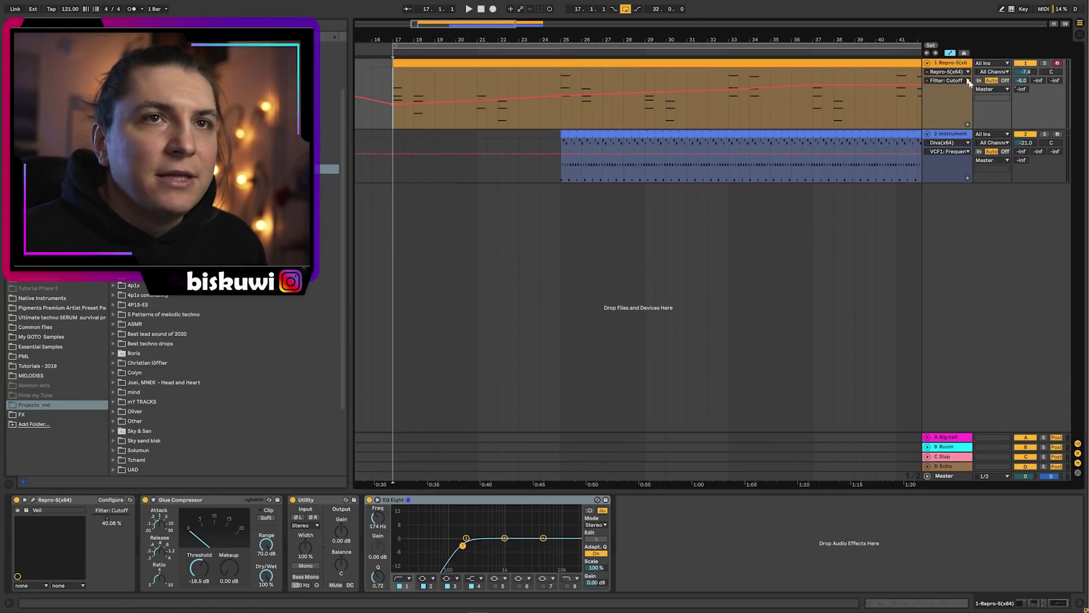
key("space")
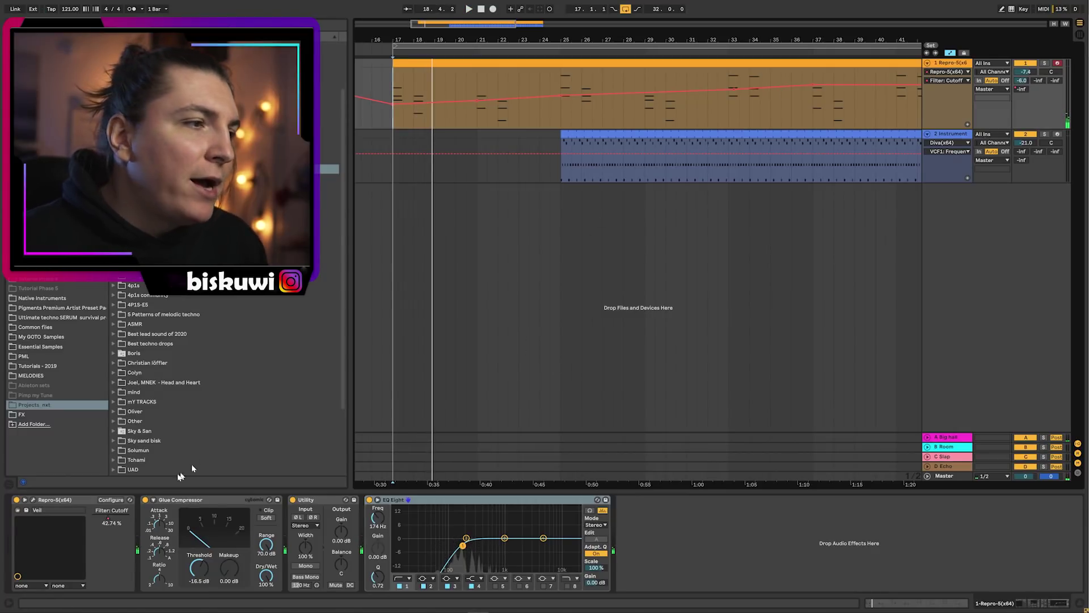
Automate Diva's VCF1 Frequency to rise from its minimum of 30 at bar 25 to a higher level around bar 32
left_click(948, 136)
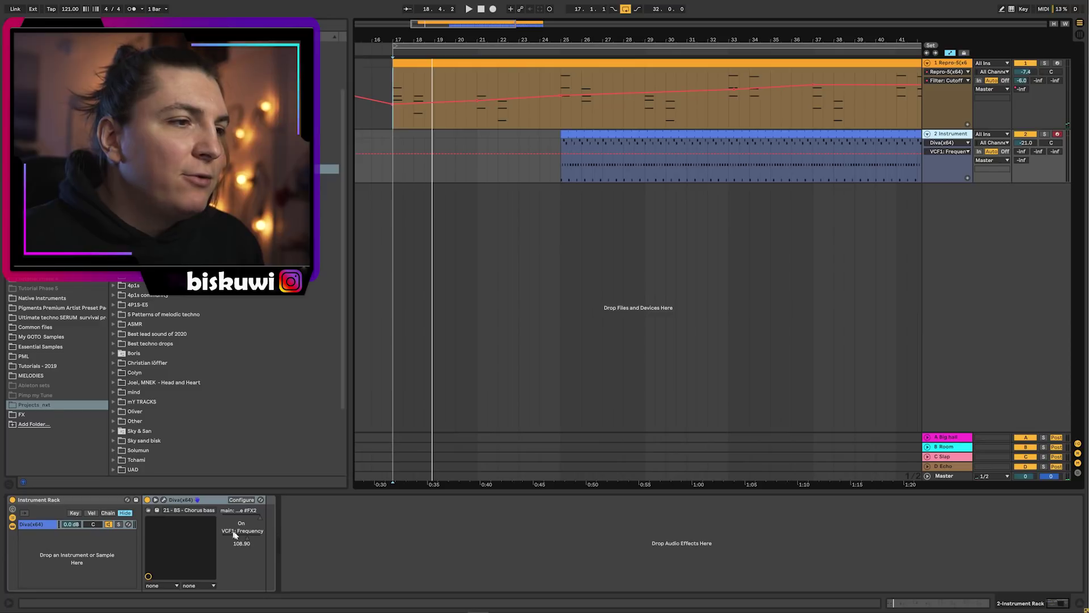
left_click_drag(560, 154, 561, 182)
left_click_drag(714, 181, 713, 161)
left_click(553, 154)
left_click(561, 155)
While playing from bar 25, raise the Diva frequency ramp's peak to about 0.80 and stretch it to around bar 39
key("space")
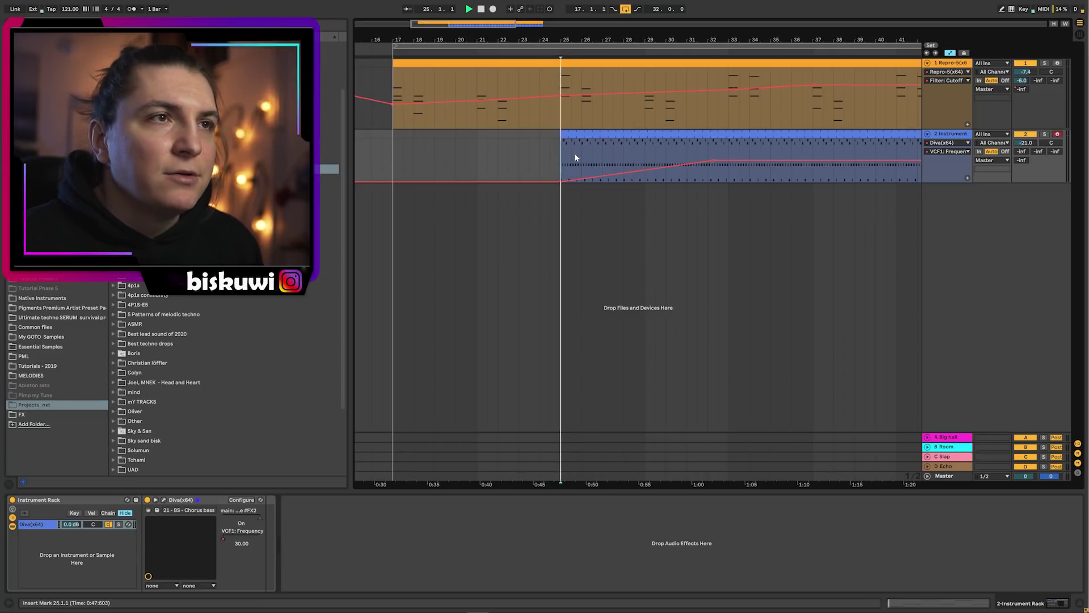
scroll(570, 147, "down", 3)
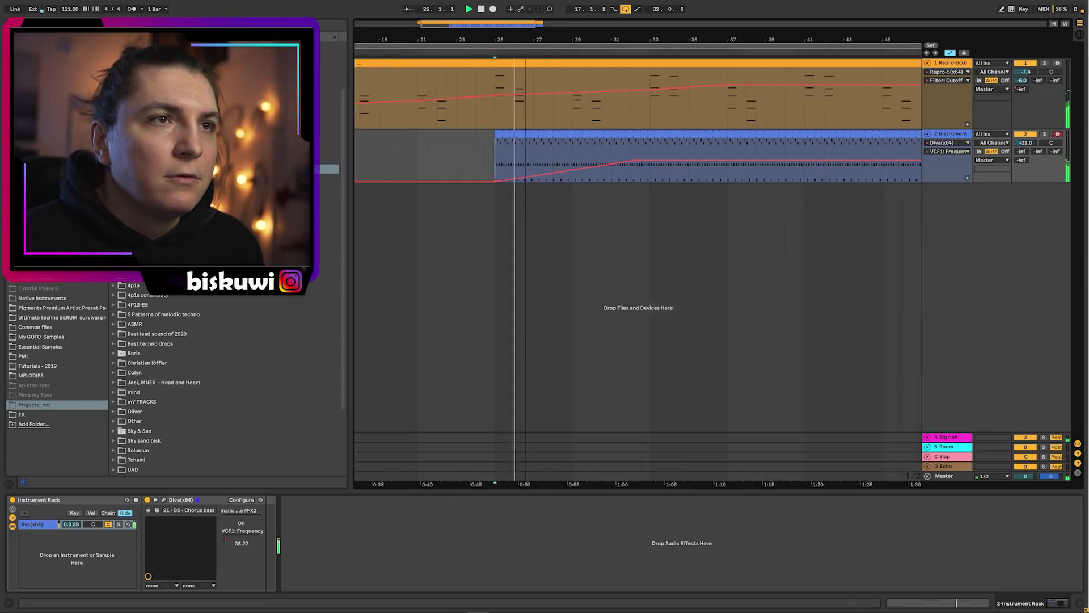
left_click_drag(567, 161, 643, 153)
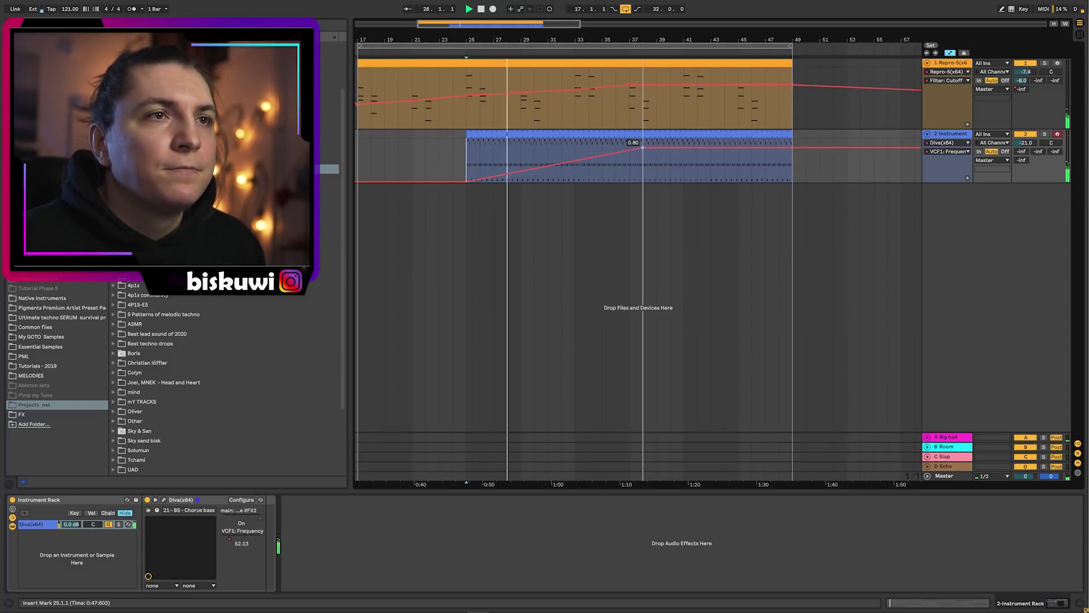
left_click_drag(643, 147, 656, 147)
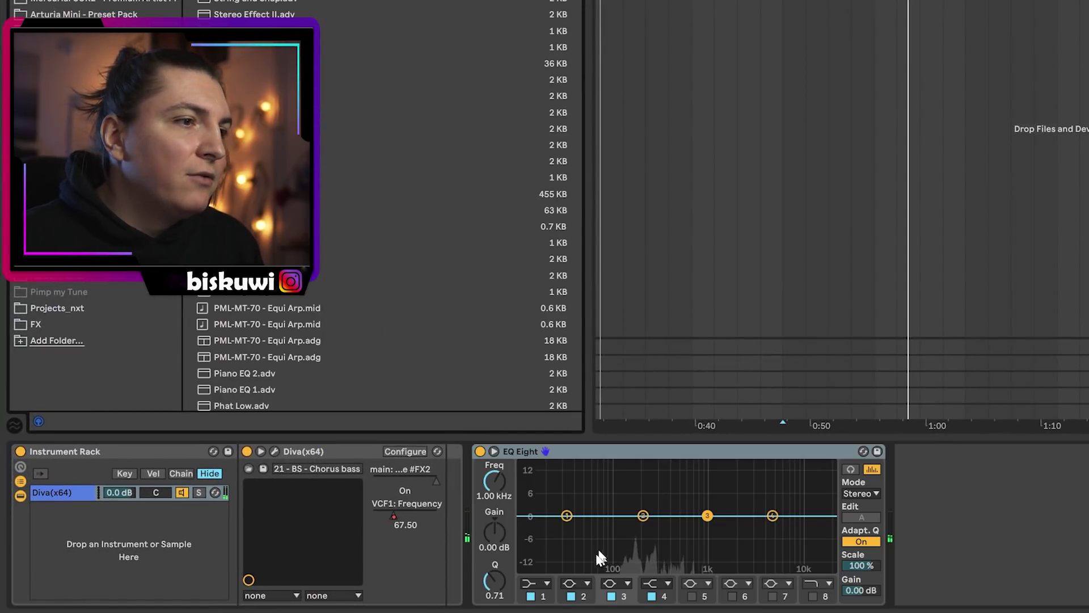
Low-cut the Diva arpeggio at 426 Hz with EQ Eight's first band and set the track volume to -20.8 dB
left_click(533, 584)
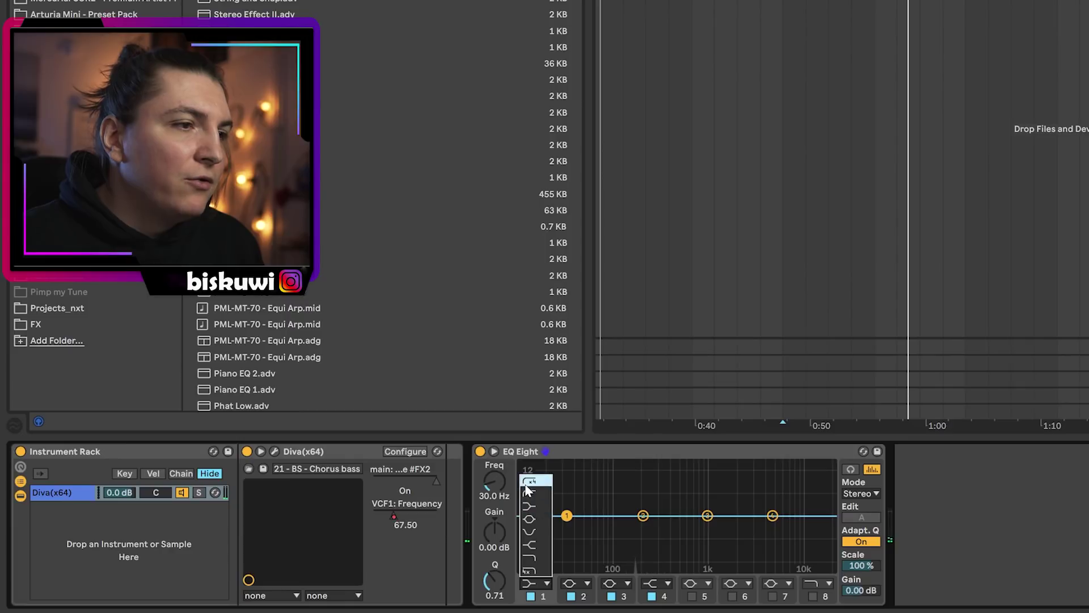
left_click_drag(567, 528, 675, 525)
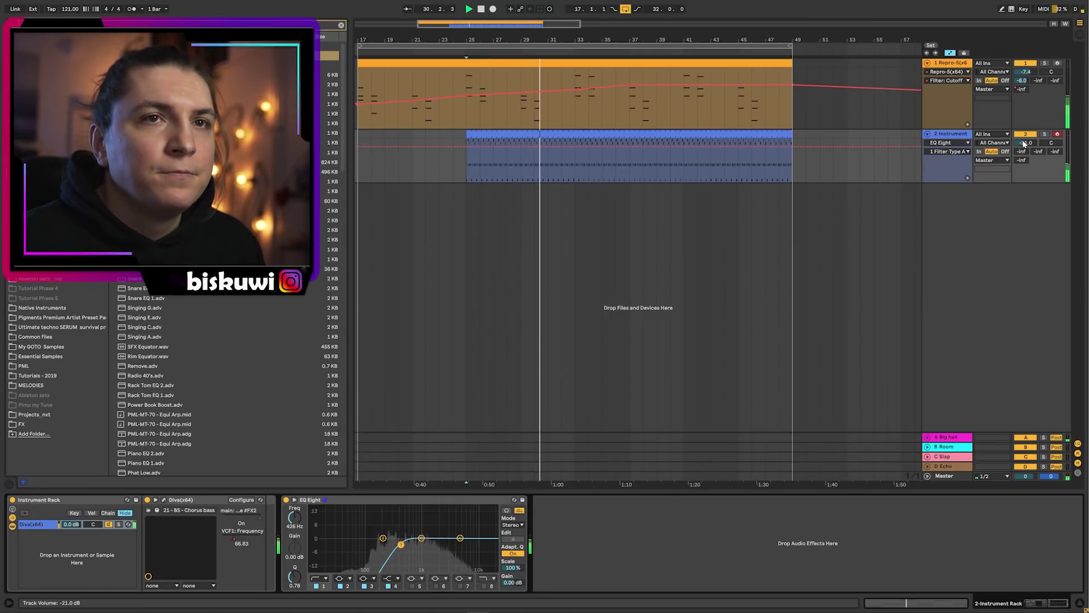
left_click_drag(1024, 143, 1024, 141)
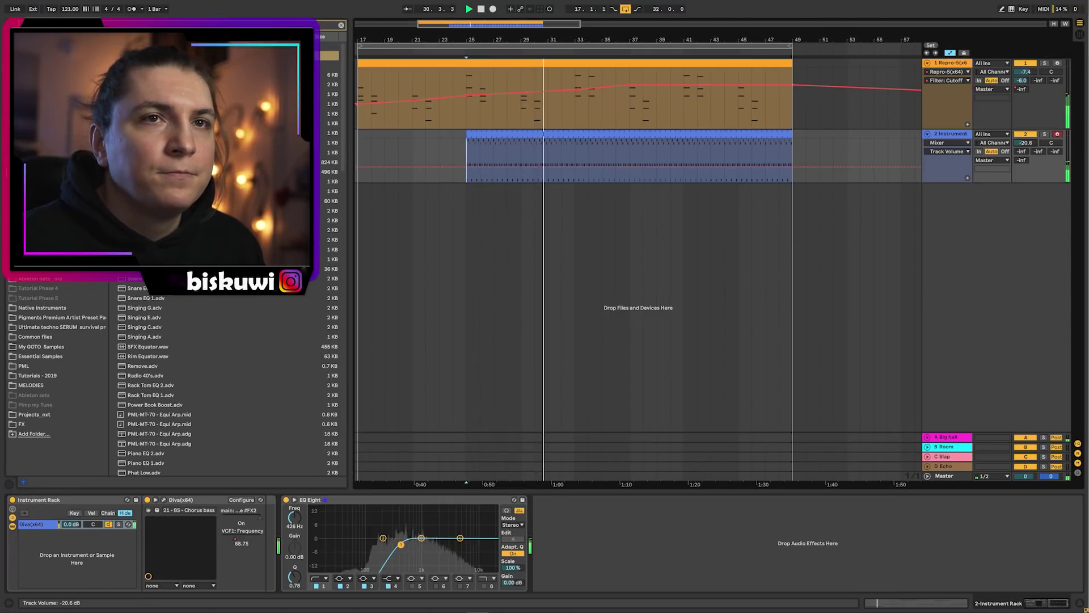
Return to Diva's VCF1 Frequency automation and raise the ramp's peak to about 0.92 near bar 40
left_click(239, 543)
left_click_drag(662, 150, 671, 142)
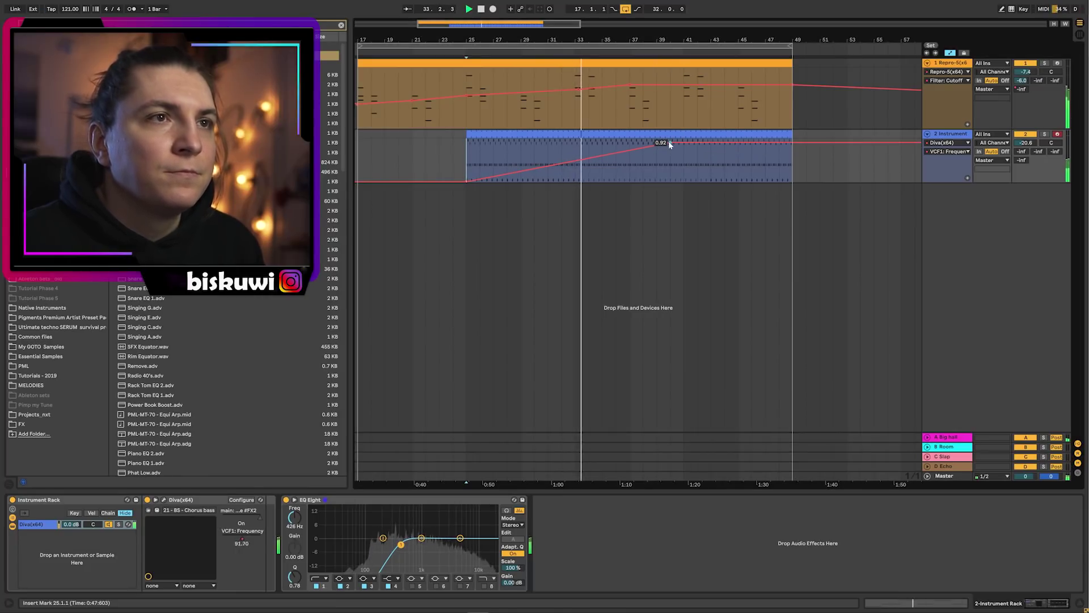
left_click_drag(669, 141, 683, 139)
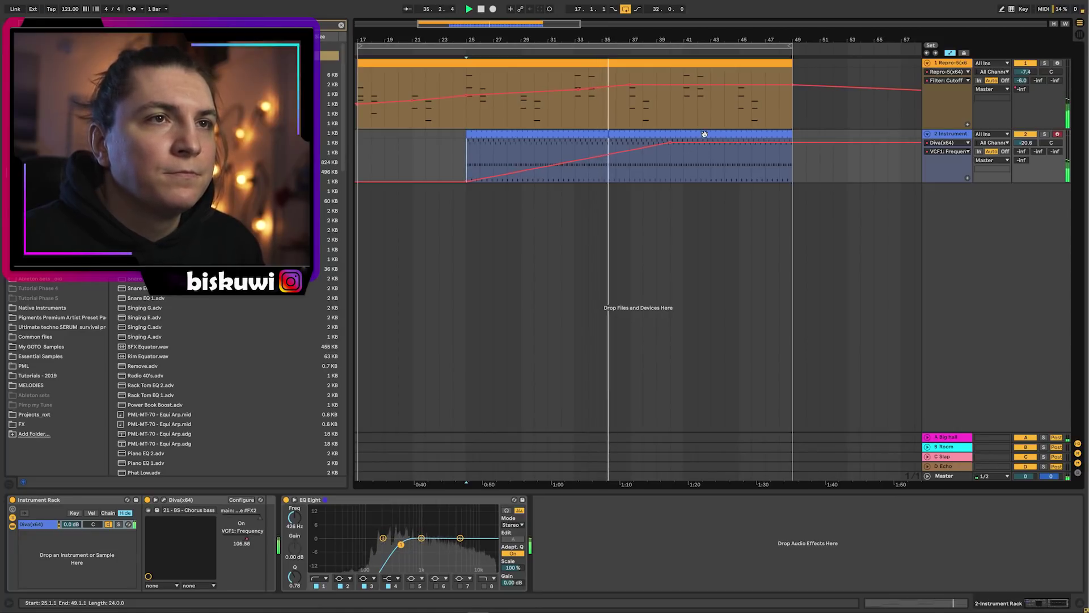
Move the Diva arpeggio clip, together with its automation, to start at bar 23
left_click_drag(632, 38, 631, 29)
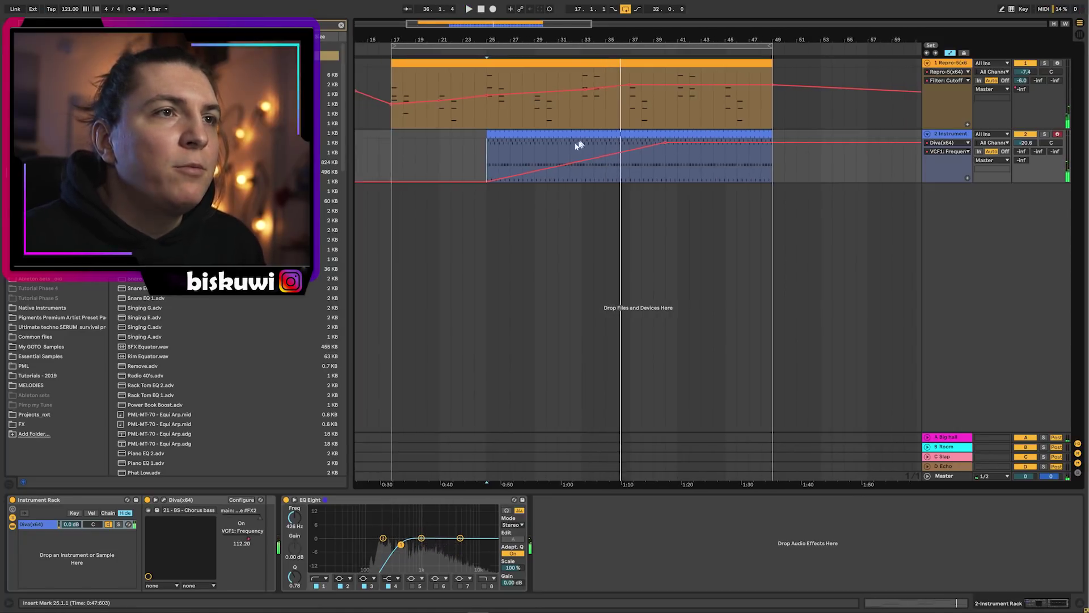
left_click_drag(533, 137, 509, 137)
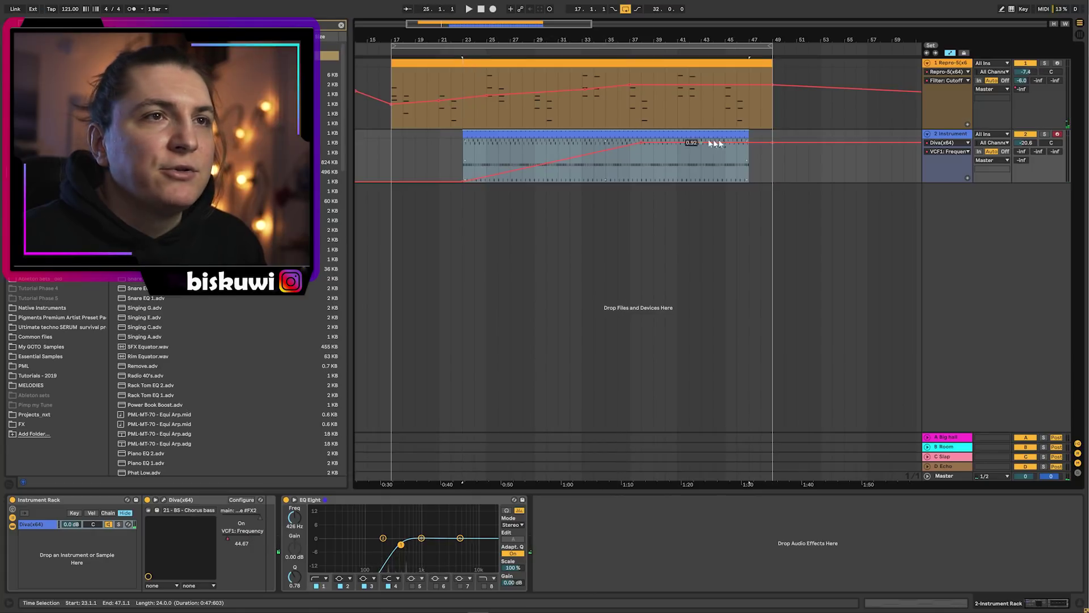
left_click_drag(754, 164, 773, 162)
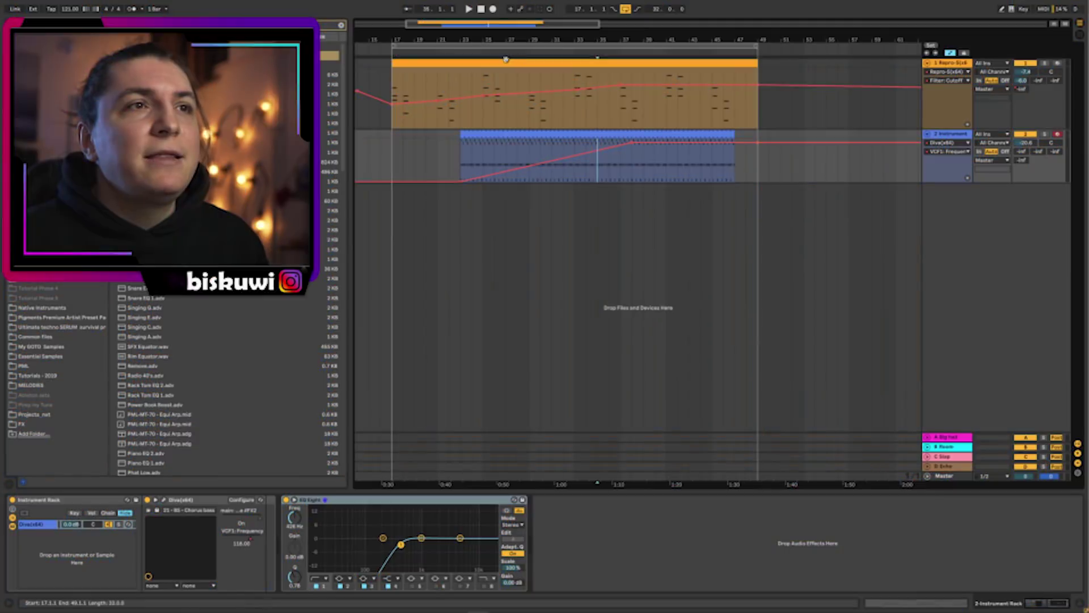
left_click_drag(667, 101, 751, 67)
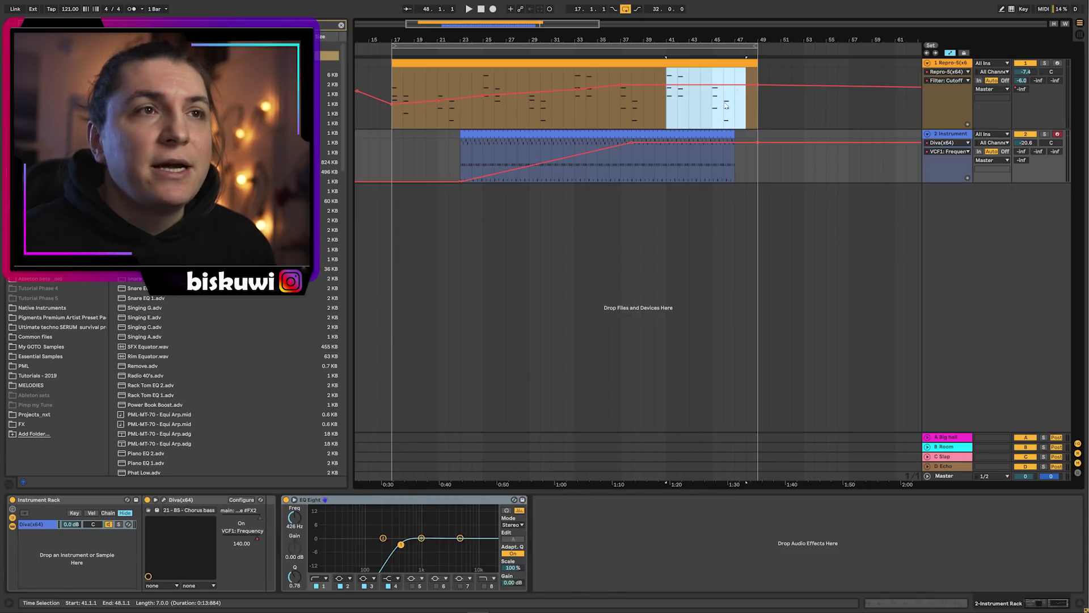
left_click_drag(667, 164, 678, 158)
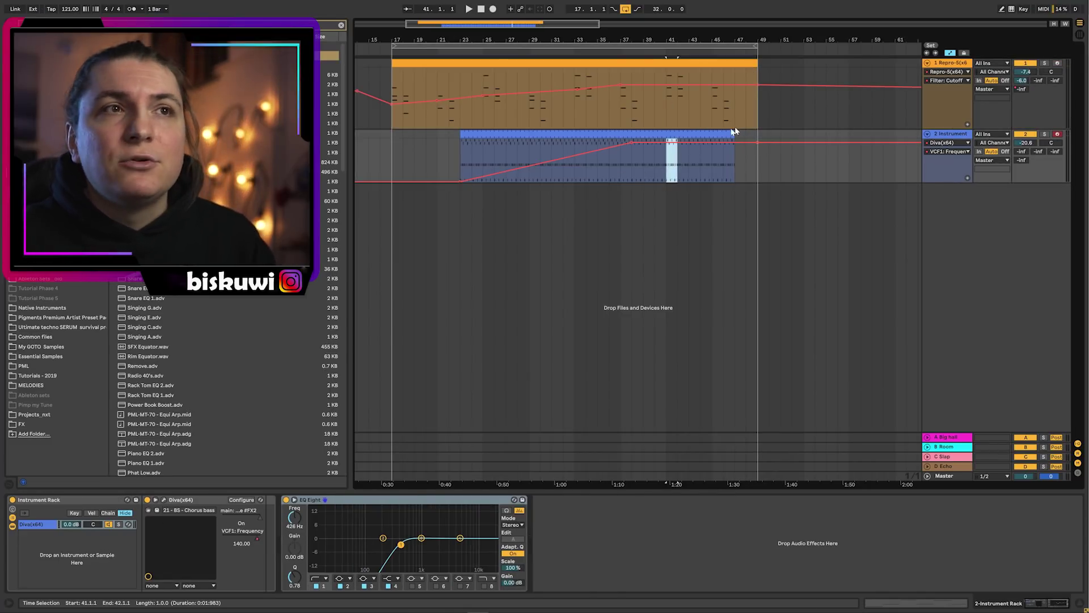
left_click_drag(696, 39, 688, 35)
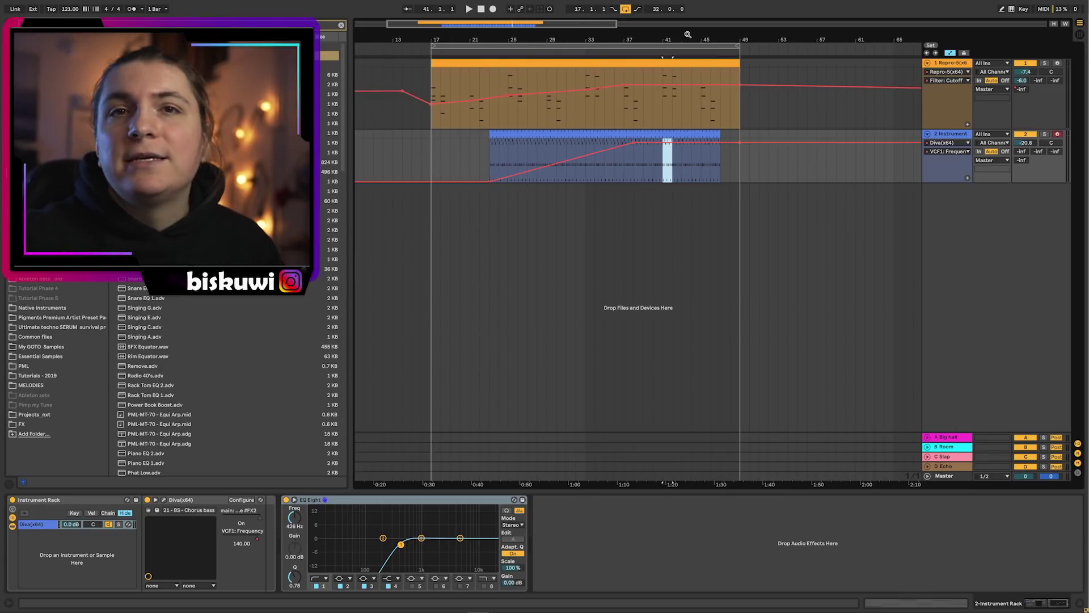
left_click_drag(688, 34, 568, 36)
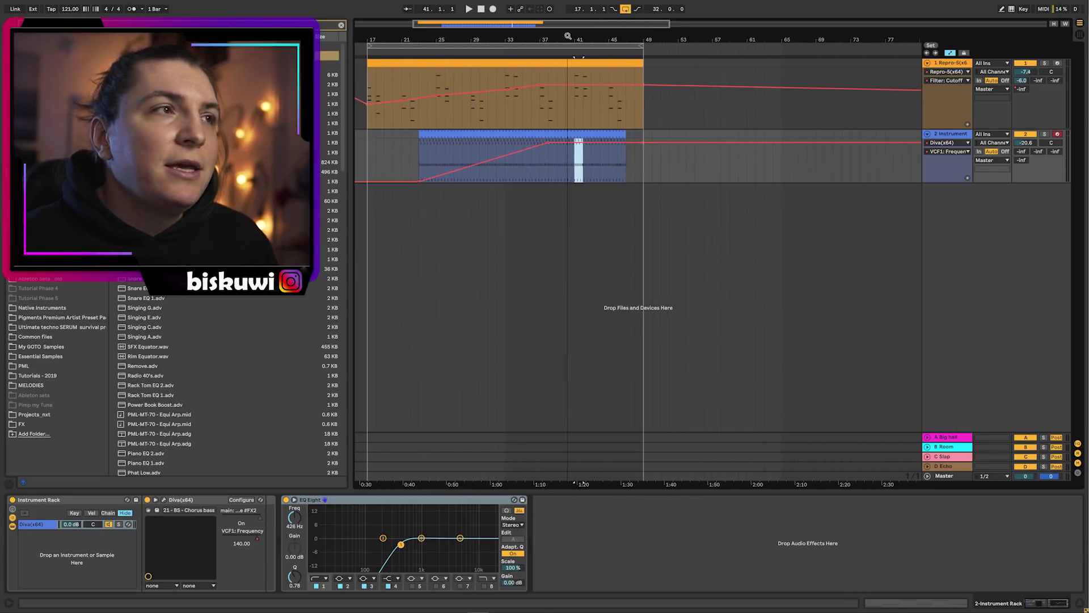
Clear the browser search and audition the kick samples in the Kicks folder, from Anna Kick through Joris Kick
left_click(341, 25)
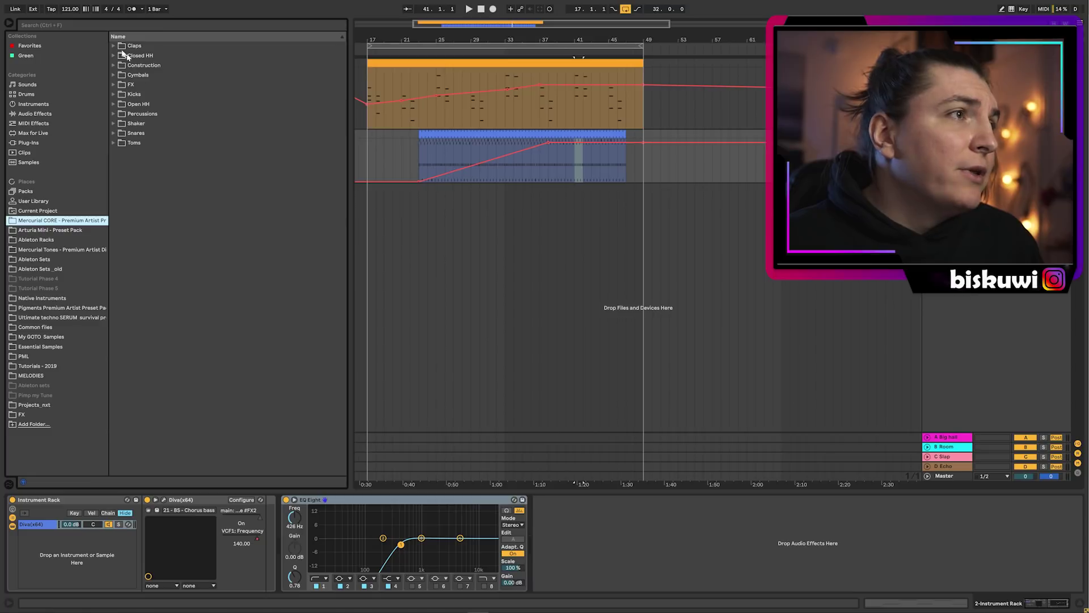
left_click(114, 95)
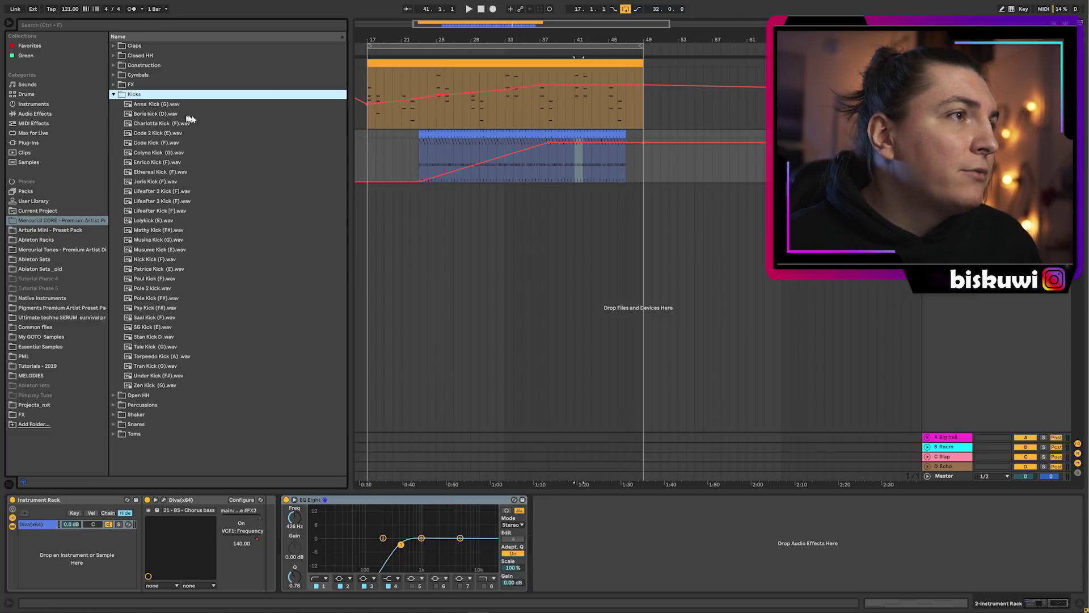
left_click(173, 105)
left_click(170, 114)
left_click(169, 124)
left_click(165, 131)
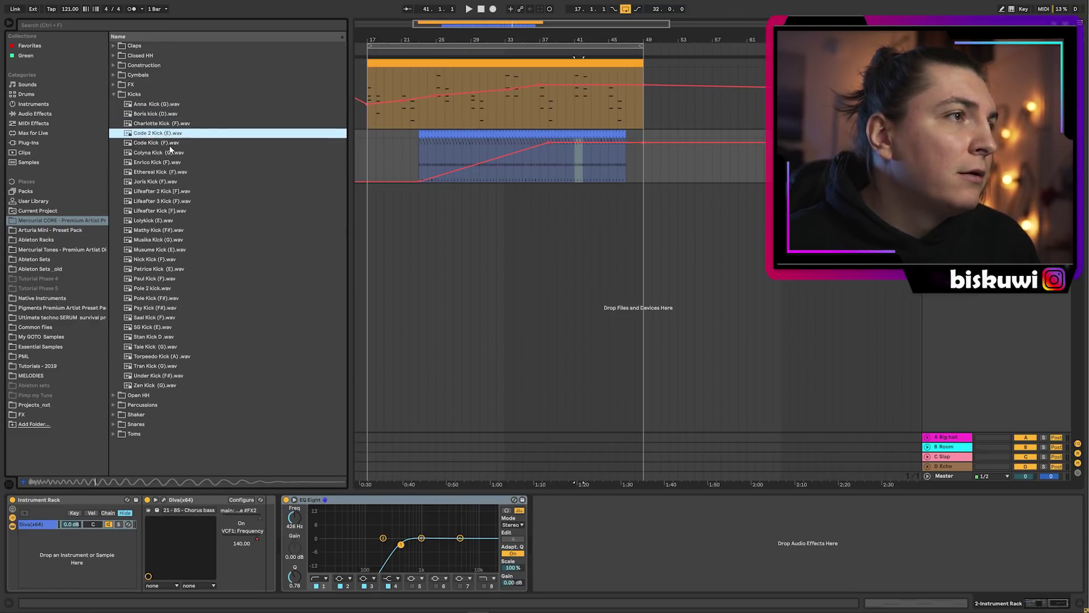
left_click(176, 143)
left_click(179, 152)
left_click(182, 163)
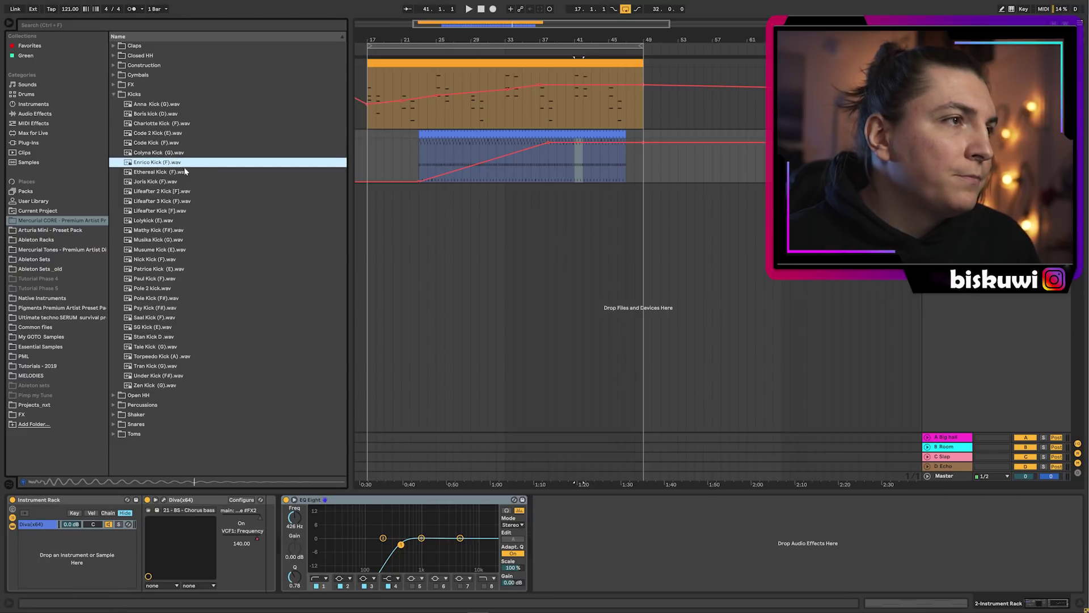
left_click(177, 173)
left_click(179, 182)
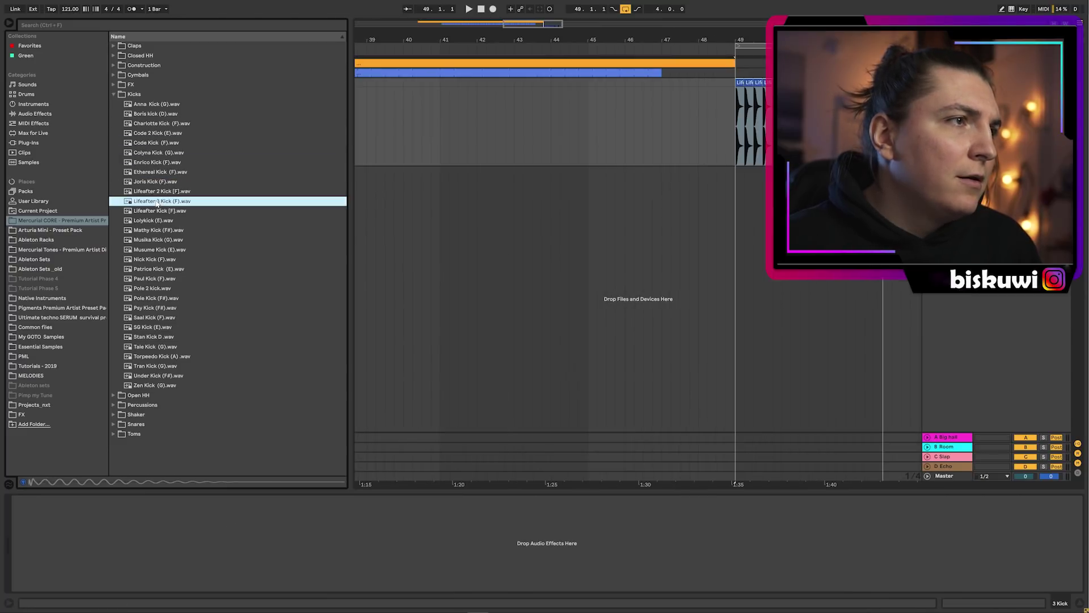
Compare the Lifeafter 2 Kick and Lifeafter 3 Kick samples by previewing them
left_click(161, 192)
left_click(162, 202)
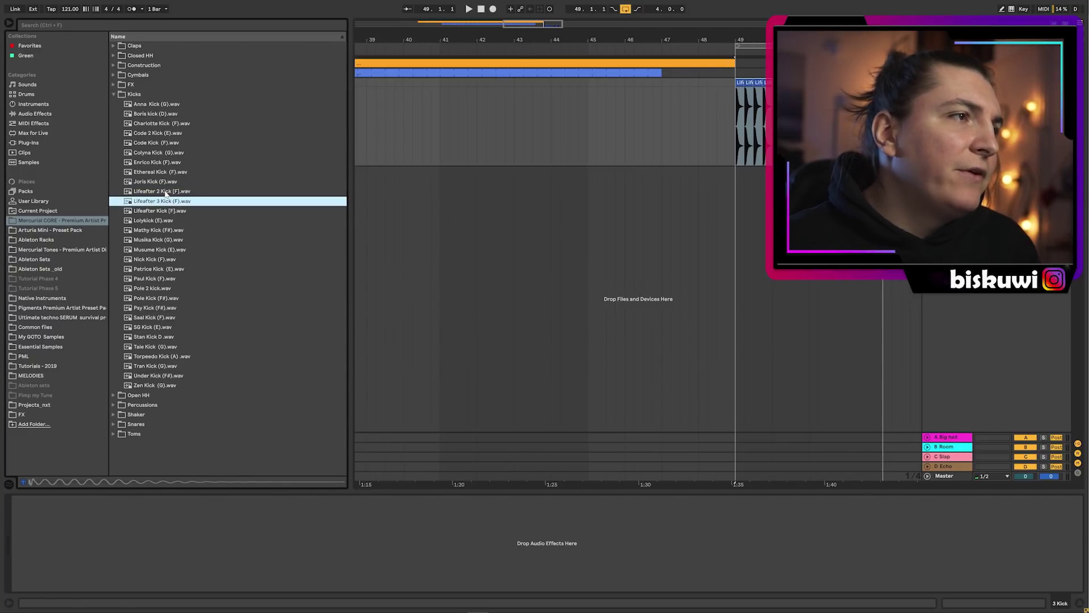
left_click(167, 191)
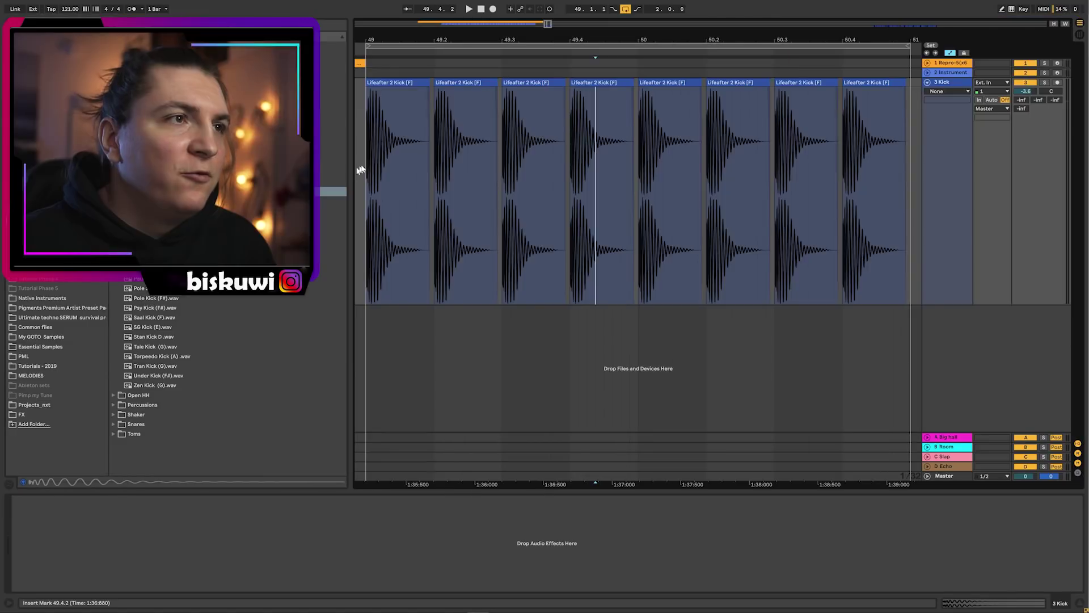
Play the Lifeafter 2 kick loop from bar 49 through its Utility, EQ Eight and OTT chain
key("space")
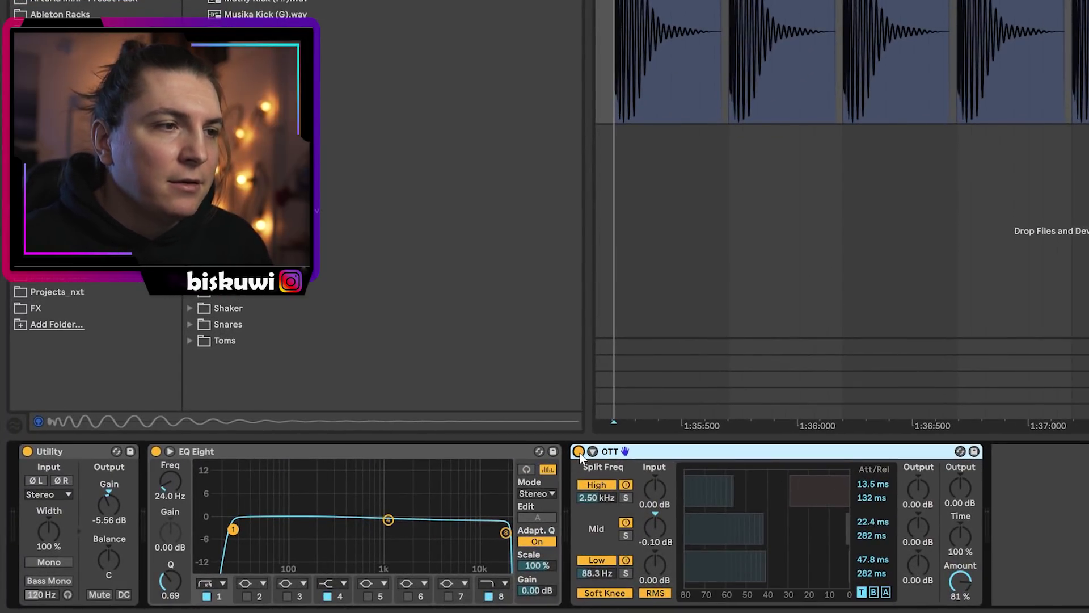
key("space")
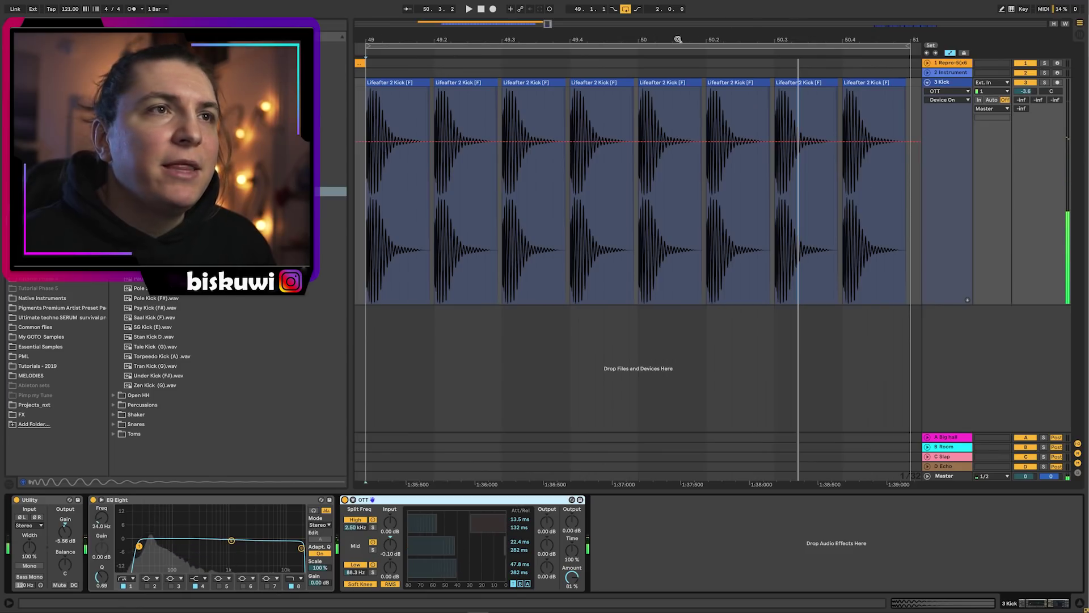
Bring the Bass group and the F1 note pattern on its Pigments track into view from bar 49
left_click_drag(678, 39, 643, 39)
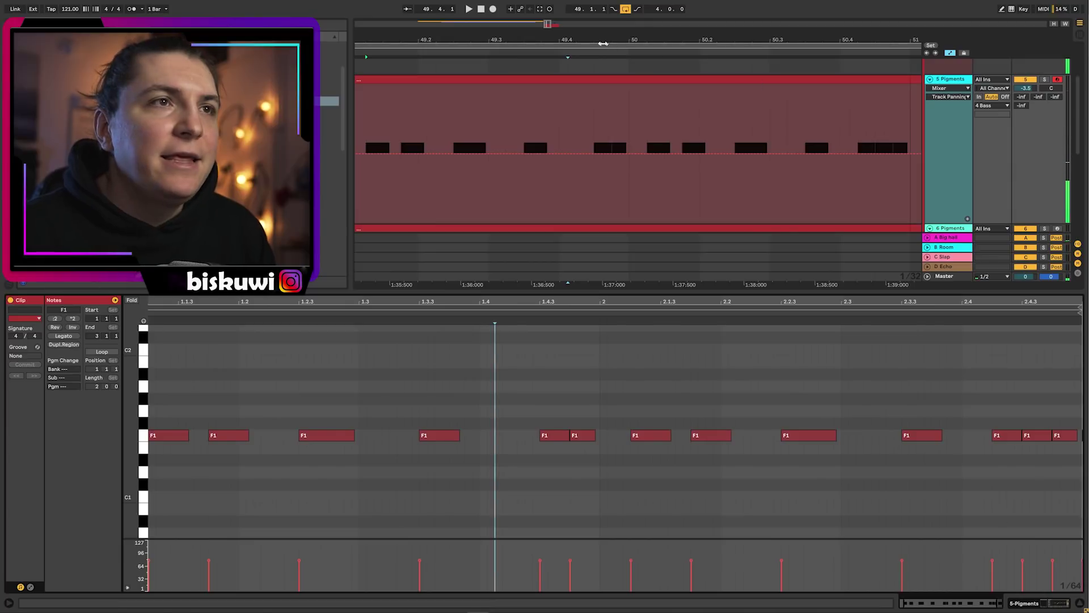
left_click_drag(603, 44, 578, 1)
left_click_drag(576, 43, 576, 31)
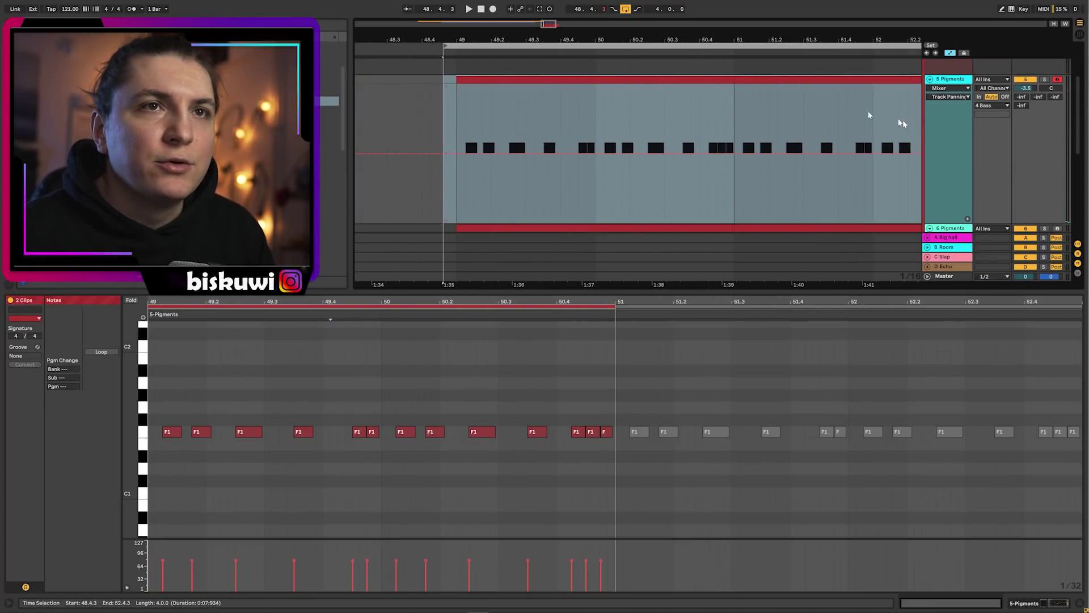
scroll(886, 119, "up", 3)
left_click(968, 113)
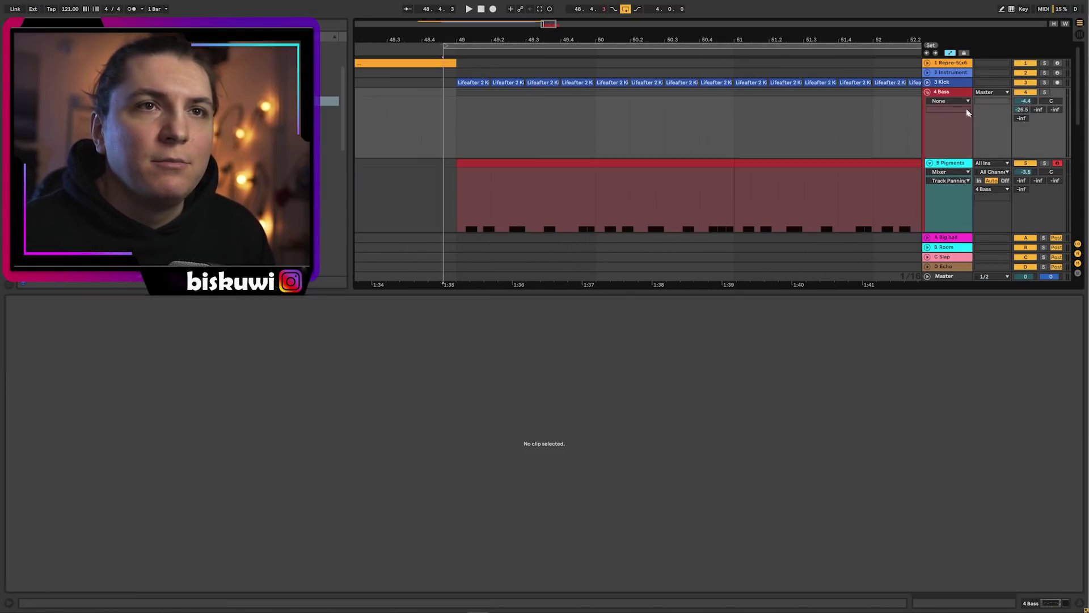
left_click(930, 164)
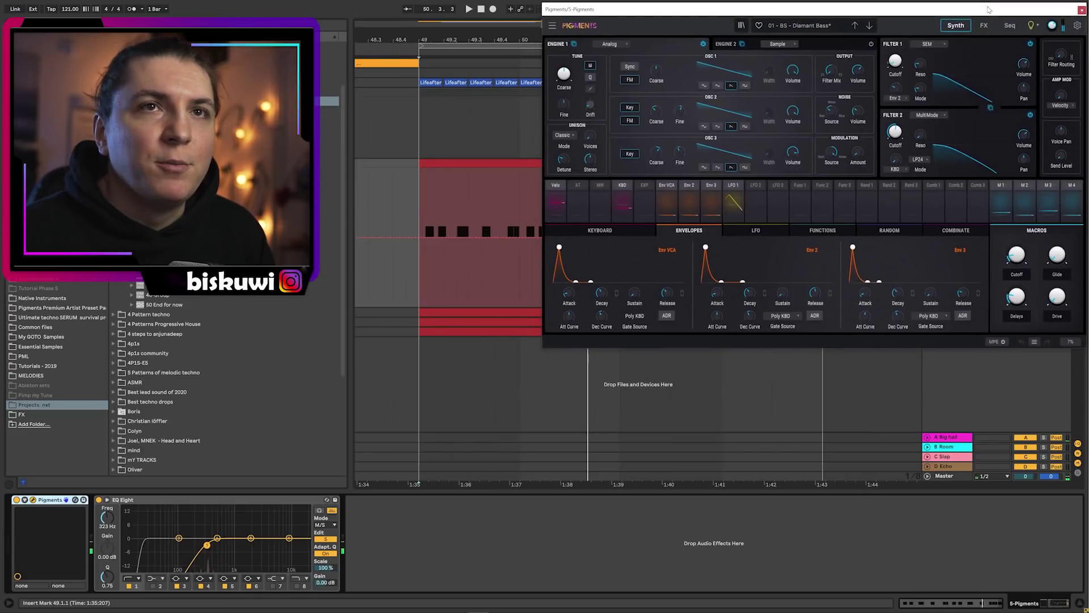
Audition the first Pigments bass with its Diamant Bass patch and close the synth window
left_click_drag(987, 7, 989, 5)
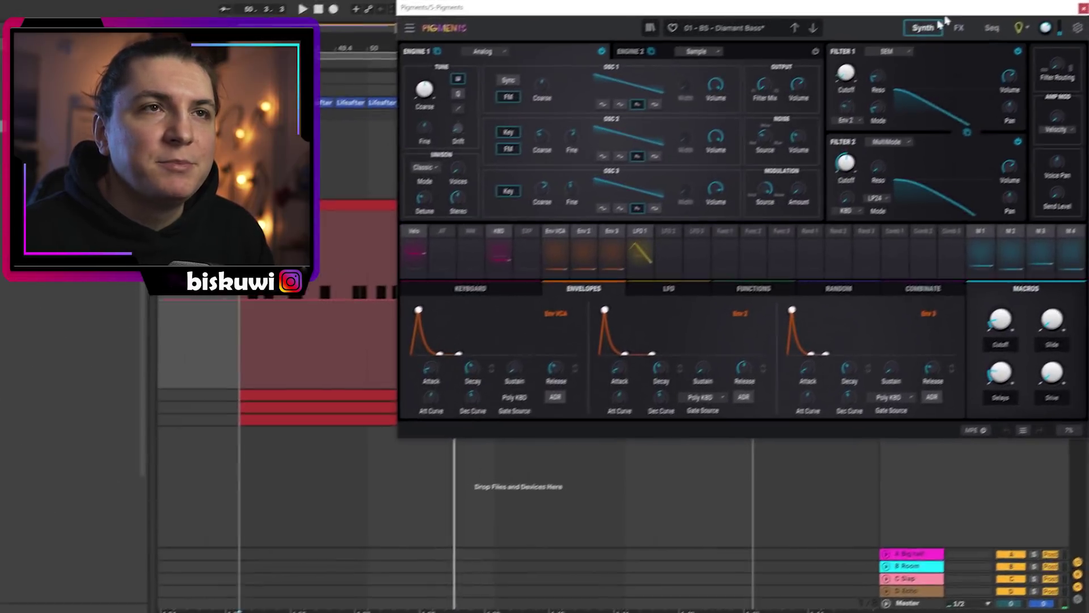
key("space")
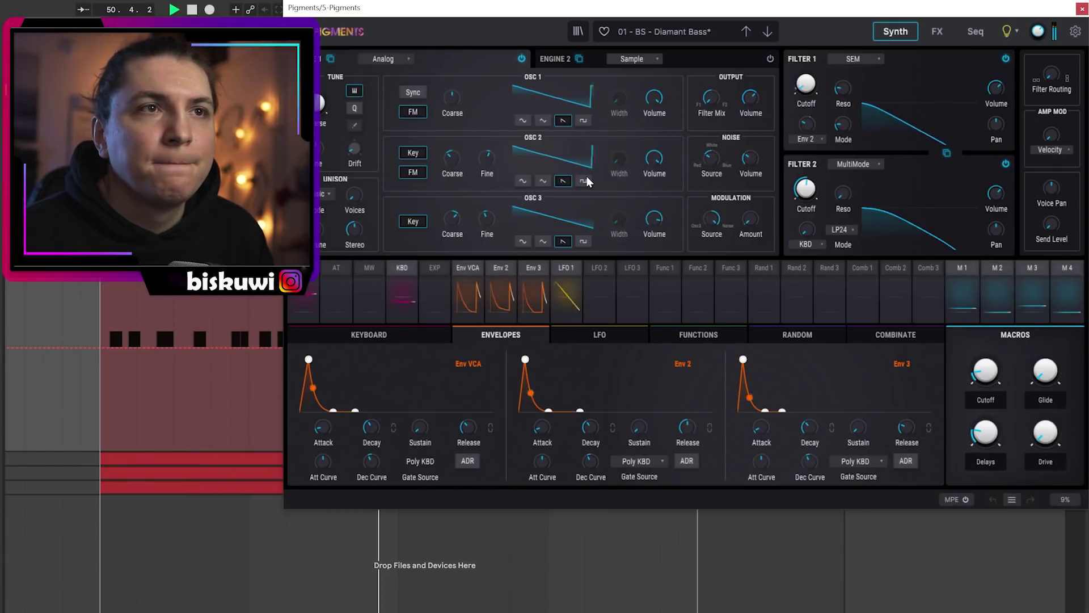
key("space")
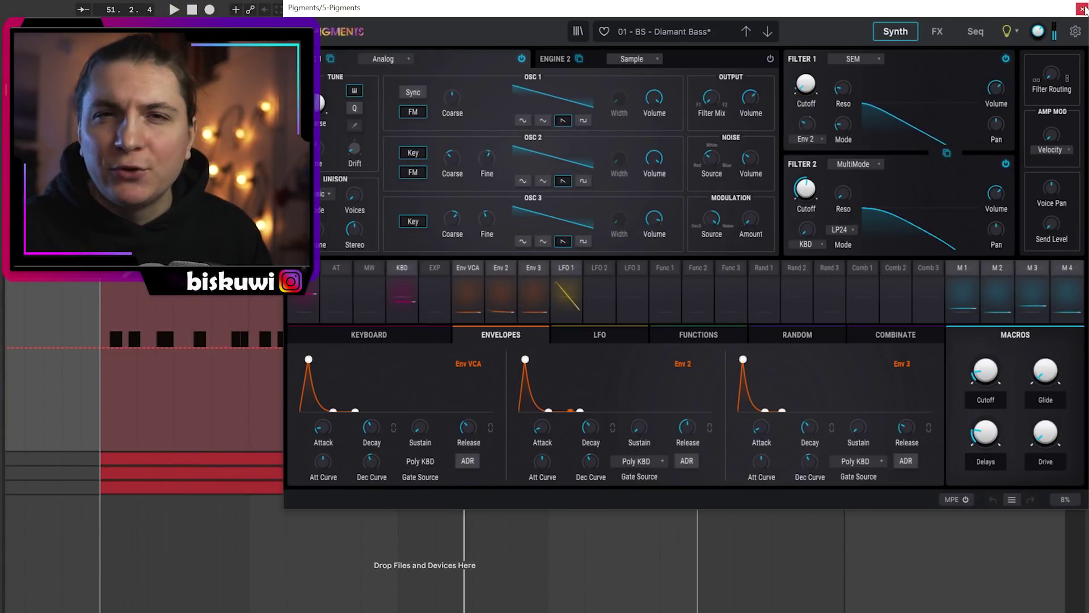
left_click(1082, 10)
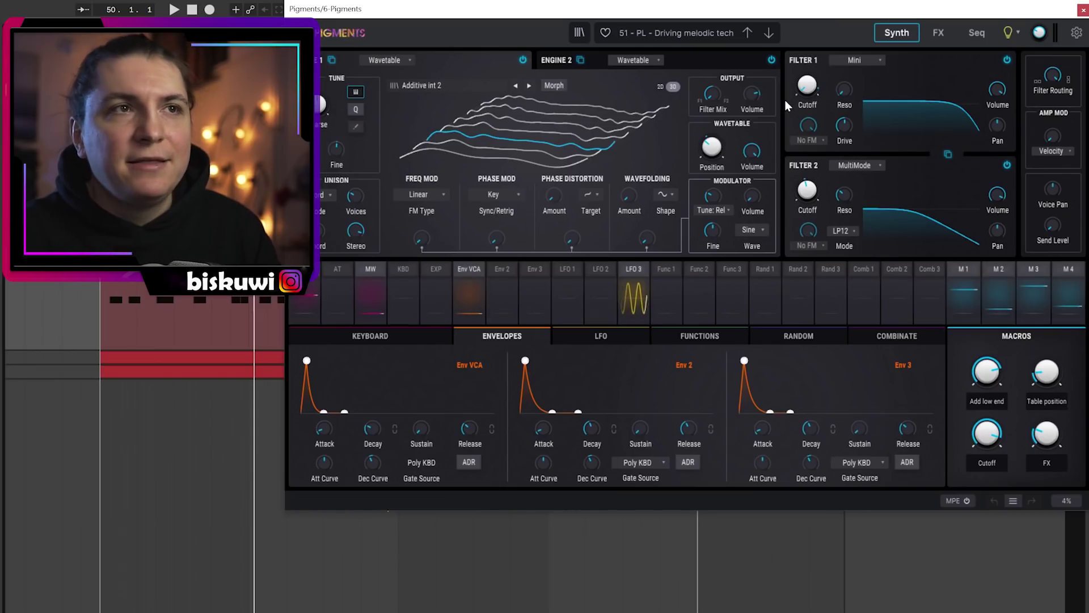
Audition the second Pigments bass with its Driving melodic tech patch, close its window and expand the 7 Bass track
key("space")
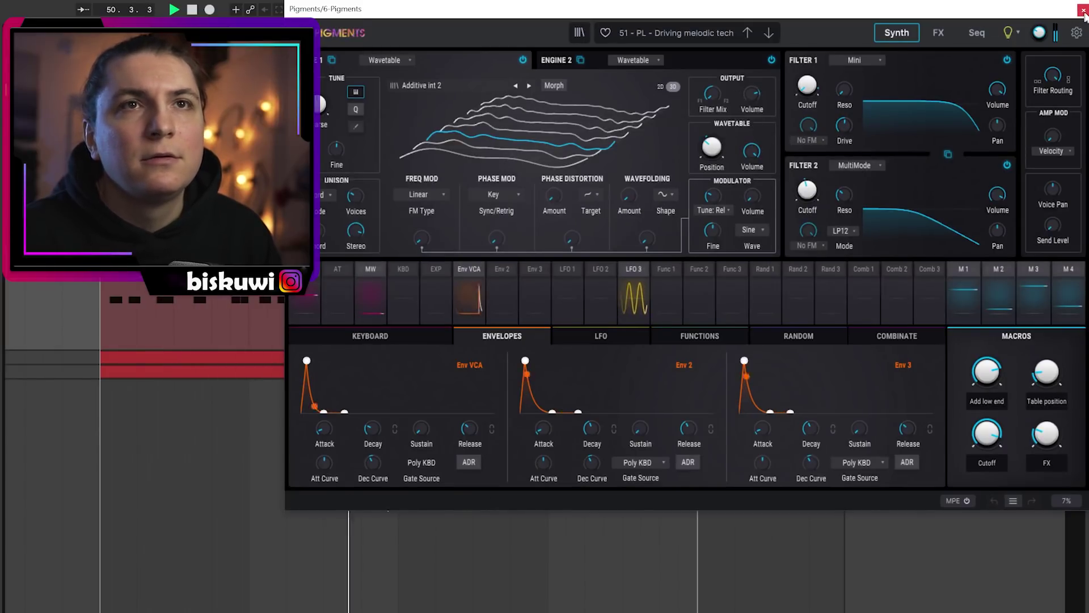
left_click(1084, 11)
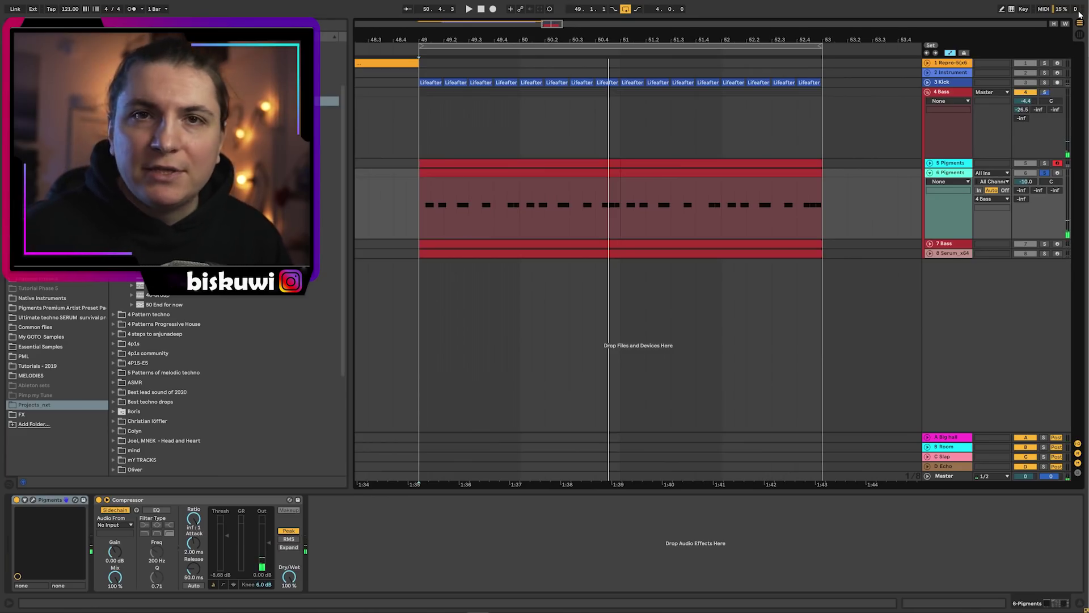
left_click(930, 244)
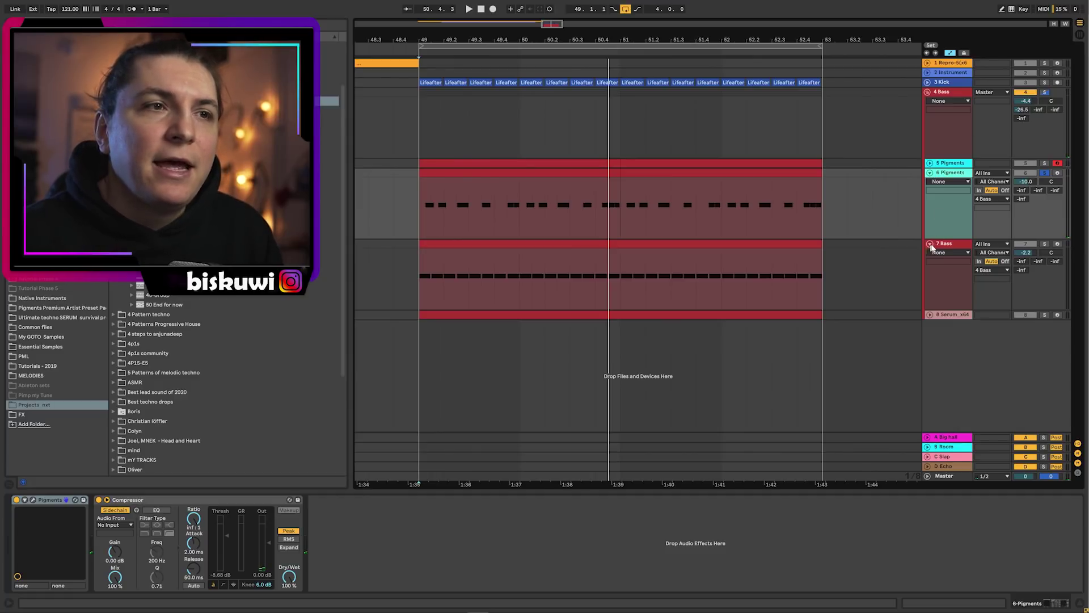
Sidechain the 6 Pigments track's Compressor to 3 Kick and lower its threshold to -16 dB
key("space")
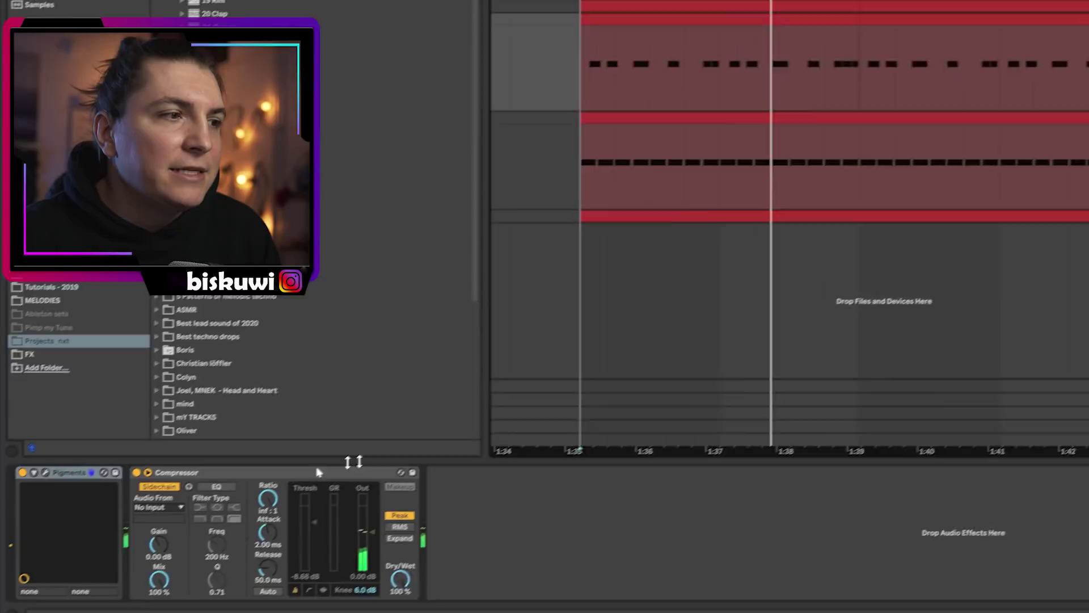
left_click(117, 525)
left_click(196, 336)
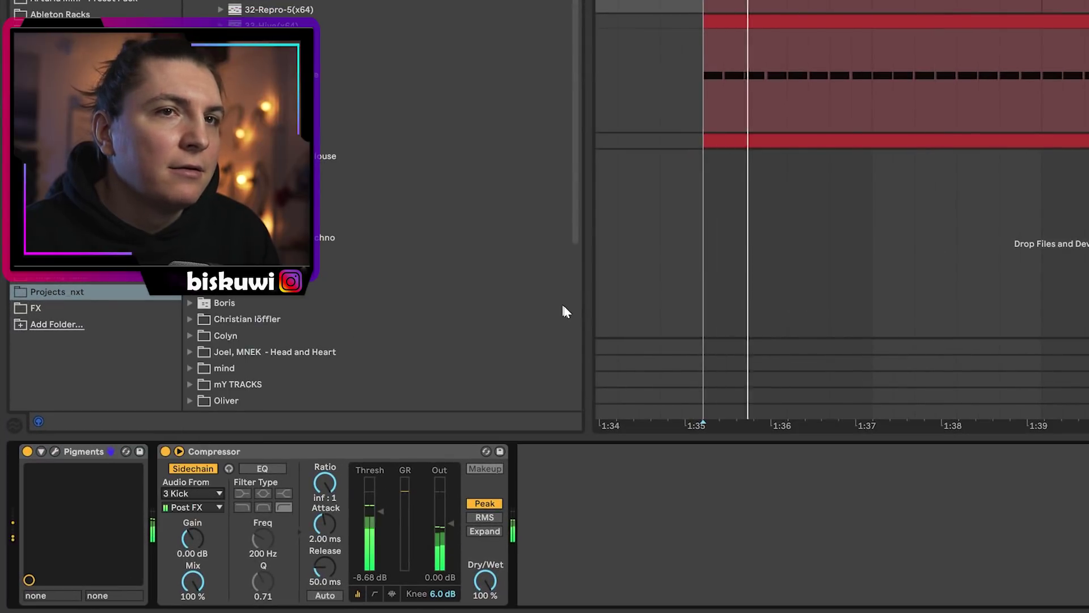
left_click_drag(380, 495, 380, 513)
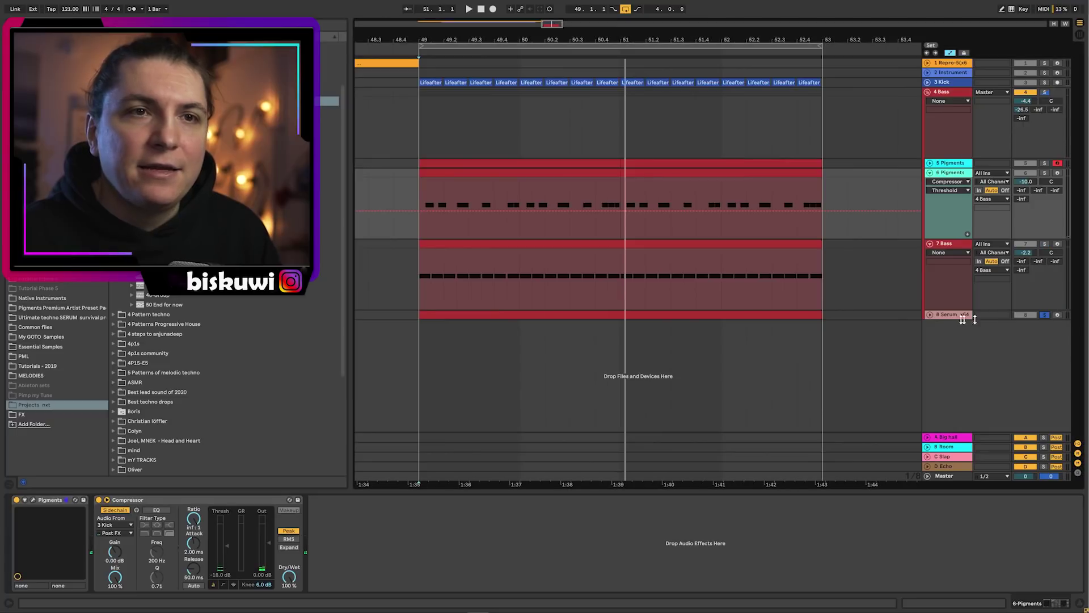
Sidechain the Compressor on the Serum bass track to 3 Kick and unsolo the track
left_click(947, 316)
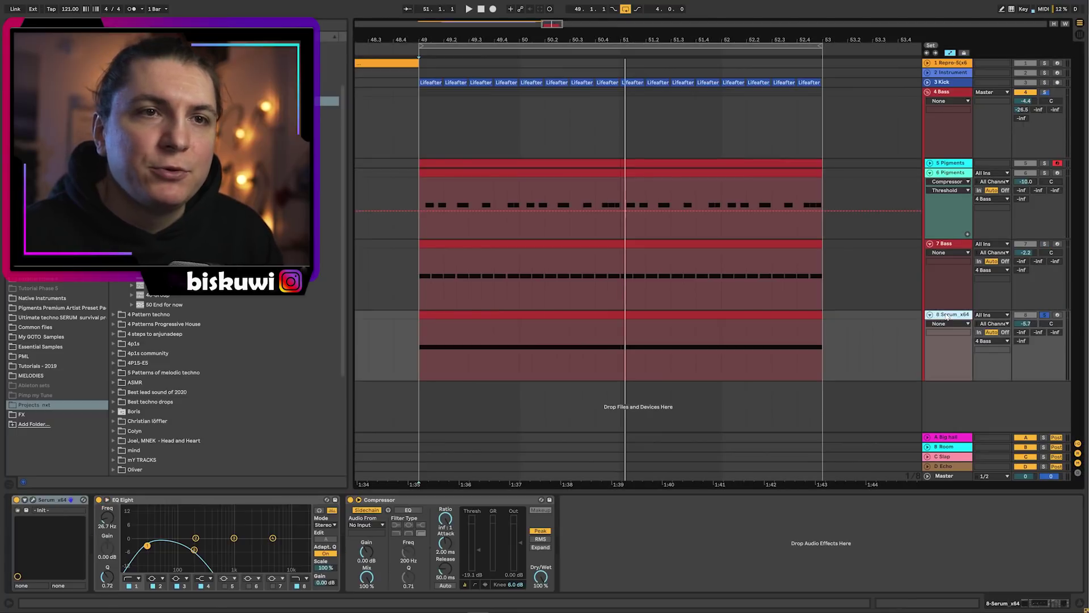
left_click(366, 525)
left_click(366, 432)
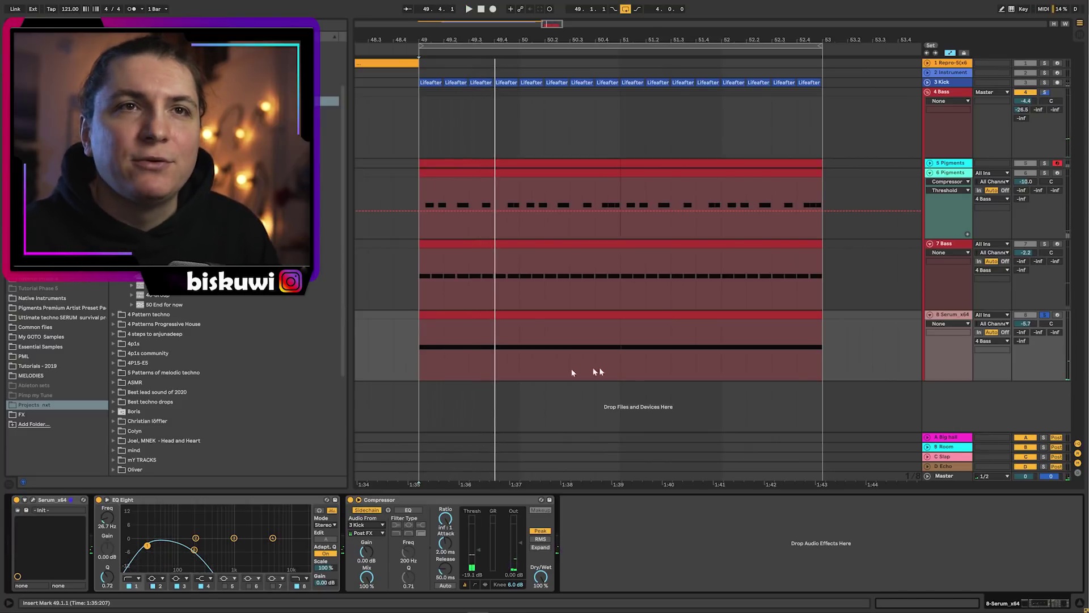
left_click(1047, 316)
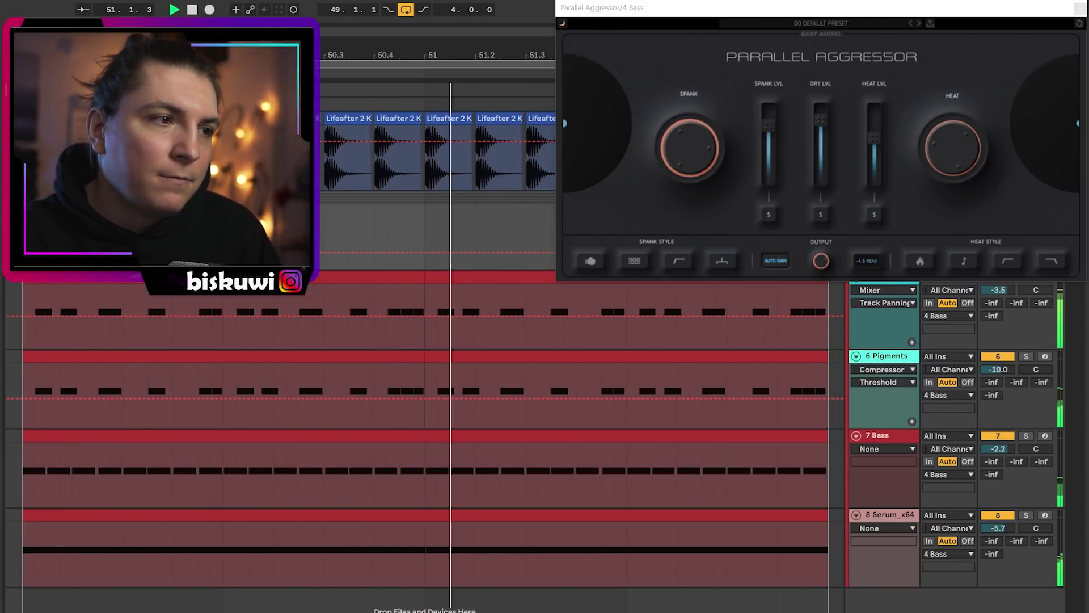
Stop the bass playback, close the Parallel Aggressor window and collapse the Bass group
key("space")
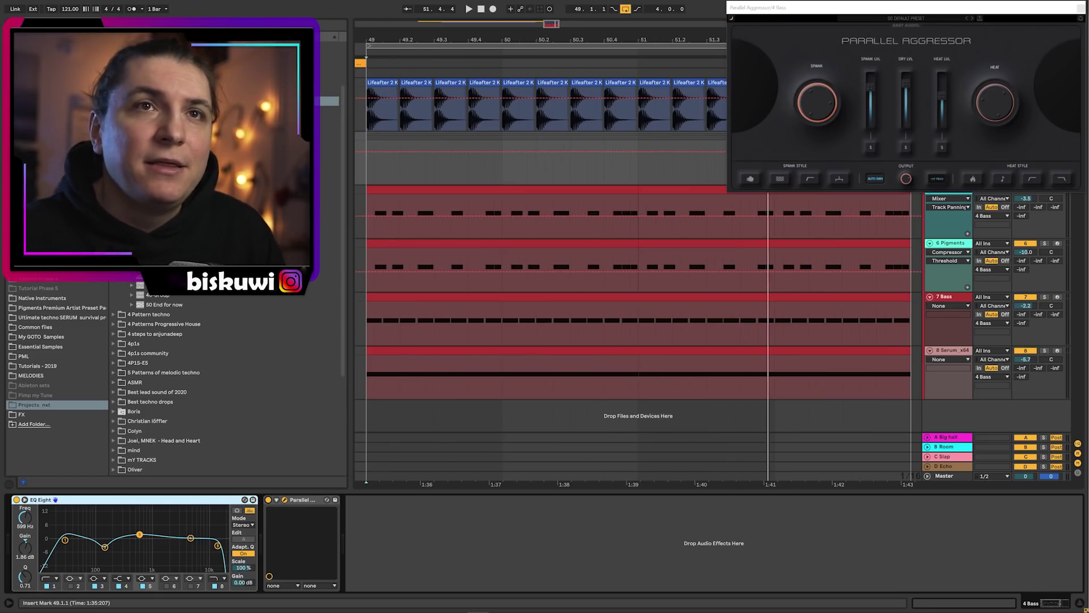
left_click(1080, 8)
left_click_drag(749, 36, 723, 24)
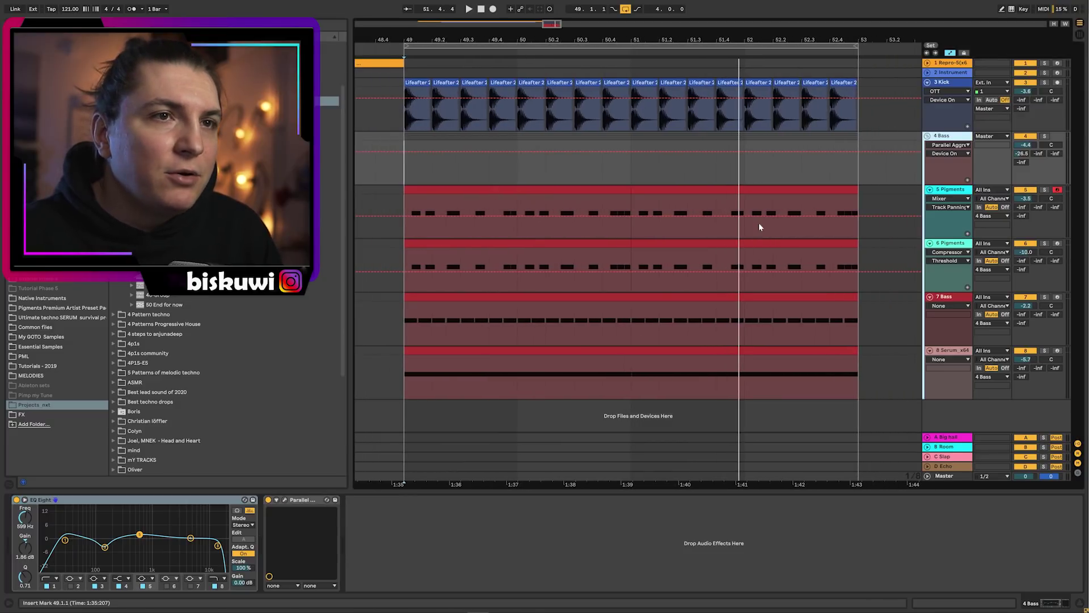
left_click(928, 136)
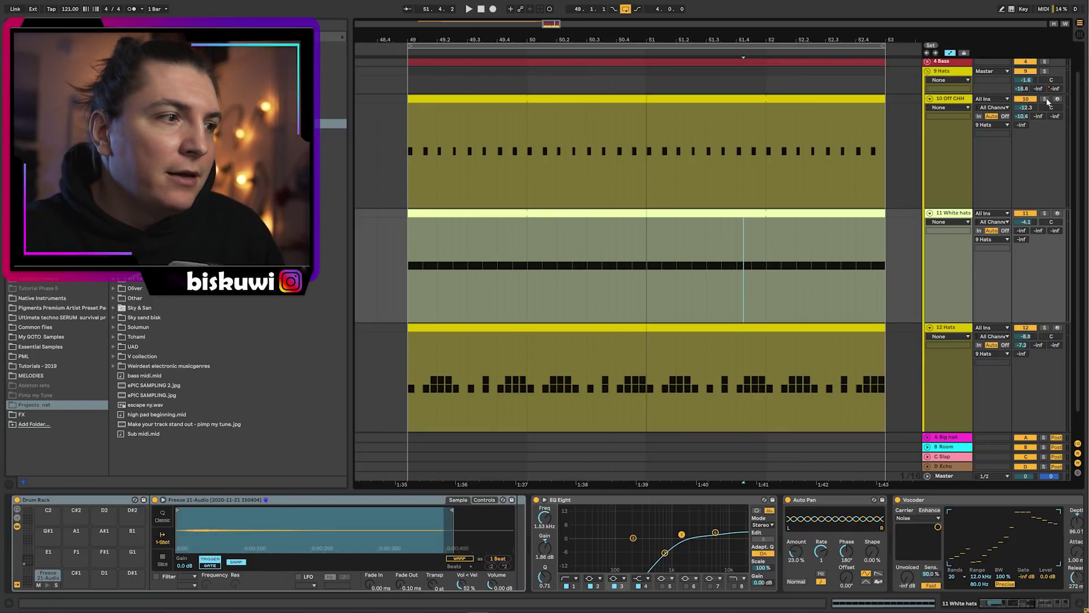
Audition the soloed Off CHH track from bar 49
left_click(402, 137)
key("space")
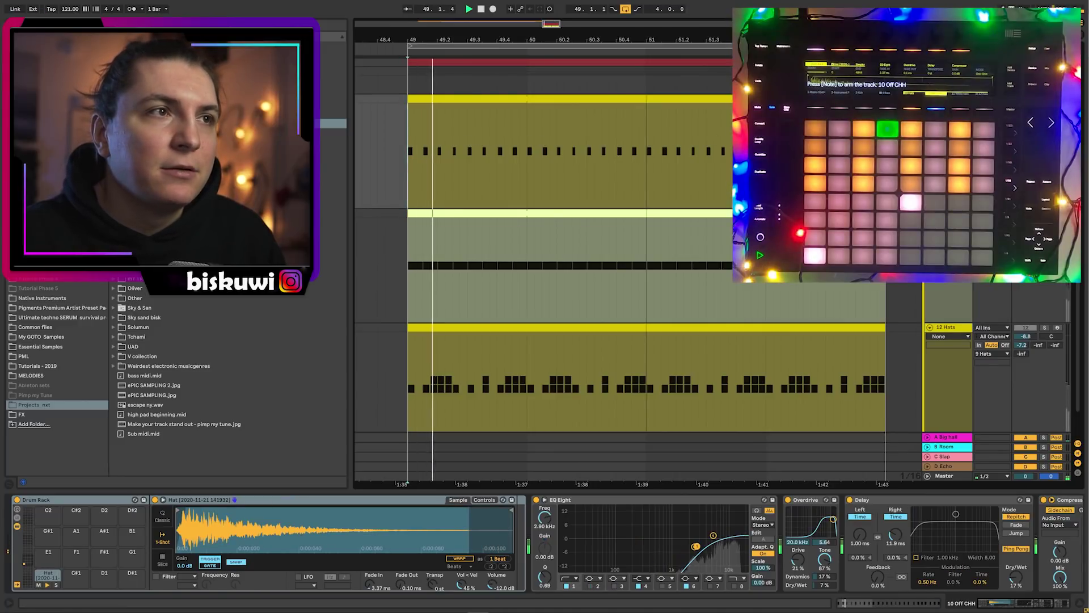
key("space")
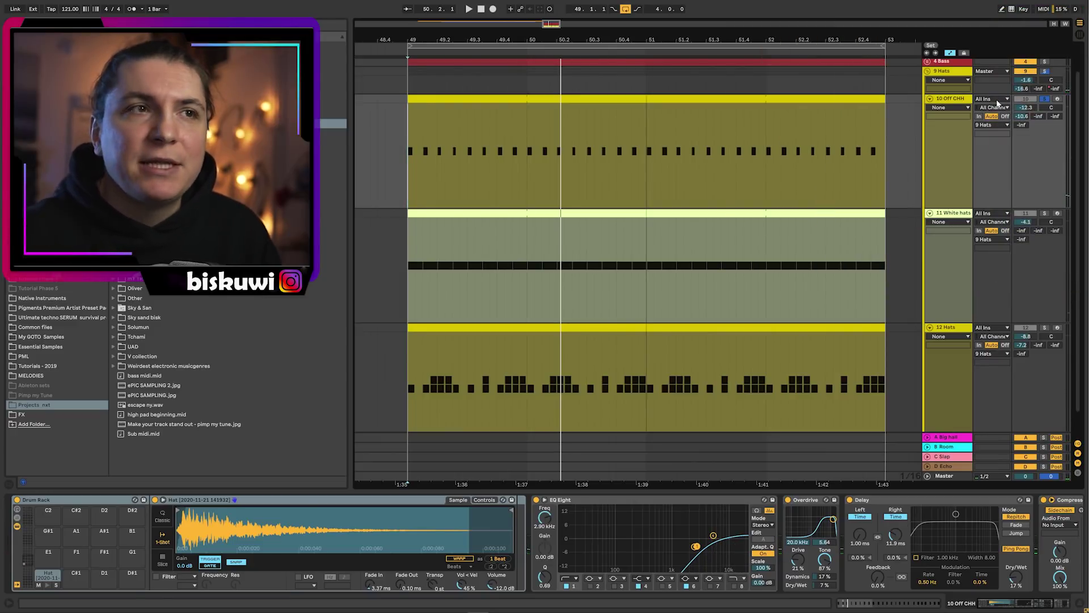
key("space")
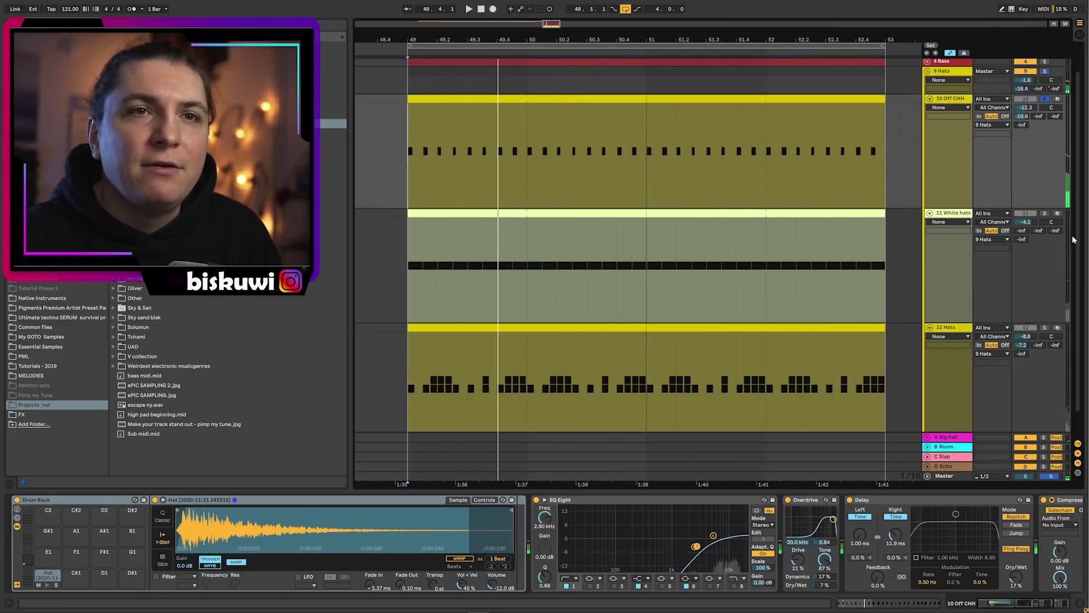
Audition the White hats track and inspect its EQ Eight, Auto Pan and Vocoder chain
key("space")
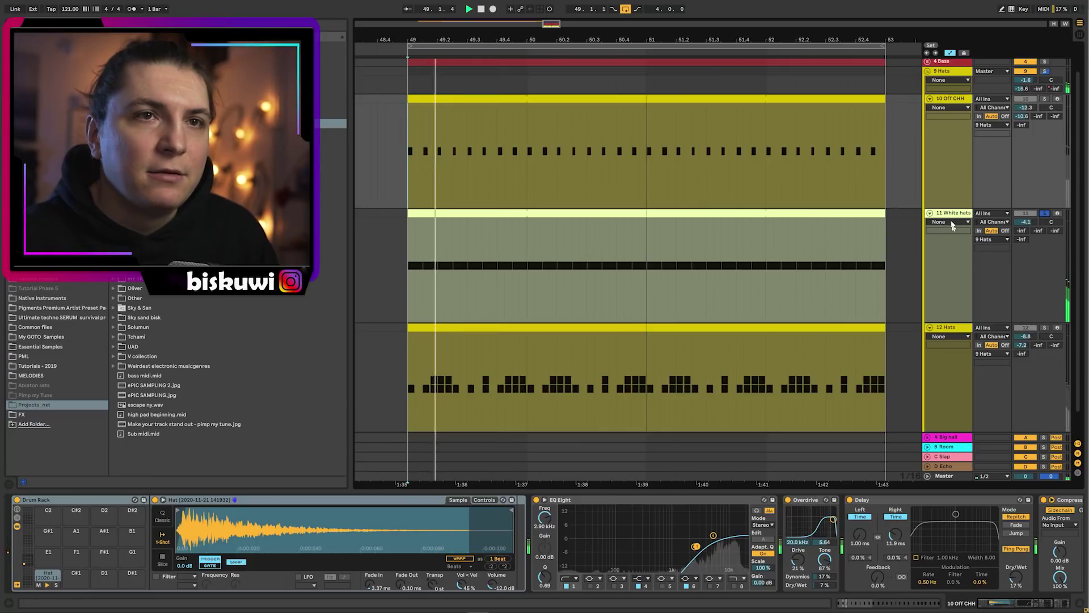
left_click(952, 214)
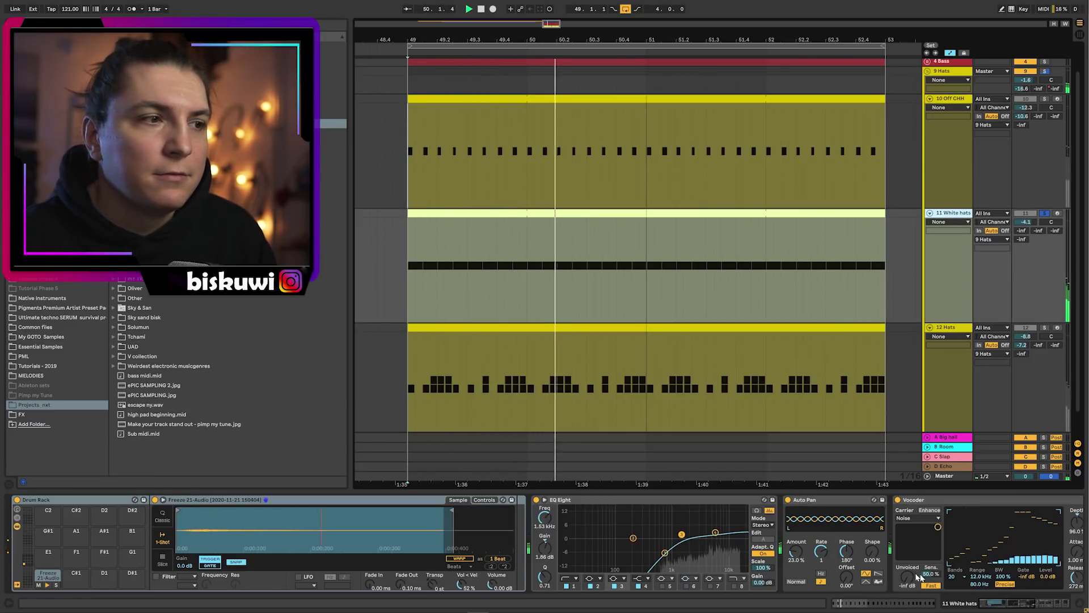
key("space")
key("space")
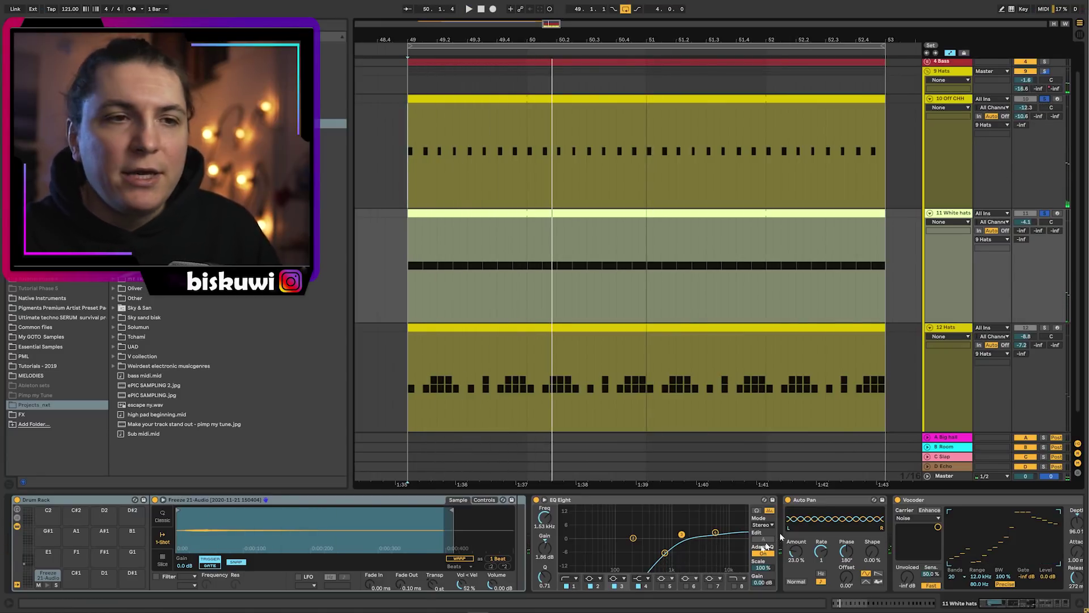
Move the low-cut band of the White hats EQ Eight up to 2.35 kHz and listen to the result
key("space")
left_click_drag(665, 553, 692, 552)
key("space")
key("space")
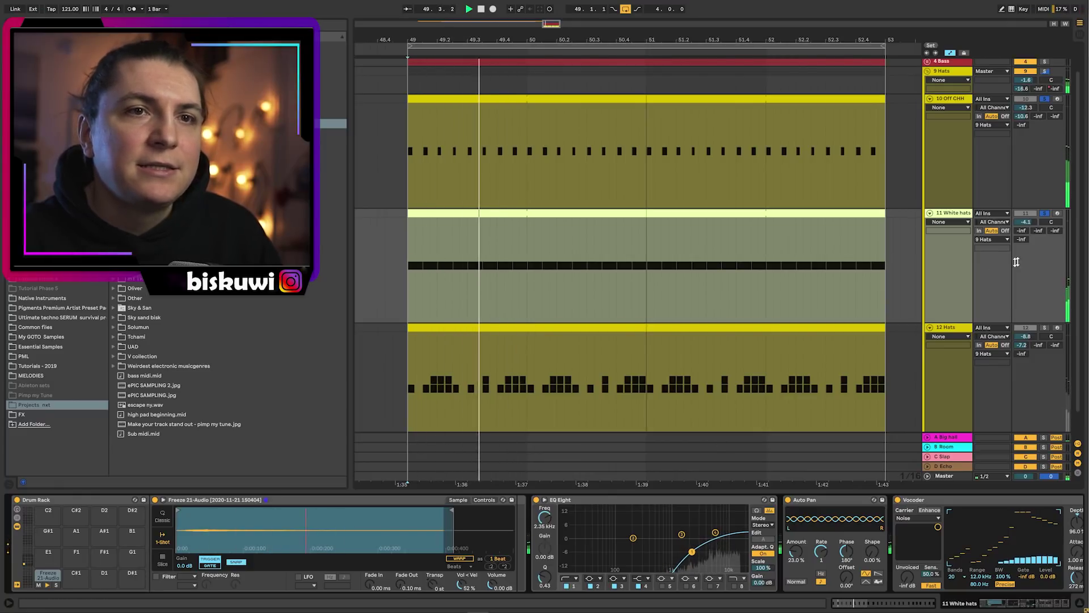
key("space")
Play the soloed 12 Hats track from bar 49 and inspect its device chain through the Compressor
left_click(948, 334)
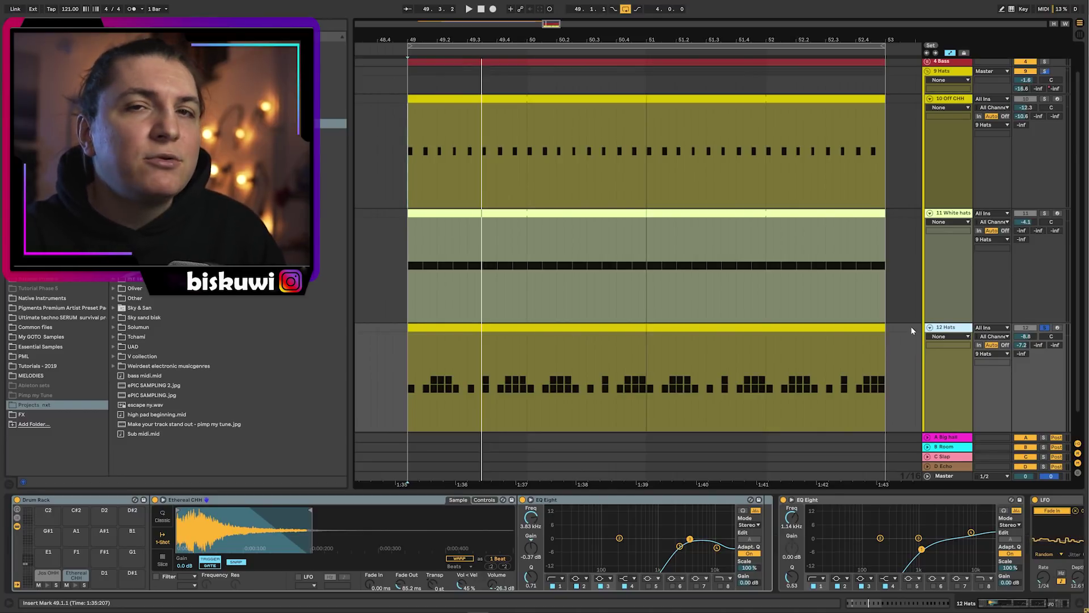
left_click(406, 358)
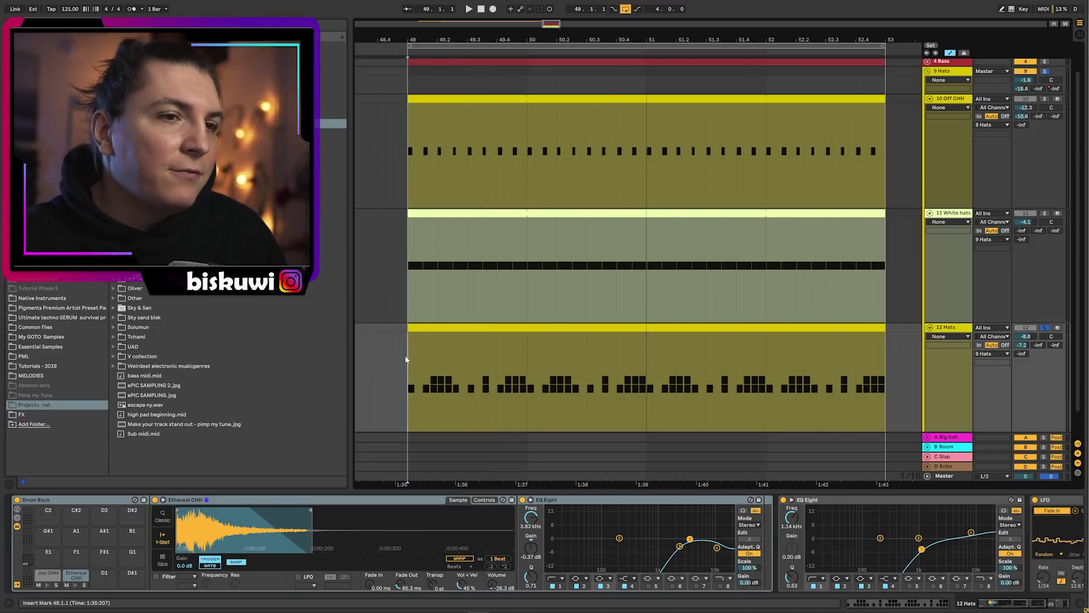
key("space")
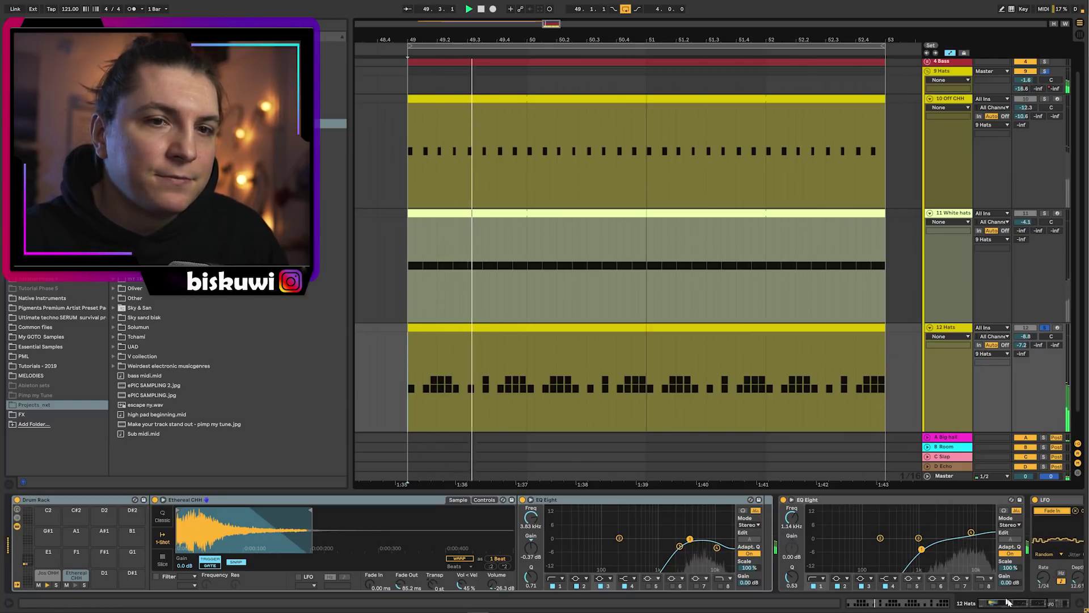
left_click(1038, 605)
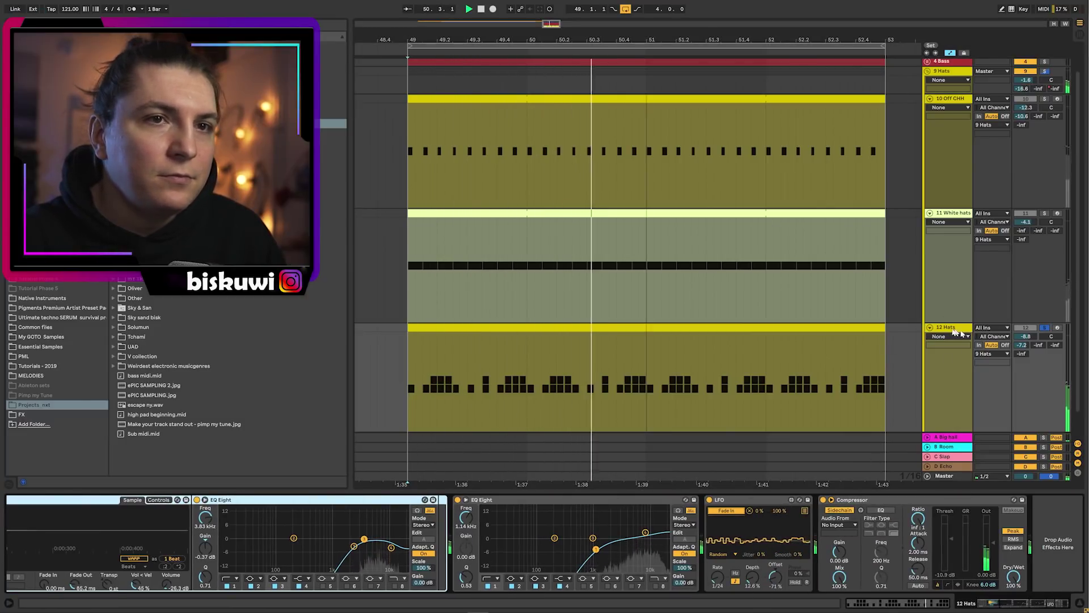
left_click(992, 603)
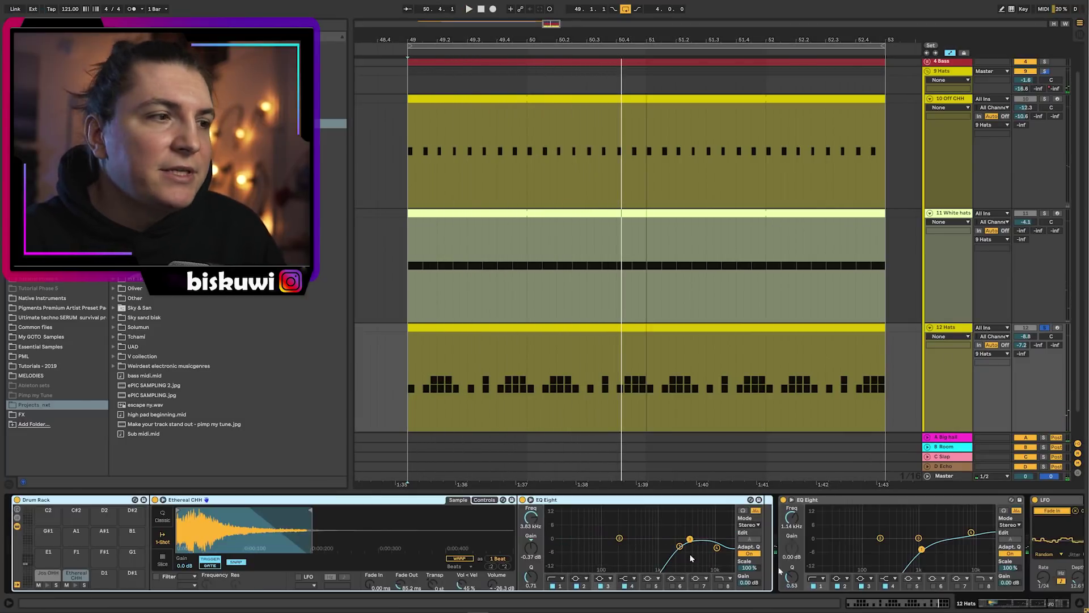
Compare the Jos OHH and Ethereal CHH pads of the 12 Hats drum rack, play the pattern and select its first clip
left_click(48, 578)
left_click(73, 575)
left_click(48, 576)
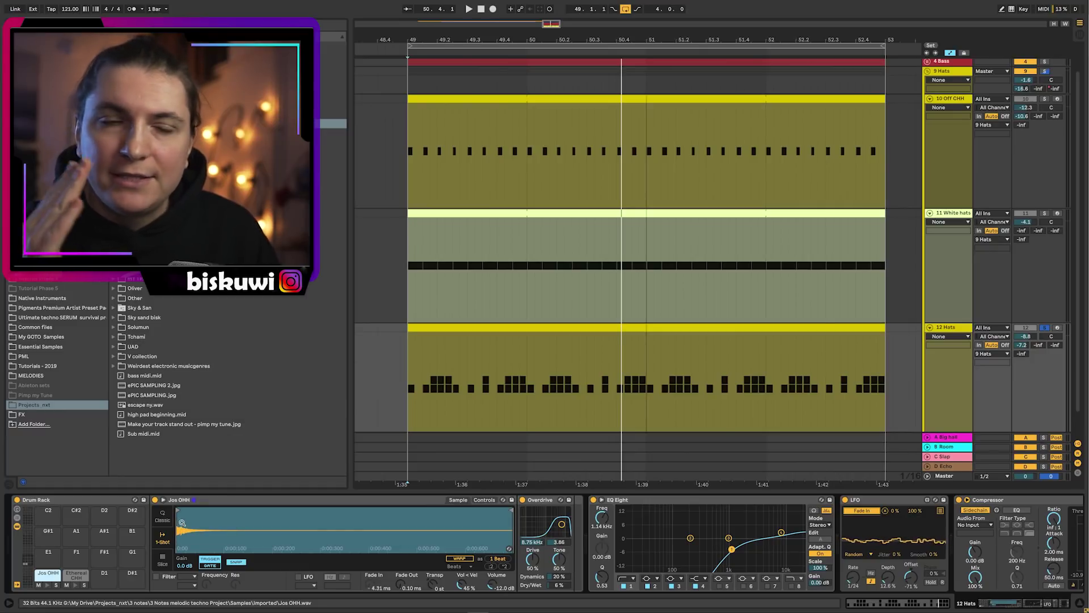
key("space")
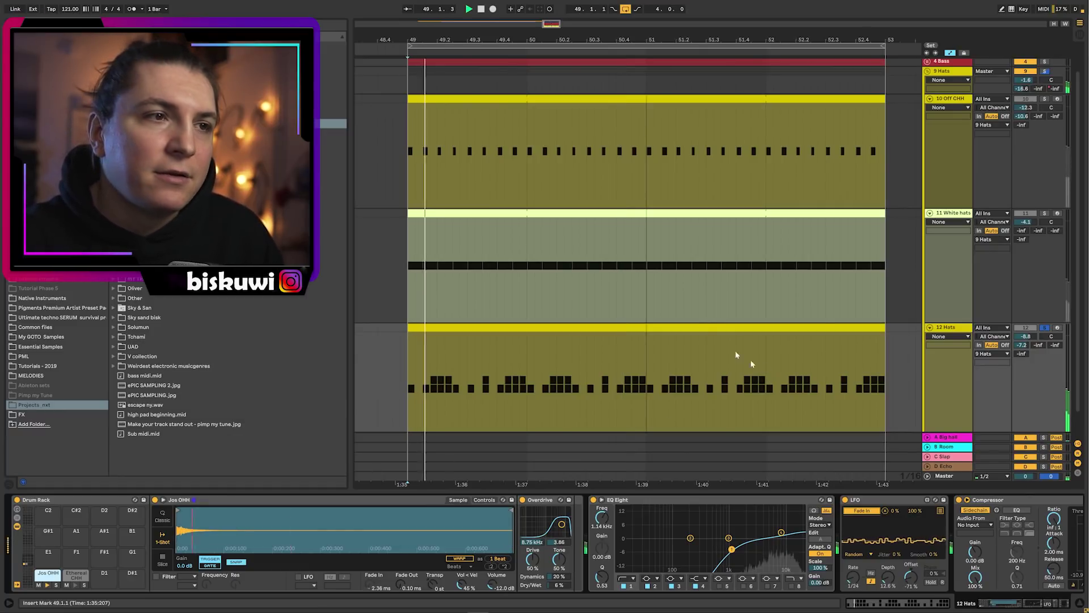
double_click(559, 340)
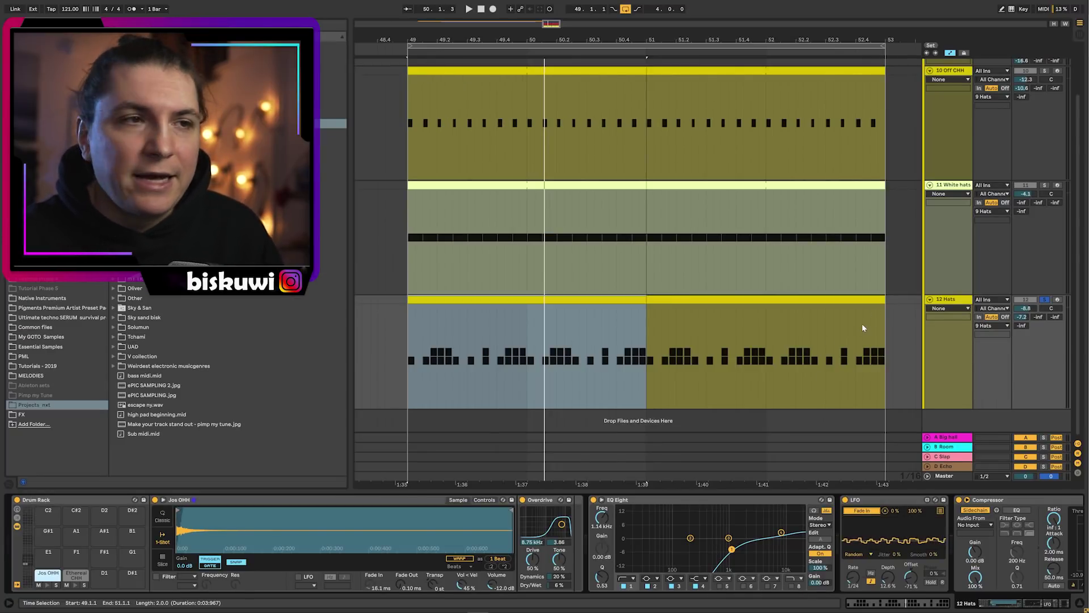
Set the 9 Hats group volume to -3.6 dB while the drop plays and fold the group
scroll(1025, 276, "up", 3)
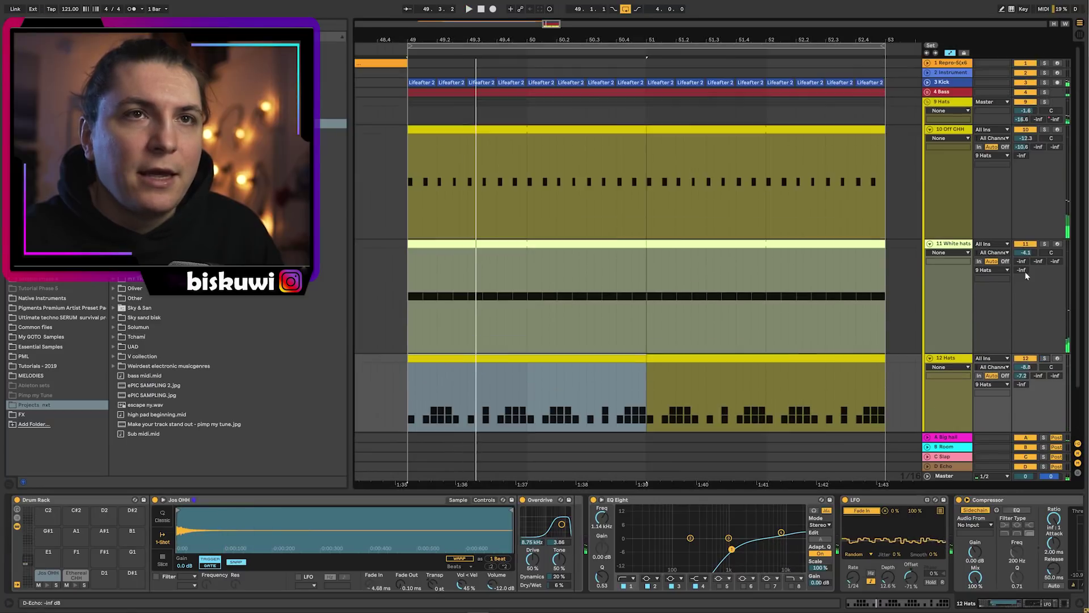
left_click(928, 102)
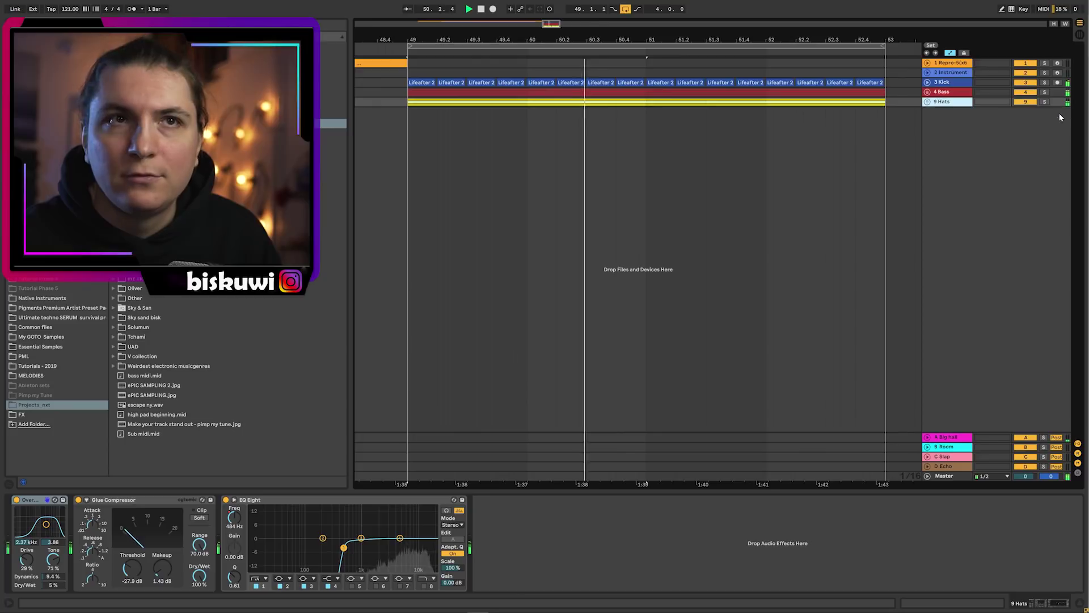
left_click(929, 102)
left_click_drag(1026, 110, 1026, 119)
left_click(965, 130)
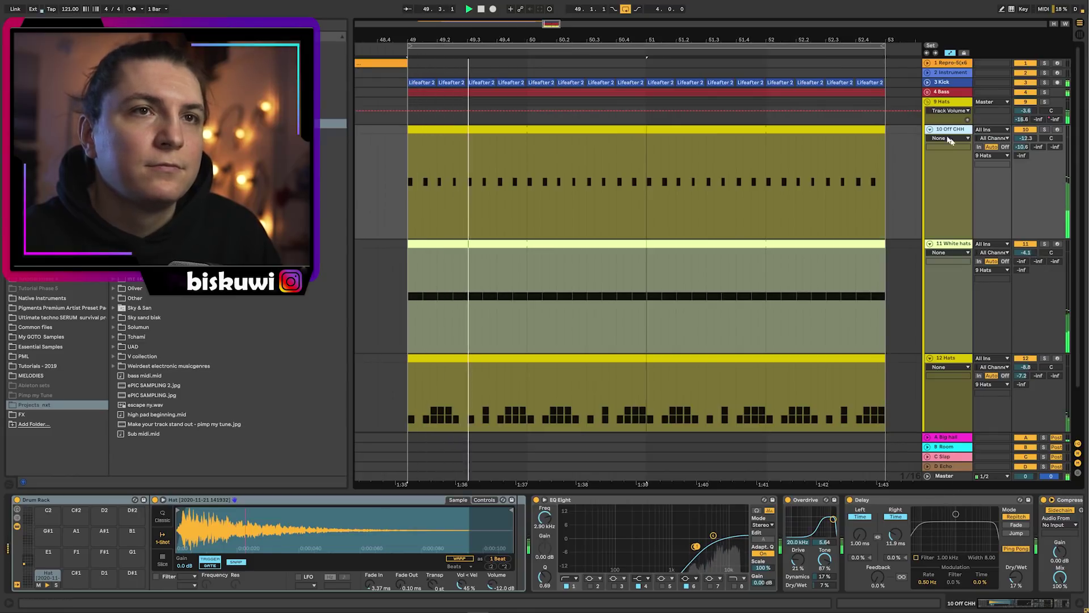
left_click(928, 102)
Give Serum's oscillator A 5 unison voices and lower the cutoff of its MG Low 12 filter
left_click_drag(687, 36, 669, 16)
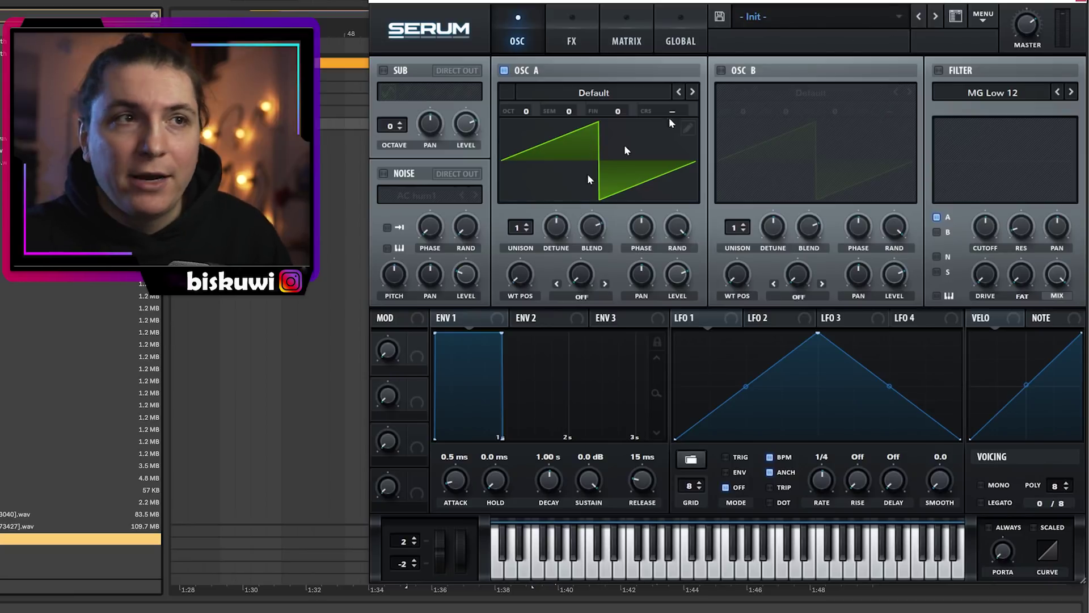
scroll(516, 230, "up", 4)
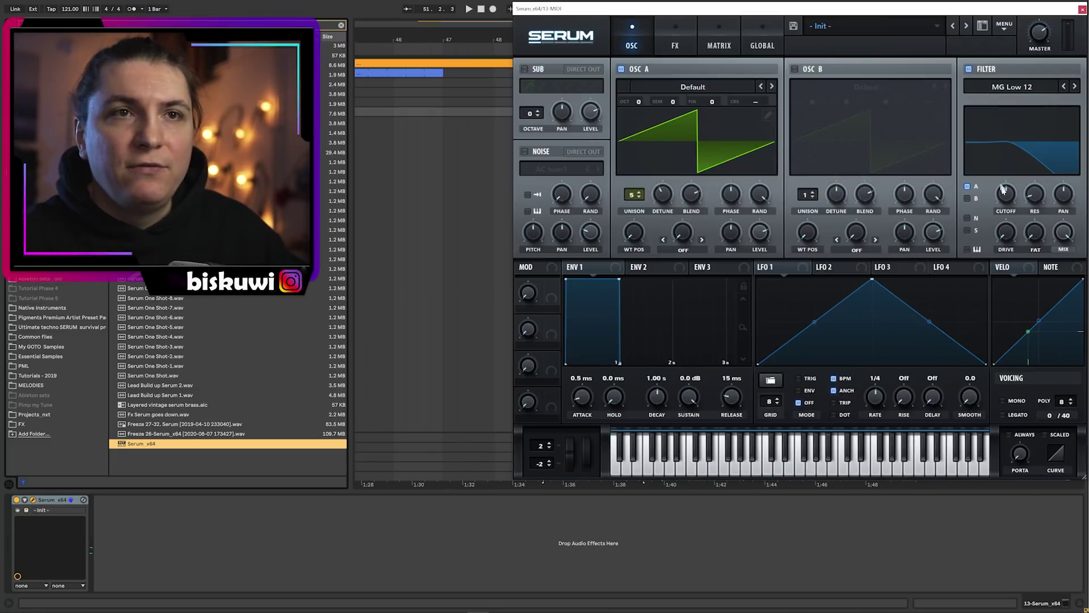
left_click_drag(1004, 192, 1008, 218)
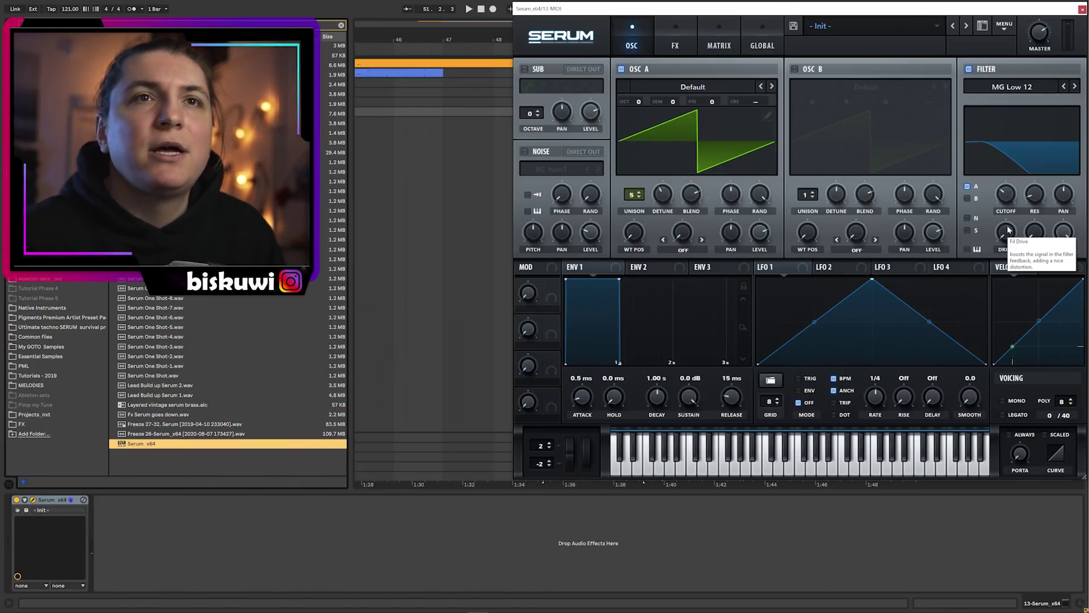
left_click(1082, 9)
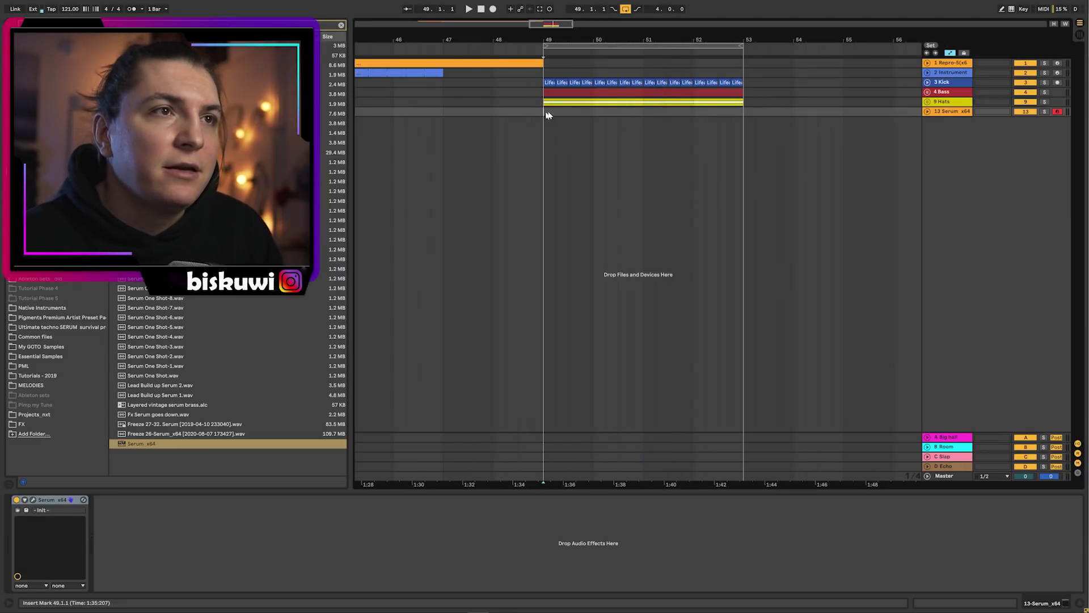
Record a chord part on the unfolded 13 Serum track from bar 49 to bar 53
left_click_drag(546, 113, 598, 111)
left_click(927, 112)
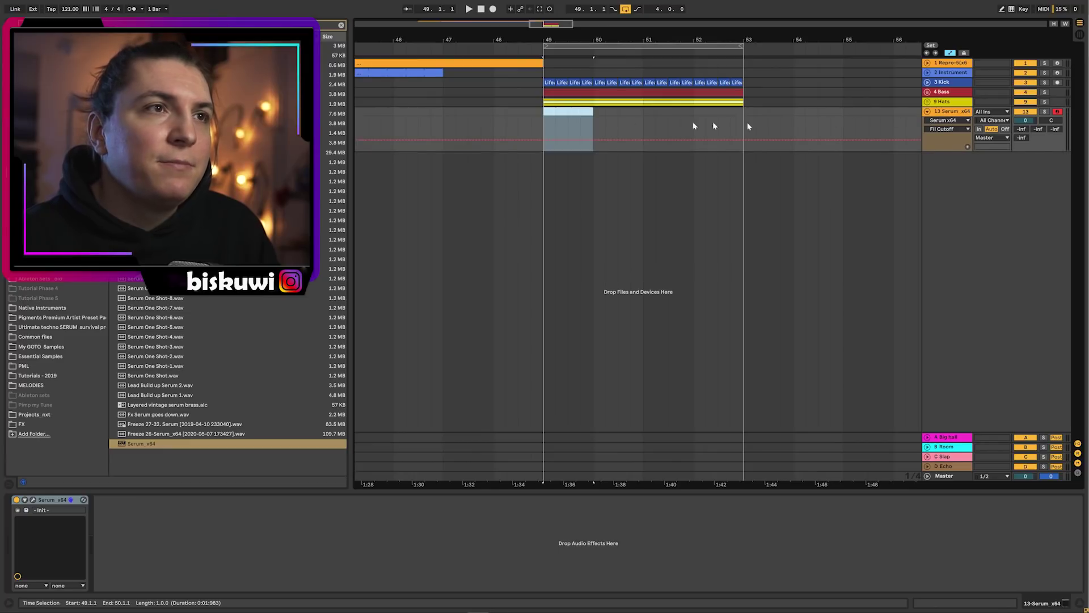
left_click(494, 10)
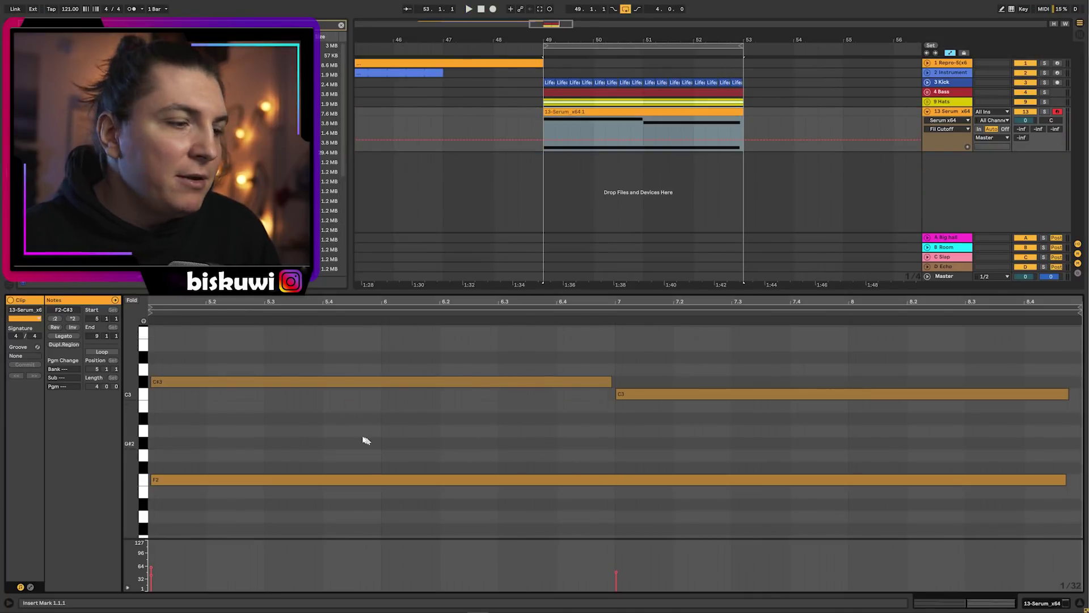
Add a long F3 note to the recorded Serum clip, one octave above the sustained F2
key("ctrl+a")
right_click(212, 386)
left_click(233, 403)
left_click(322, 418)
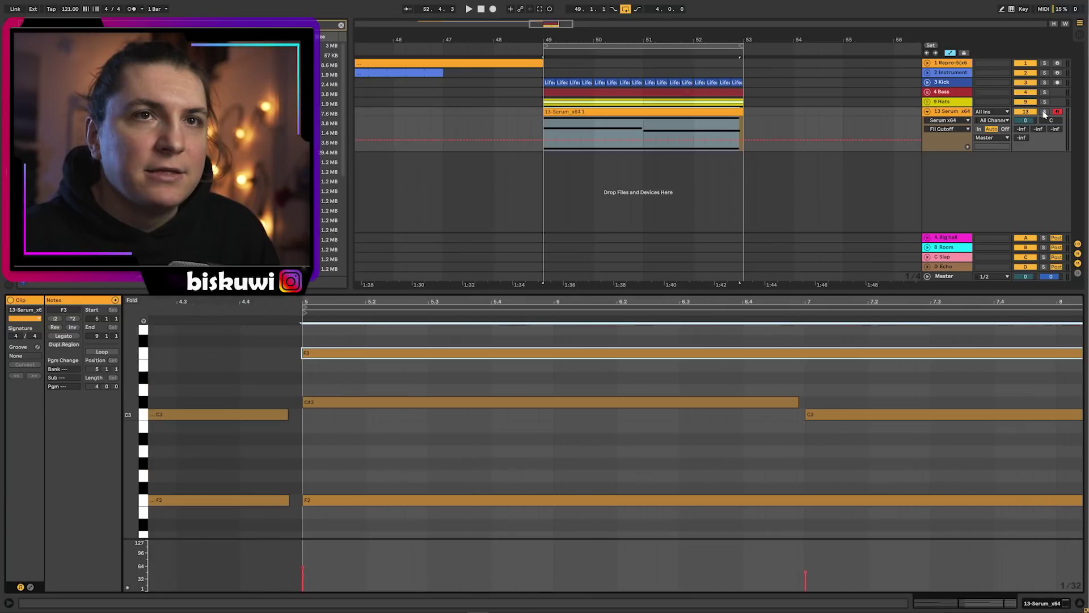
Solo the 13 Serum track, play it and extend the C#3 note up to the start of the following C3
left_click(1045, 111)
key("space")
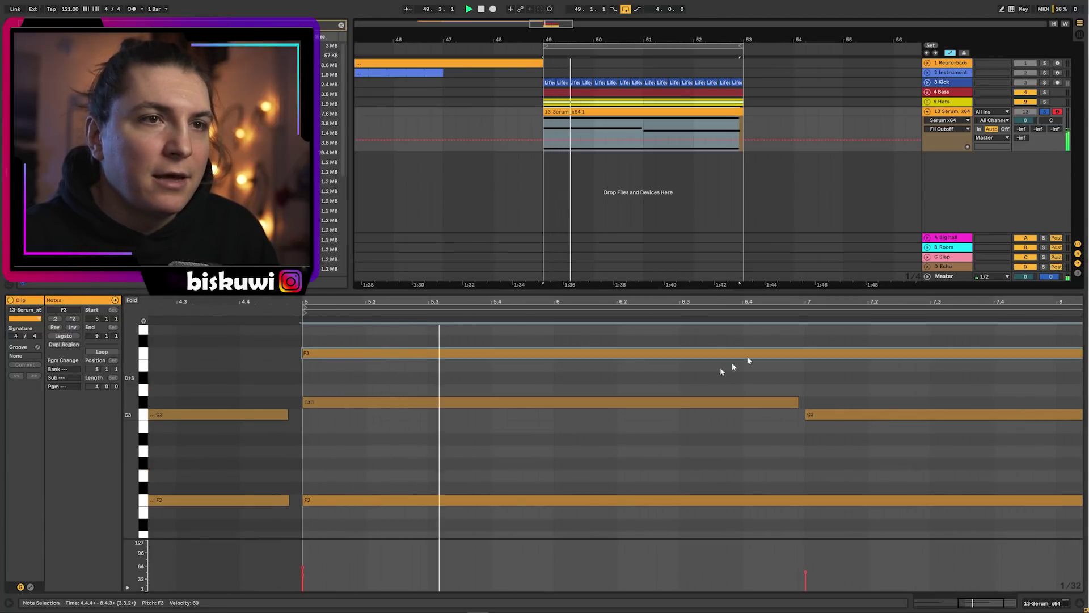
left_click_drag(798, 402, 810, 406)
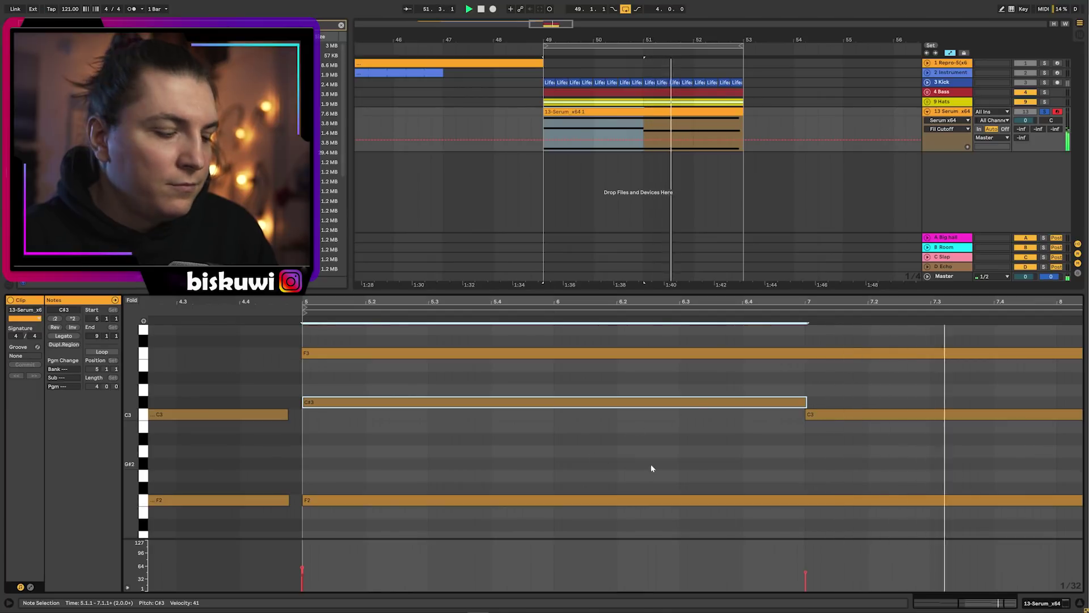
Shape Serum's Env 1 with a 116 ms attack, -1.4 dB sustain and 259 ms release
key("shift+Tab")
left_click(33, 500)
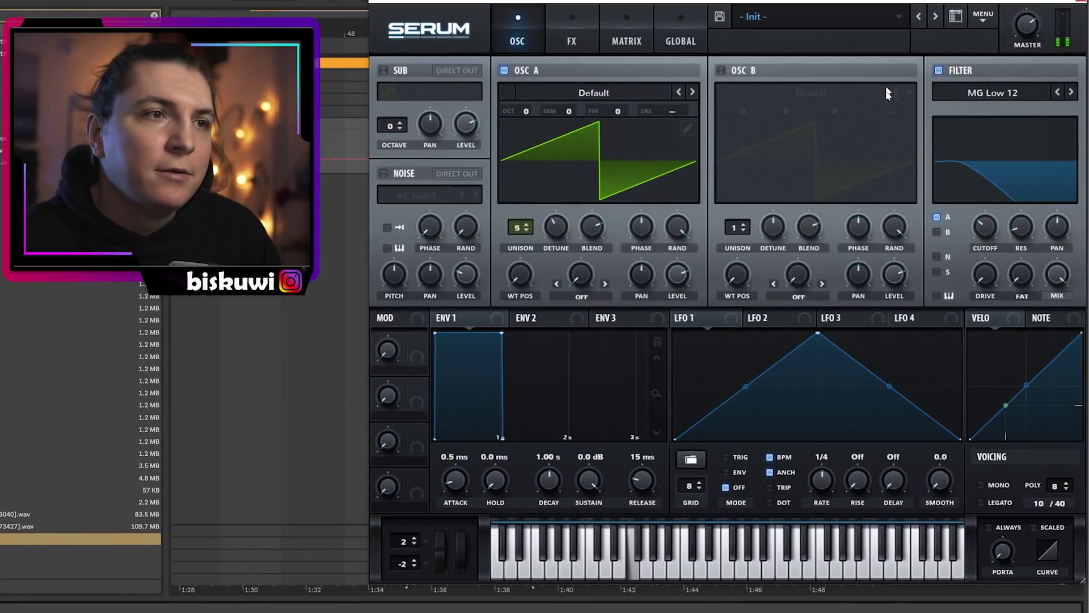
left_click_drag(459, 478, 457, 449)
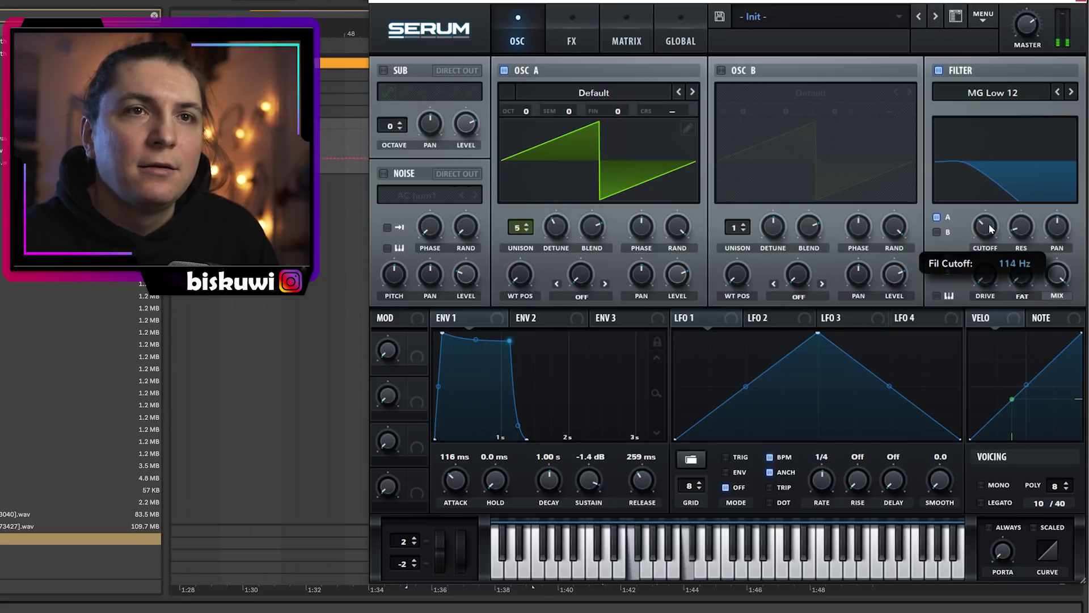
Turn on Serum's Chorus and Reverb effects and adjust the chorus mix
left_click(560, 26)
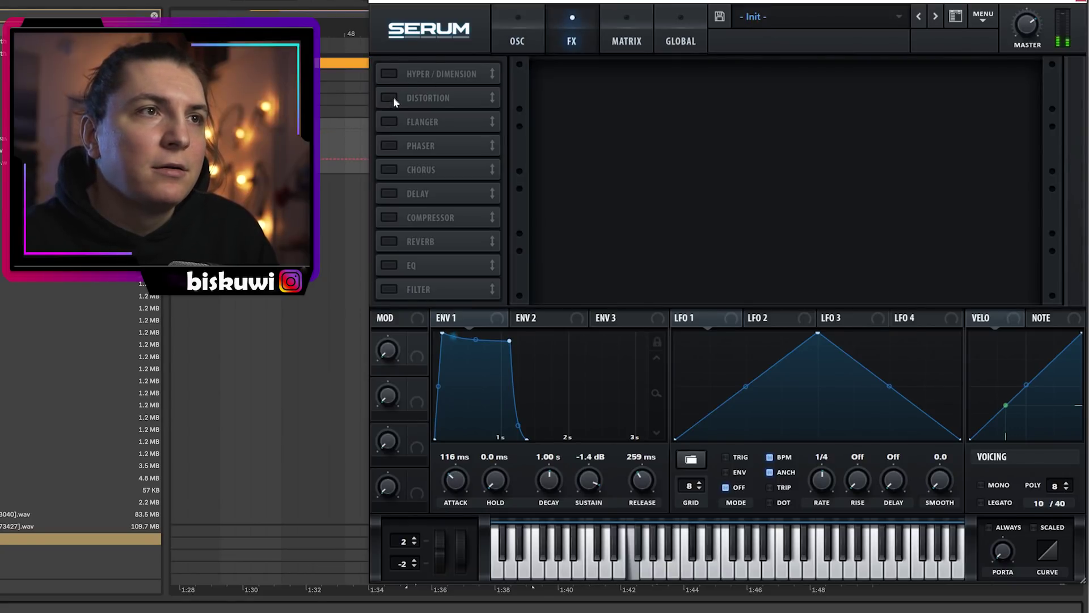
left_click(395, 171)
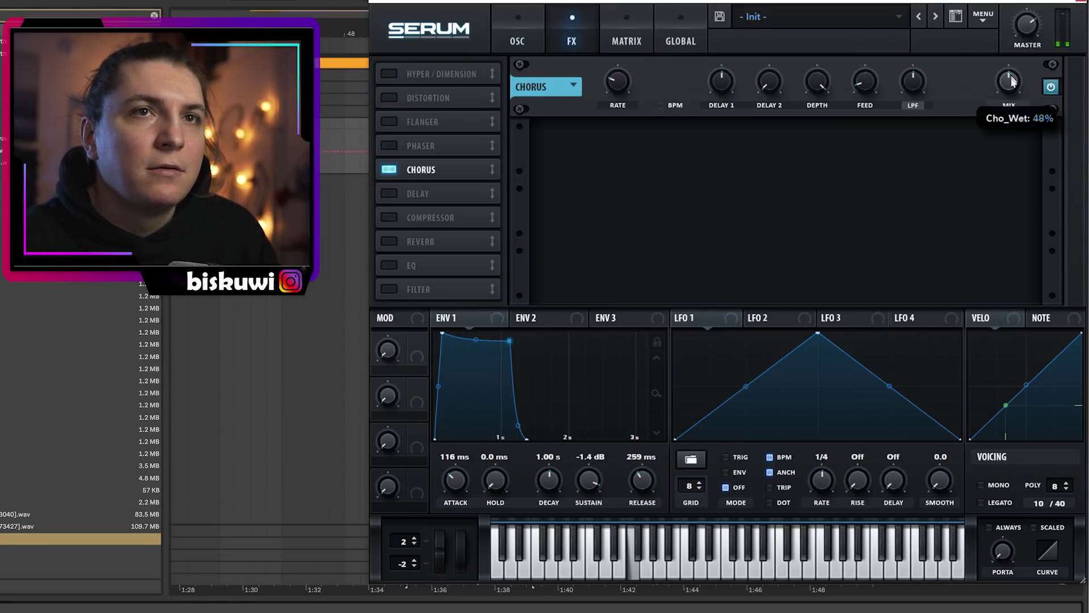
left_click(389, 241)
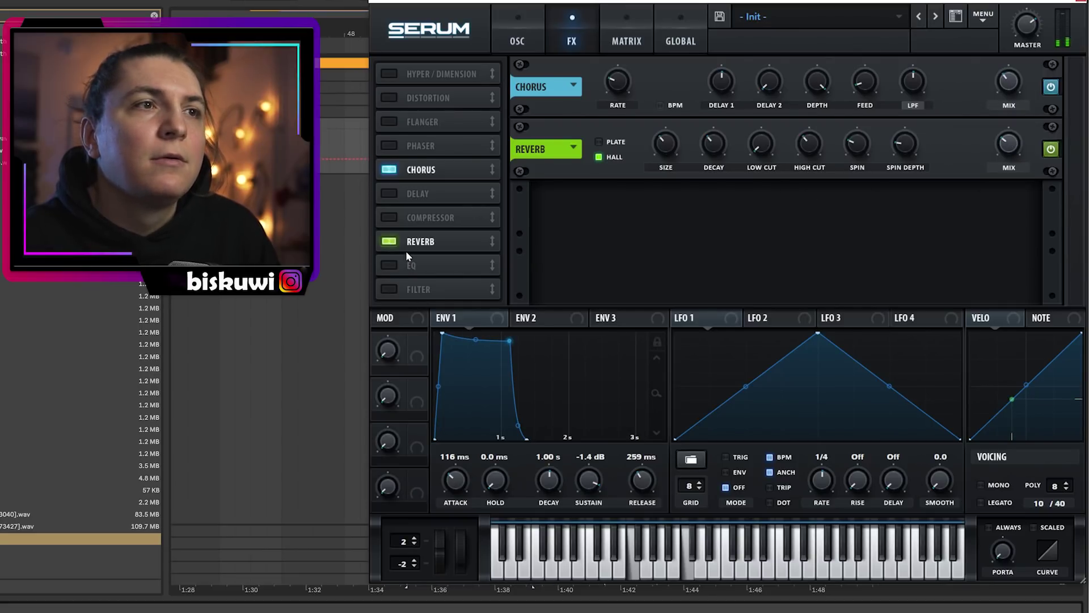
Enable Serum's Compressor, place it after the Reverb in the effects order and adjust its threshold
left_click(390, 217)
left_click_drag(390, 217, 390, 244)
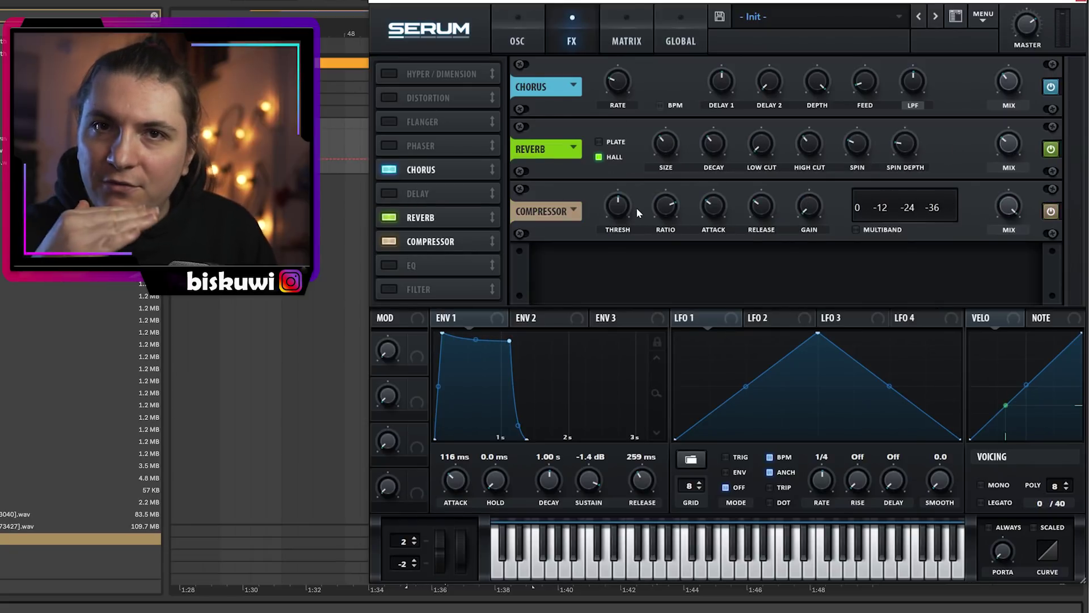
mouse_move(621, 201)
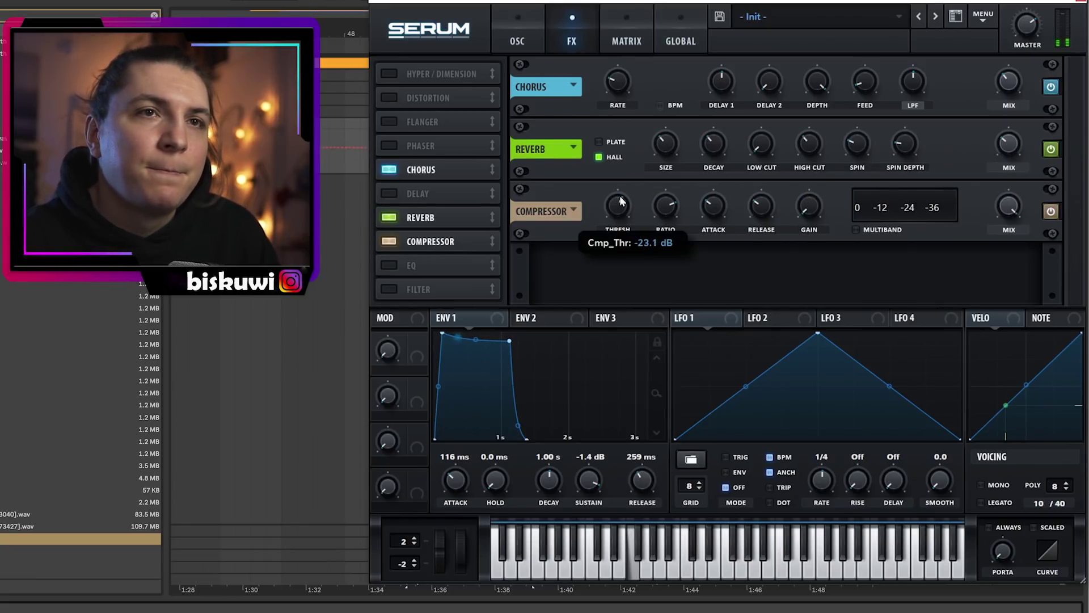
left_click_drag(622, 193, 624, 184)
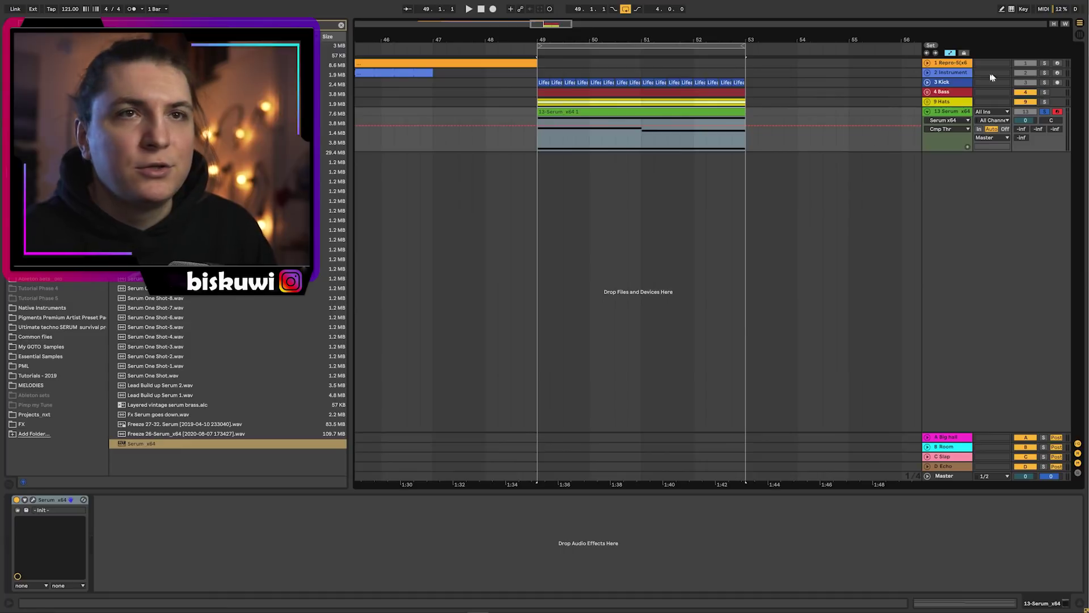
Unsolo the 13 Serum track, search the browser for "comp" and load a Compressor after Serum
left_click(1041, 112)
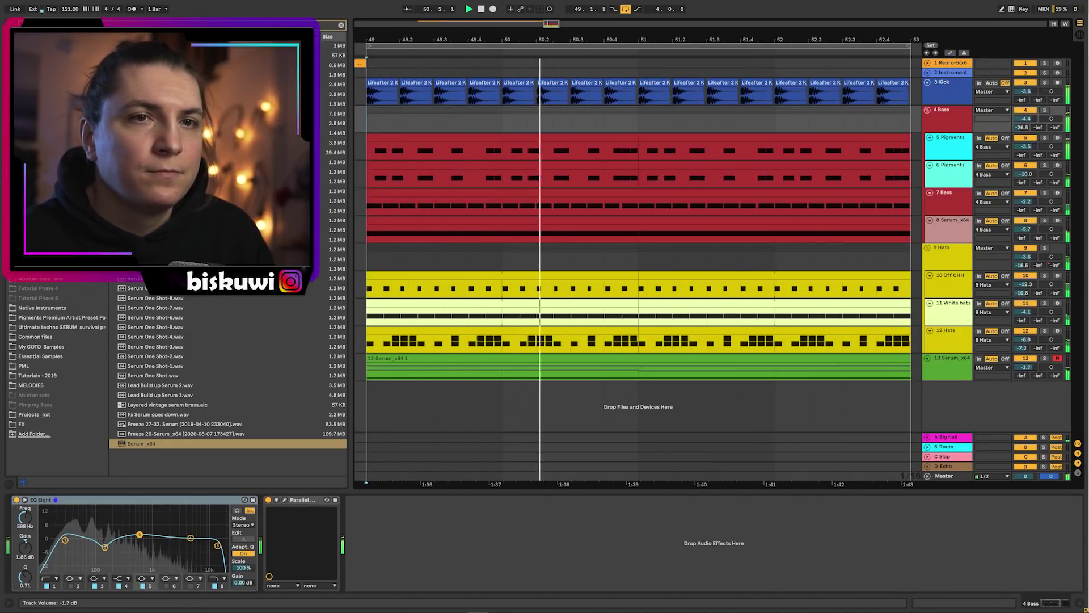
left_click(956, 365)
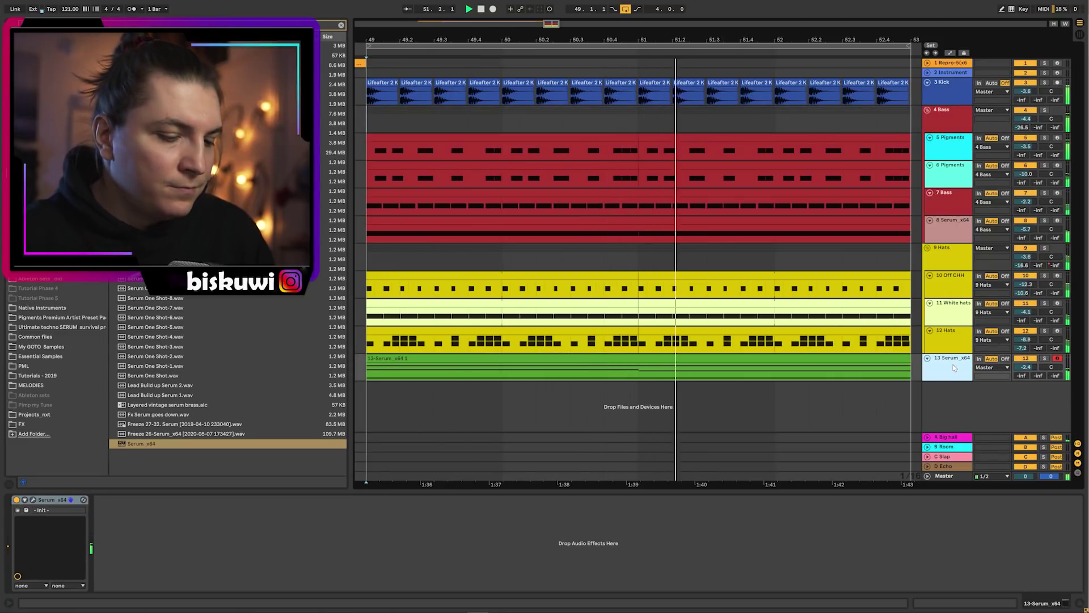
key("ctrl+f")
type("comp")
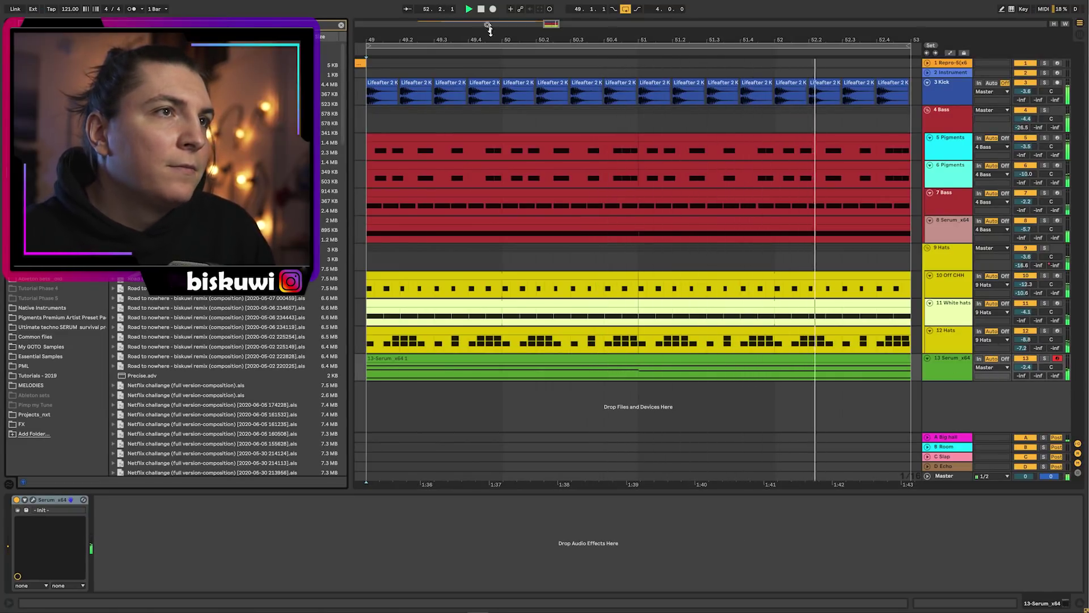
key("Return")
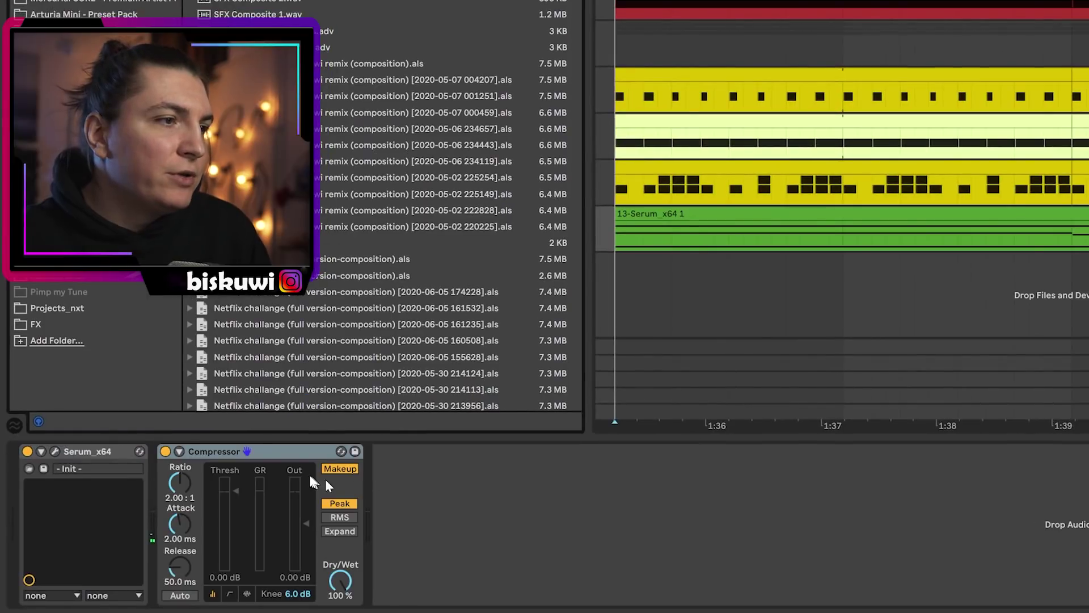
Set the Compressor ratio to inf:1, sidechain it from 3 Kick and set the threshold to -10.1 dB during playback
left_click_drag(180, 482, 180, 469)
left_click(179, 451)
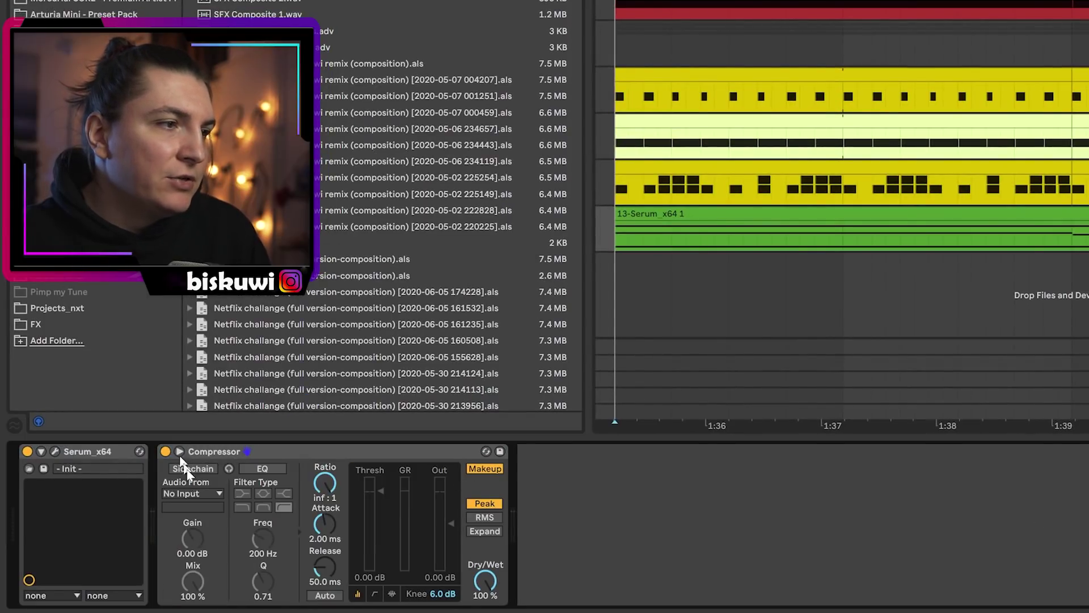
left_click(193, 468)
left_click(196, 491)
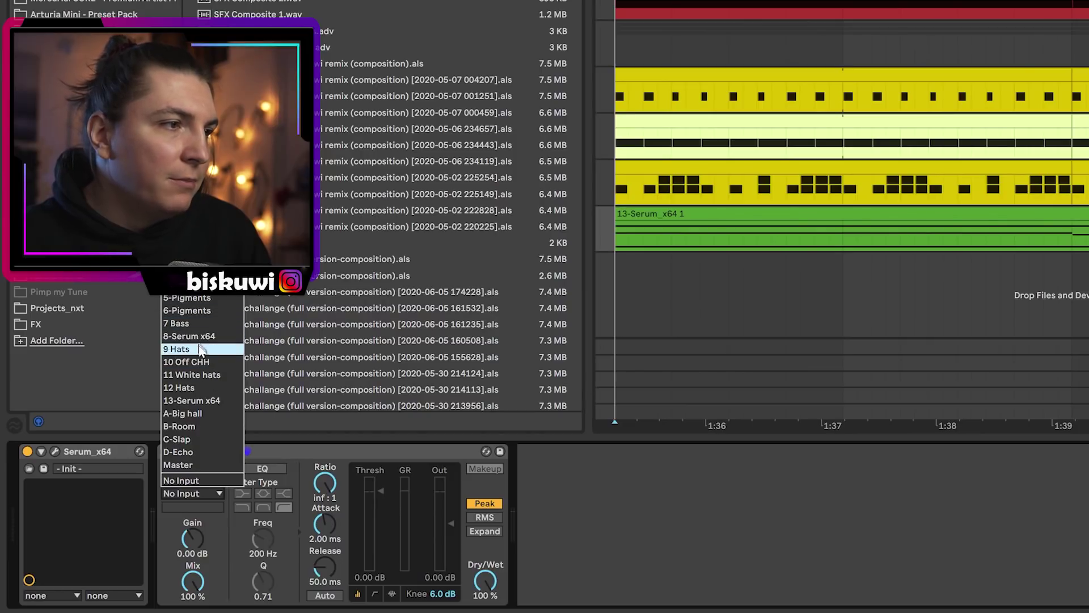
left_click(187, 271)
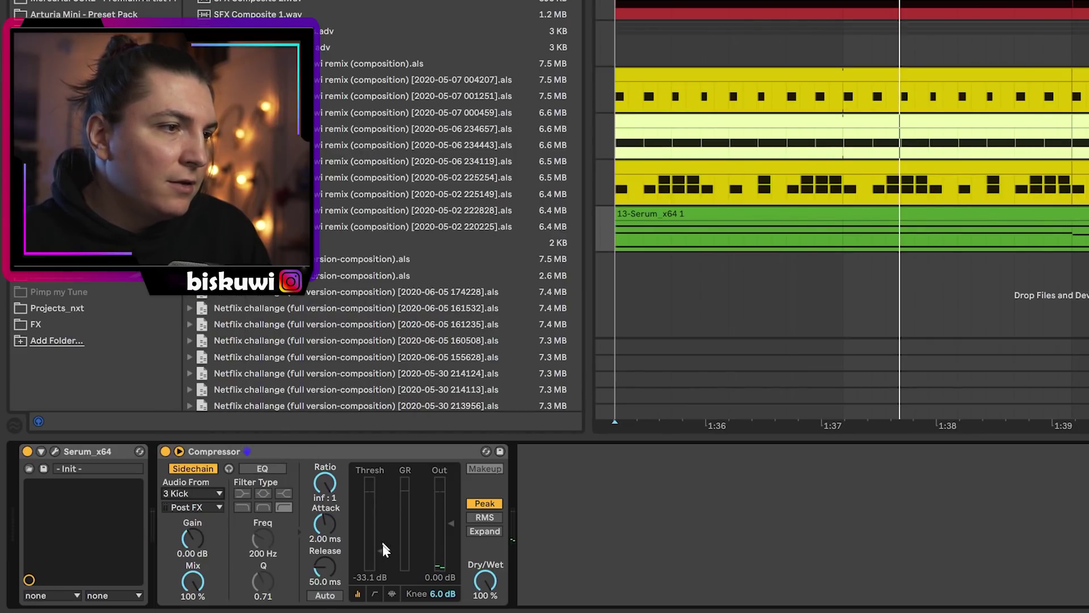
key("space")
left_click_drag(383, 550, 384, 515)
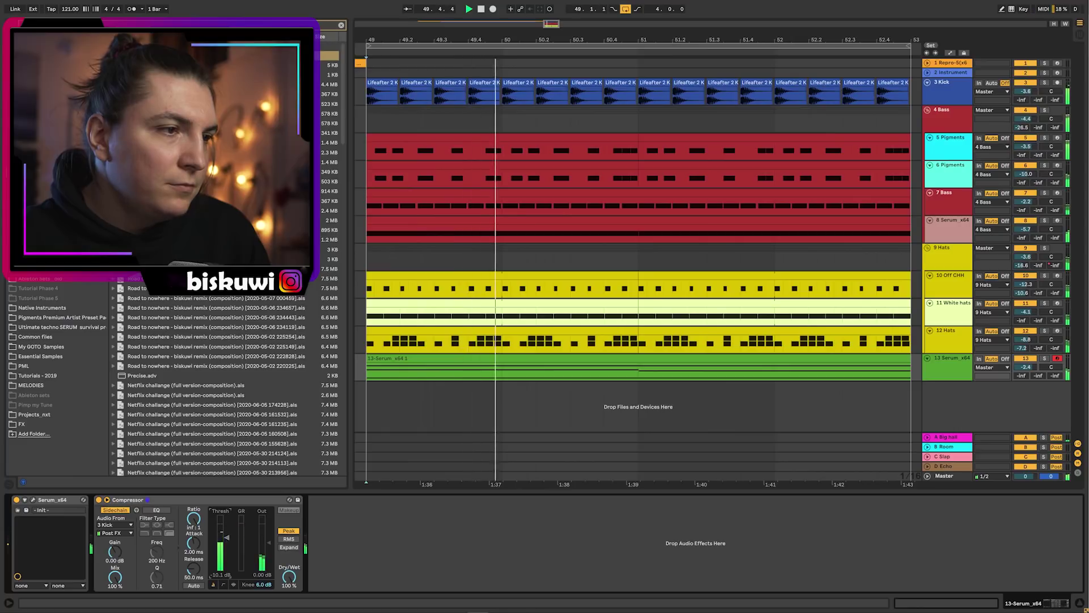
Fine-tune Serum's filter cutoff while the full drop plays, close the plug-in and fold all tracks
left_click(32, 499)
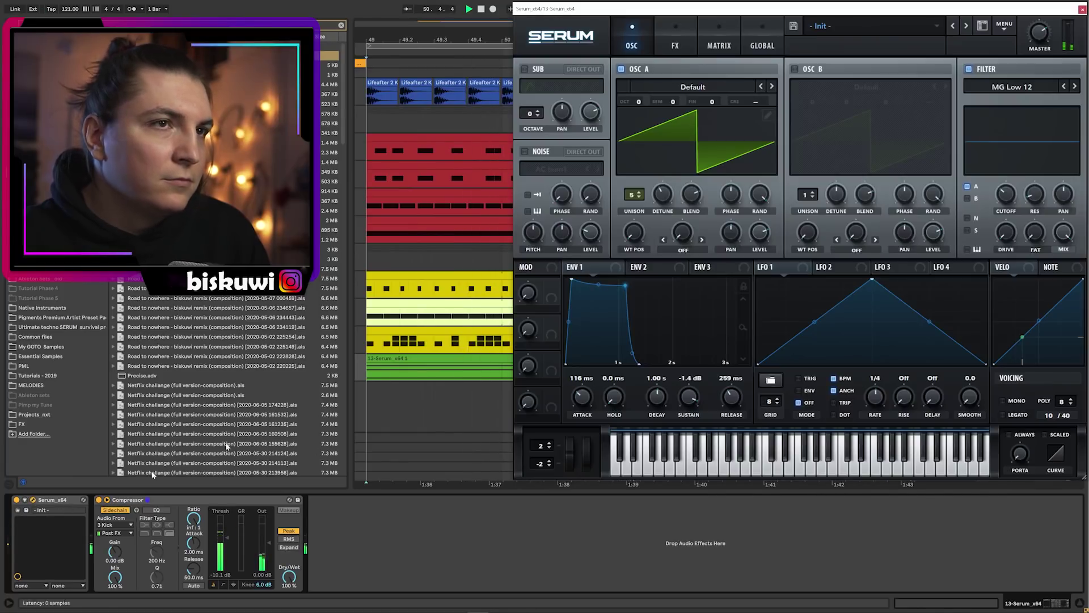
left_click_drag(1007, 195, 1013, 200)
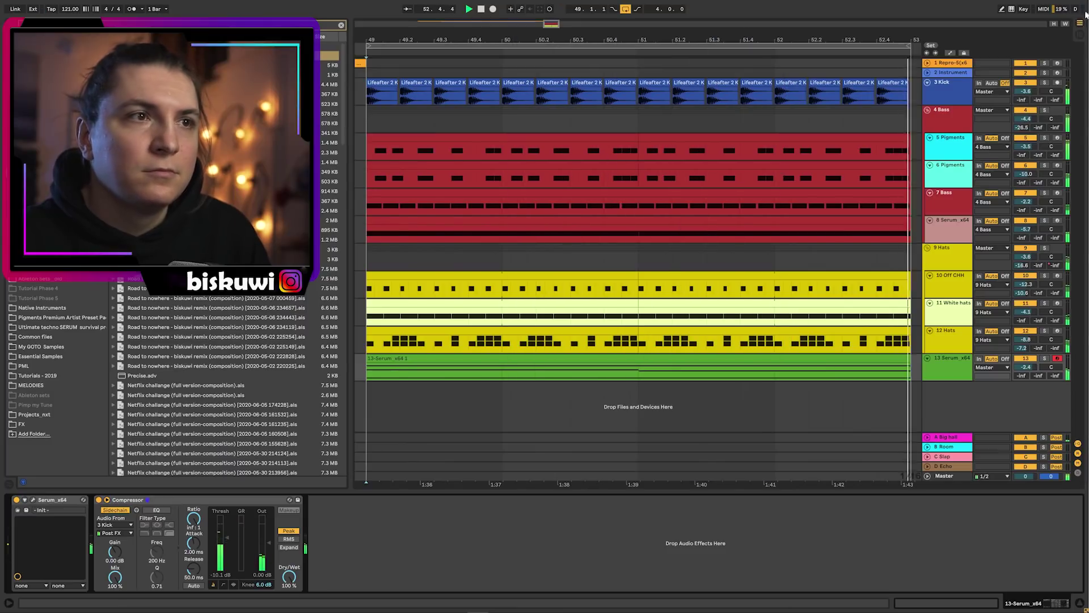
left_click(1082, 9)
scroll(627, 116, "down", 3)
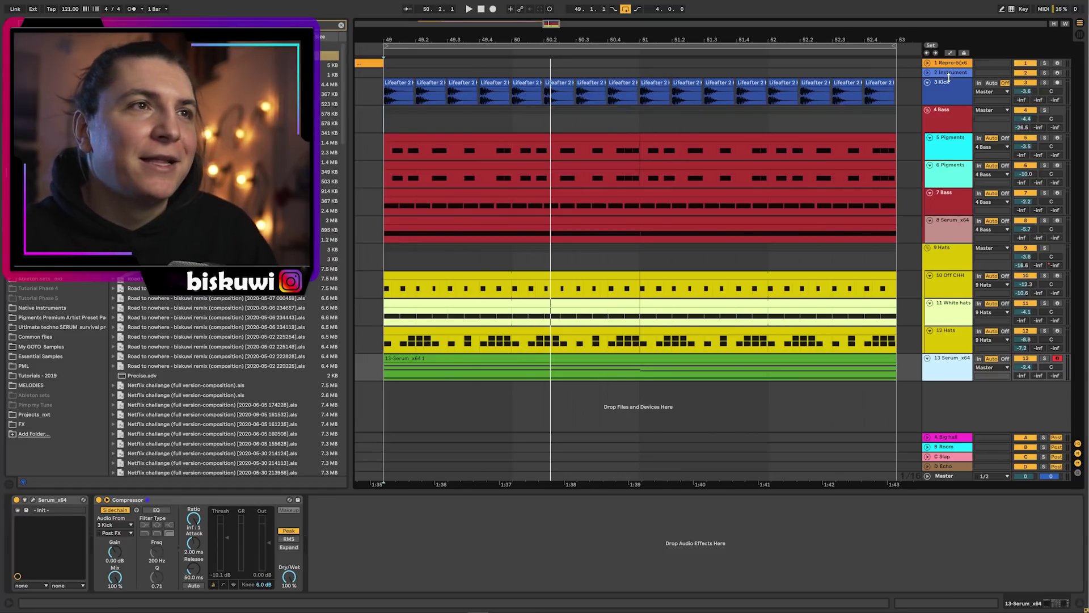
left_click(928, 83, "alt")
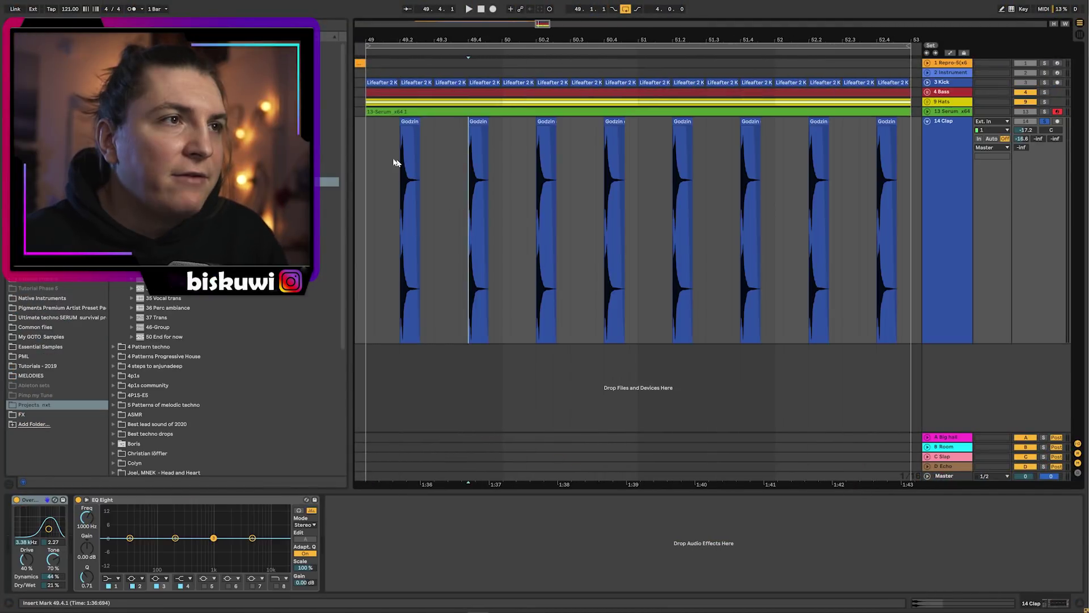
Play the soloed 14 Clap track from 49.2 to hear the clap pattern
left_click(392, 164)
left_click(400, 164)
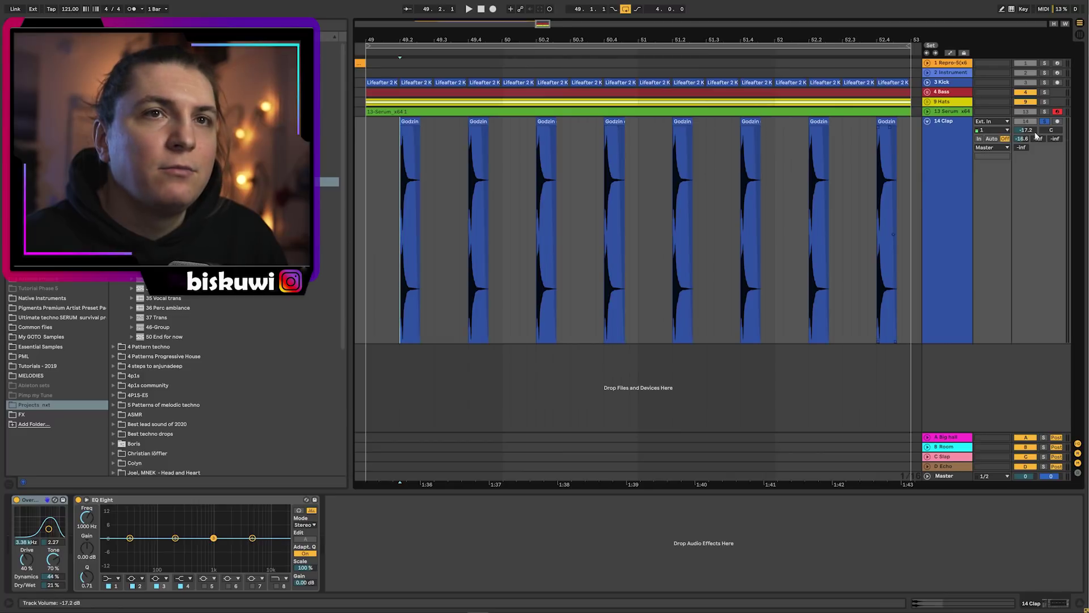
key("space")
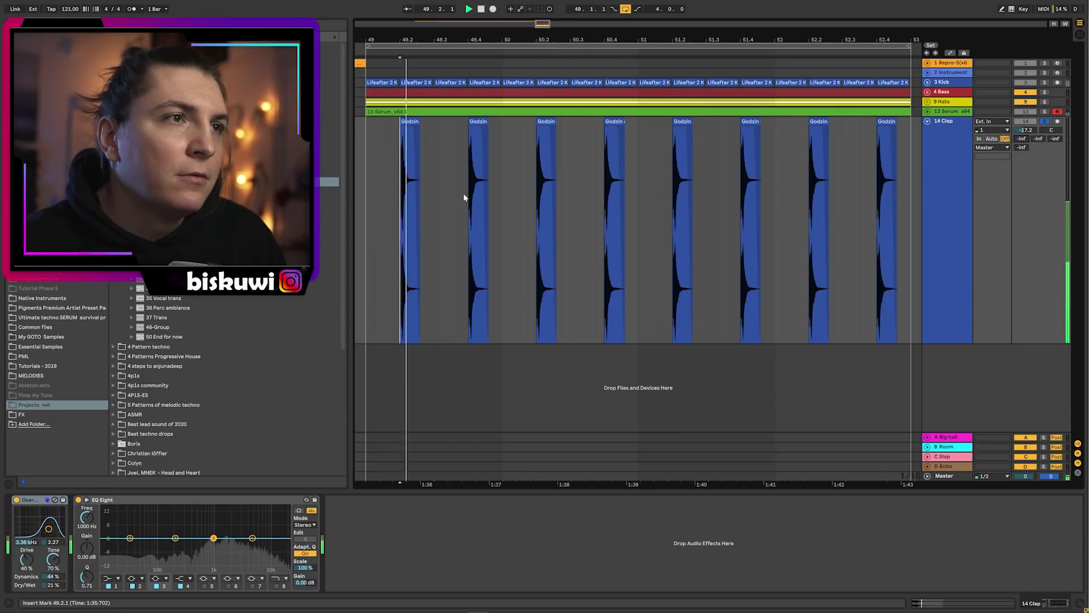
key("space")
Insert an audio track below 14 Clap that takes its input from 14 Clap Post FX, with monitoring set to In
right_click(955, 186)
left_click(962, 369)
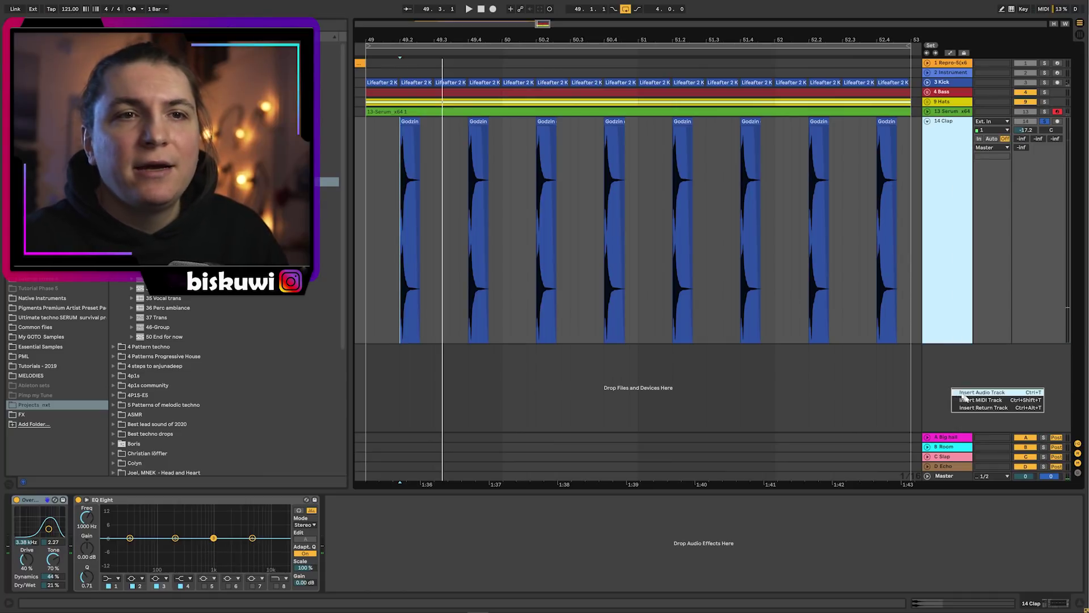
key("ctrl+t")
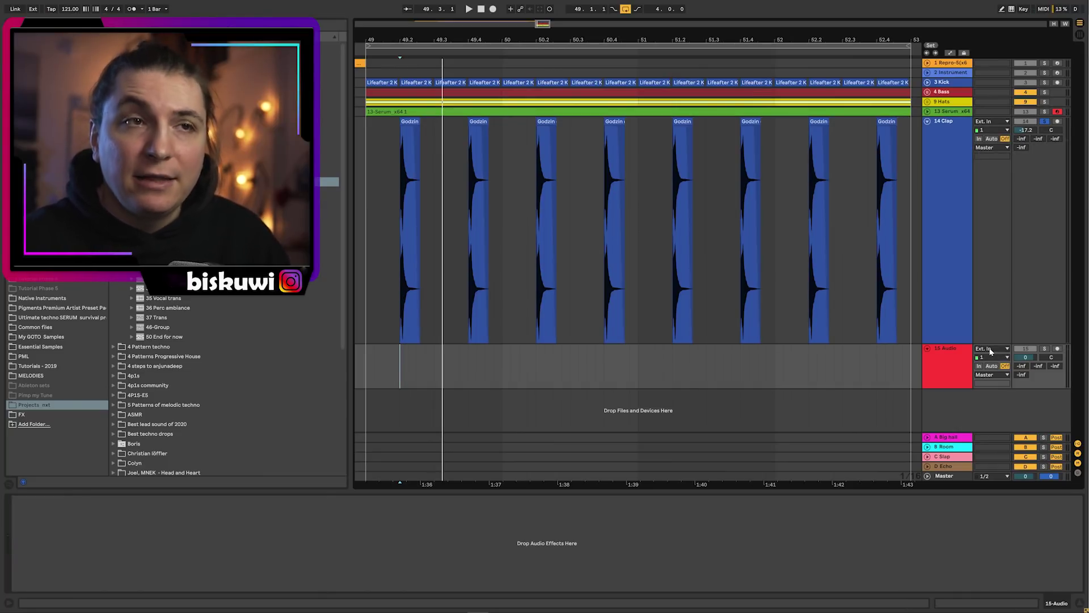
left_click(987, 349)
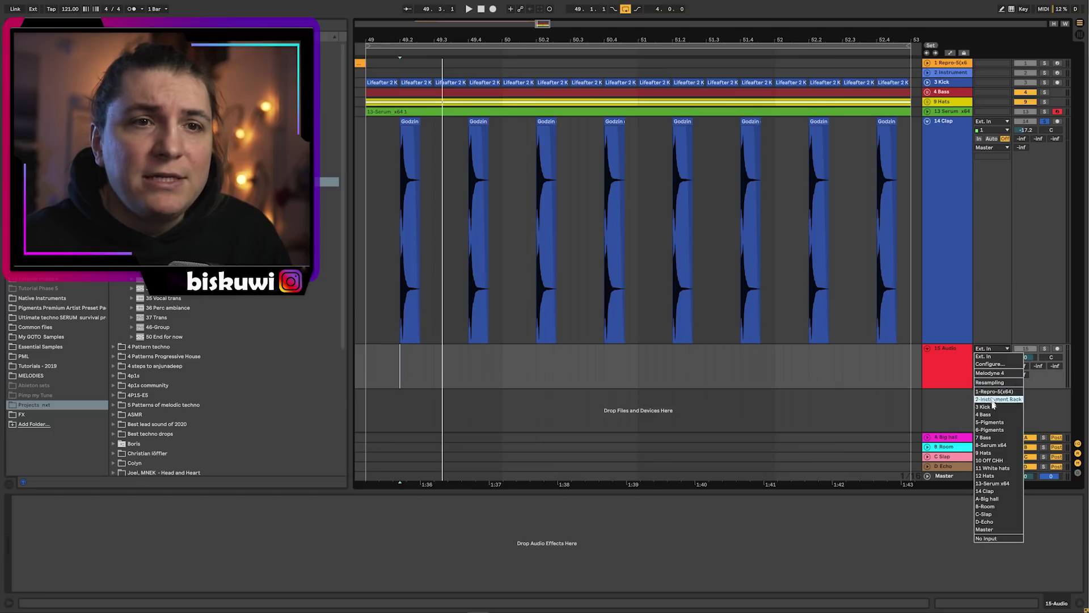
left_click(995, 491)
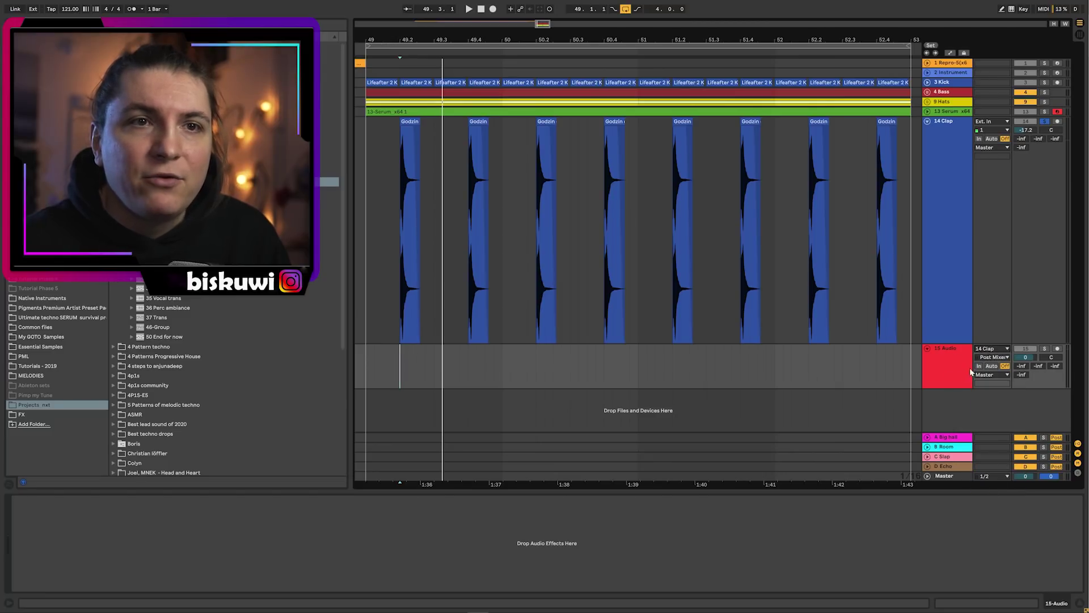
left_click(990, 373)
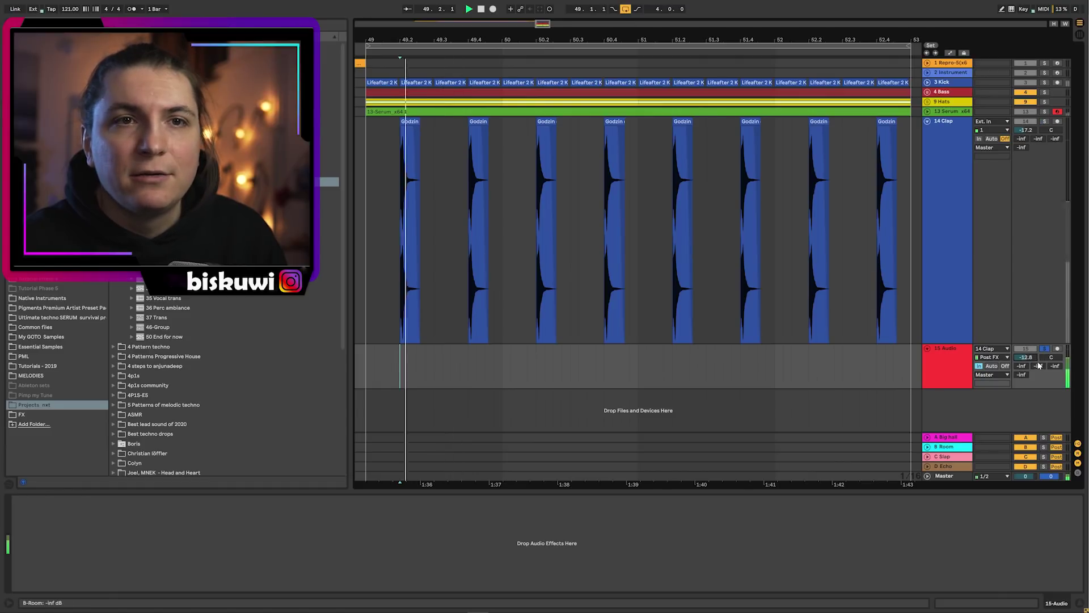
Search the browser for "echo", load Echo on the 15 Audio track and clear the search
left_click(954, 365)
key("ctrl+f")
type("echo")
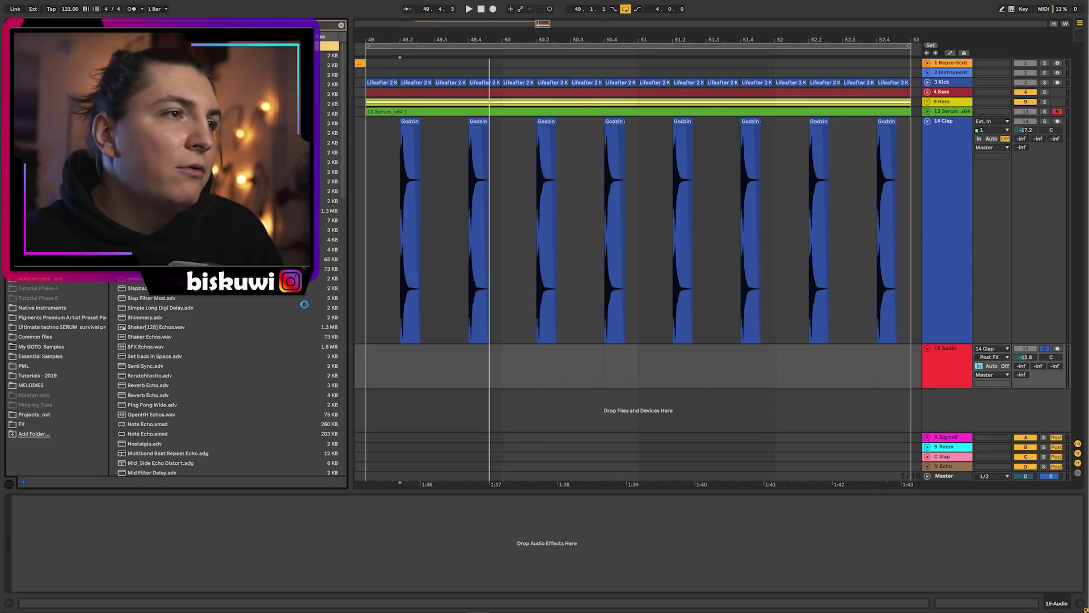
key("Return")
left_click(341, 25)
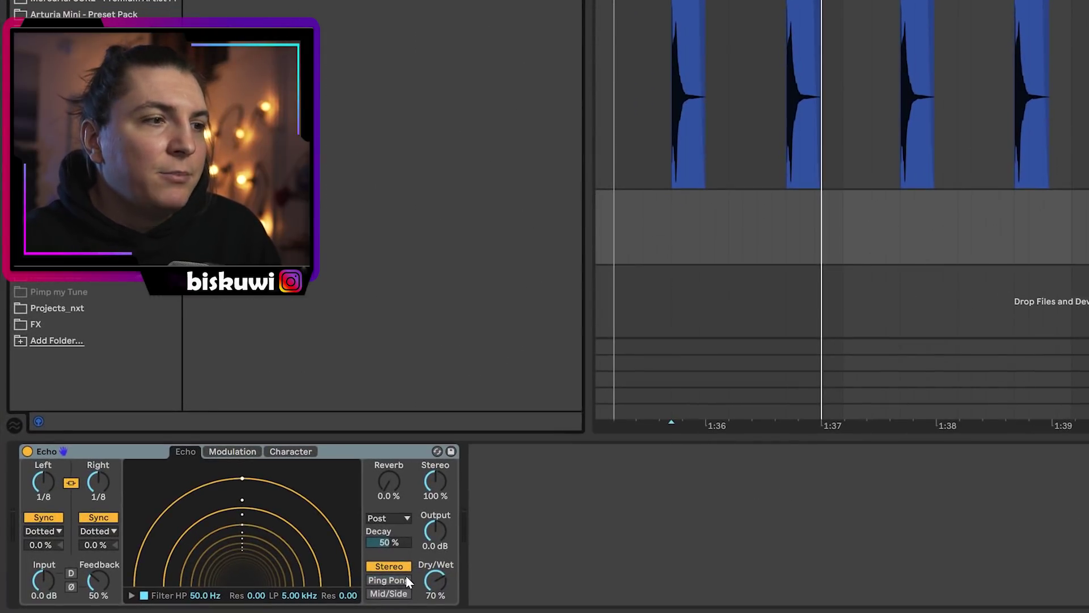
Set Echo to Ping Pong with 100% Dry/Wet and 0% Feedback, and set the 15 Audio track volume to -20.0 dB during playback
left_click(406, 580)
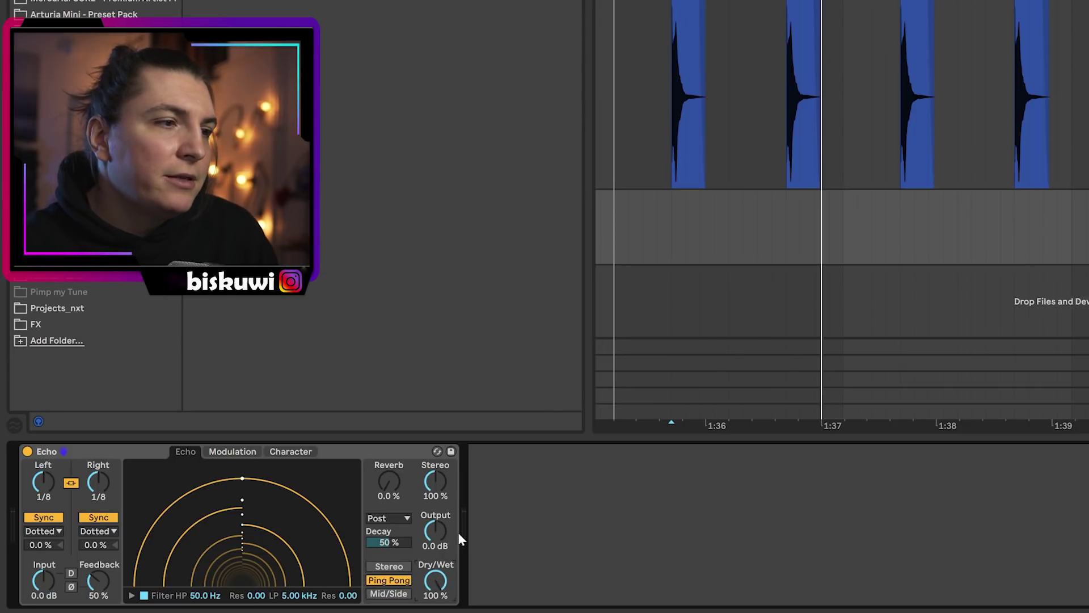
key("space")
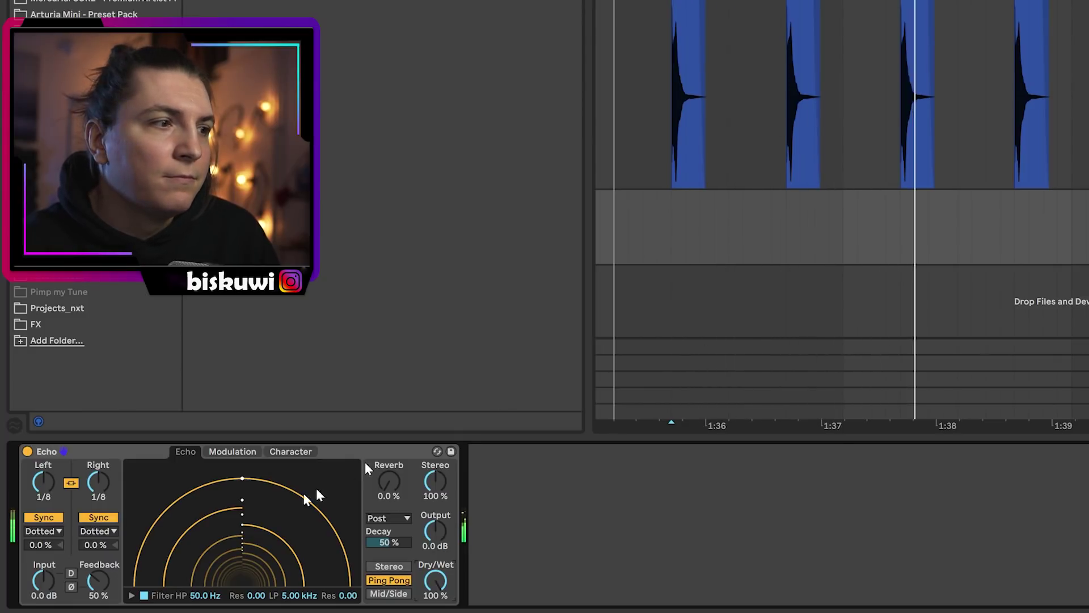
left_click_drag(108, 582, 108, 610)
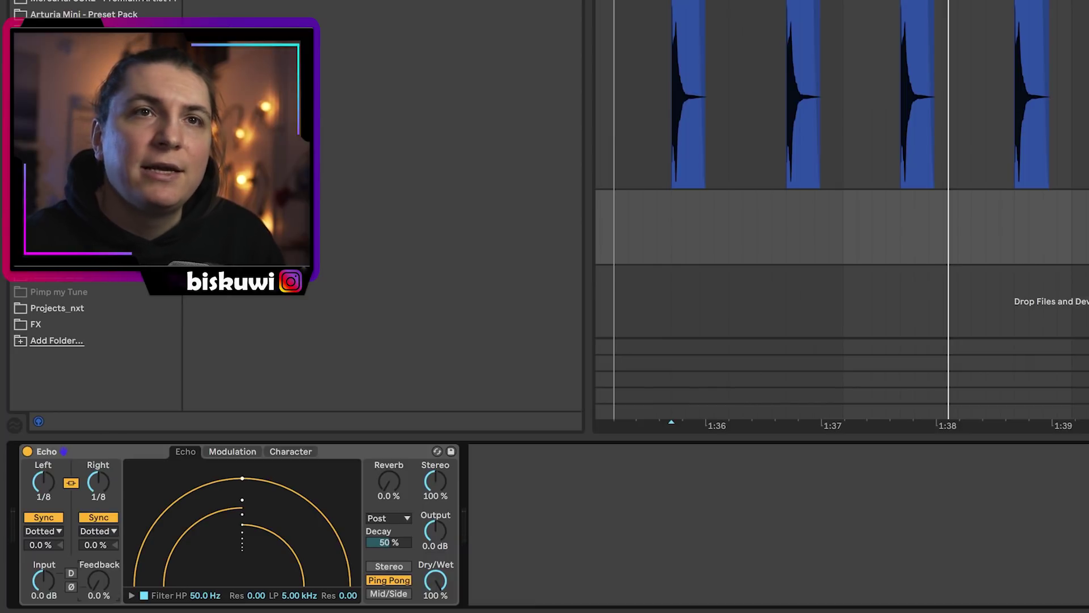
left_click(672, 227)
key("space")
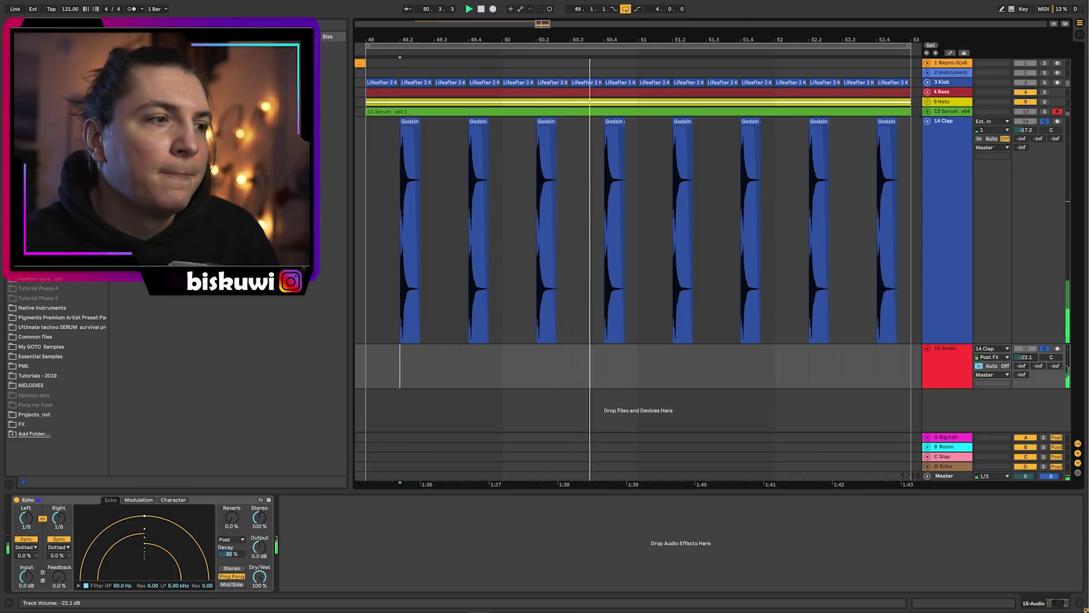
left_click_drag(1026, 357, 1026, 352)
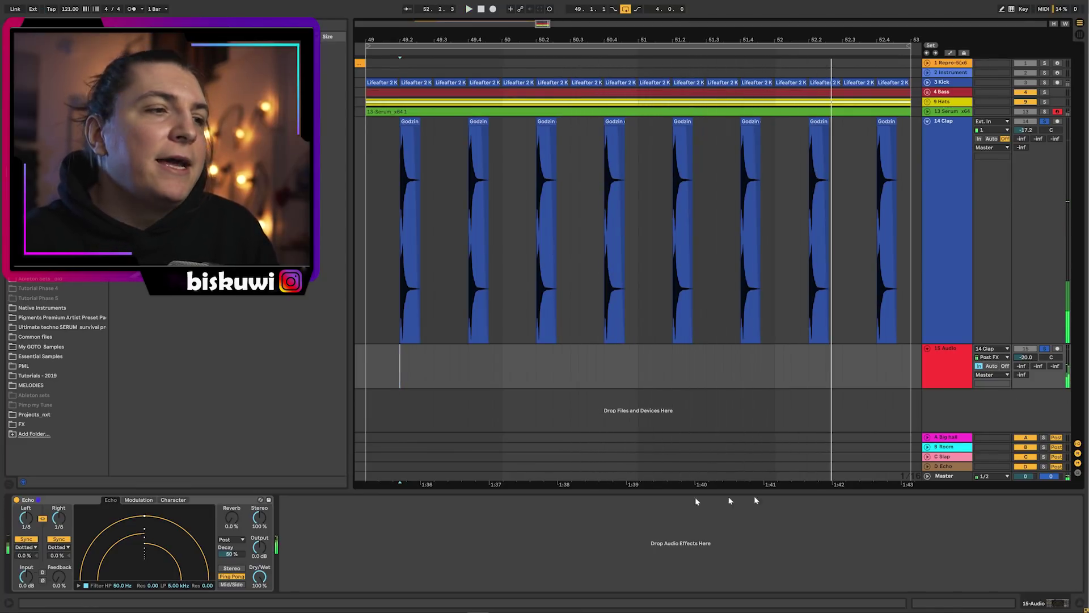
Search the browser for "util", load Utility after Echo and show its Gain automation on the 15 Audio track
key("ctrl+f")
type("util")
key("Return")
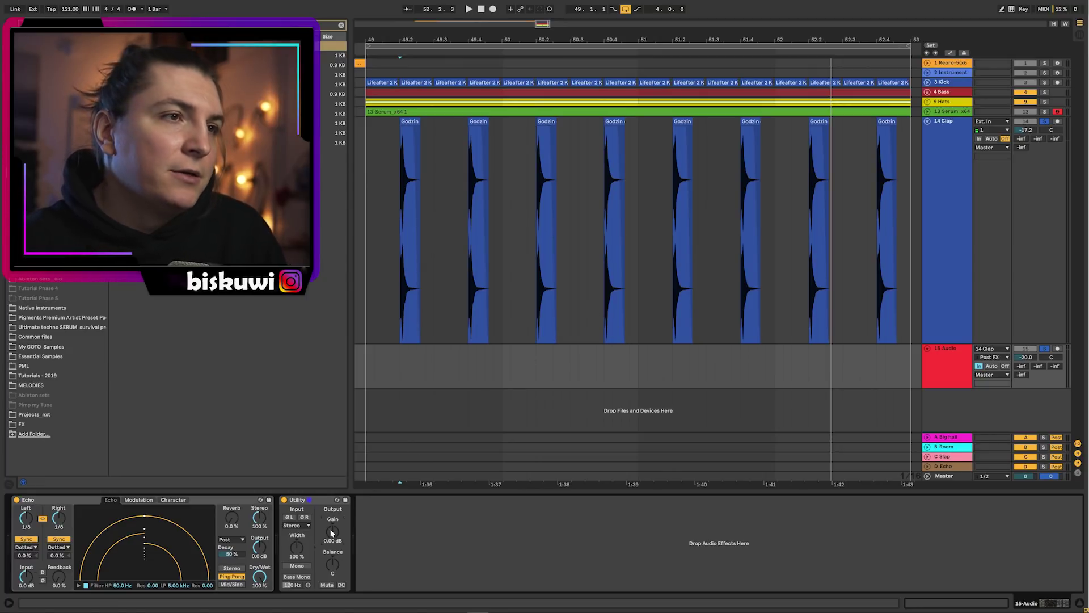
key("a")
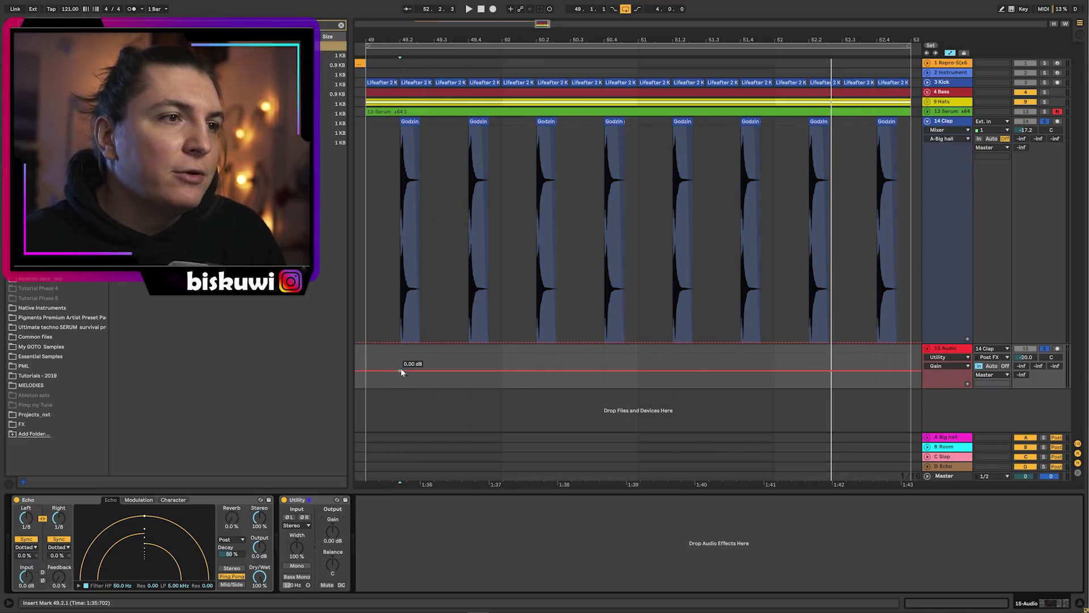
key("space")
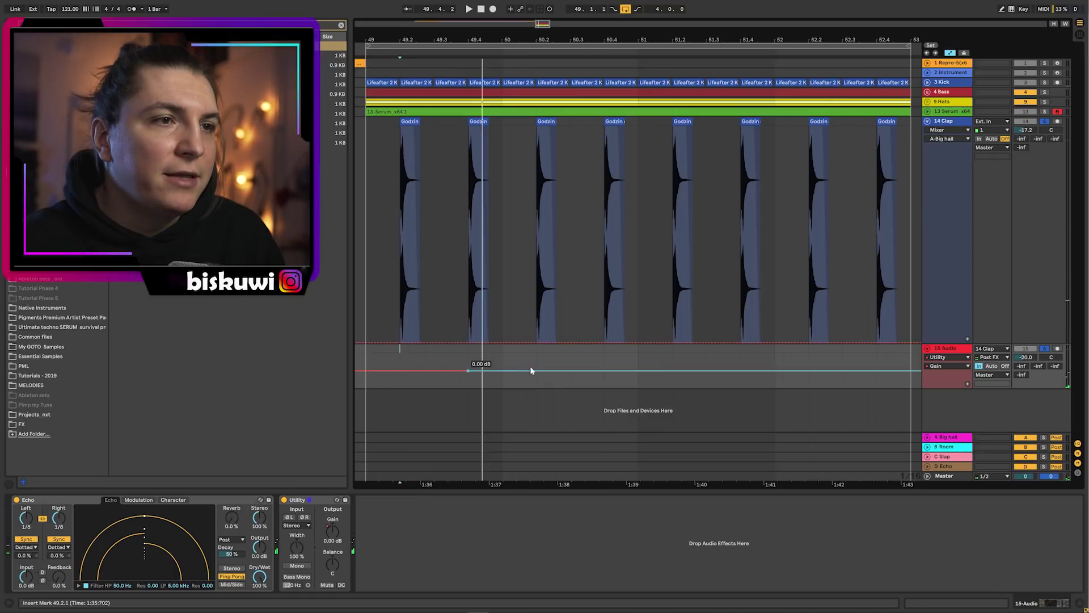
Draw Utility Gain automation in bar 49 that fades up to 0 dB and back down, duplicate it to bar 50 and audition it
left_click_drag(506, 372, 503, 387)
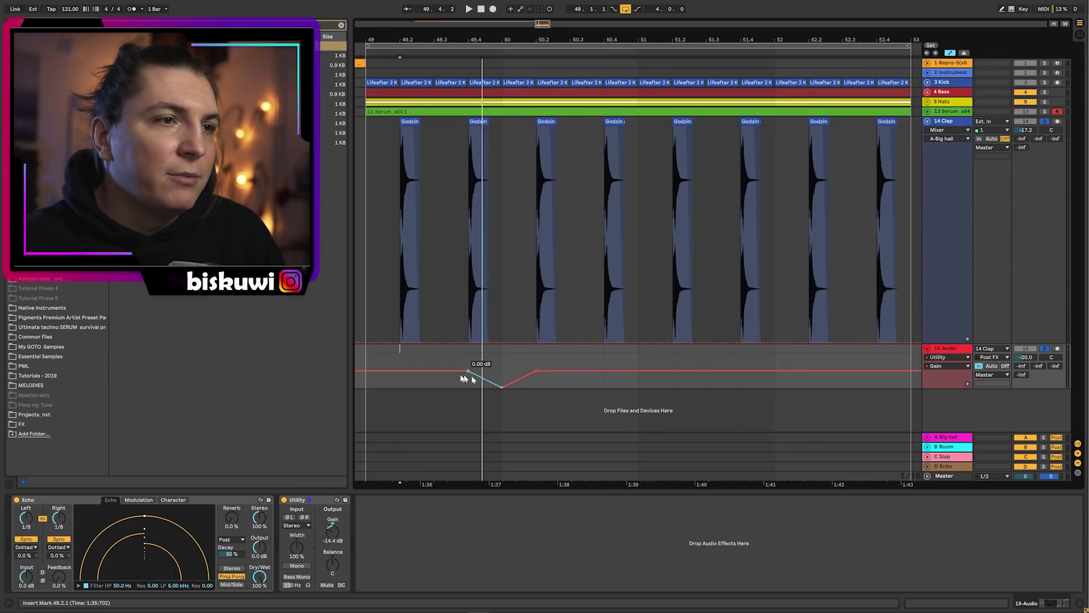
left_click_drag(372, 361, 502, 363)
key("ctrl+d")
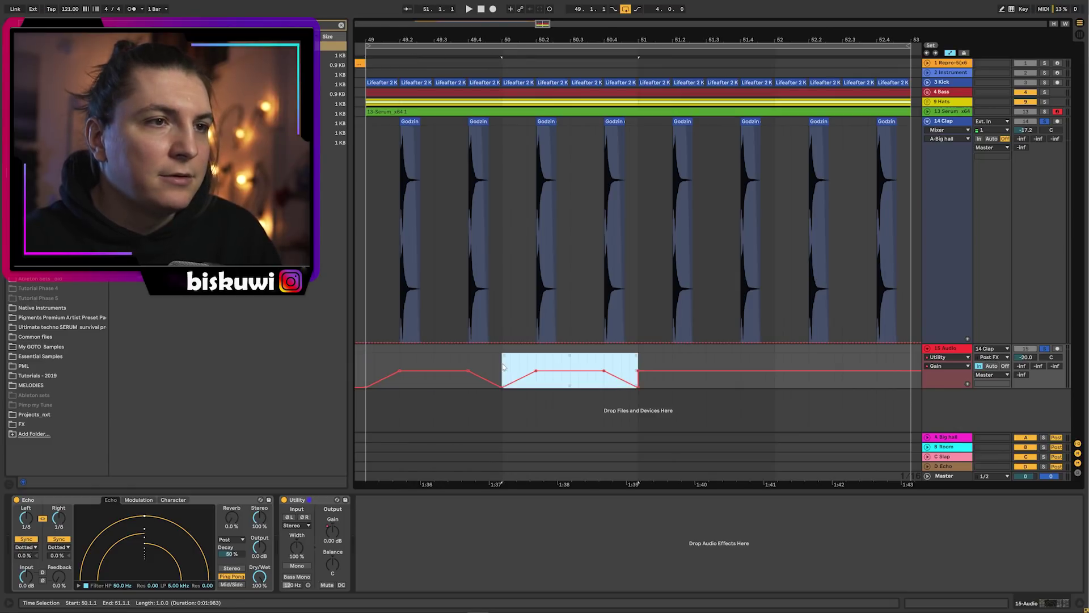
left_click(370, 366)
key("space")
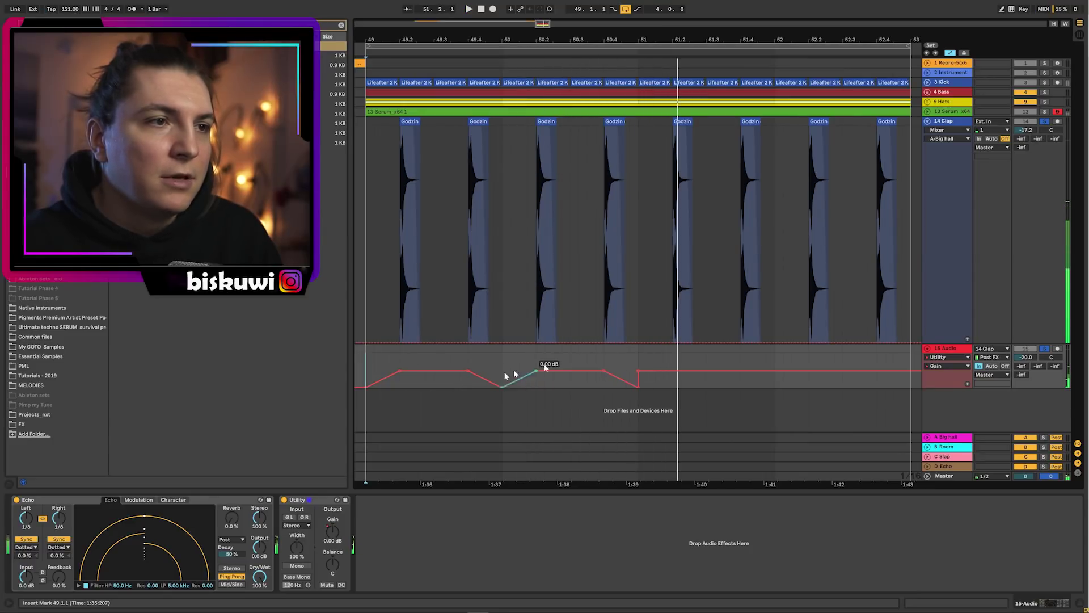
Move the bar 49 gain fade-out earlier, running from about 49.3.4 to 49.4.2, and audition the clap delay
left_click_drag(476, 378, 475, 392)
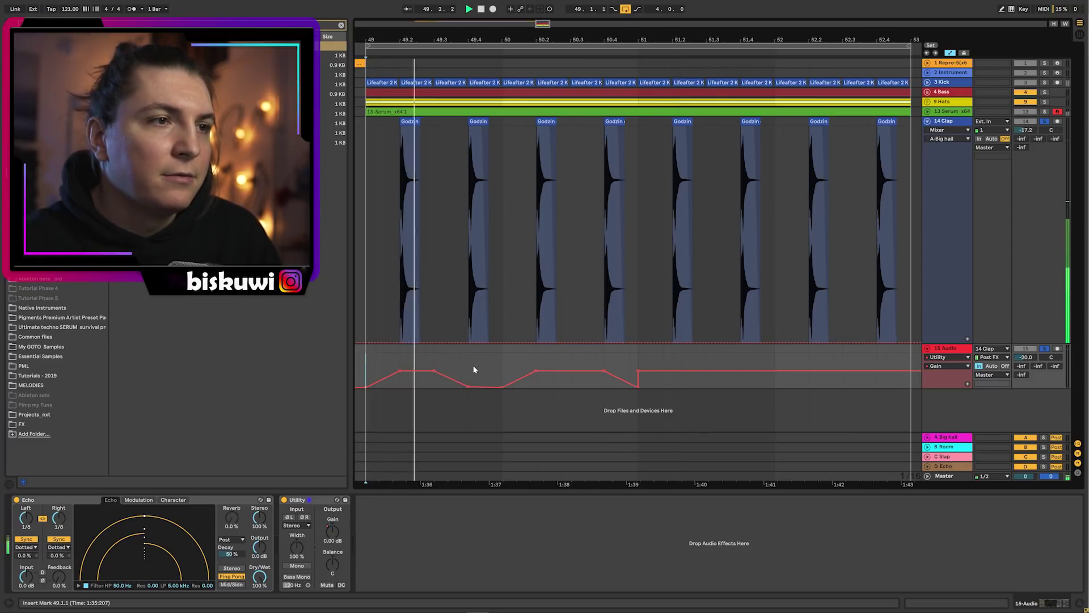
left_click_drag(460, 382, 460, 372)
key("space")
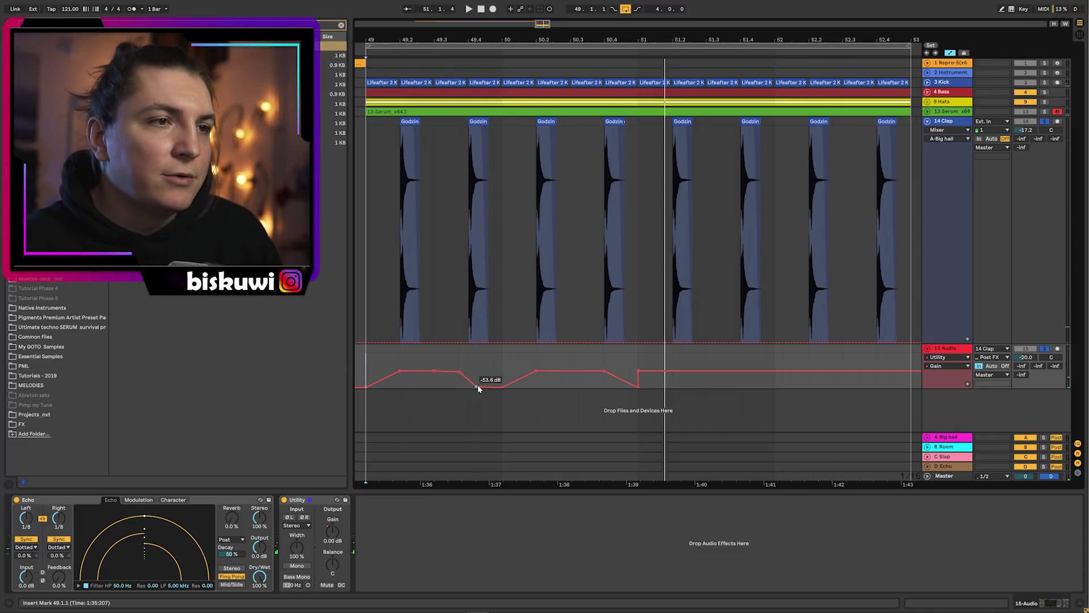
key("space")
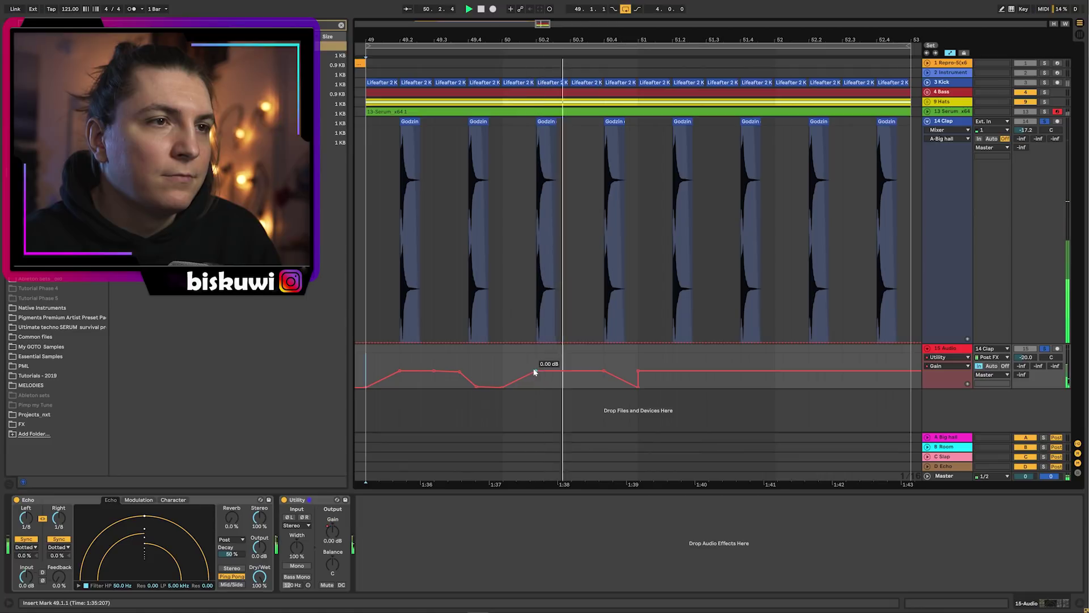
key("space")
Duplicate the reshaped bar 49 gain automation across bars 50 to 52 and play from 49.1.1
left_click_drag(369, 360, 502, 357)
key("ctrl+d")
key("ctrl+d")
key("ctrl+d")
left_click(417, 356)
key("space")
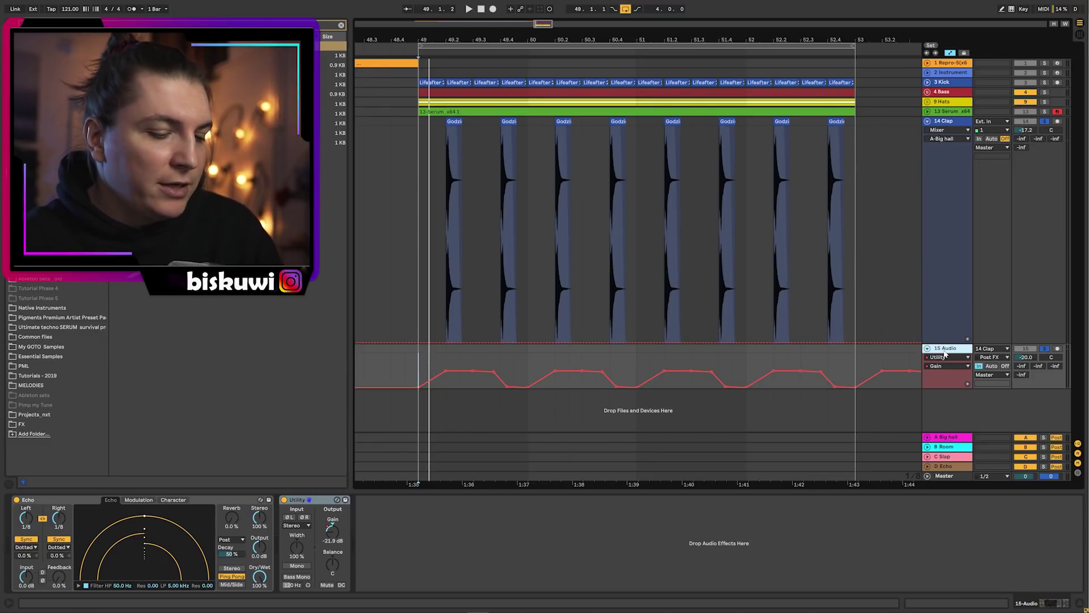
Add a MIDI track with Serum, turn off Osc A and enable the Noise oscillator with the ARP white sample
key("ctrl+shift+t")
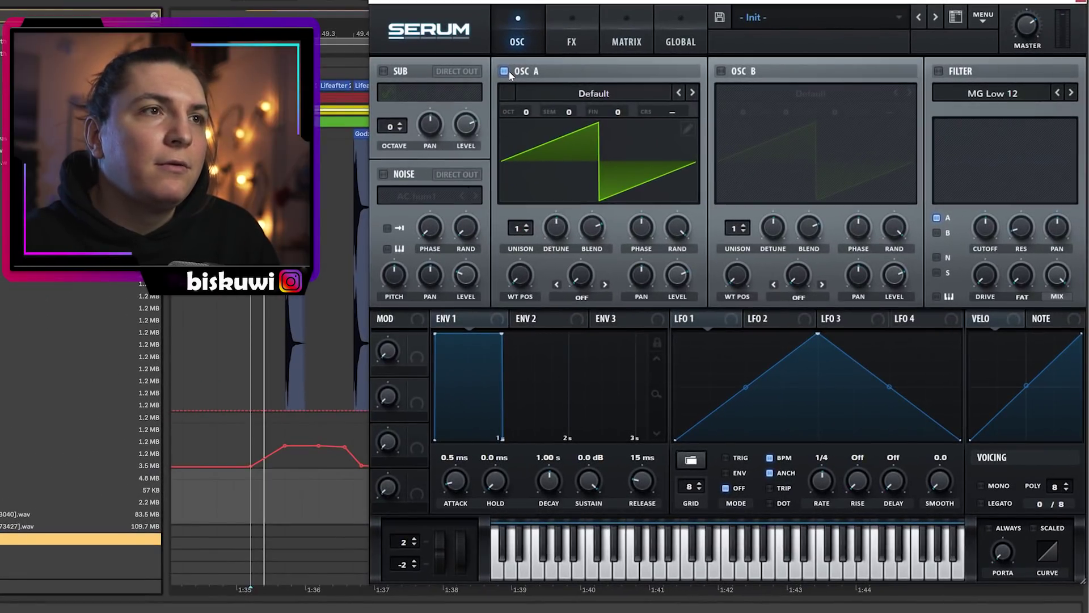
left_click(508, 73)
left_click(383, 175)
left_click(417, 196)
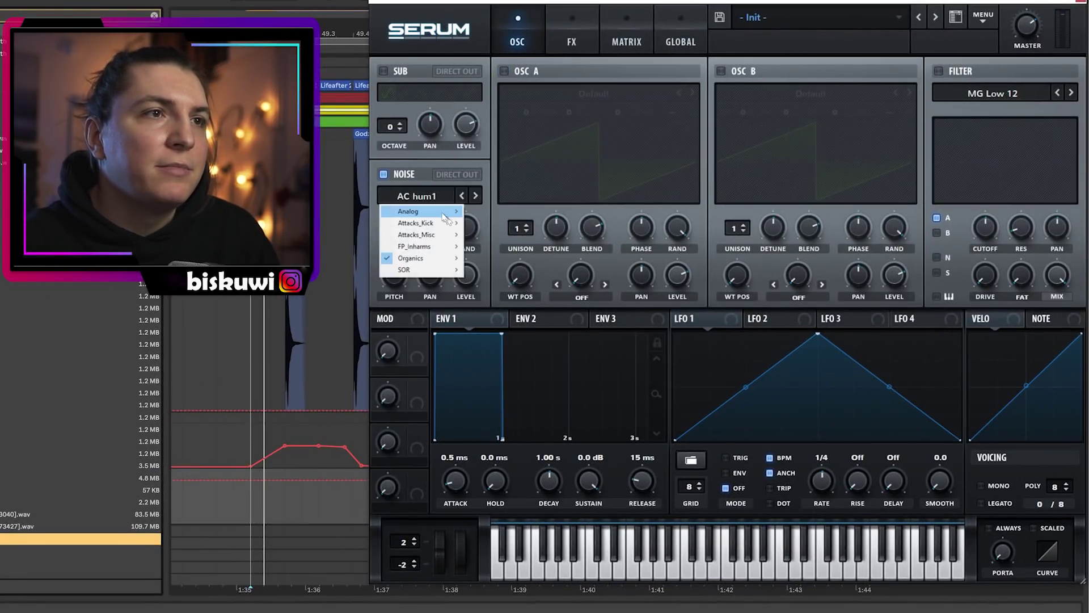
mouse_move(423, 211)
left_click(494, 246)
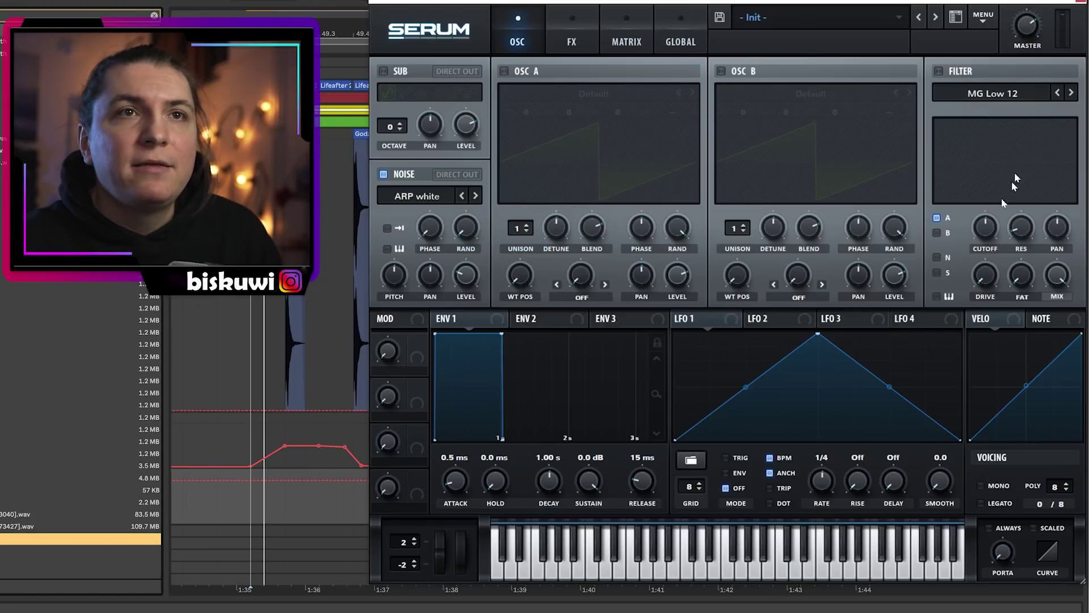
Set Serum's filter to High 24, route the noise through it and raise the cutoff
left_click(982, 97)
mouse_move(988, 111)
left_click(1027, 220)
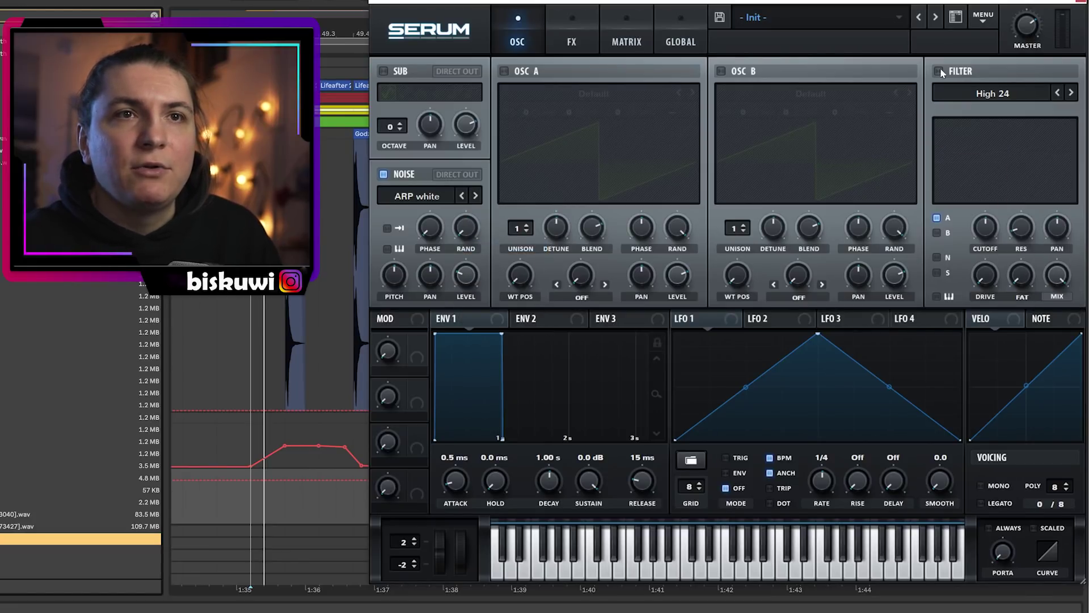
left_click(937, 258)
left_click_drag(992, 233, 992, 219)
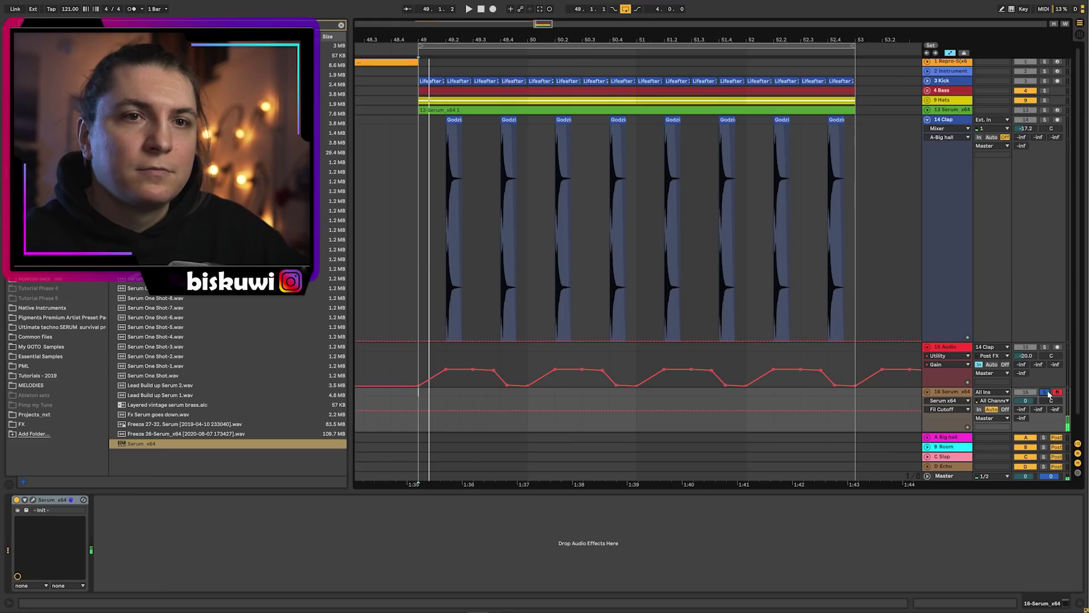
Program a short repeating noise note from bar 49 to 53 on the 16 Serum track and set the track volume to -7.7 dB
left_click_drag(420, 399, 462, 389)
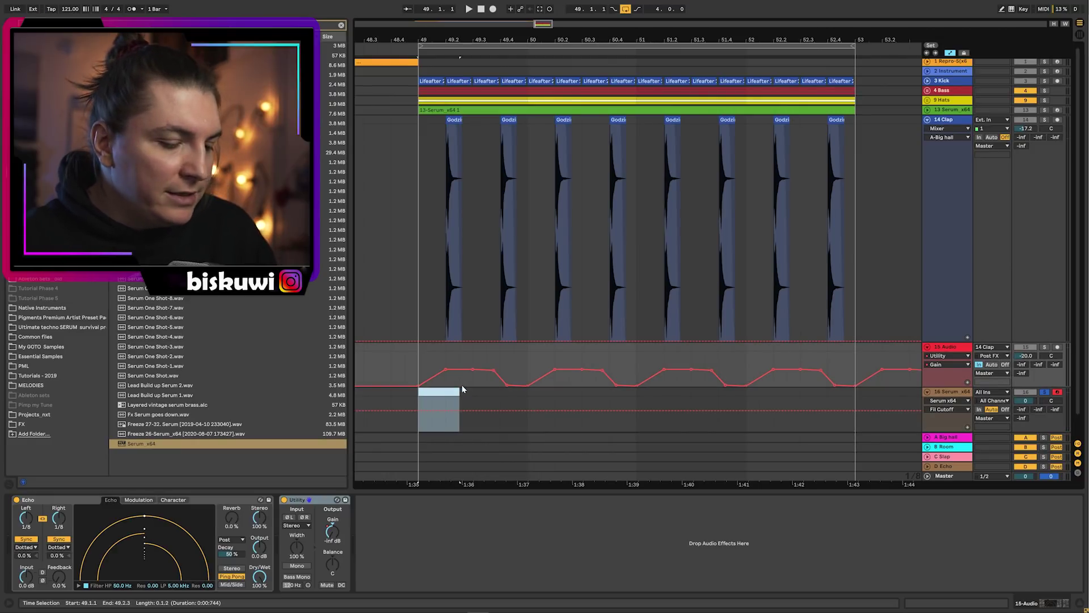
key("ctrl+shift+m")
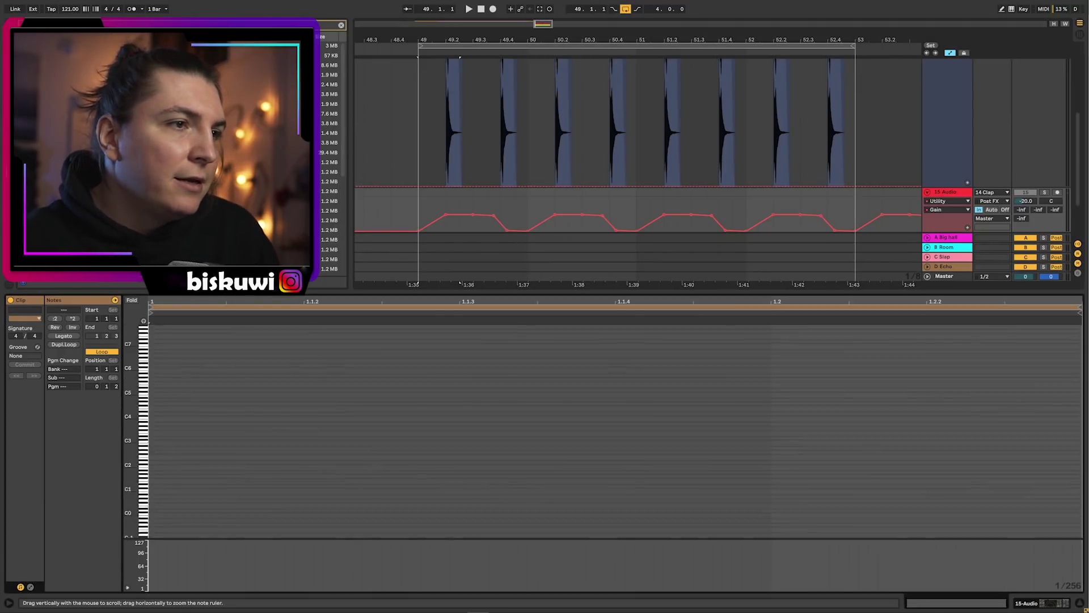
left_click(627, 405)
double_click(773, 437)
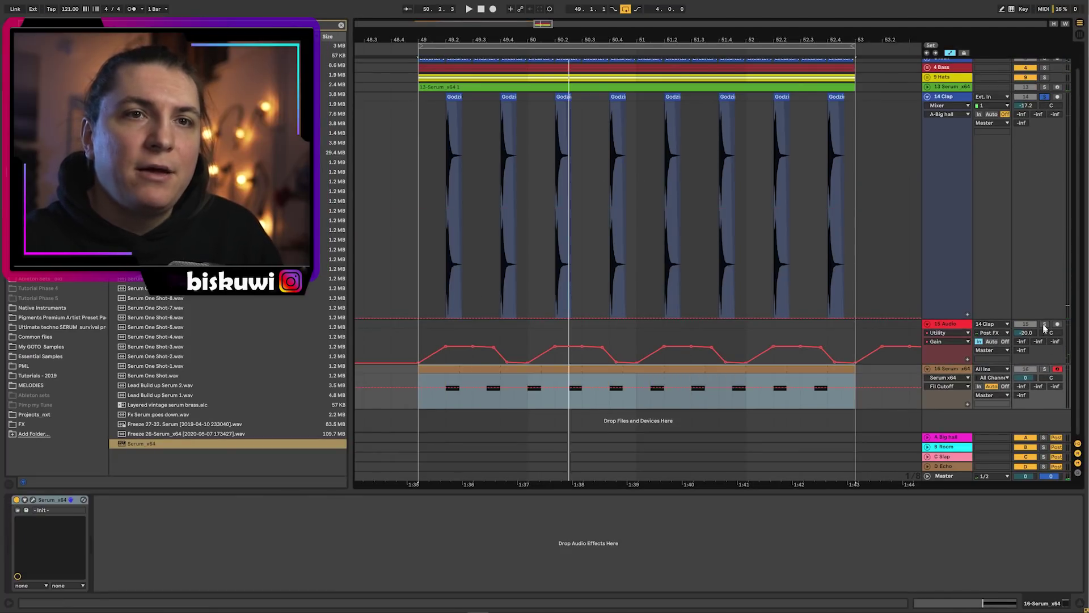
key("space")
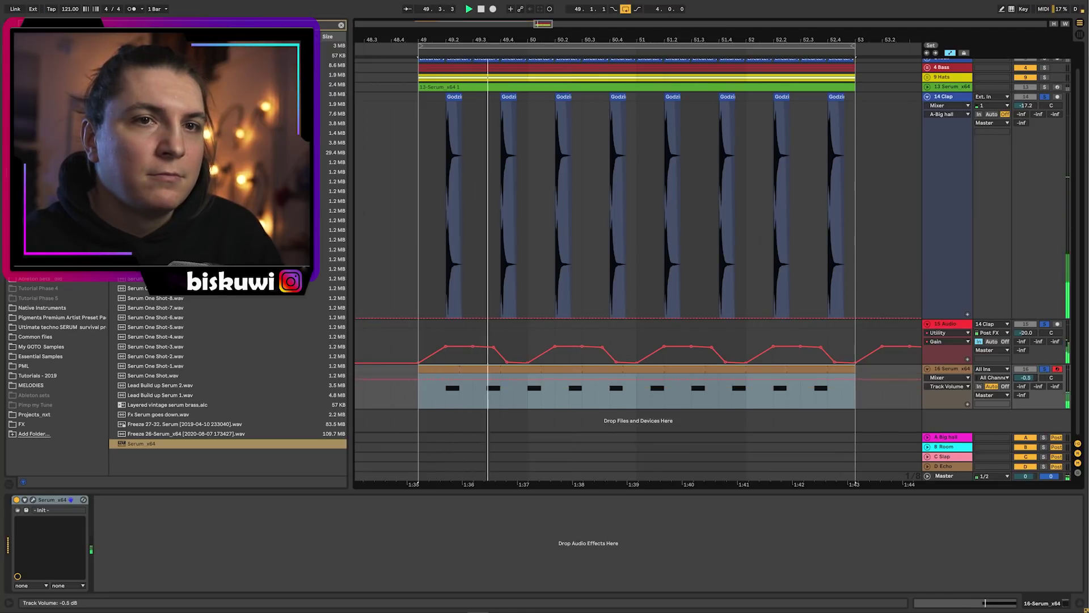
left_click_drag(1025, 377, 1025, 386)
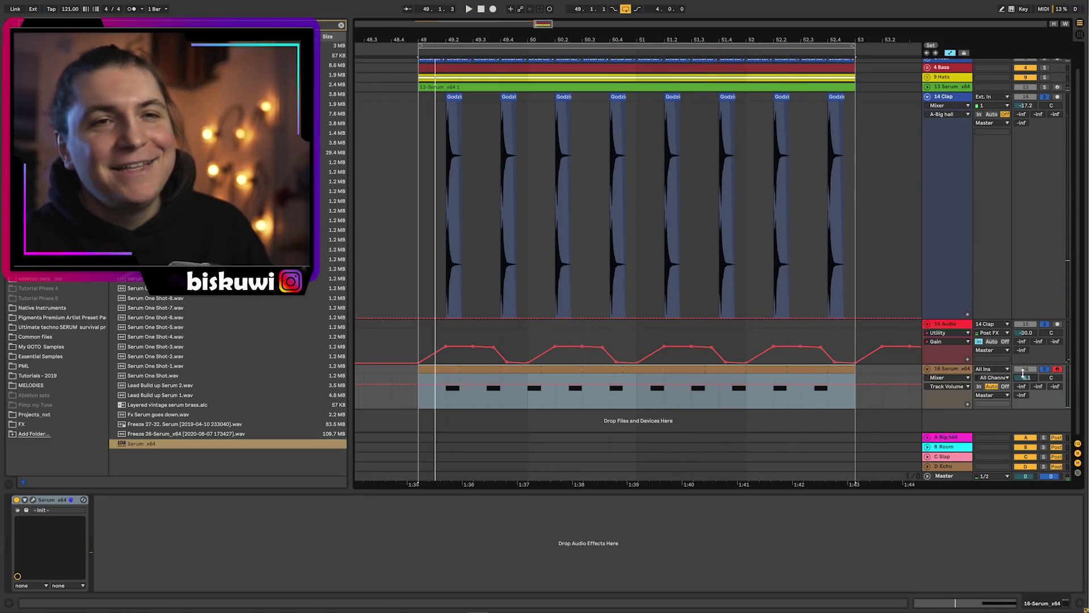
Insert an empty audio track directly below 14 Clap and clear the browser search
left_click(953, 102)
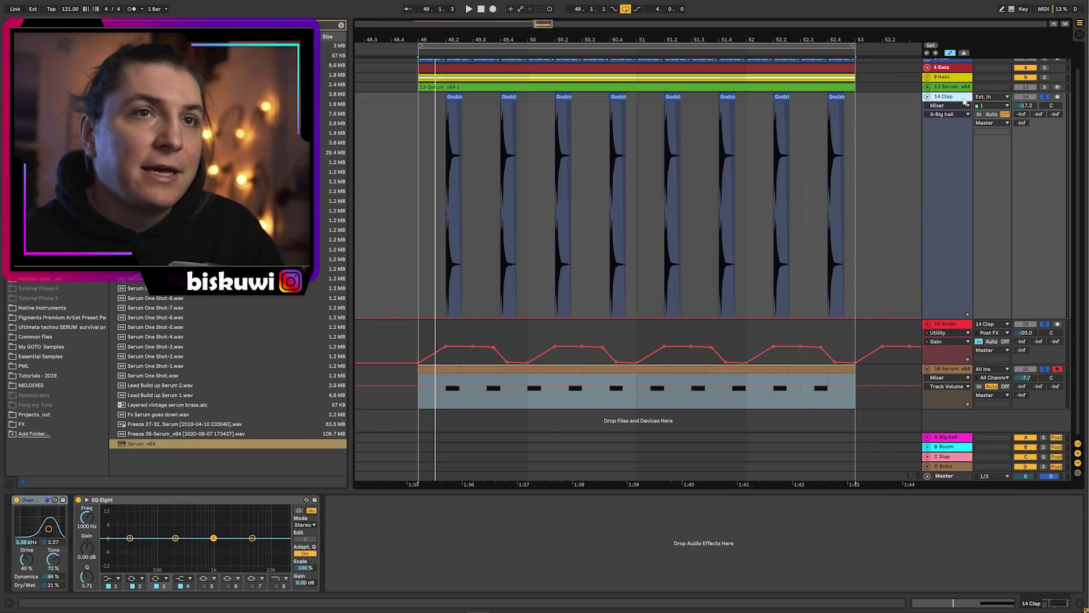
key("ctrl+t")
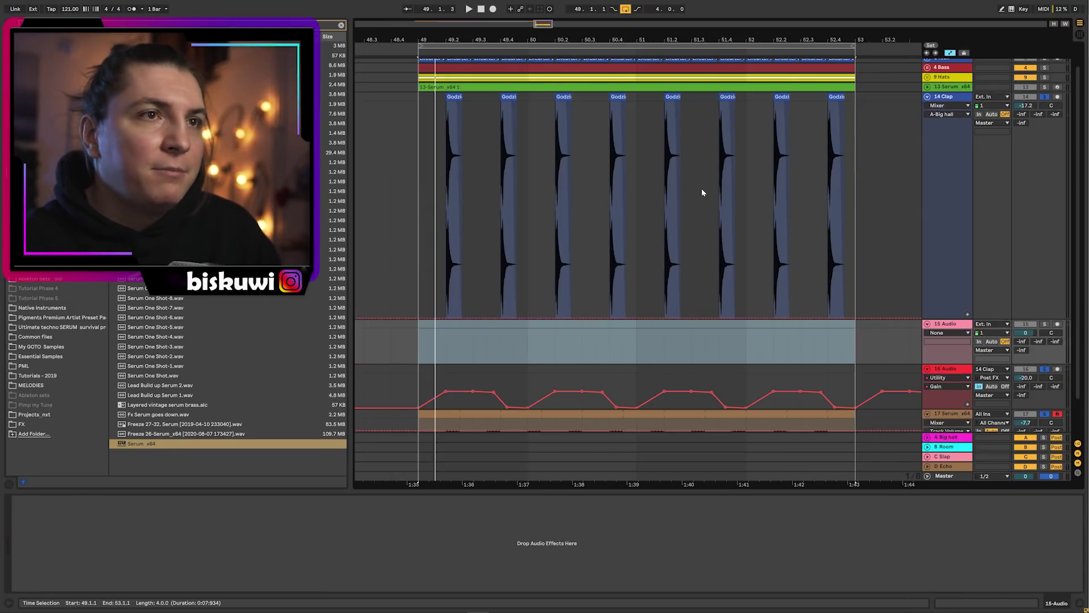
left_click(342, 25)
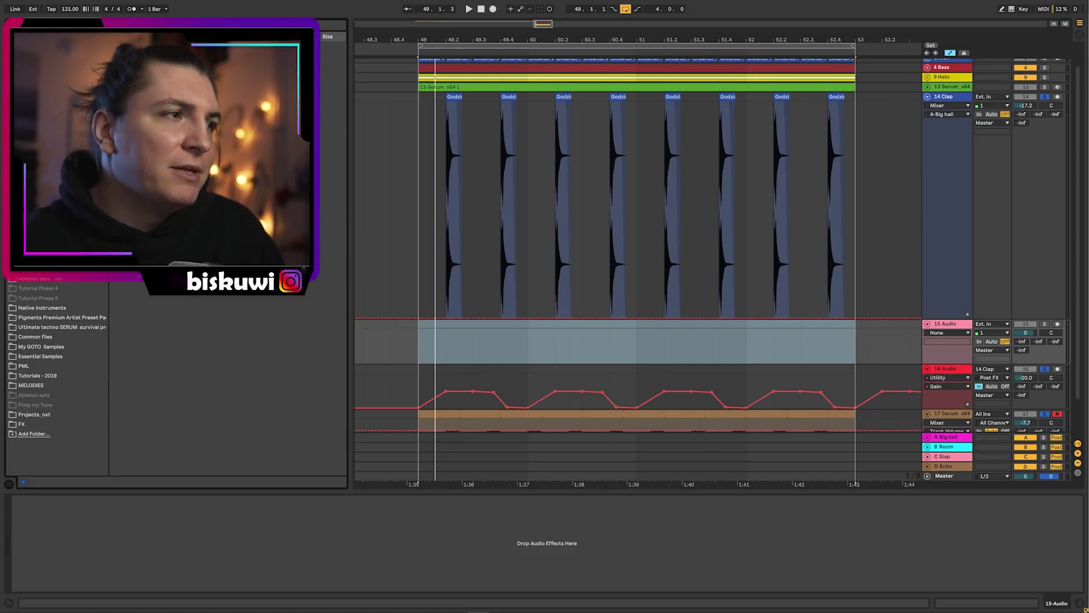
Place the Colyna clap sample on the new audio track at 50.4 and 52.4, and set its track volume to -13.4 dB
left_click(37, 249)
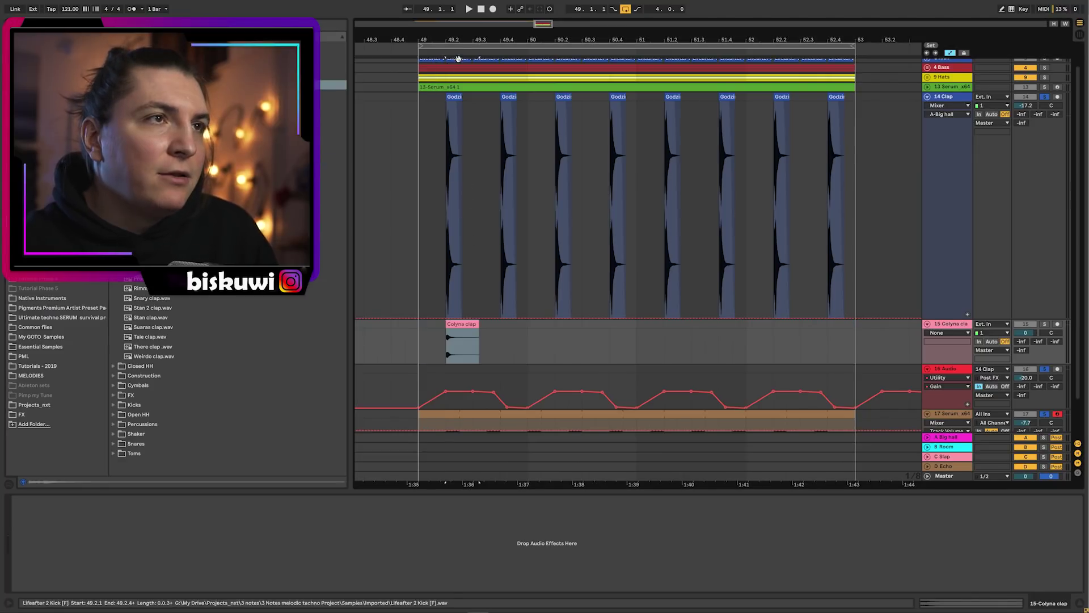
scroll(469, 285, "up", 3)
left_click_drag(457, 321, 725, 337)
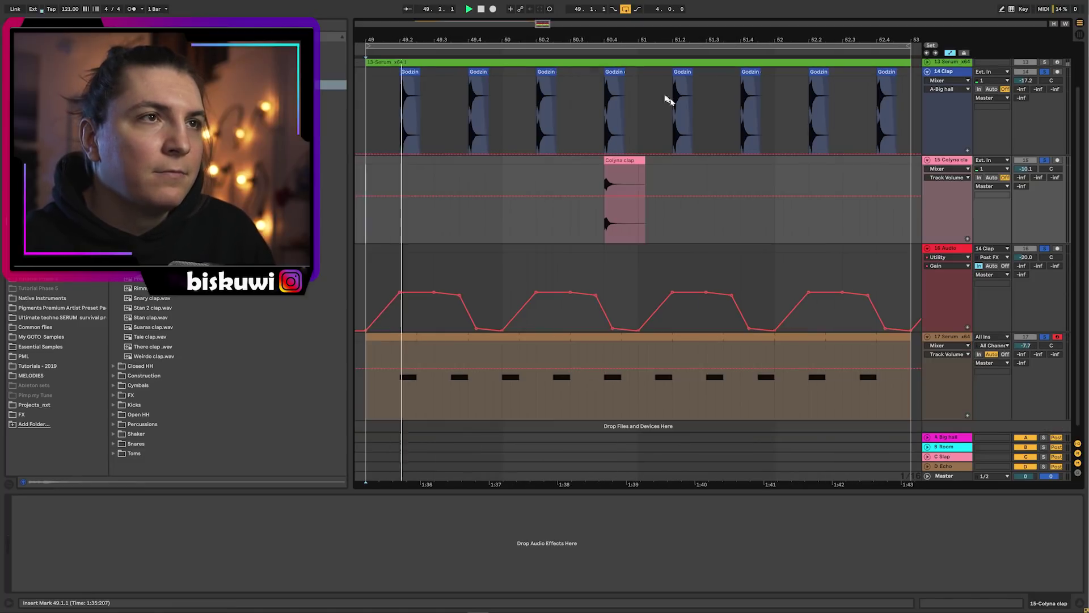
left_click_drag(542, 42, 532, 32)
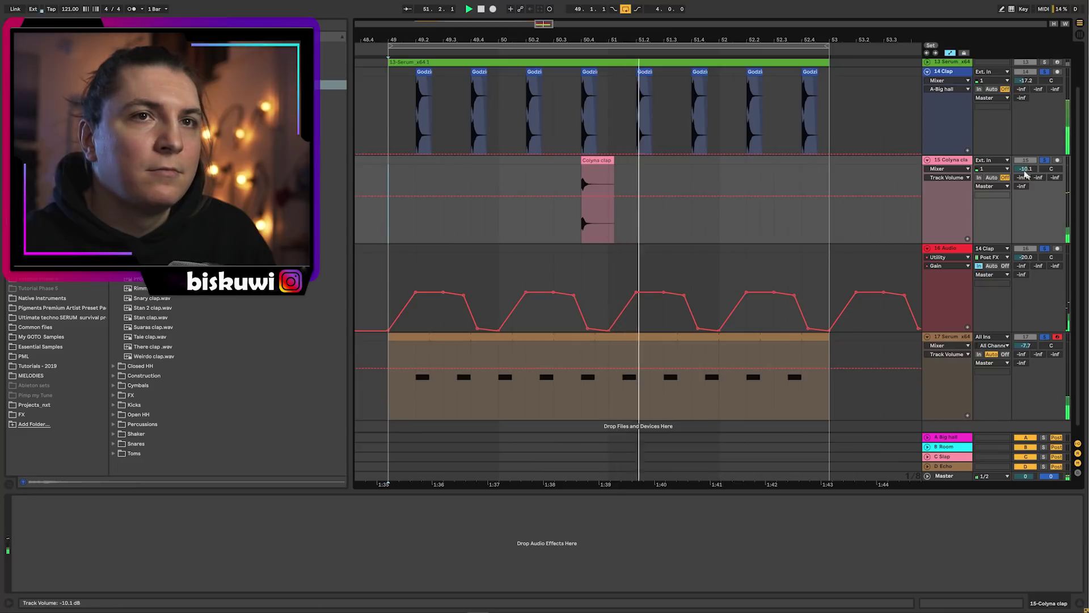
left_click_drag(1026, 166, 1026, 170)
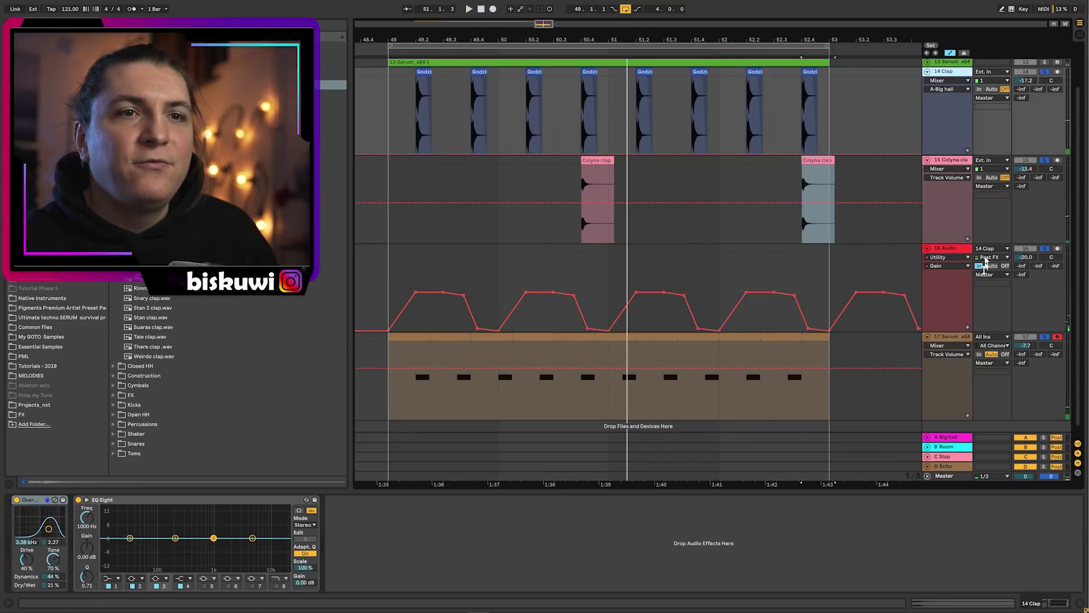
Group the tracks from 14 Clap down to the noise Serum and add a High-quality Reverb followed by a Glue Compressor to the group
left_click(962, 338)
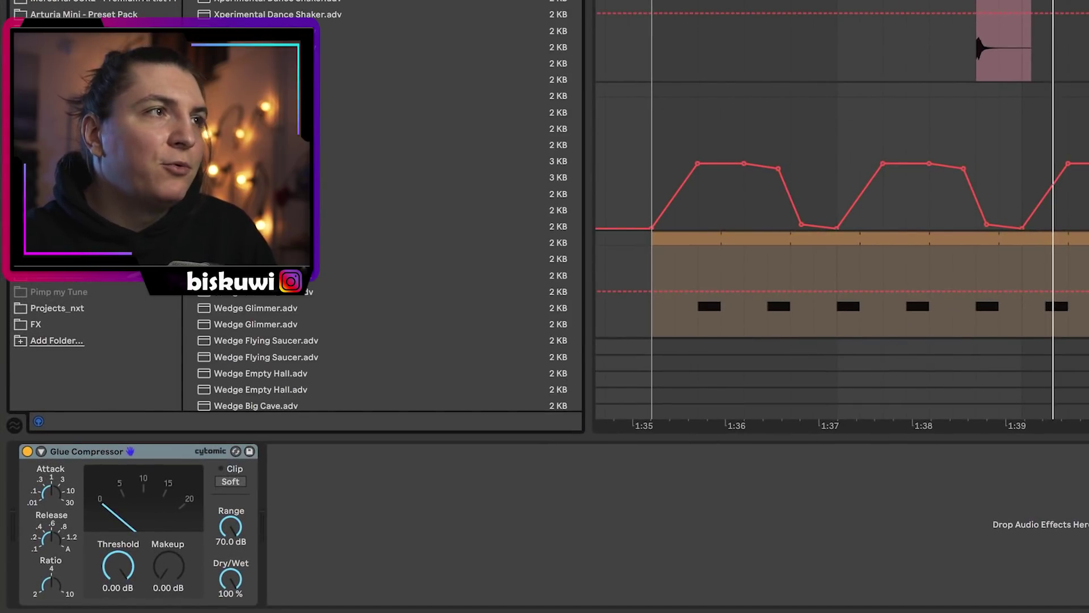
key("Return")
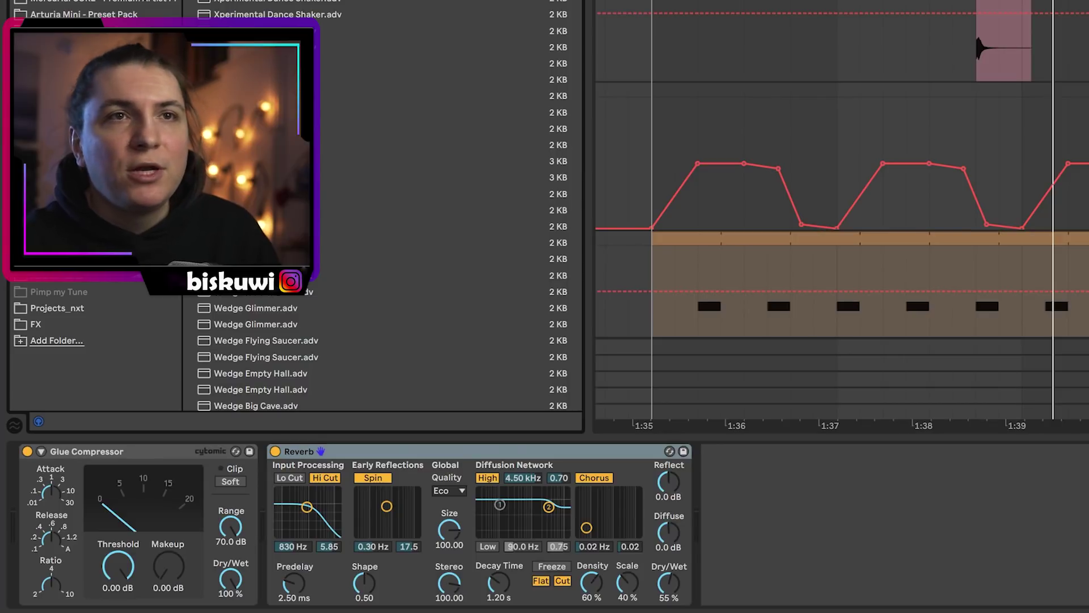
left_click(460, 491)
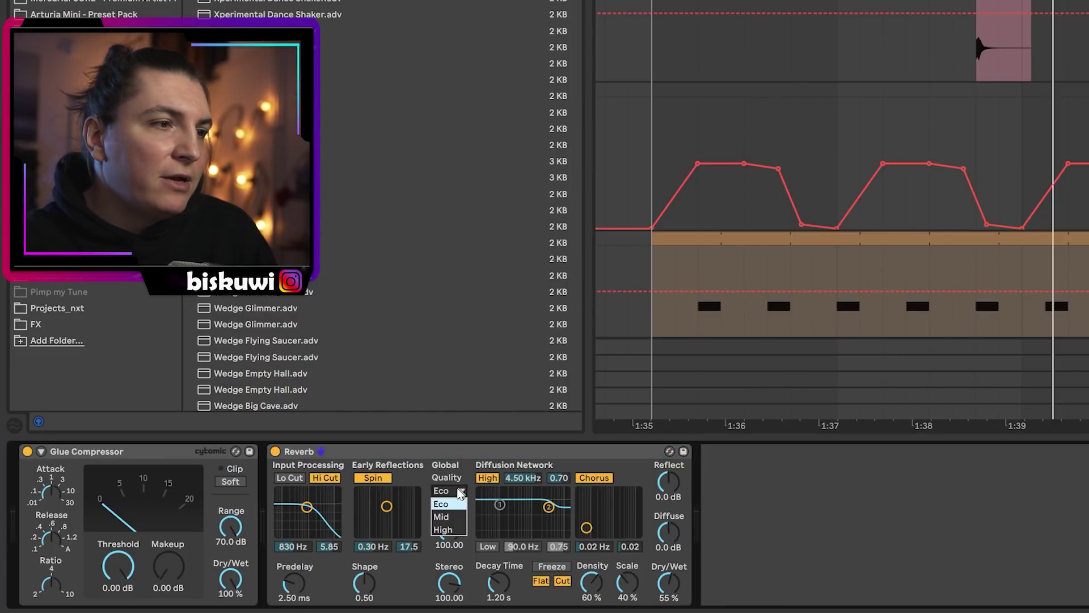
left_click(449, 529)
left_click_drag(299, 451, 80, 471)
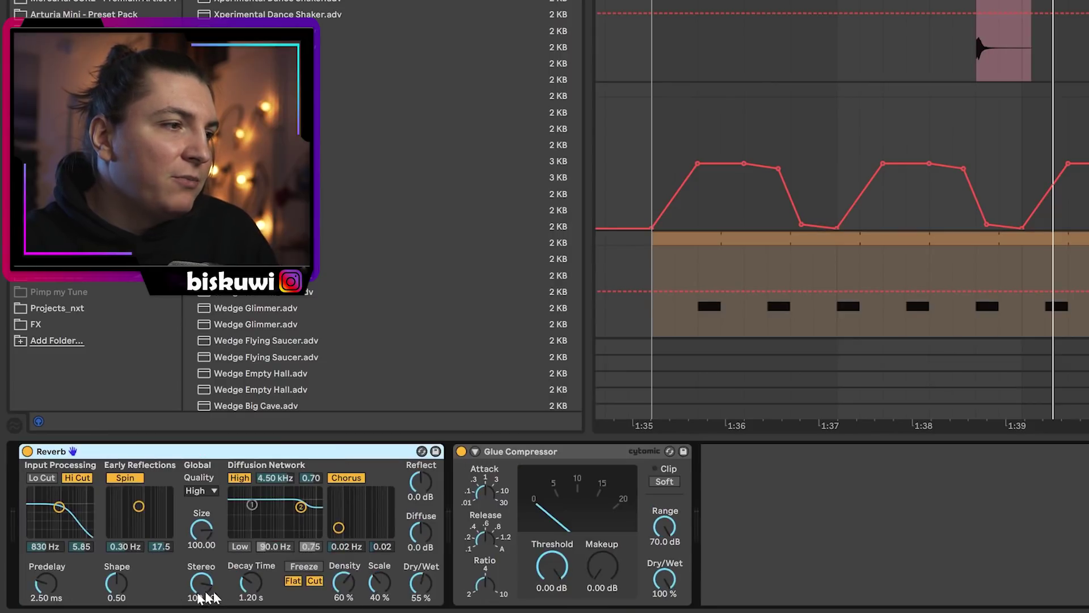
Turn off the Reverb's Hi Cut and Chorus, set decay to 975 ms, dry/wet to 29% and the Glue Compressor threshold to -25.7 dB
left_click_drag(59, 507, 67, 508)
left_click(77, 478)
left_click(345, 480)
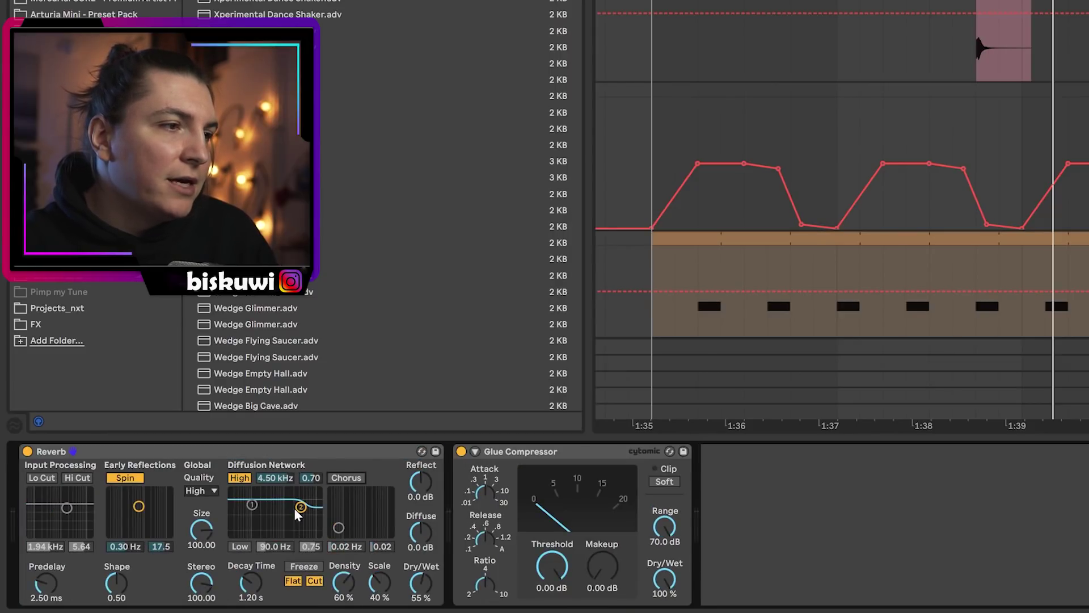
mouse_move(252, 583)
left_mouse_down()
mouse_move(252, 565)
mouse_move(251, 599)
left_mouse_up()
key("space")
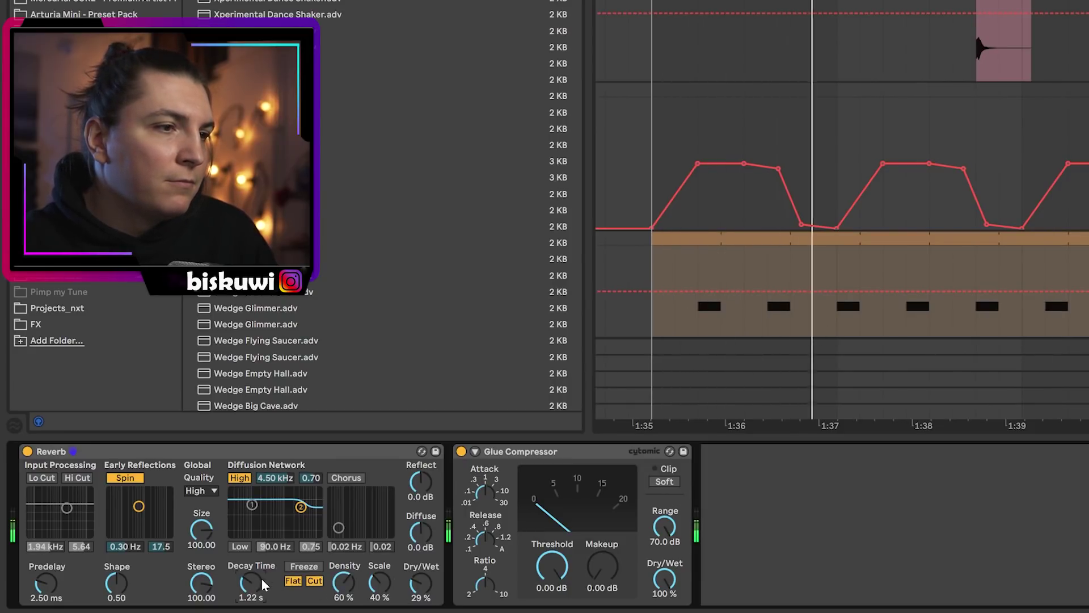
left_click_drag(552, 568, 552, 597)
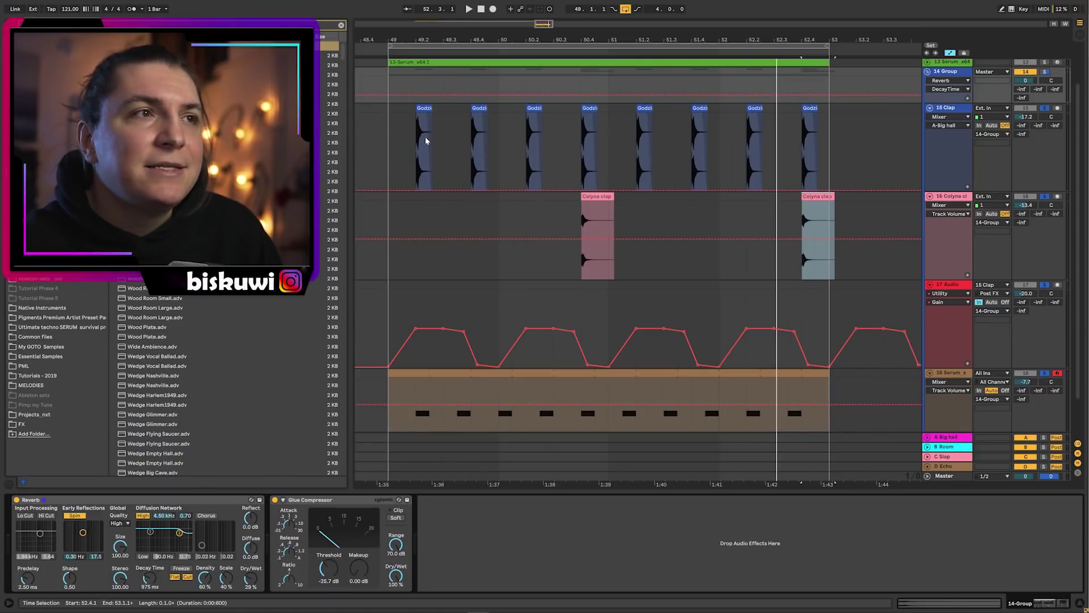
Turn off the solos on the clap group's tracks and play the whole drop with every part
left_click(936, 73)
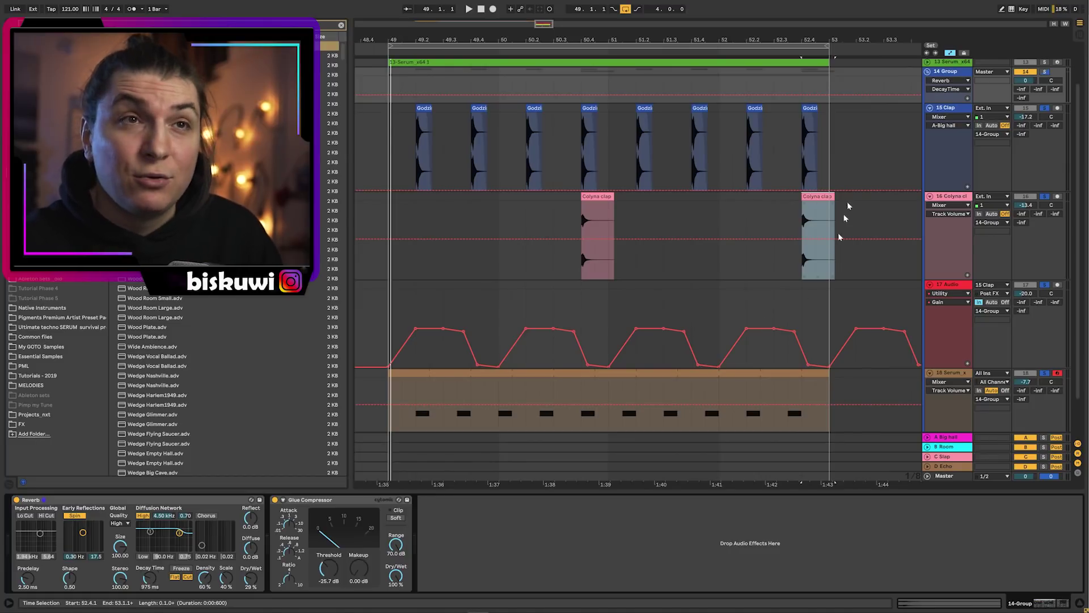
left_click(1027, 109)
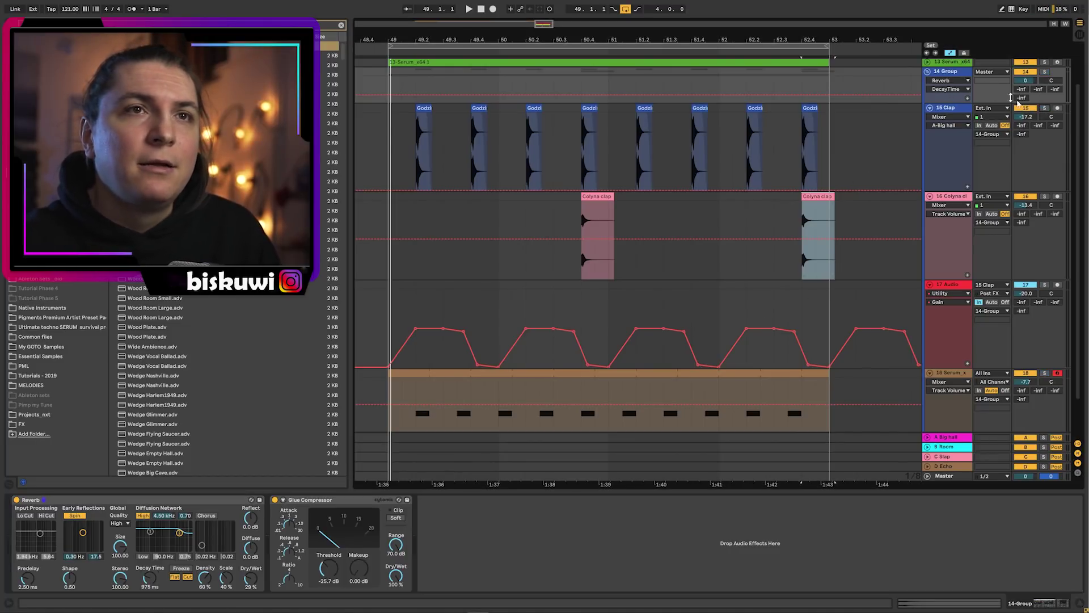
left_click(927, 72)
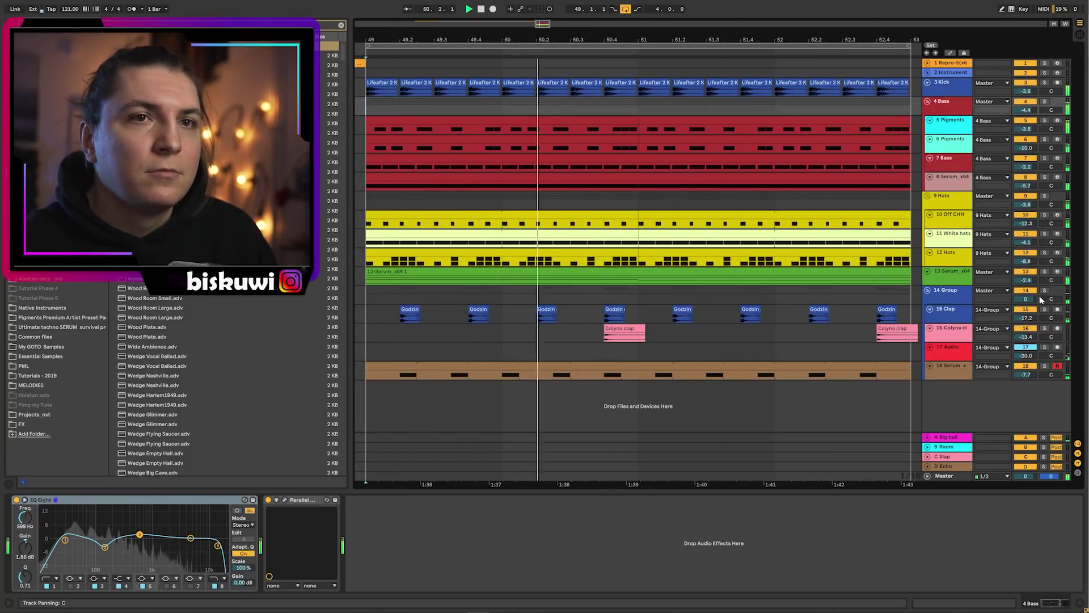
Add EQ Eight to the 18 Serum noise track with a low cut and a 3.35 dB boost at 6.39 kHz, and audition it soloed
left_click(962, 366)
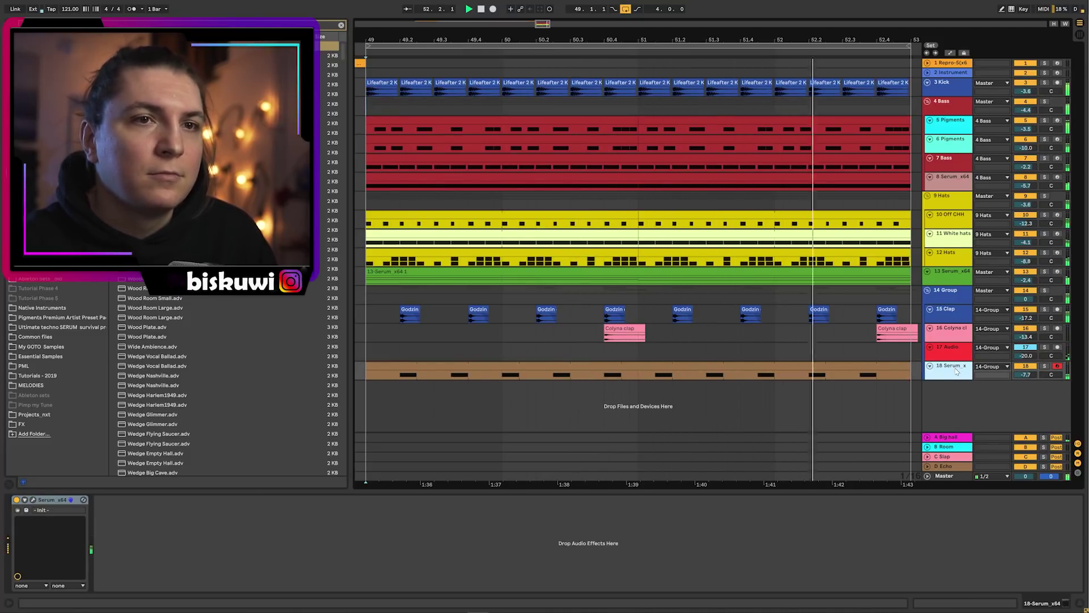
key("ctrl+f")
type("eq")
left_click_drag(149, 56, 226, 539)
left_click(133, 578)
left_click(128, 525)
left_click_drag(150, 538, 278, 532)
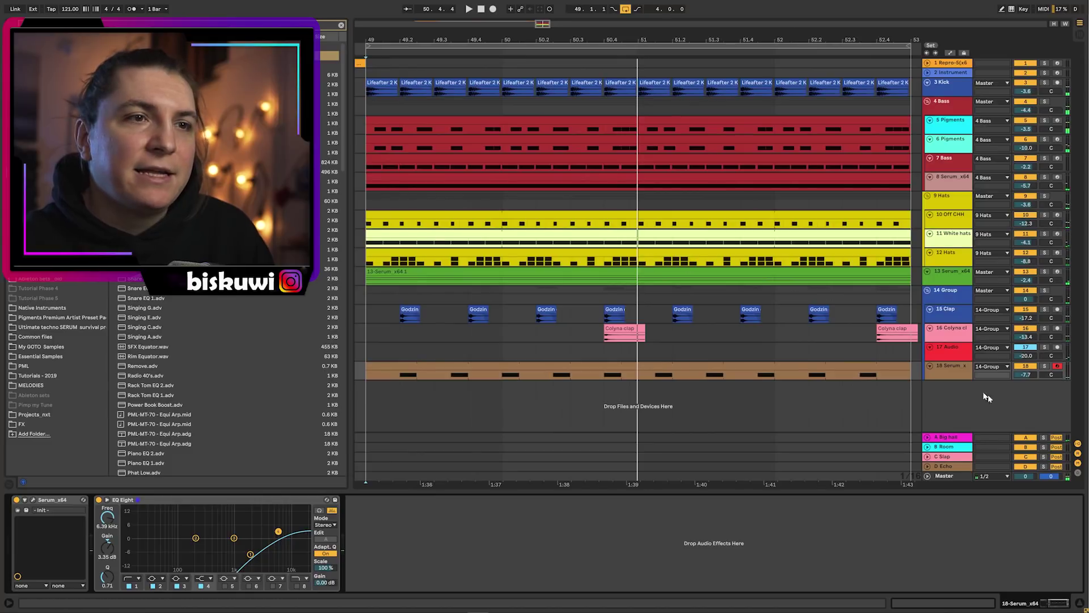
left_click(1044, 367)
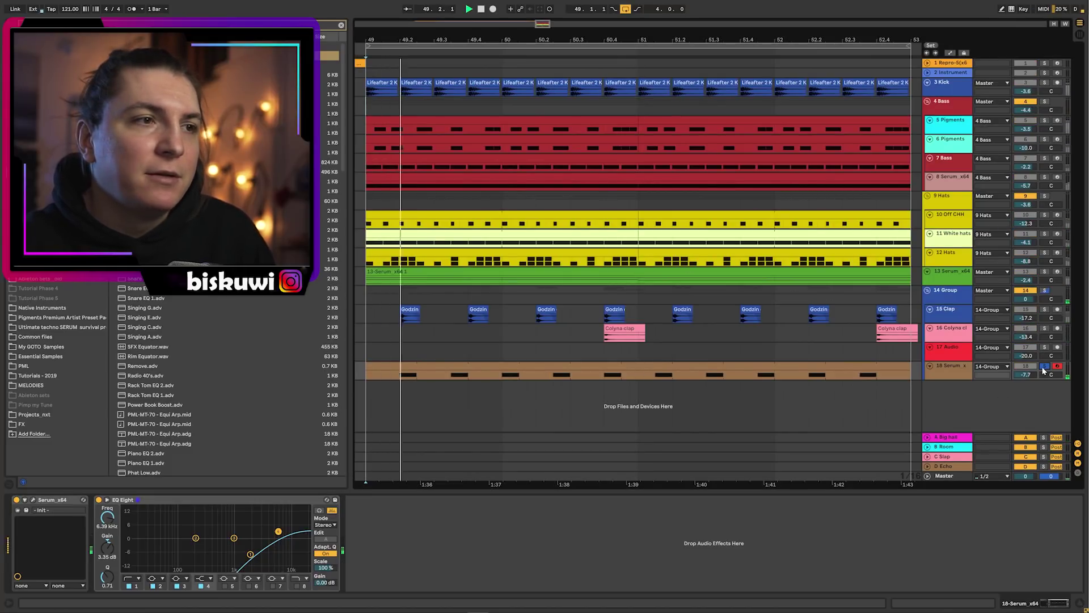
Set the arrangement loop to run from bar 17 to bar 53, covering the chords, arpeggio and drop
left_click(819, 290)
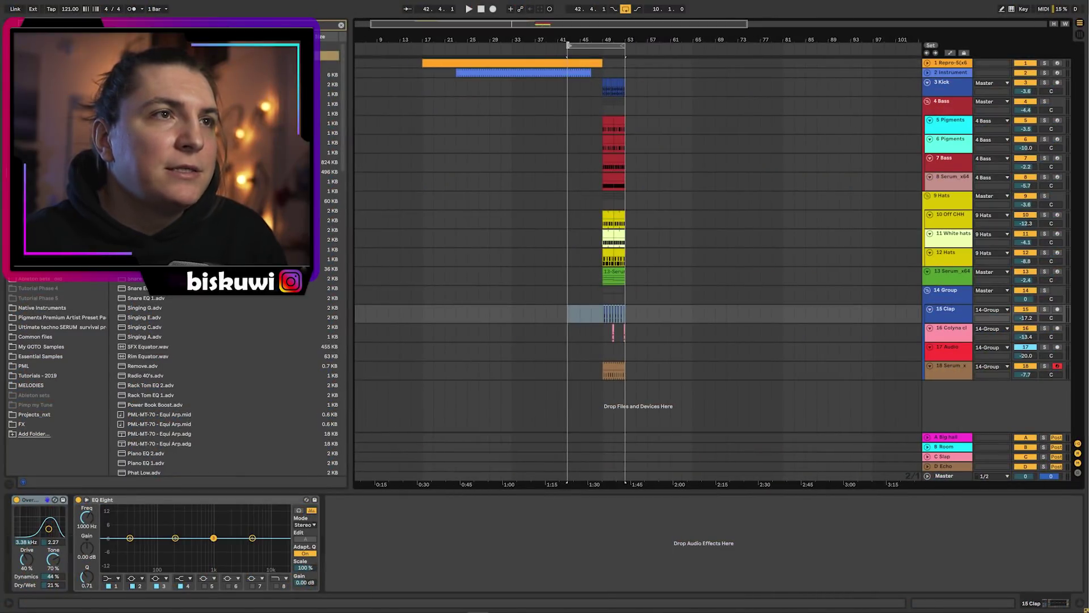
left_click_drag(568, 46, 423, 61)
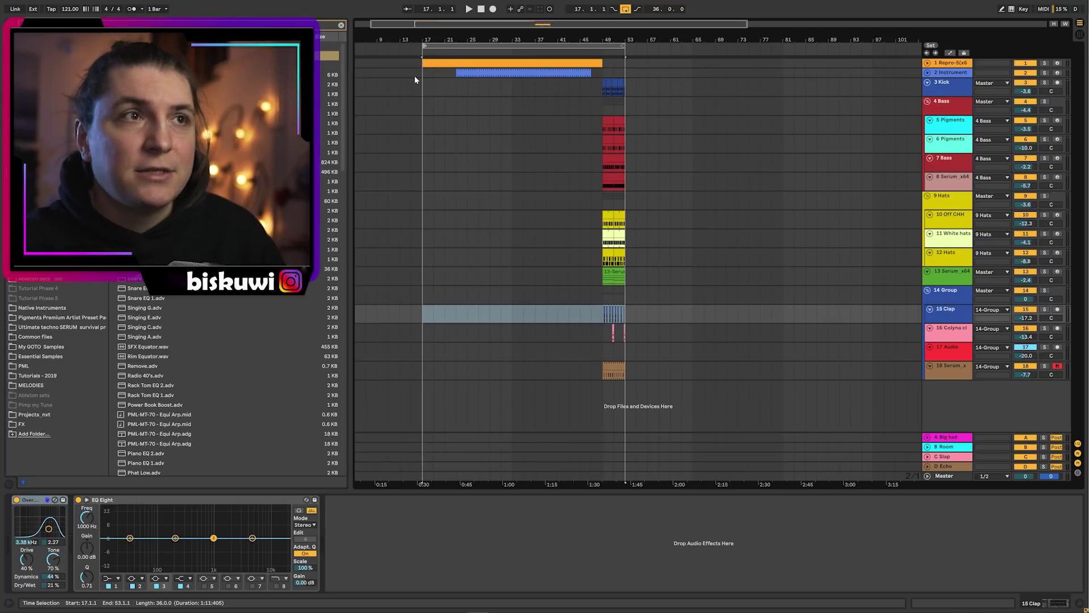
left_click(526, 65)
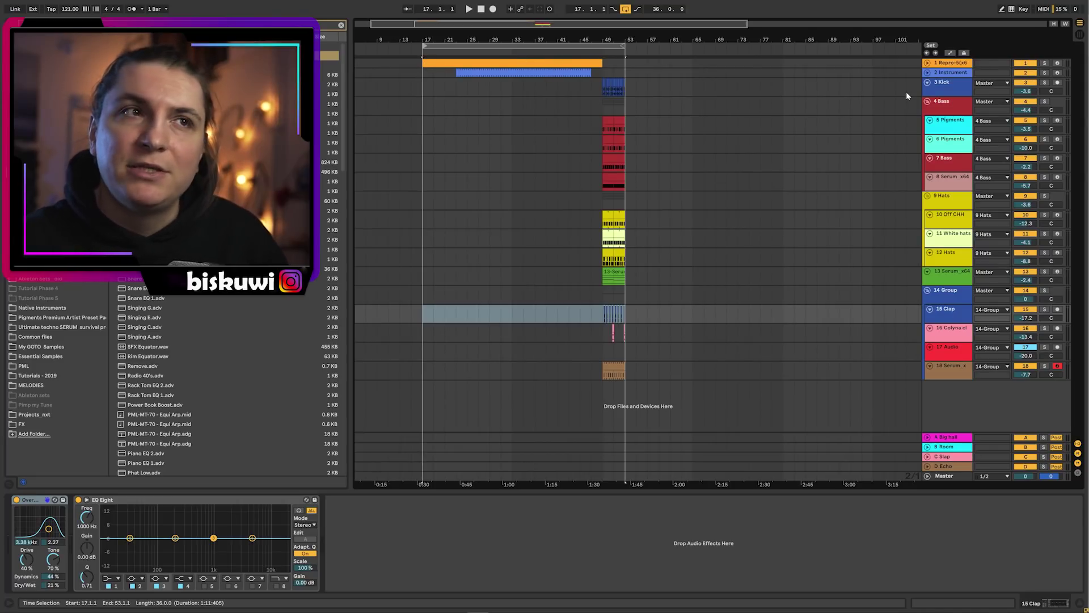
Examine the drop's start at bar 49 and select the empty intro range from bar 3 to 17 across all tracks
left_click(613, 152)
scroll(613, 152, "up", 3)
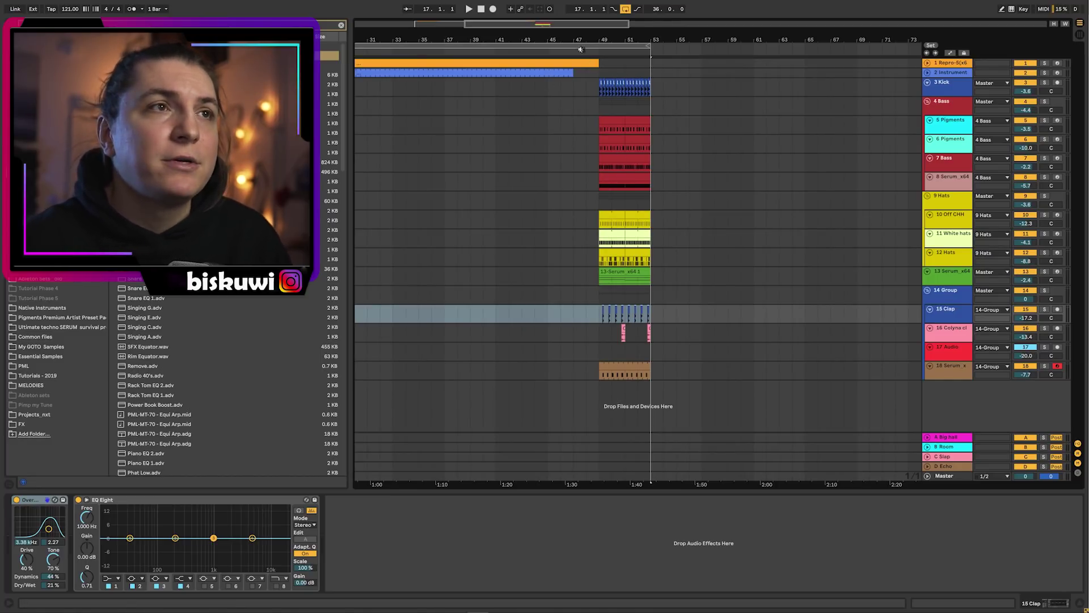
left_click_drag(601, 52, 598, 41)
left_click_drag(602, 85, 599, 353)
left_click_drag(438, 59, 366, 378)
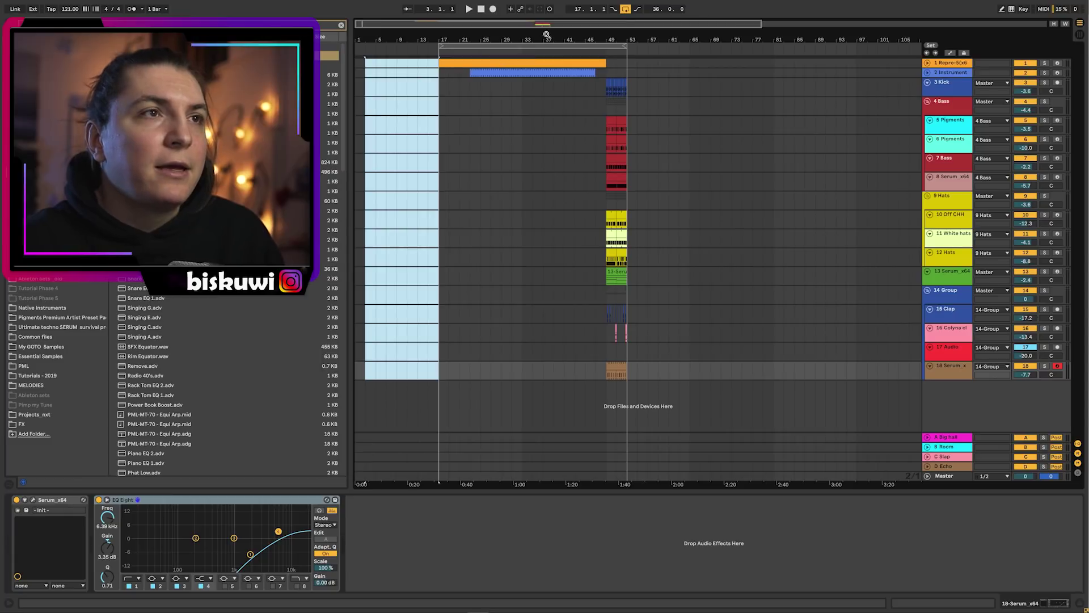
left_click_drag(546, 35, 546, 36)
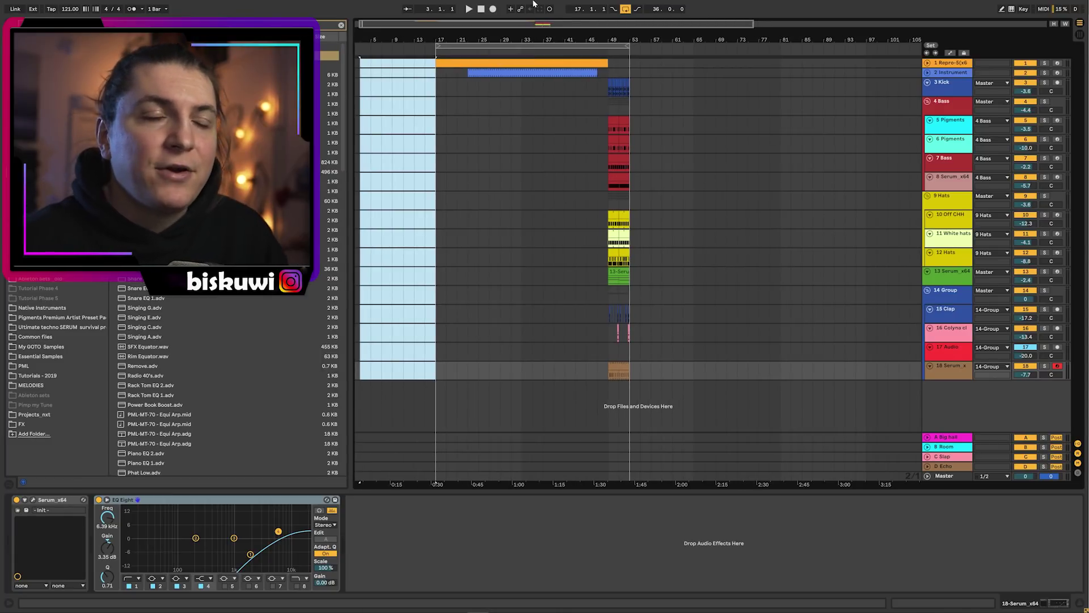
Switch to the 3 Notes melodic techno project, check its folded tracks and rename the 8 Group track as Low End
left_click(928, 83, "alt")
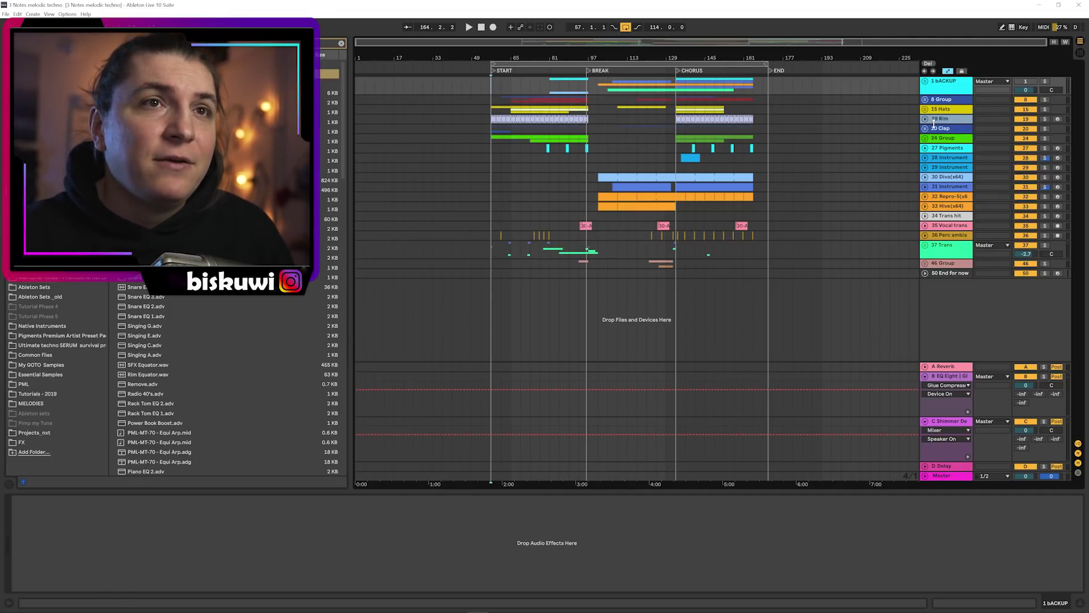
left_click(946, 85)
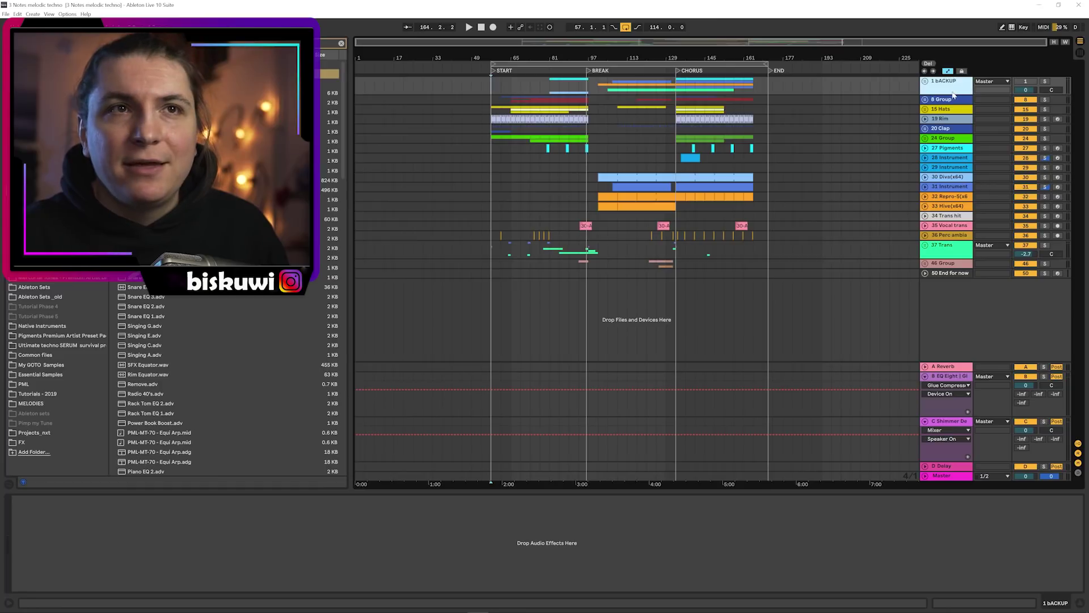
left_click(924, 100)
left_click(926, 101)
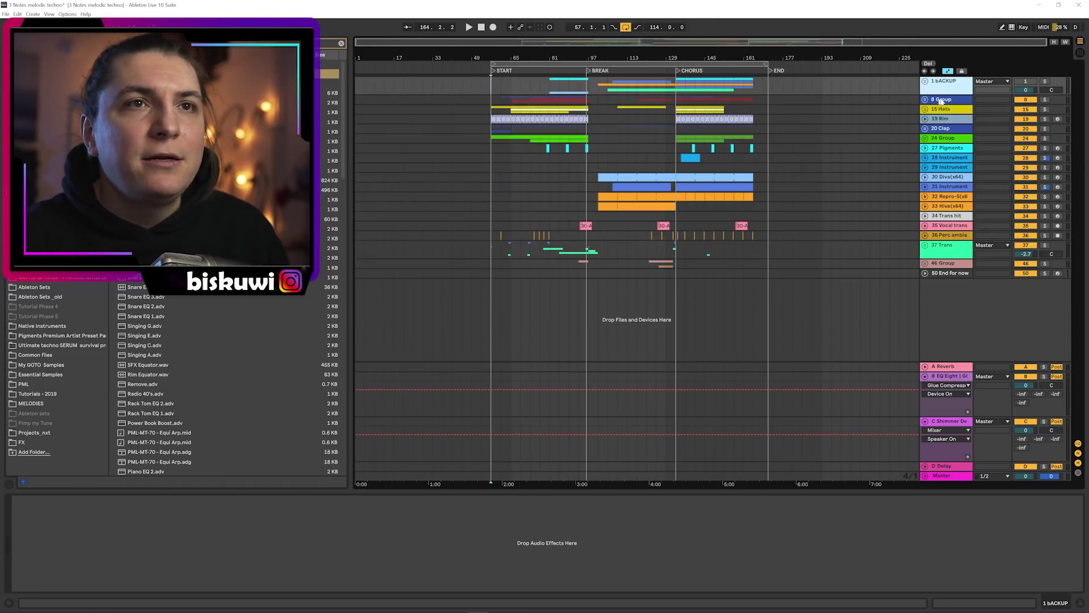
left_click(942, 100)
type("Low End")
key("Return")
Unfold the 19 Rim track, solo it and play it from bar 57
left_click(942, 120)
left_click(925, 119)
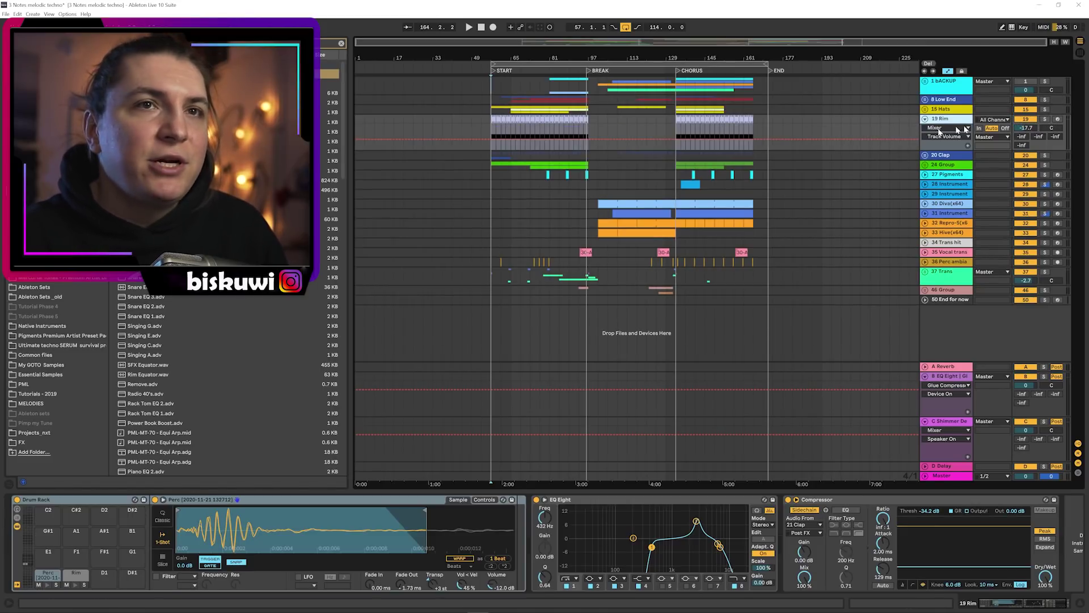
left_click(1045, 120)
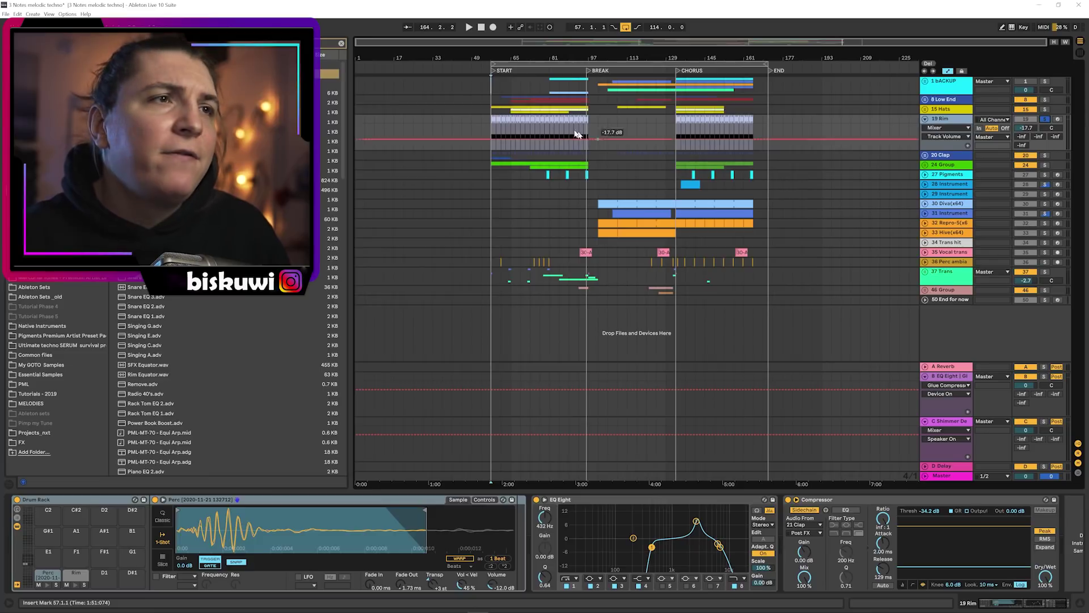
left_click(500, 133)
key("space")
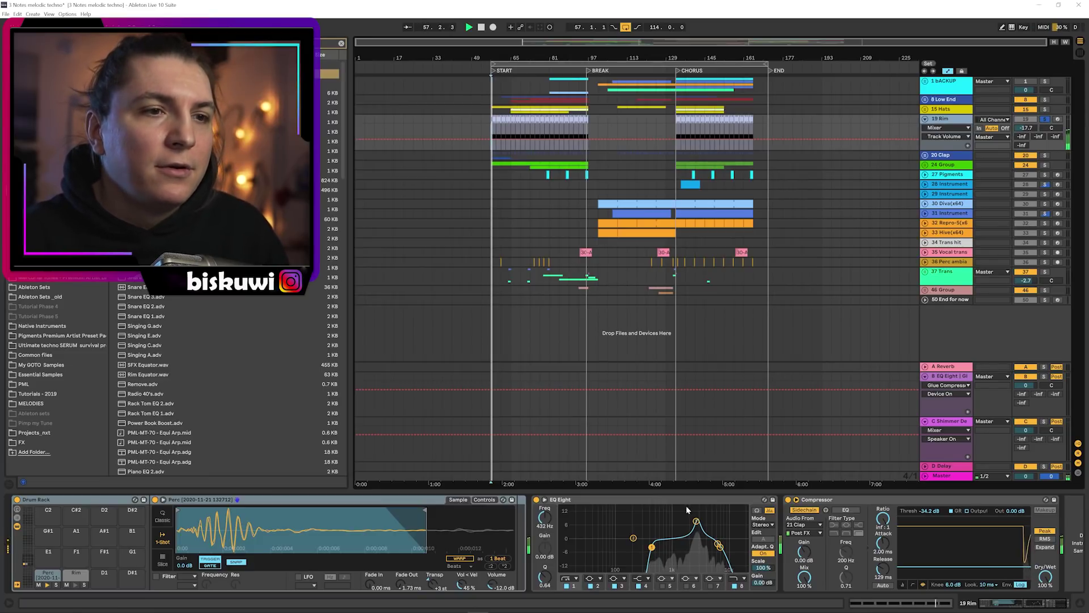
Examine the Rim's EQ Eight curve in the enlarged display and its sidechained Compressor during playback
left_click(544, 499)
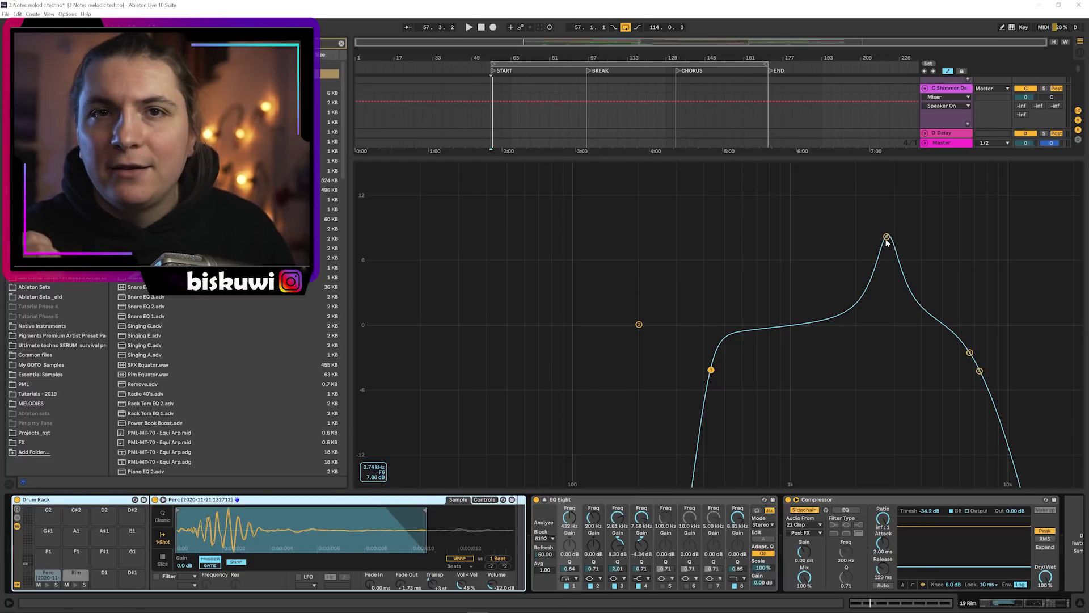
key("space")
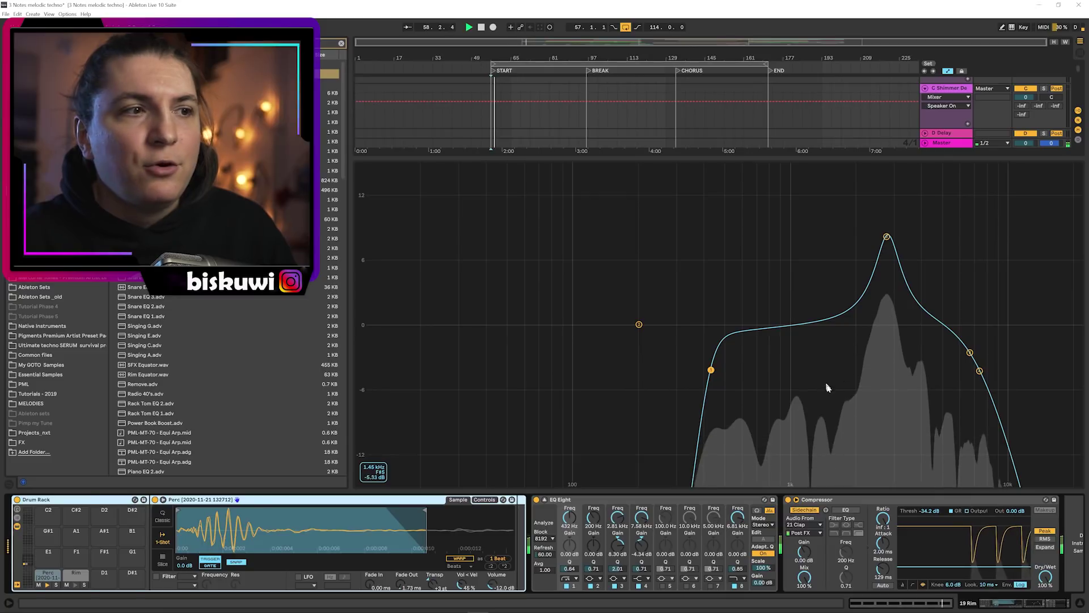
key("space")
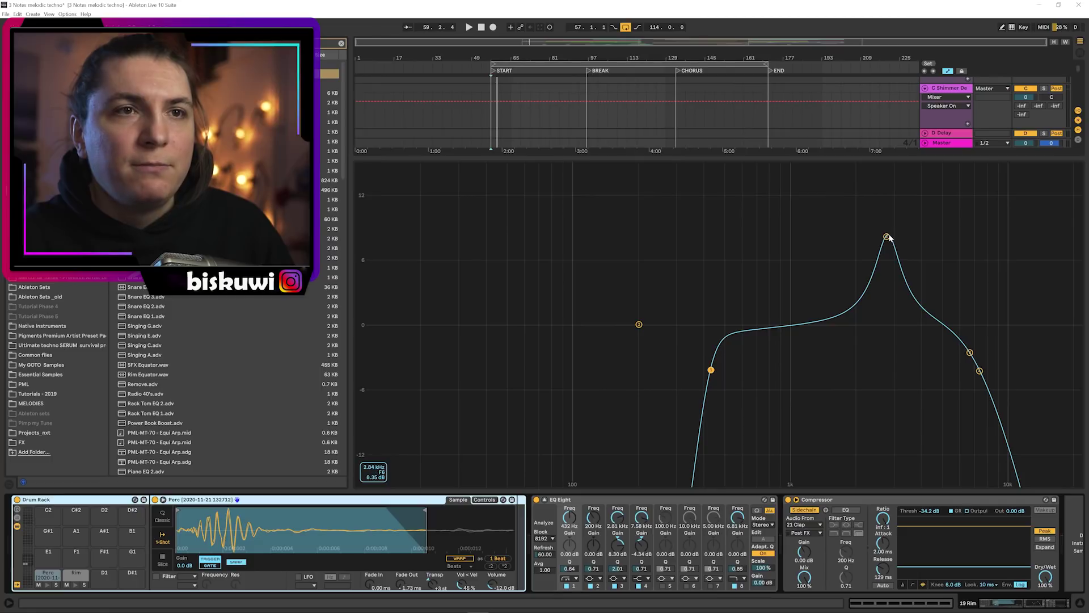
left_click(545, 500)
key("space")
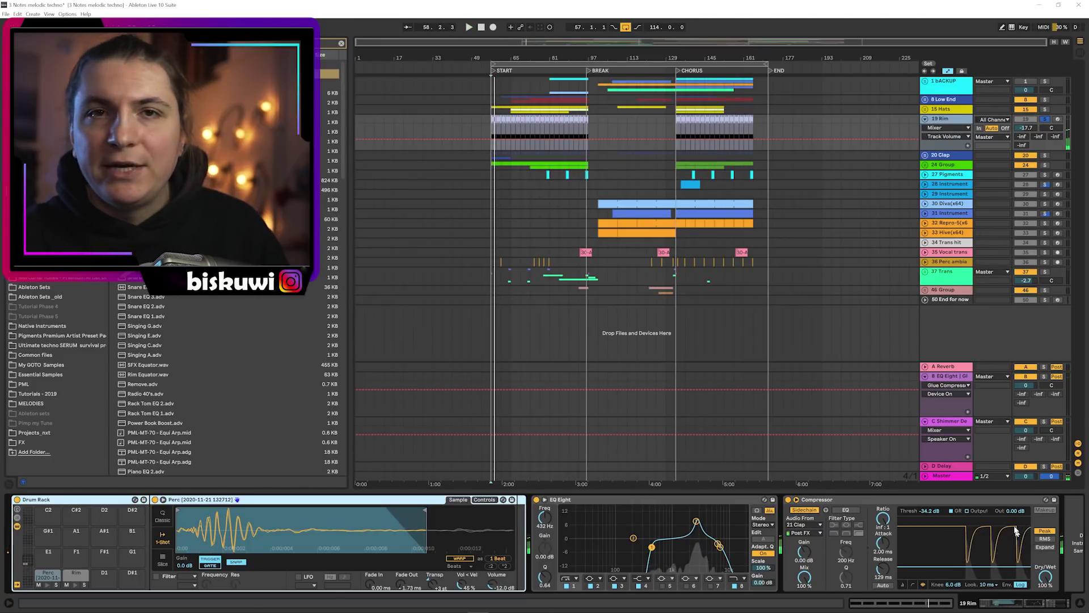
Fold the 19 Rim track and select the 24 Group track to show its Auto Filter devices
left_click(926, 120)
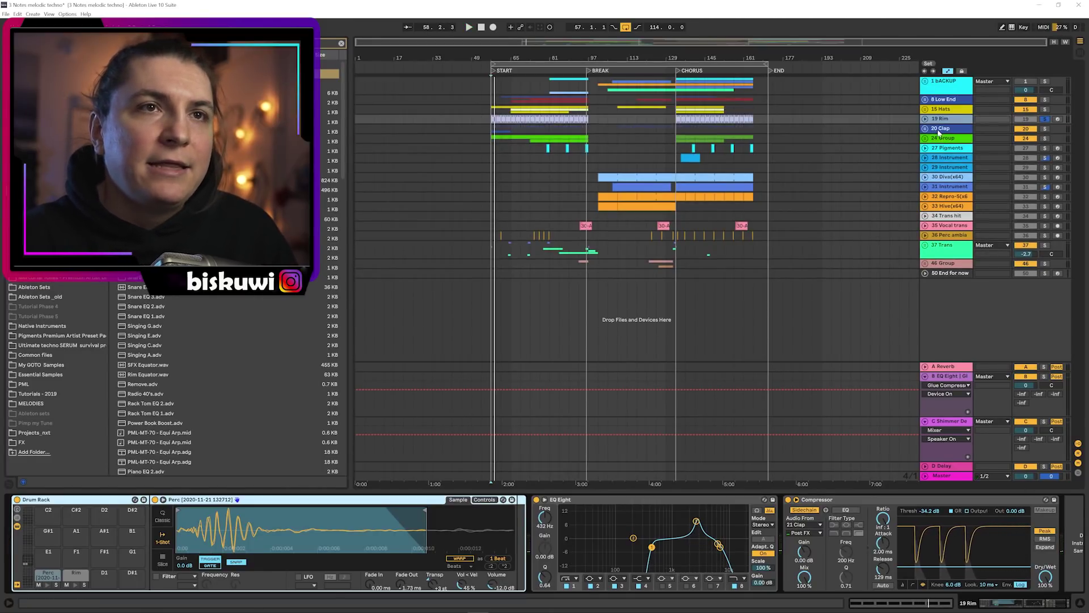
left_click(939, 129)
left_click(944, 139)
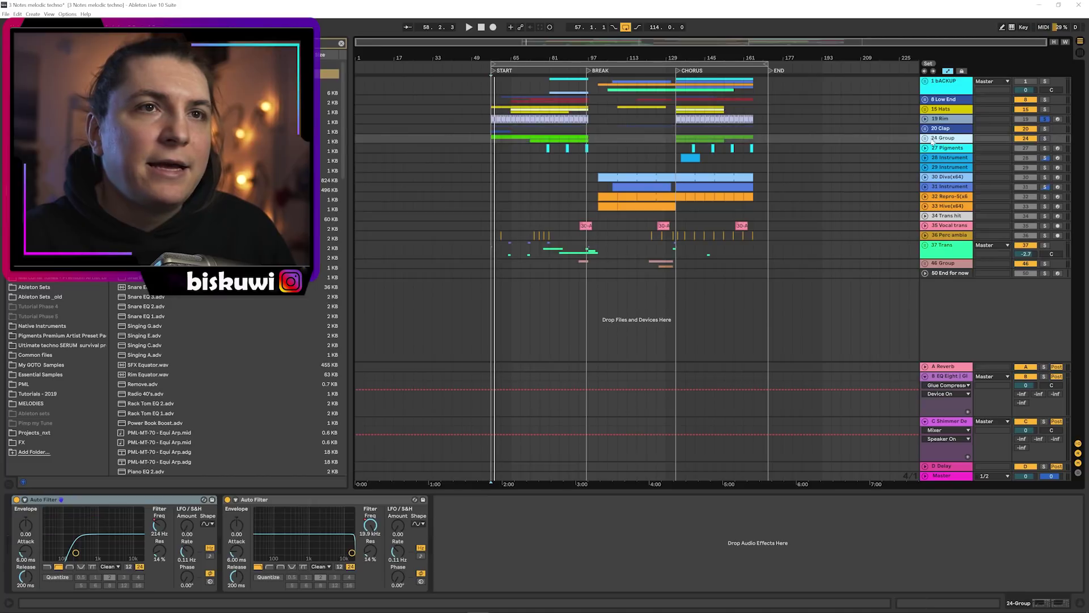
Unfold the 24 Group track, solo its 25 Deep Pads track and play it from bar 73
left_click(925, 138)
left_click(508, 249)
key("Up")
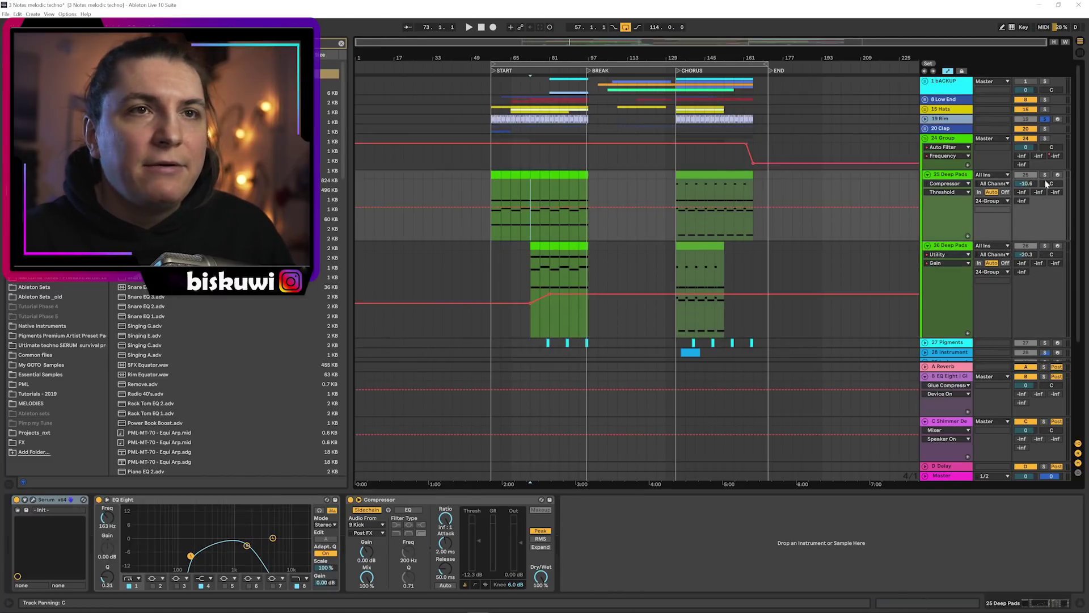
key("space")
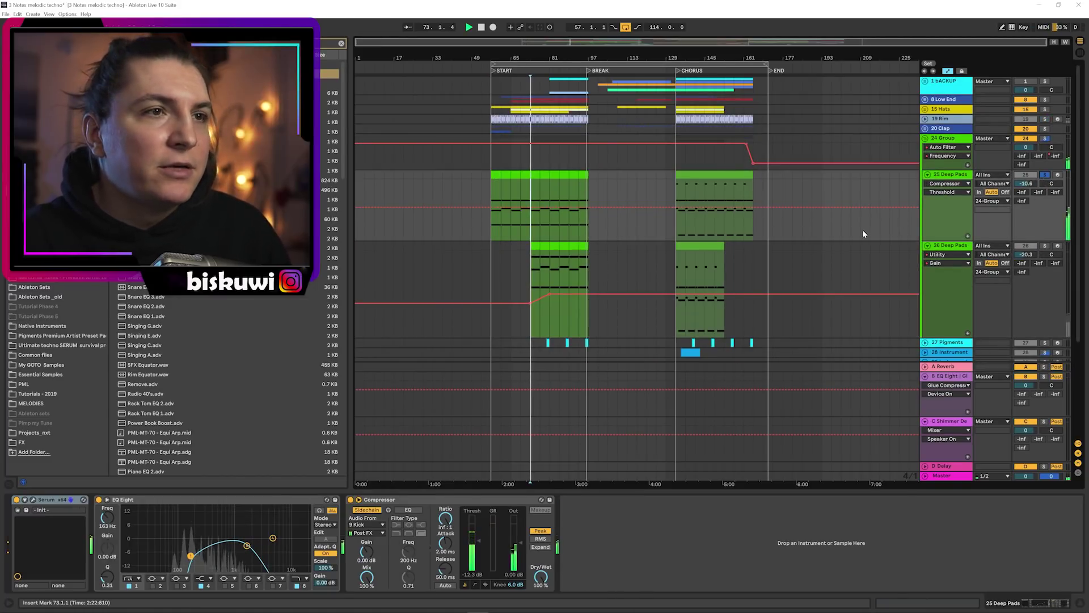
Solo the 26 Deep Pads track and view its Diva synth interface, closing the plug-in window when done
left_click(1045, 245)
left_click(33, 500)
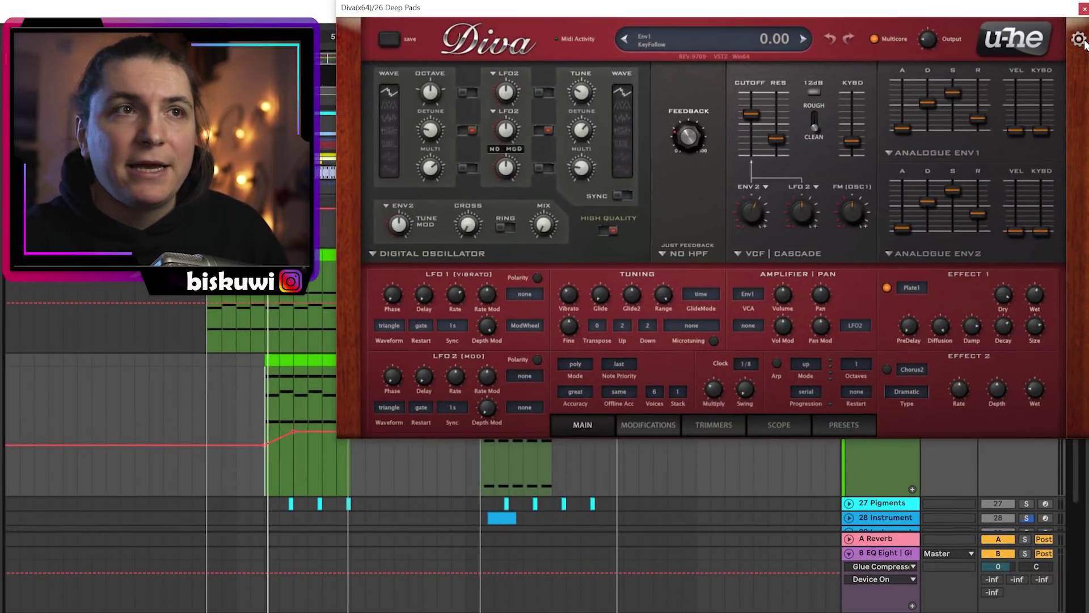
left_click(1083, 9)
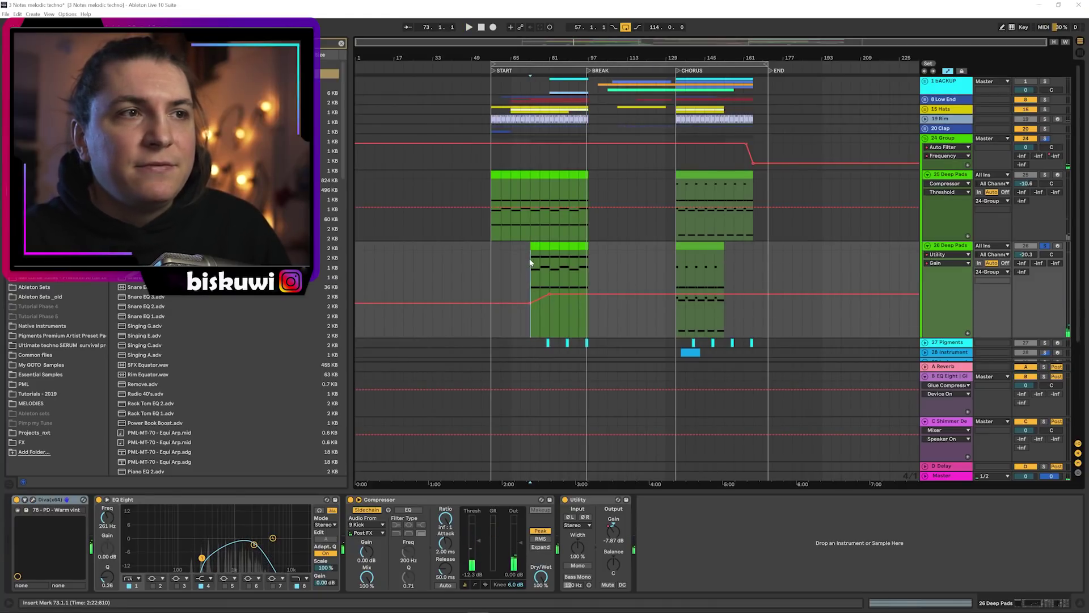
Play both Deep Pads tracks from bar 73, comparing with 26 Deep Pads soloed on and off, and open its clip's notes
left_click_drag(531, 262, 587, 249)
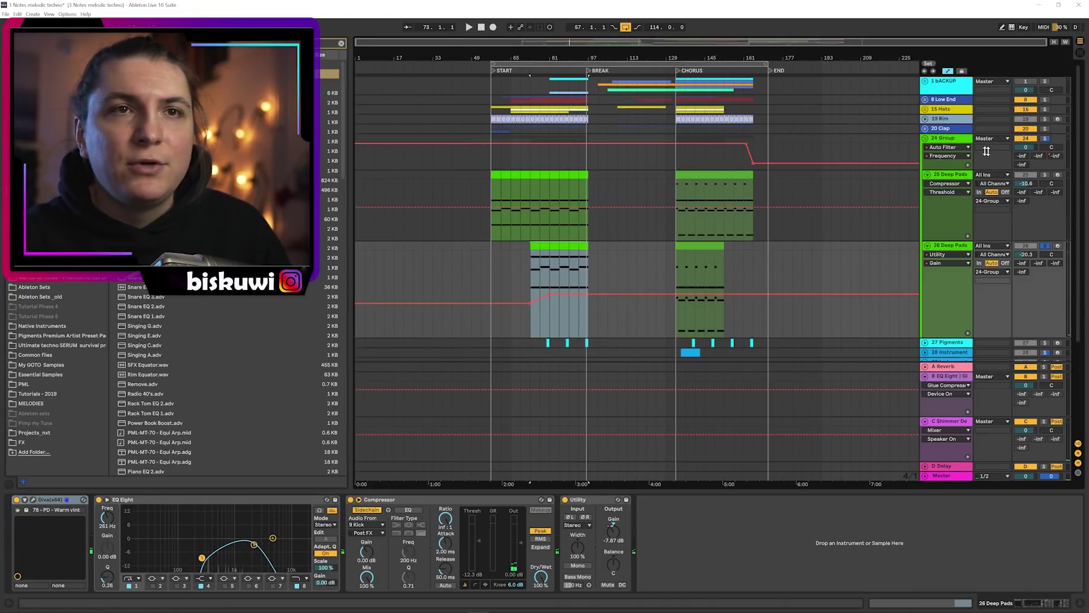
key("space")
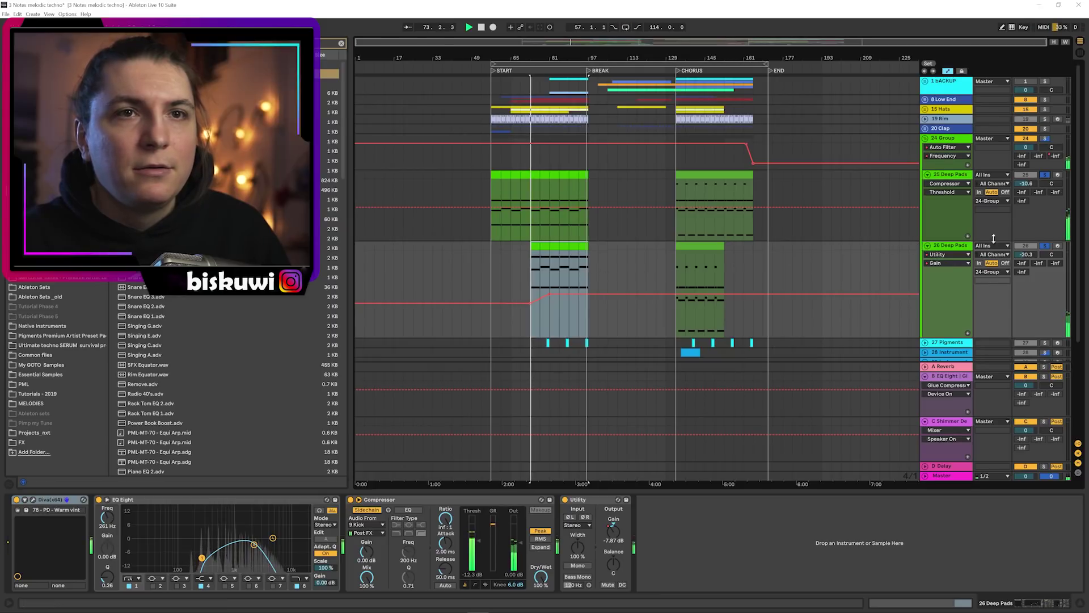
left_click(1044, 248)
left_click(1044, 247)
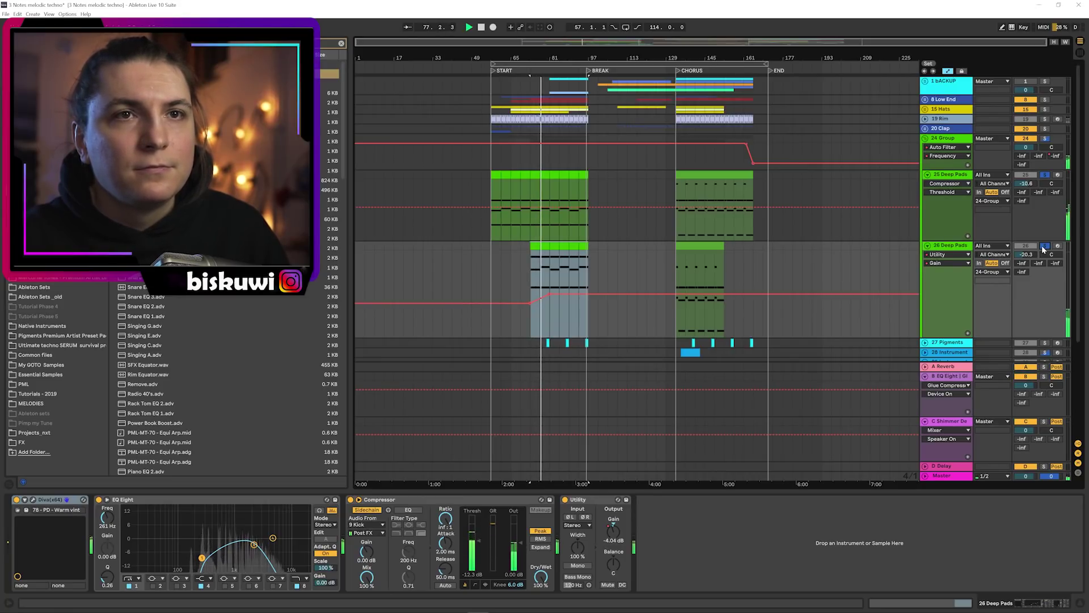
key("space")
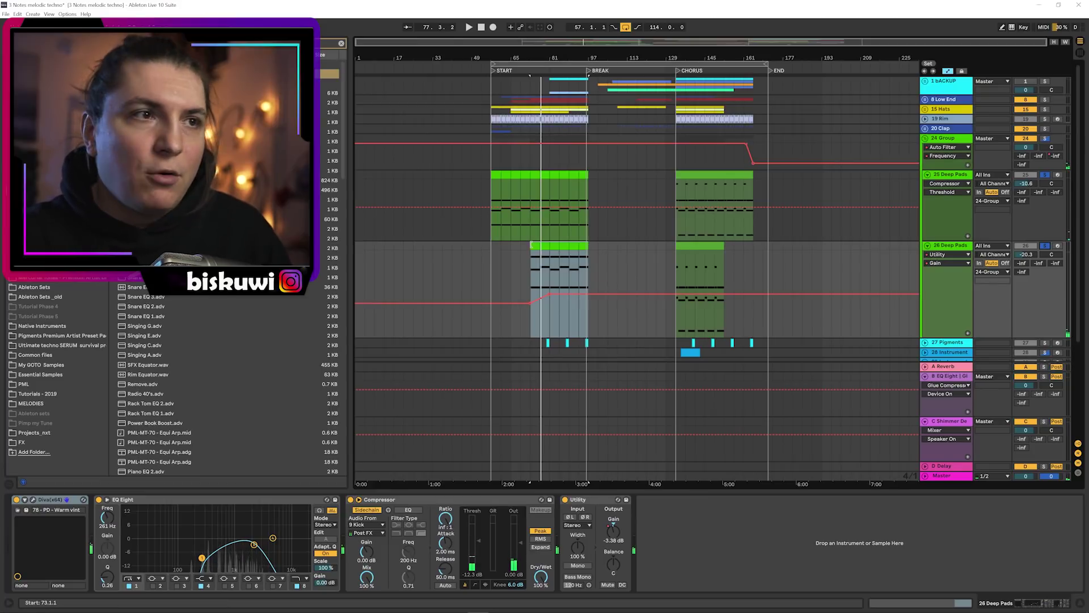
double_click(533, 246)
left_click(421, 380)
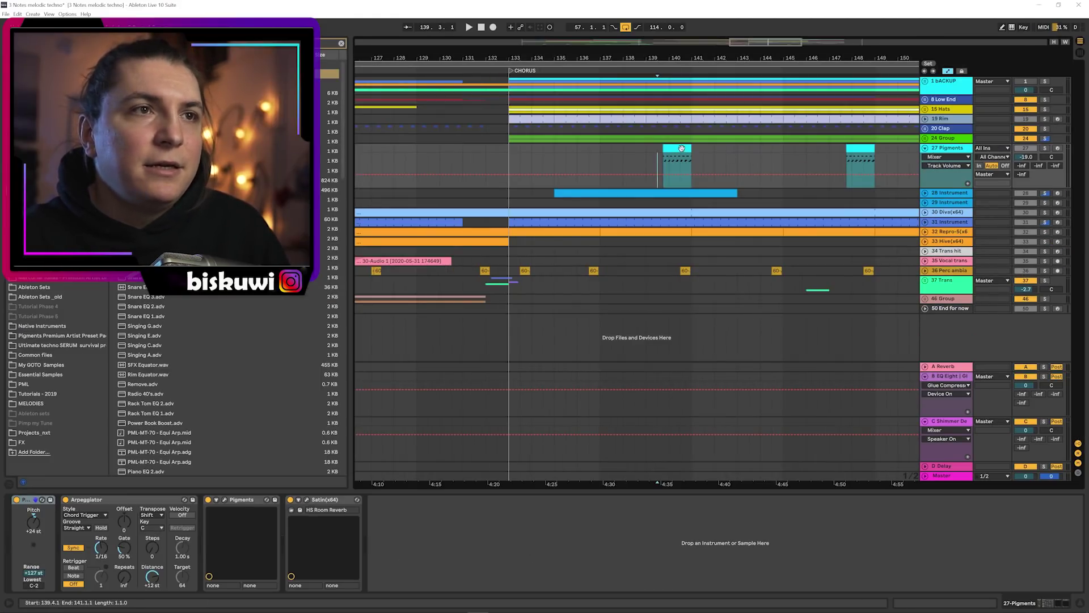
Check the notes of the first 27 Pigments chorus clip and play the soloed track from bar 139
double_click(682, 149)
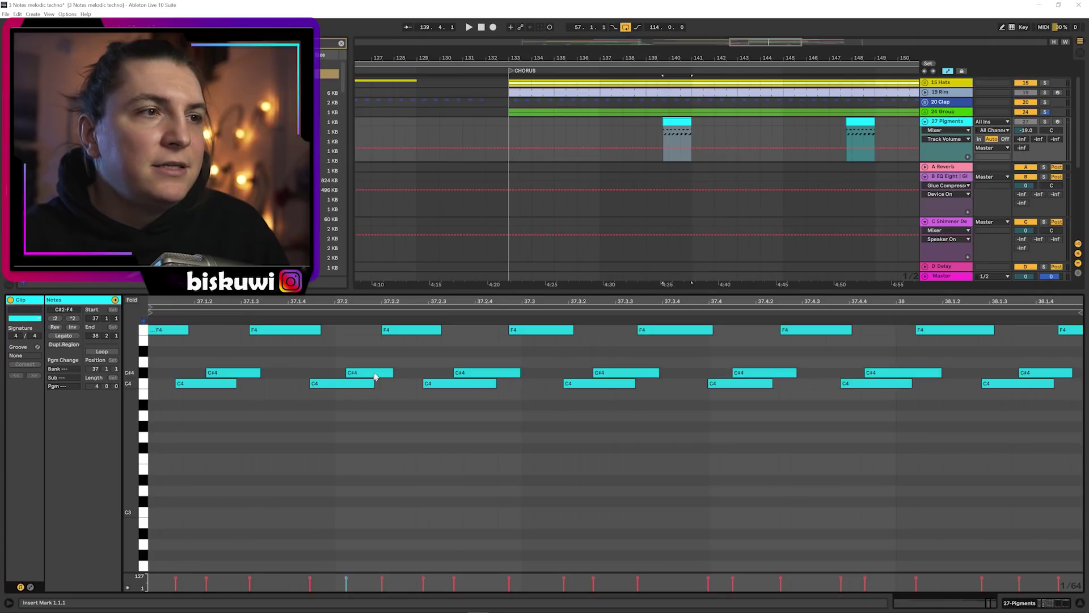
left_click(671, 168)
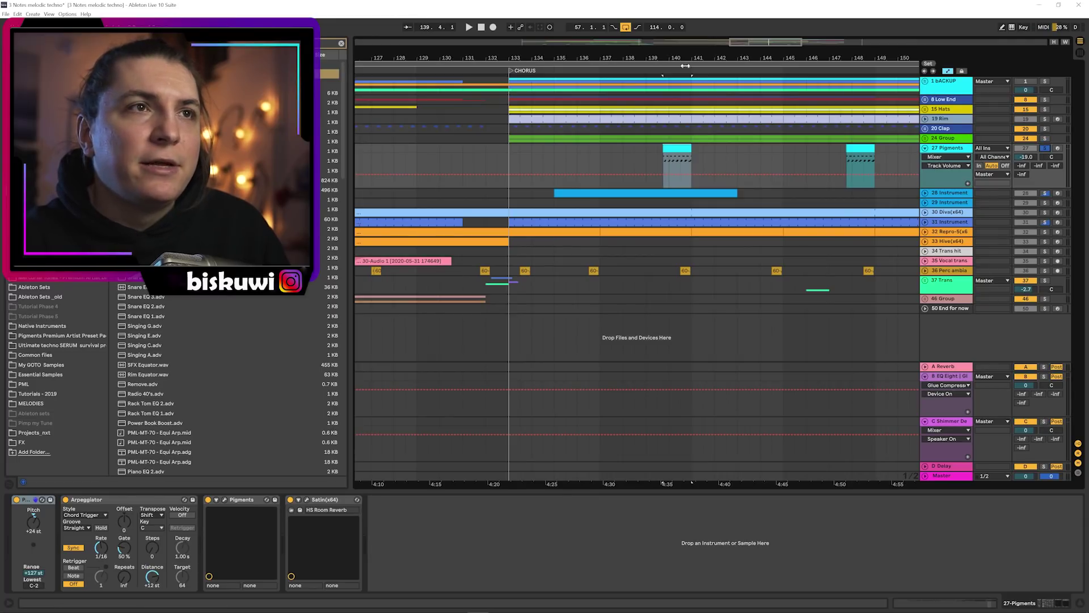
key("minus")
left_click(622, 162)
key("space")
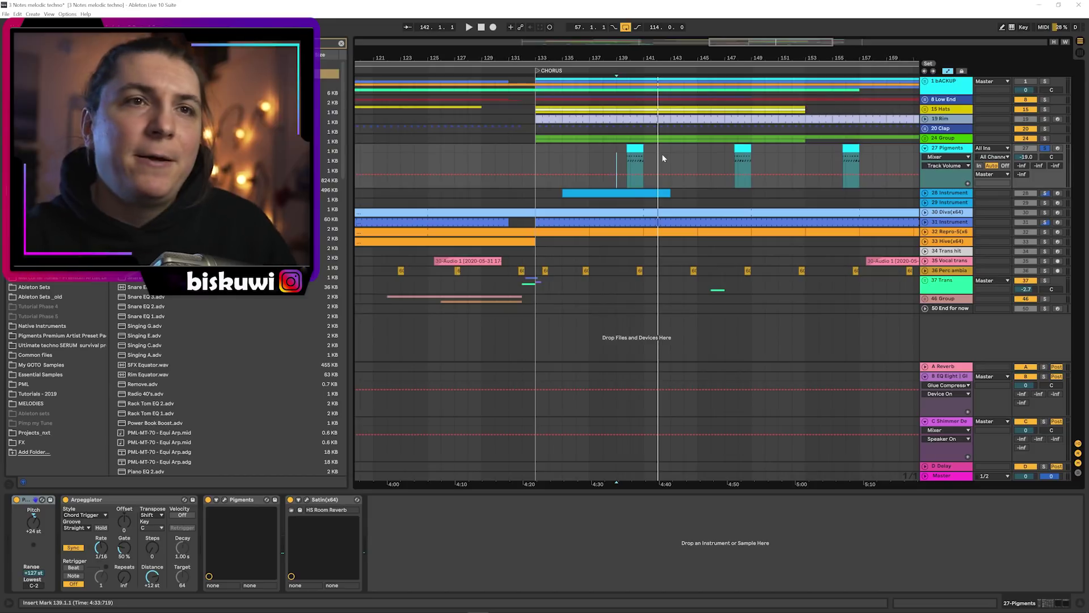
Unfold the empty 28 Instrument track holding the Repro-5 rack and delete it
left_click(925, 193)
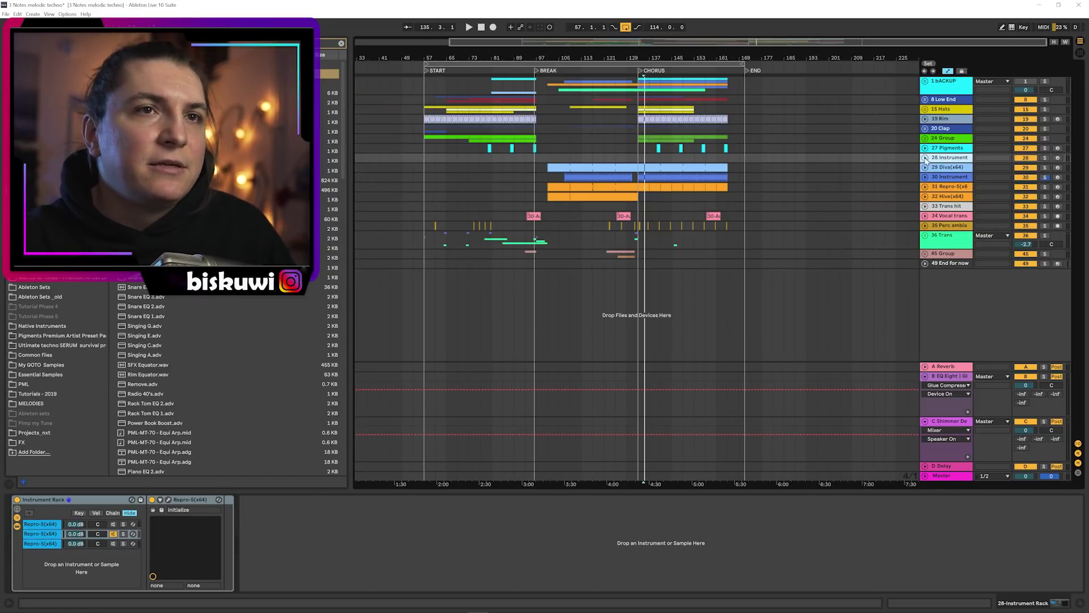
left_click(925, 159)
right_click(954, 158)
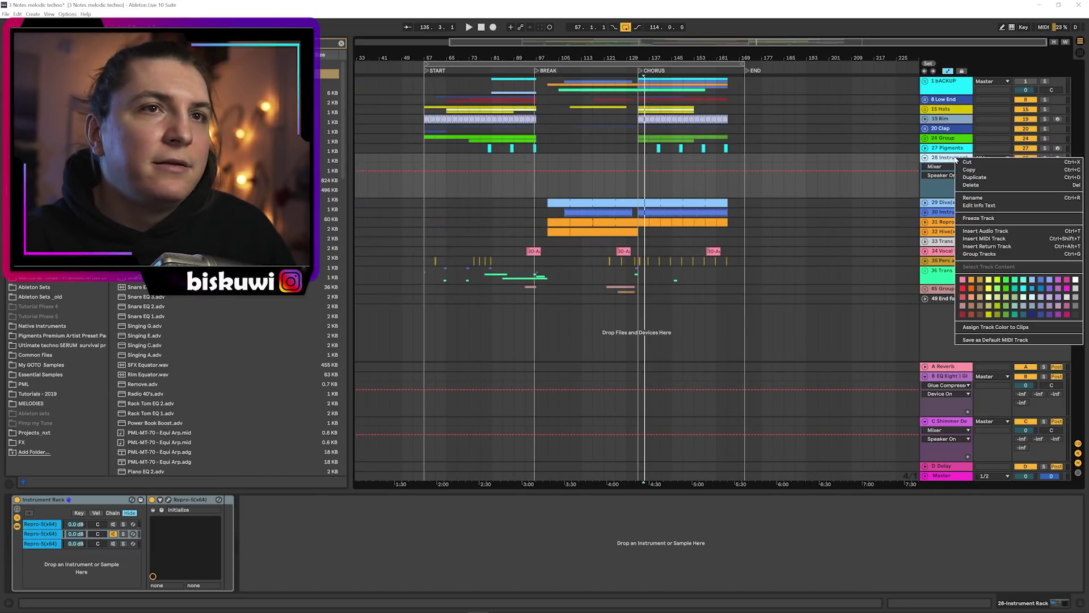
left_click(984, 188)
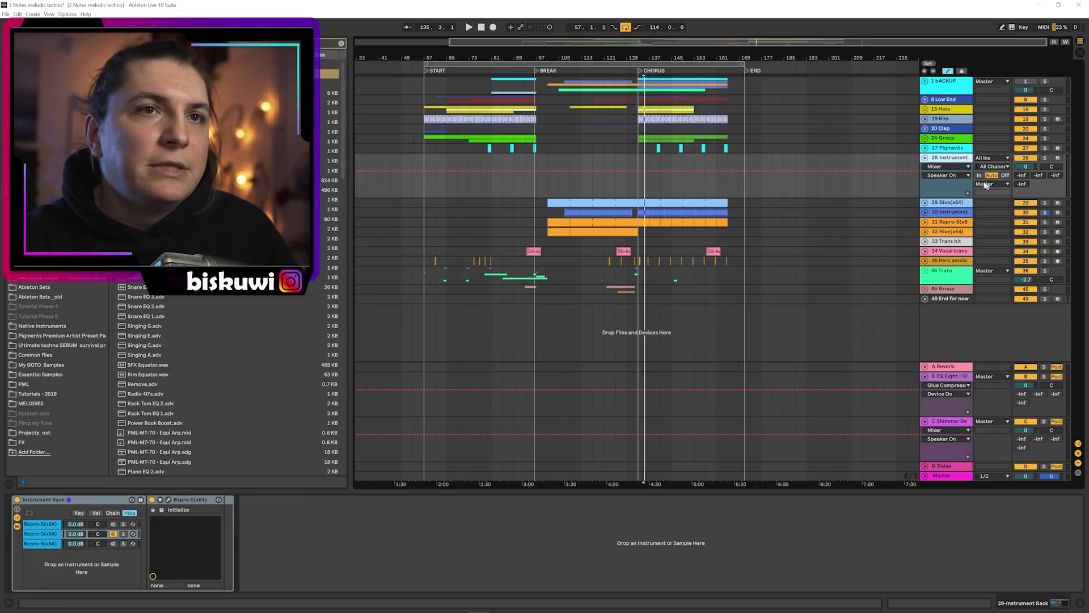
Select the 28 Diva(x64) track, examine its clip's notes and set the playback start at bar 101 in its device view
left_click(946, 160)
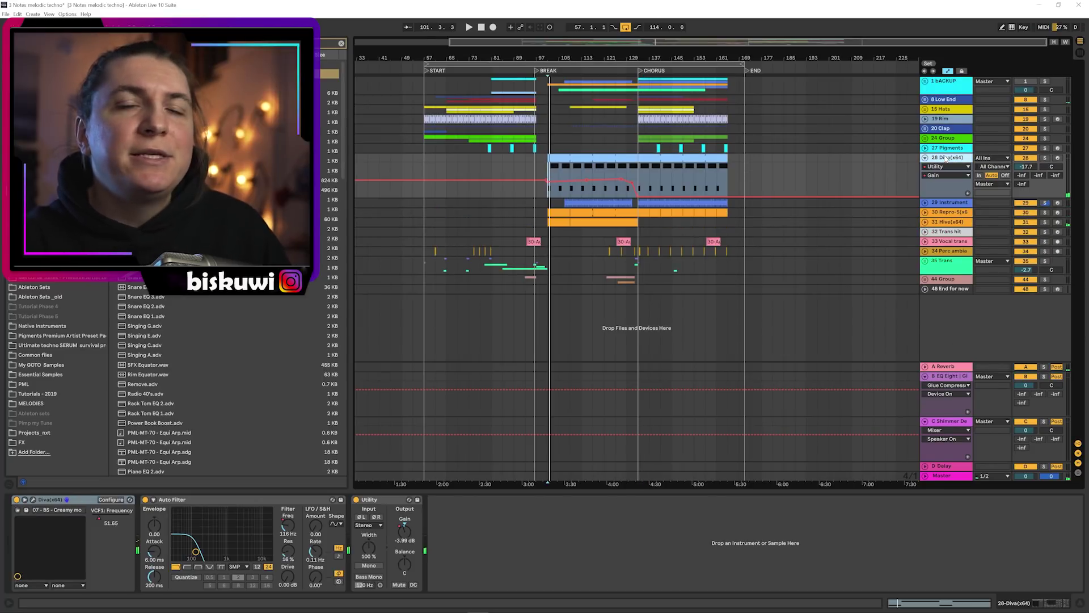
scroll(545, 170, "up", 5)
double_click(613, 159)
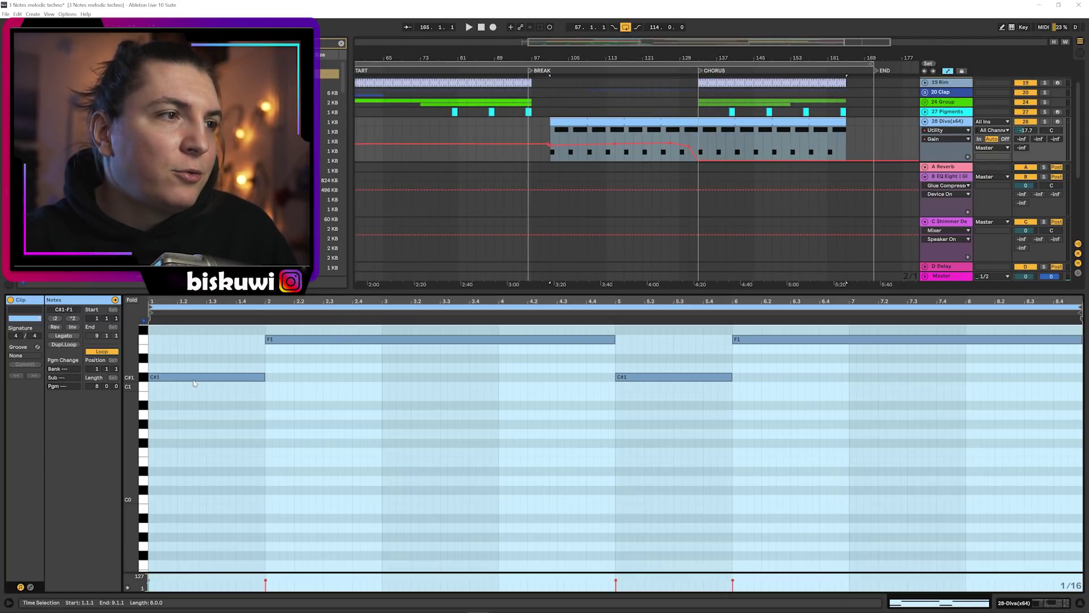
scroll(176, 418, "up", 3)
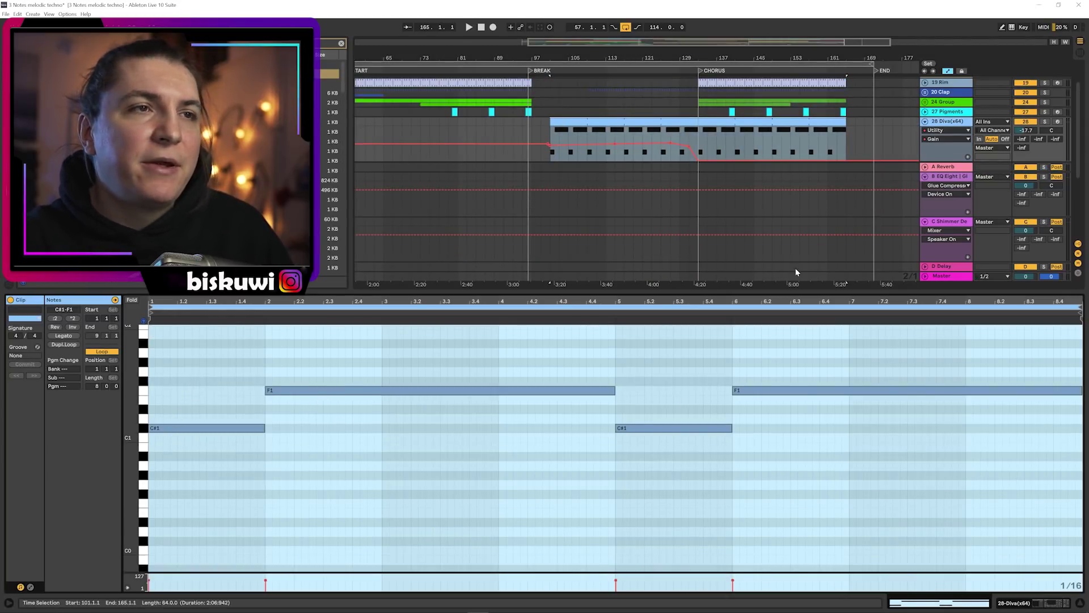
key("shift+Tab")
left_click(549, 172)
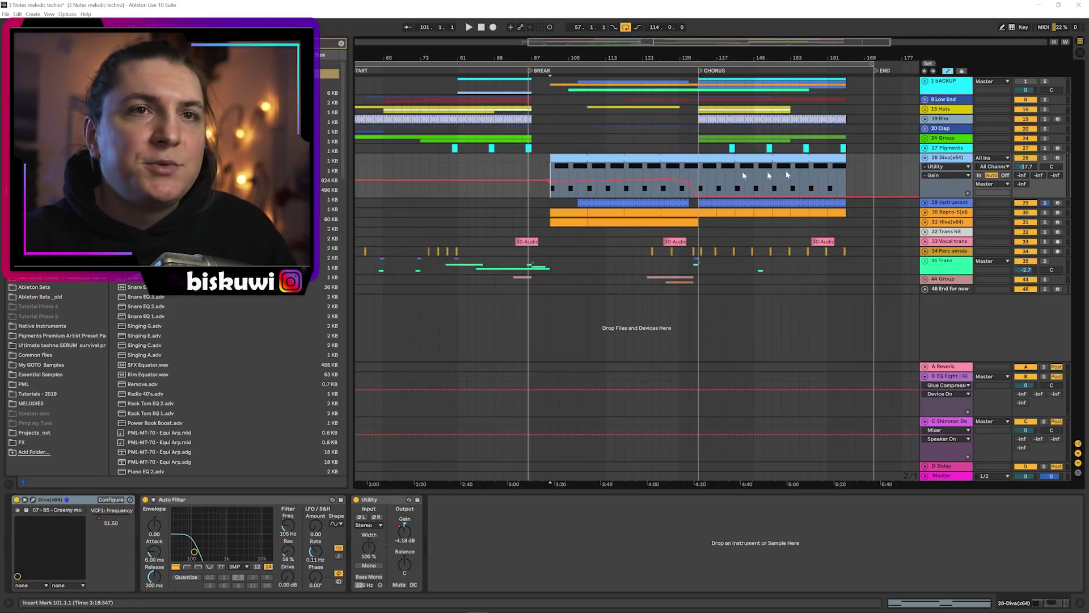
Solo the 28 Diva(x64) track, make its lane taller and play it from bar 101
left_click(1046, 158)
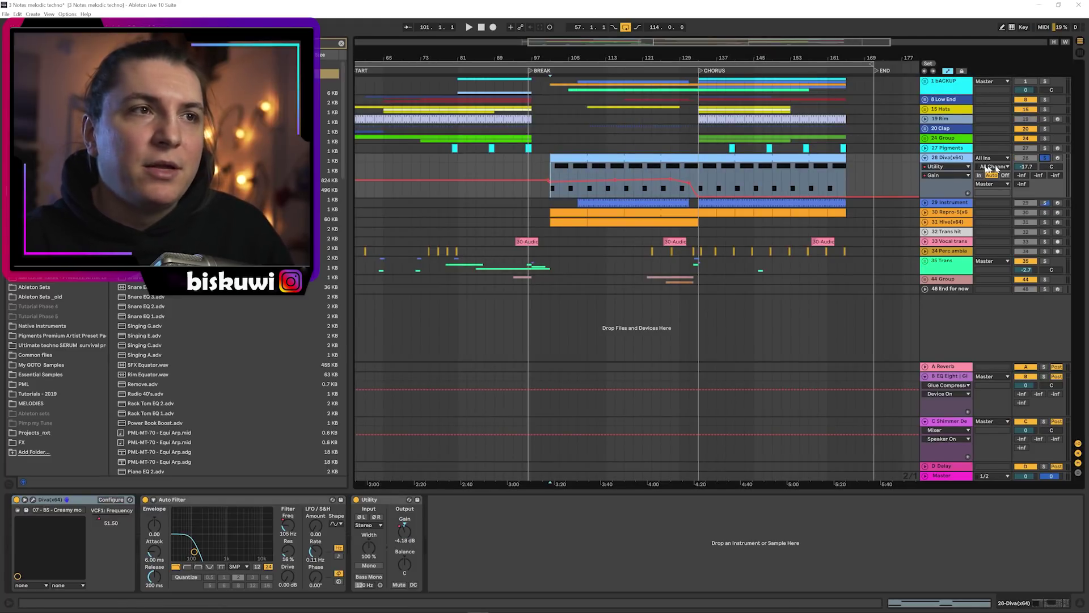
left_click_drag(932, 197, 932, 258)
scroll(541, 147, "up", 5)
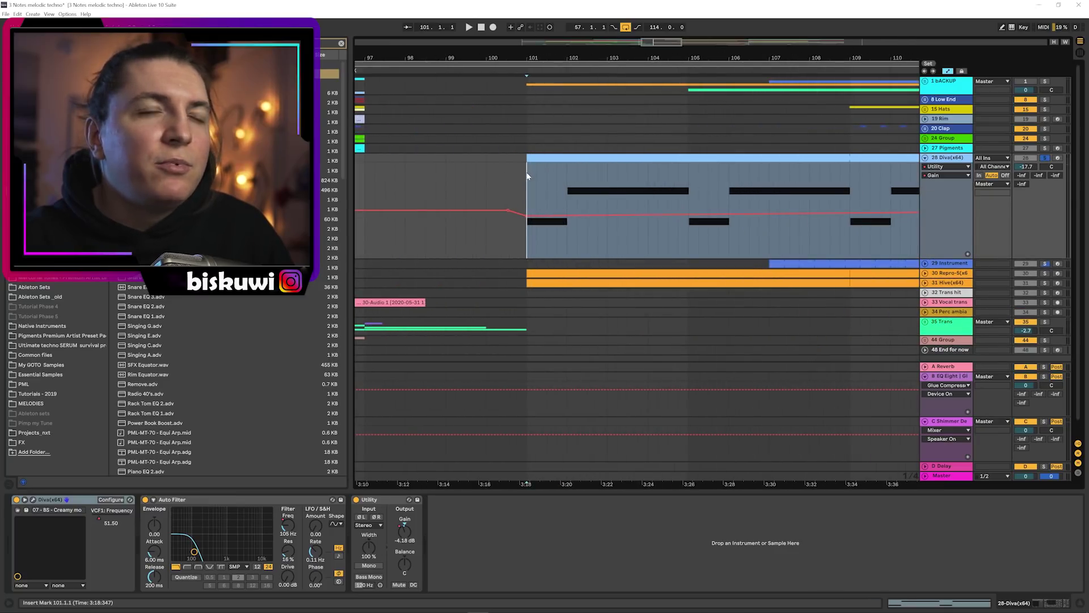
key("space")
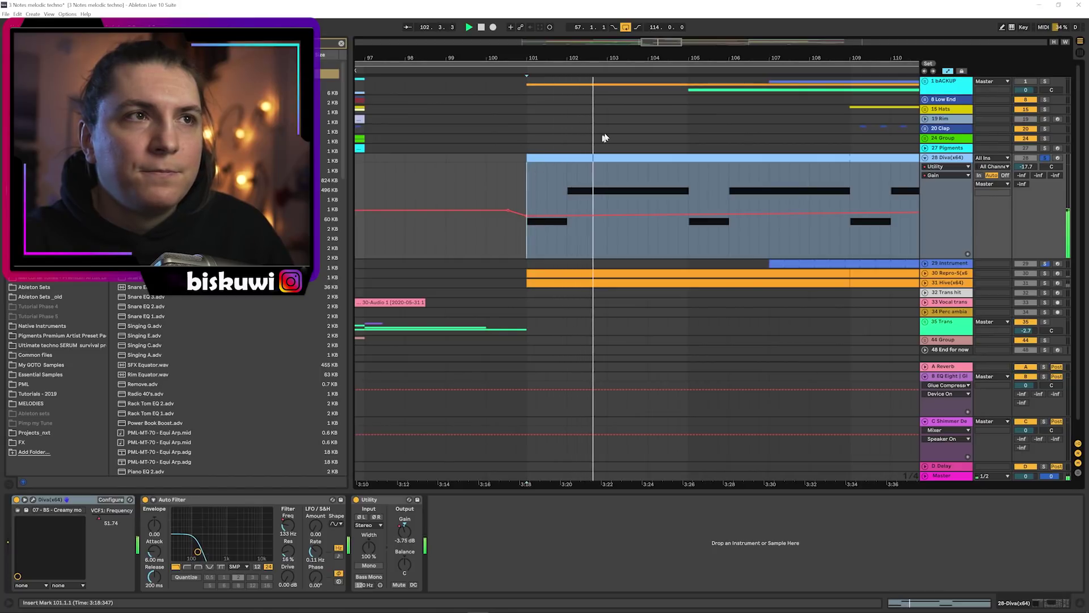
key("space")
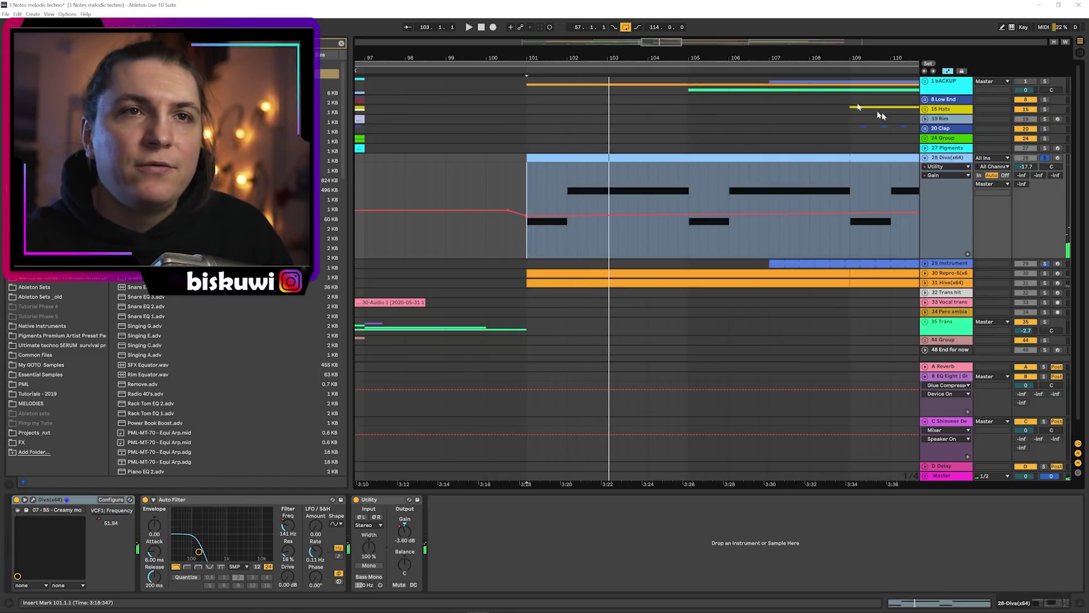
Unsolo the 28 Diva(x64) track and play the break with all tracks from bar 100
left_click(1046, 159)
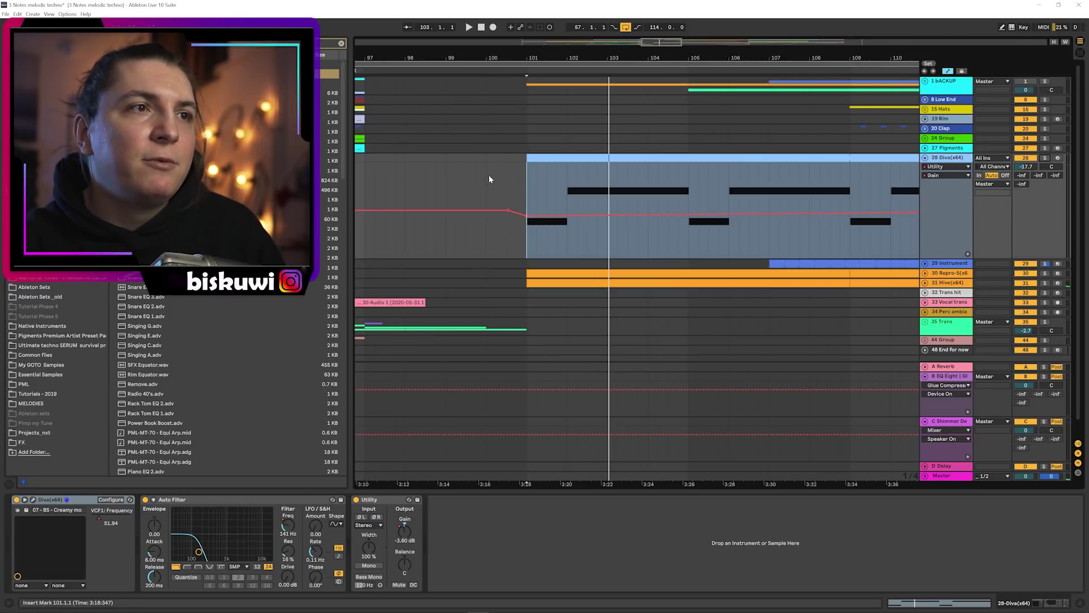
left_click(486, 175)
key("space")
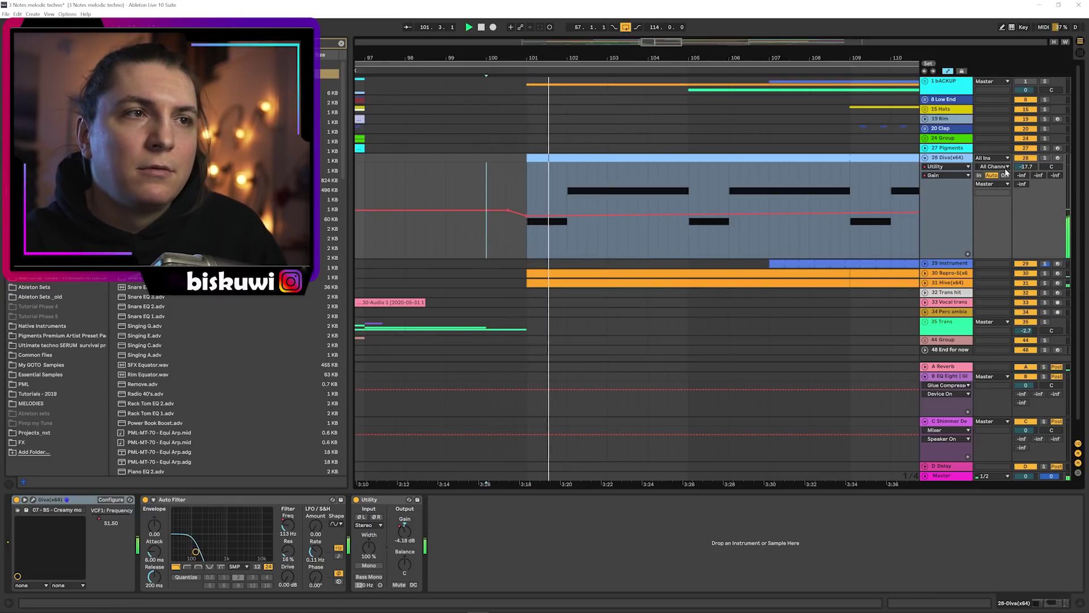
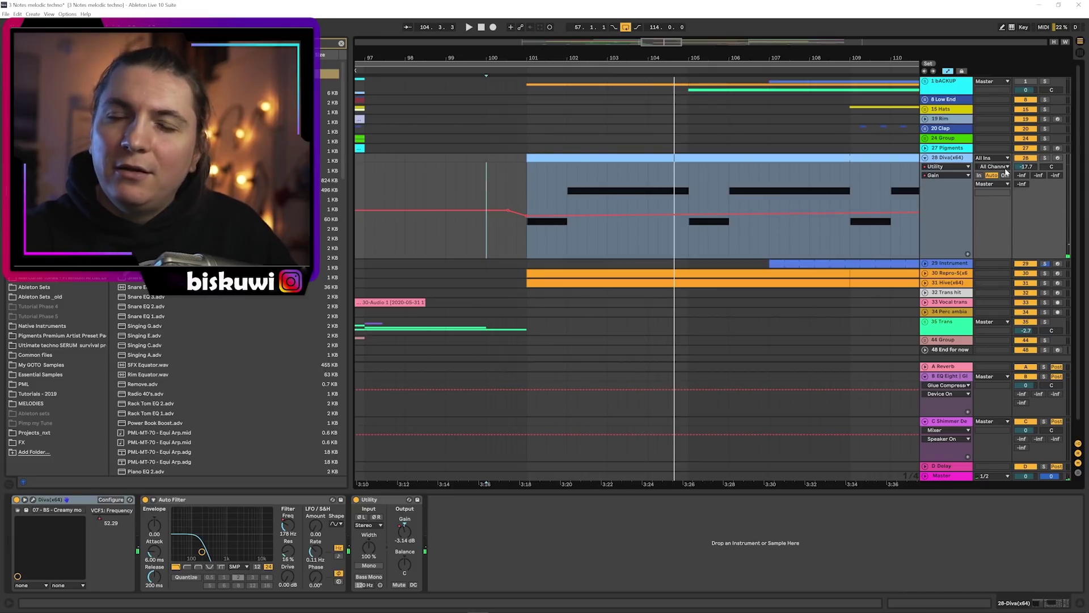
Fold the 28 Diva(x64) track and unfold the 29 Instrument track to show its break and chorus clips
left_click(925, 158)
left_click(925, 168)
left_click_drag(767, 57, 634, 57)
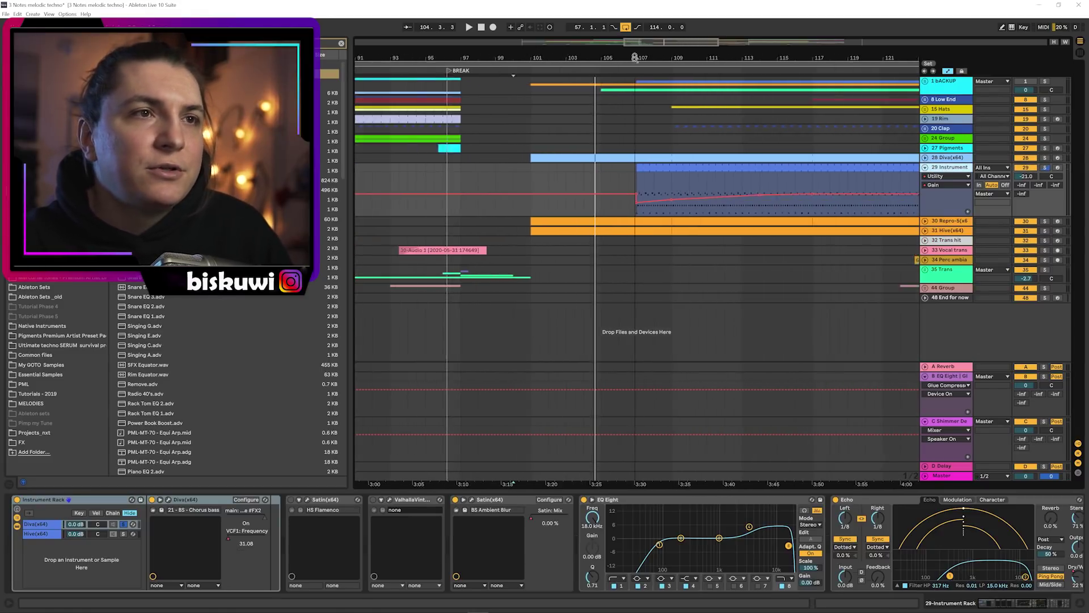
left_click_drag(702, 52, 701, 34)
left_click(640, 169)
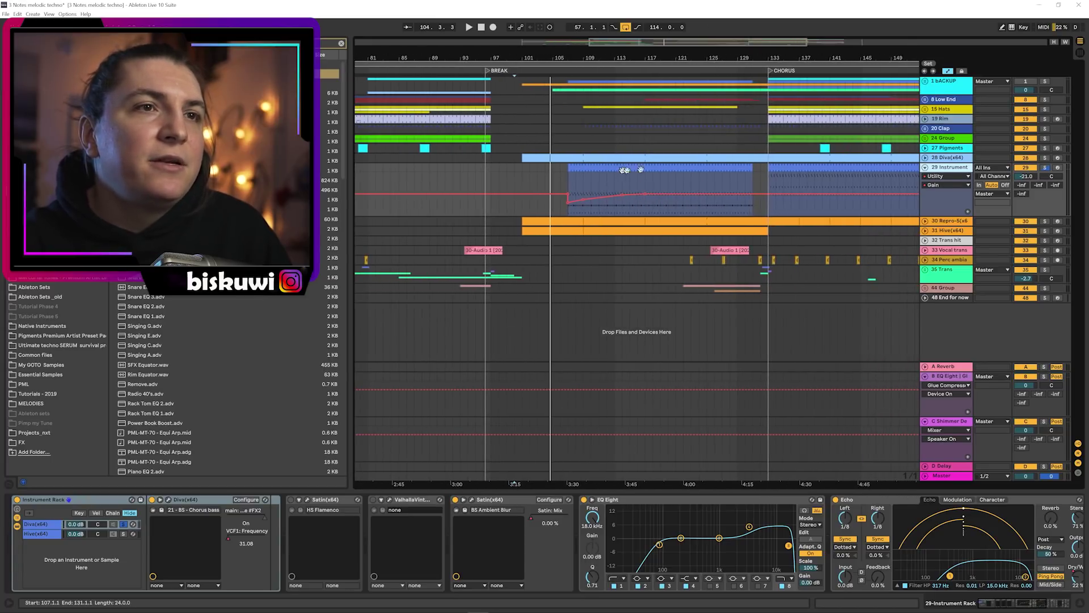
Open the notes of the 29 Instrument chorus clip and play it soloed from bar 134, turning the solo off during playback
double_click(800, 167)
scroll(524, 437, "down", 1)
left_click(524, 437)
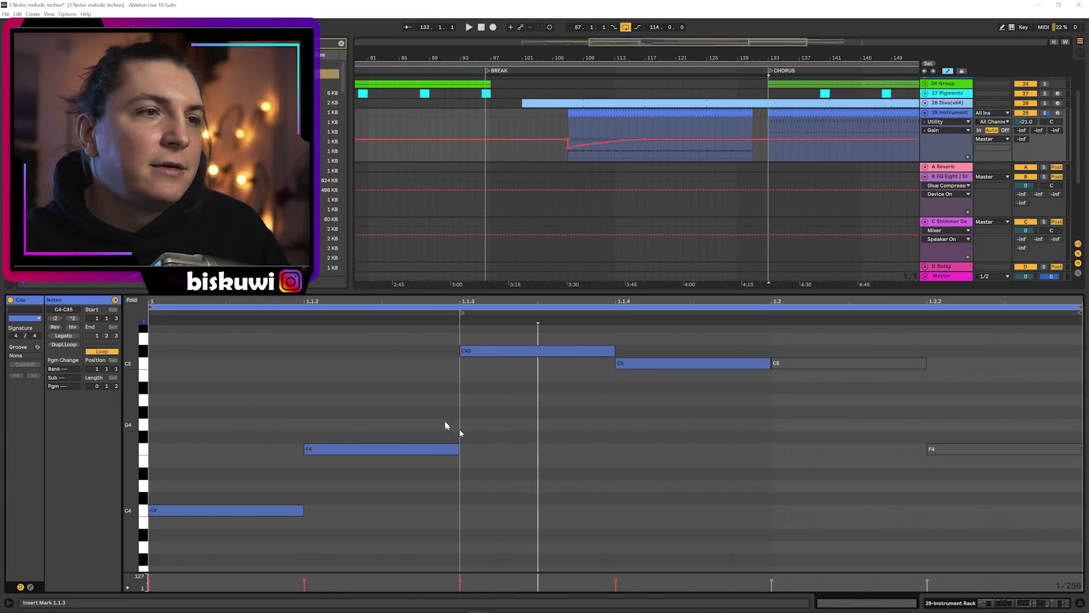
left_click(772, 127)
key("space")
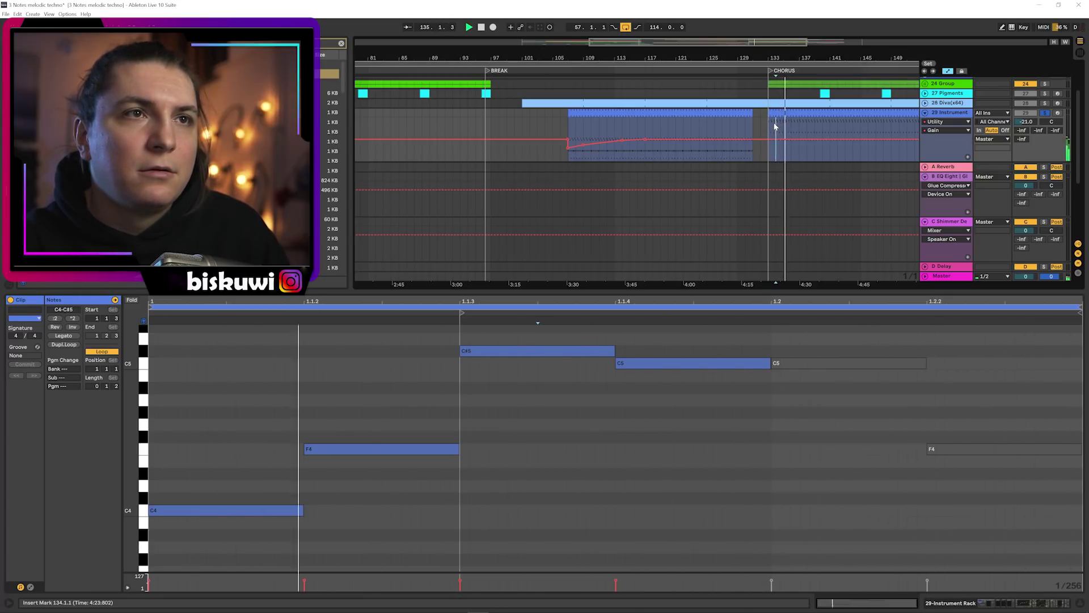
left_click(1047, 113)
key("space")
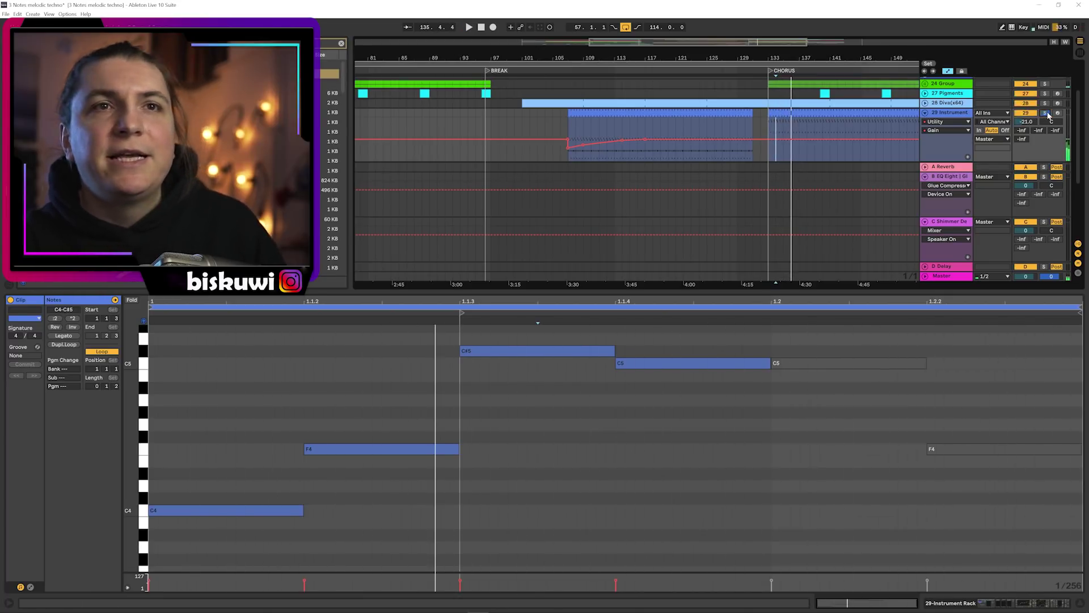
Examine the 29 Instrument device chain through the EQ Eight, Echo, Compressor and Utility
key("shift+Tab")
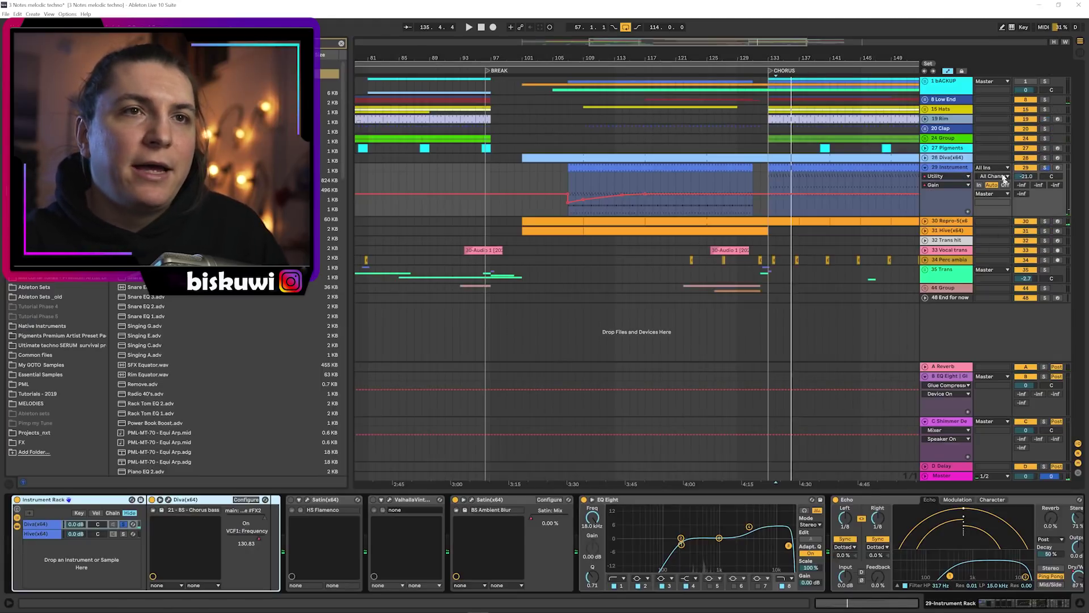
left_click(954, 170)
left_click_drag(965, 606, 1038, 600)
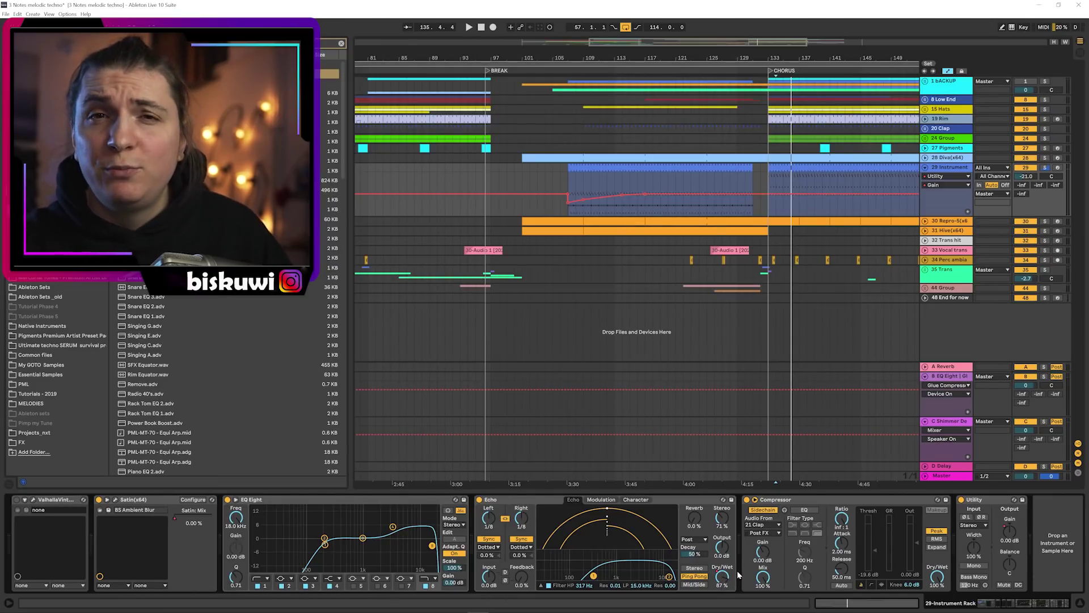
Check the notes of the 29 Instrument break clip and return to its device chain
double_click(637, 168)
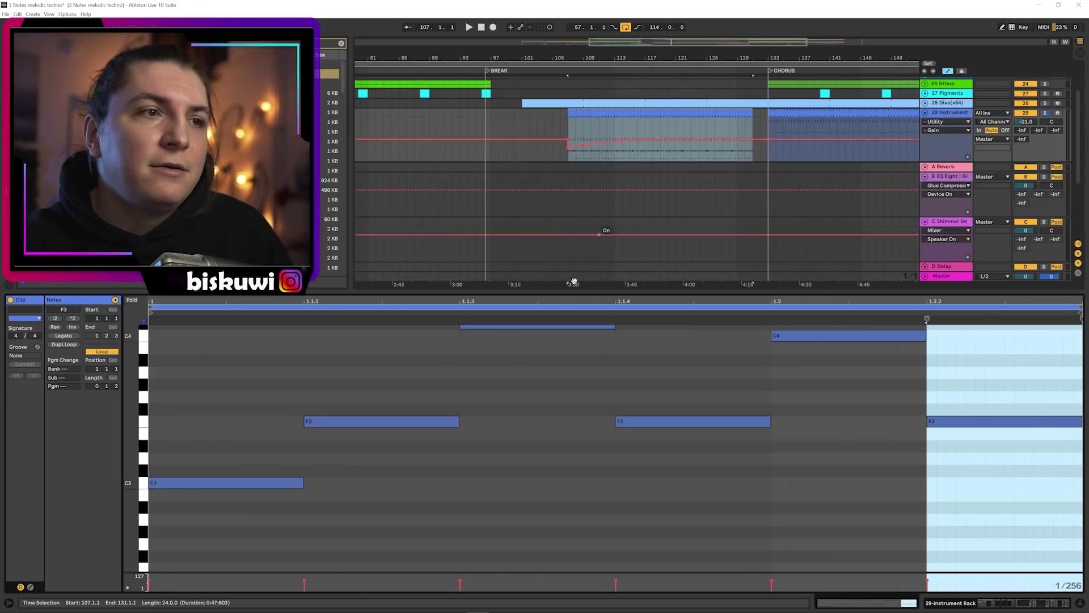
scroll(630, 397, "up", 1)
key("shift+Tab")
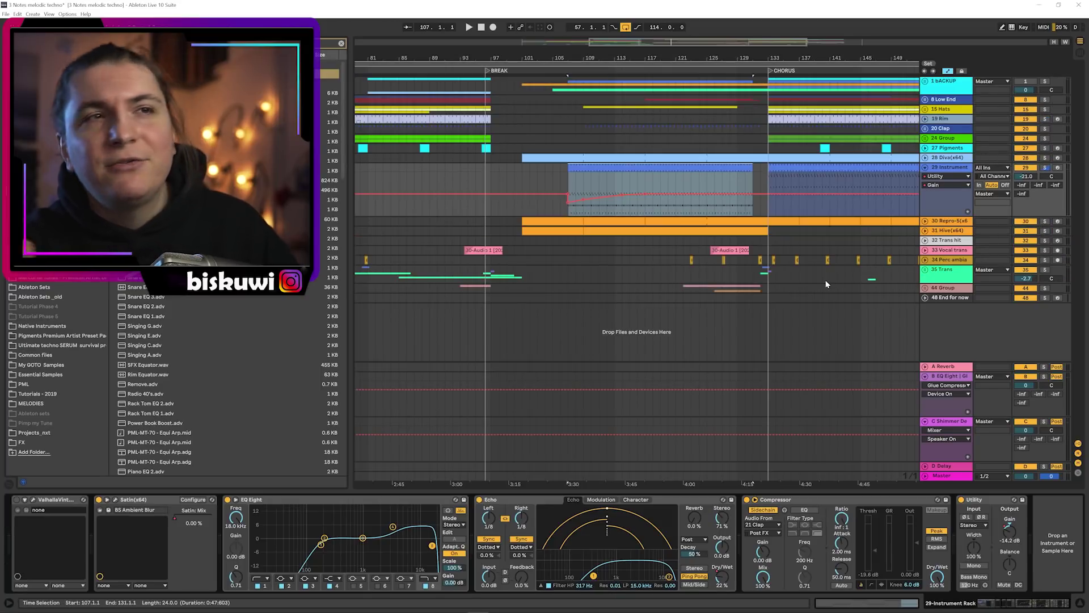
Fold the 29 Instrument track, unfold 30 Repro-5 and examine its Filter: Cutoff and EQ Eight frequency automation
left_click(926, 169)
left_click(937, 177)
left_click(926, 177)
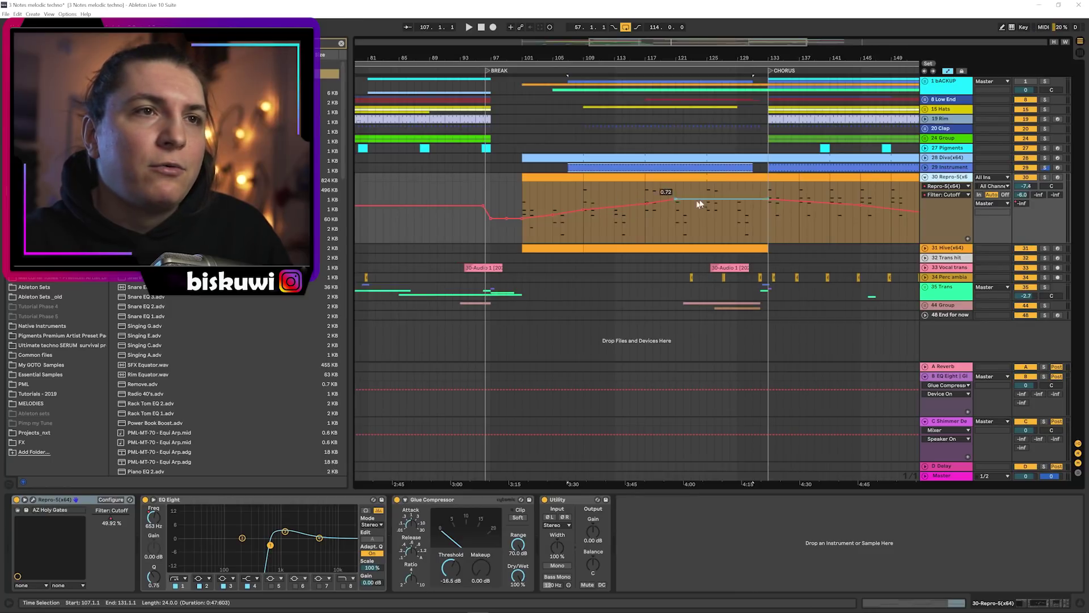
left_click(960, 186)
left_click(951, 204)
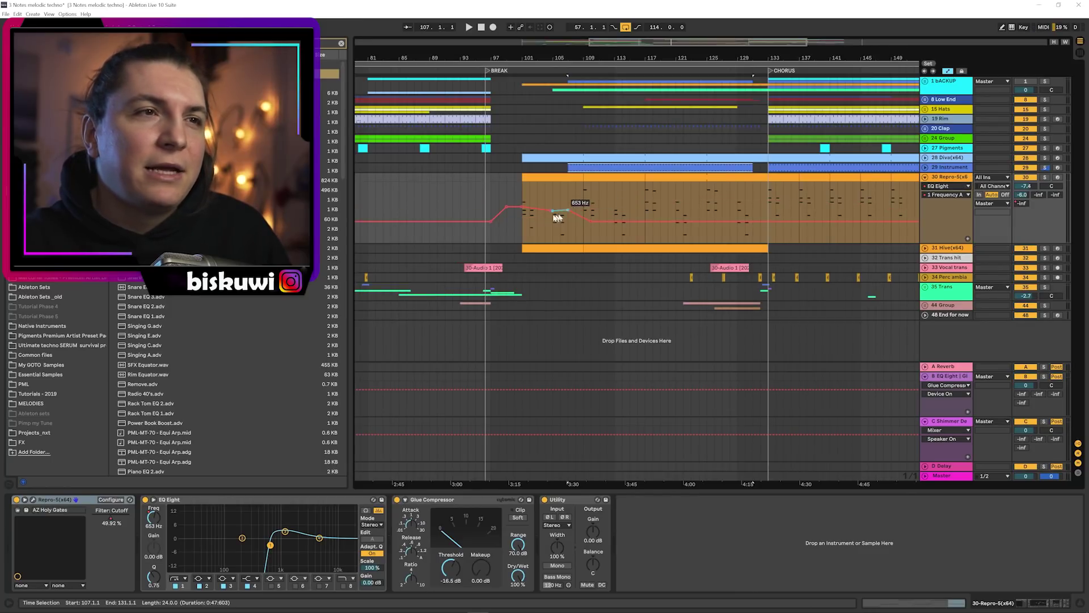
left_click(951, 194)
left_click(951, 187)
Solo the 30 Repro-5 track and play it from bar 101, where its break clip starts
left_click(525, 189)
left_click(1044, 177)
key("space")
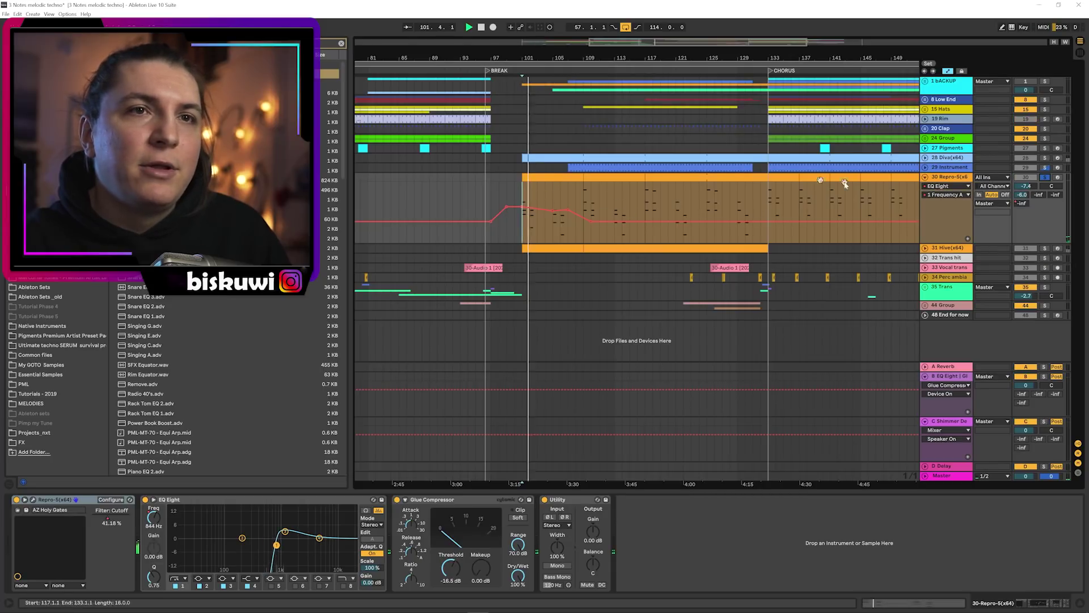
Unfold the 31 Hive(x64) track, solo it, listen to the break from bar 101 and select its Auto Pan
left_click(926, 250)
left_click(947, 248)
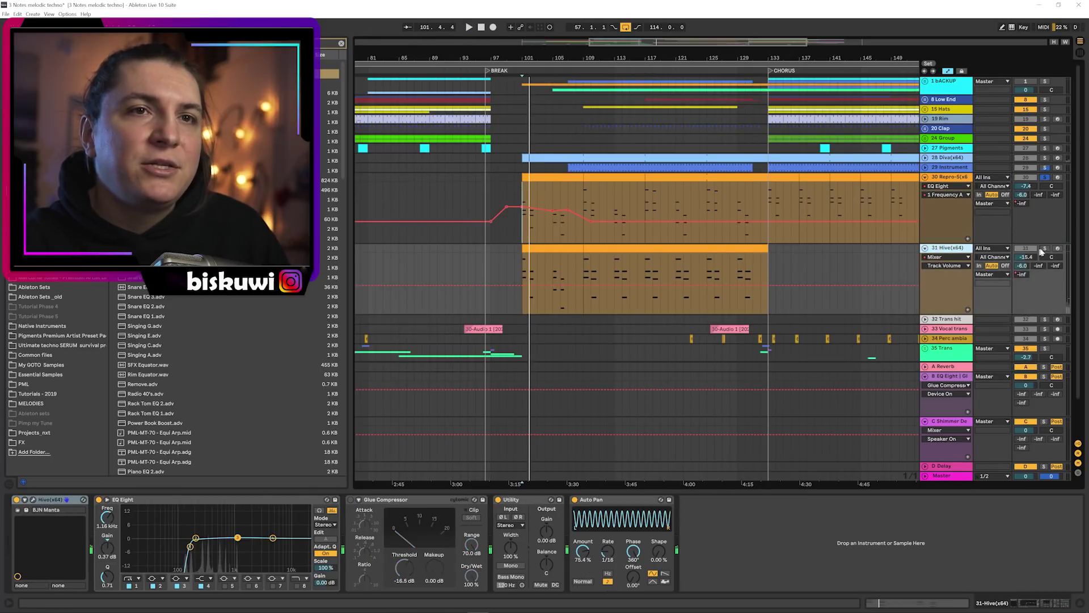
left_click(1045, 248)
key("space")
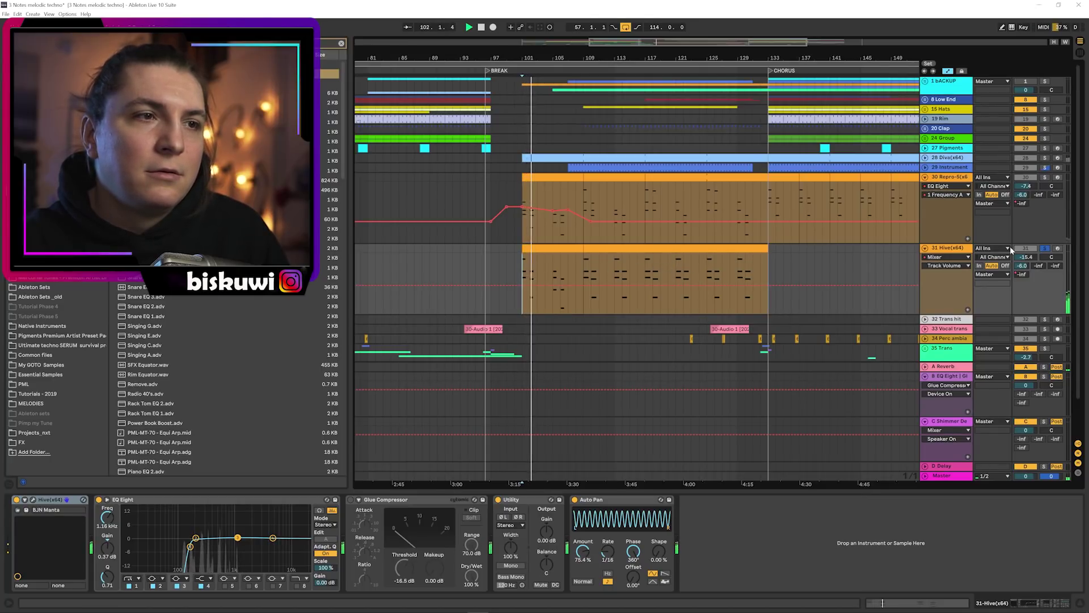
key("space")
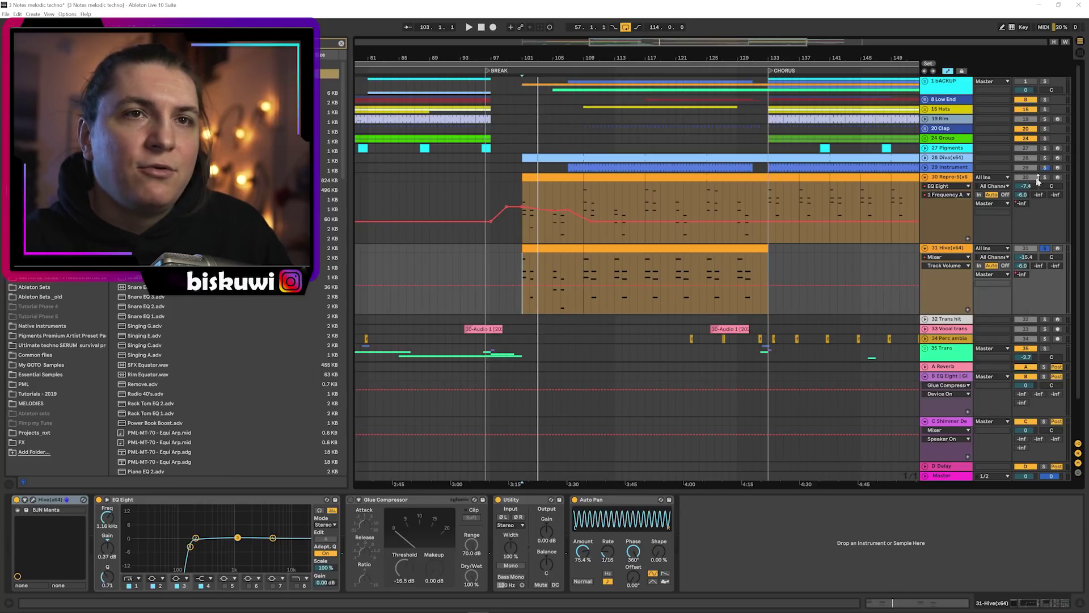
key("space")
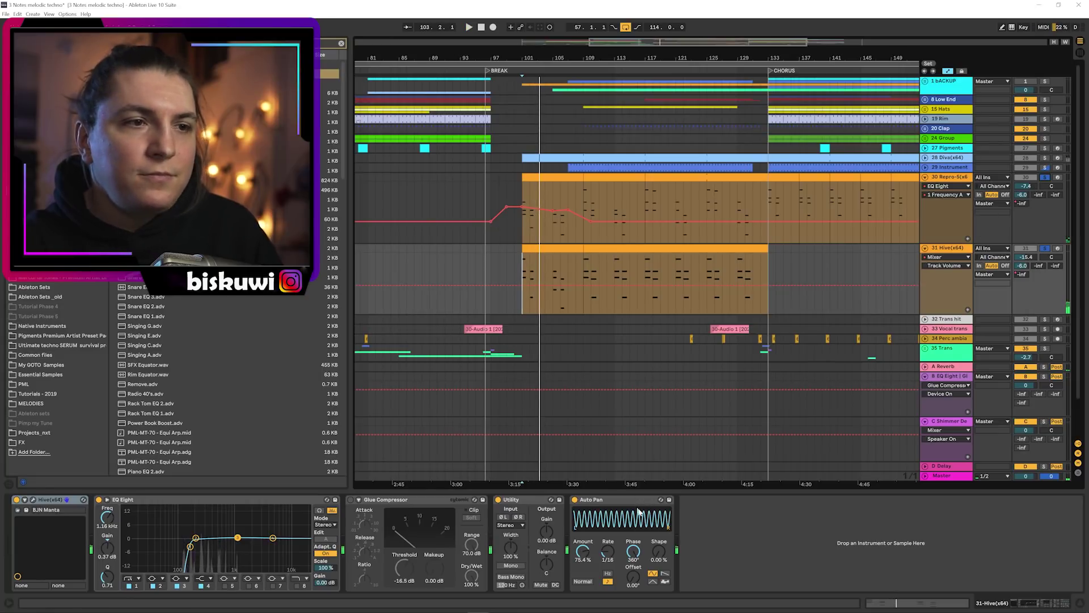
left_click(590, 502)
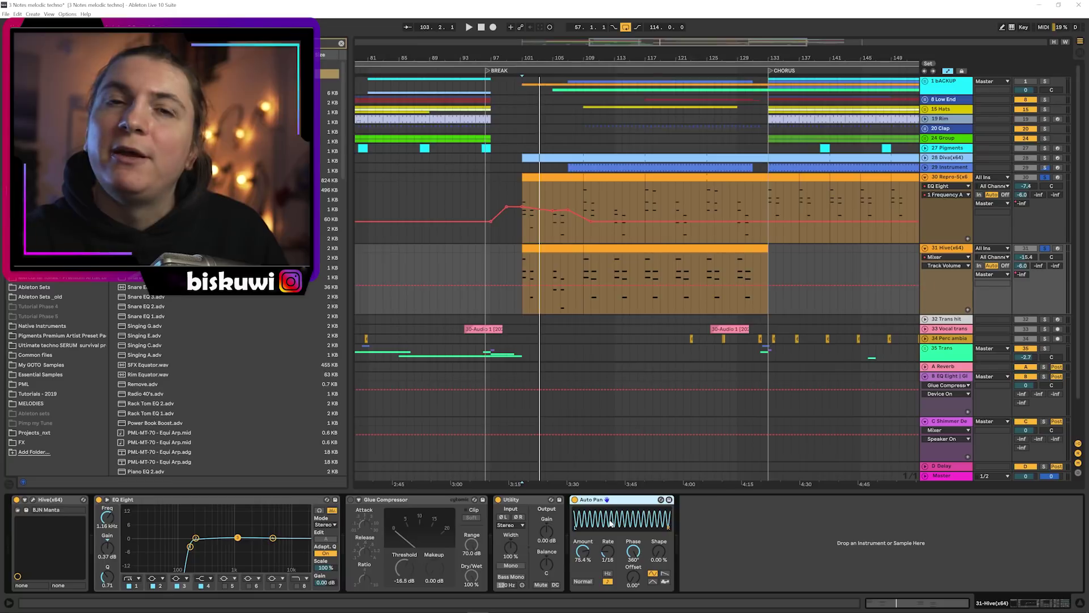
Play from bar 101 and check the devices of the 32 Trans hit, 33 Vocal trans and 34 Perc ambiance tracks
left_click(940, 321)
key("space")
left_click(936, 330)
left_click(939, 339)
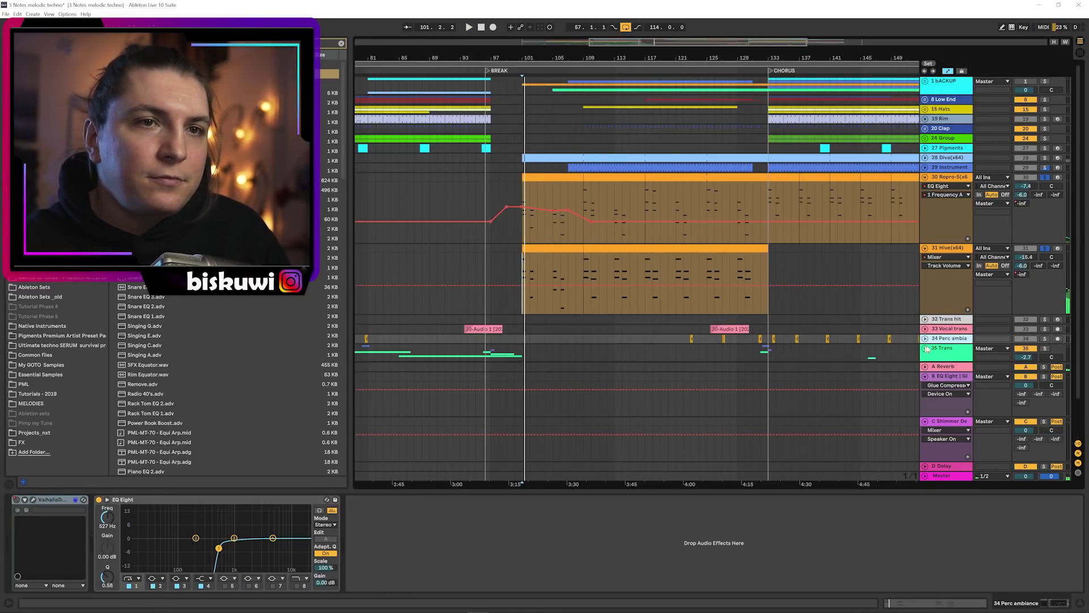
Unfold all tracks, examine the arrangement from the 35 Trans group back up to the 1 bACKUP group, and fold everything
scroll(913, 339, "down", 2)
left_click(926, 306, "alt")
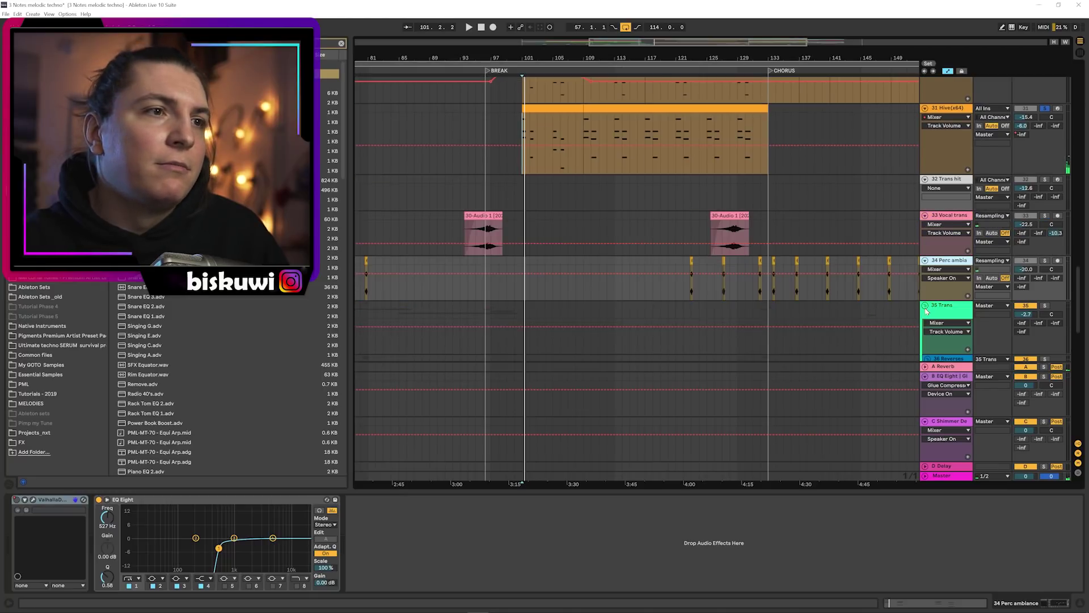
left_click_drag(666, 55, 666, 19)
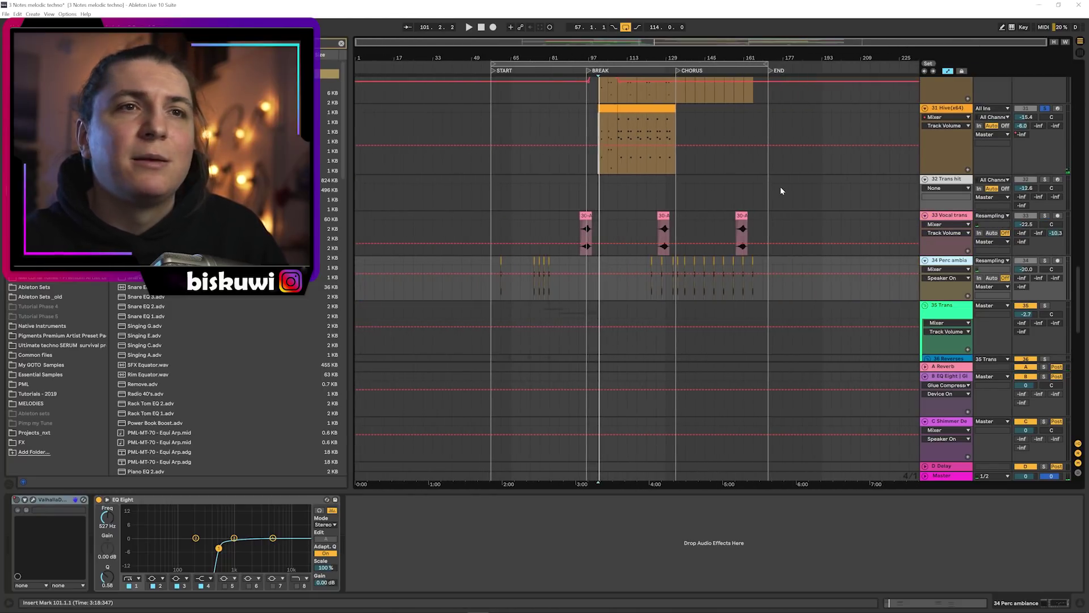
scroll(927, 223, "down", 10)
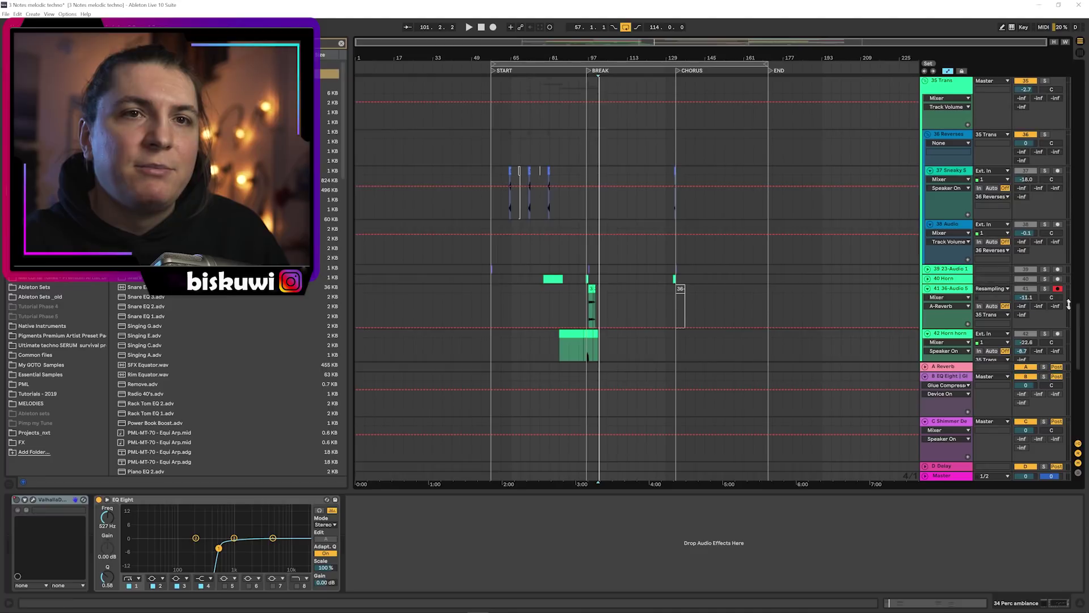
left_click_drag(1081, 327, 1079, 82)
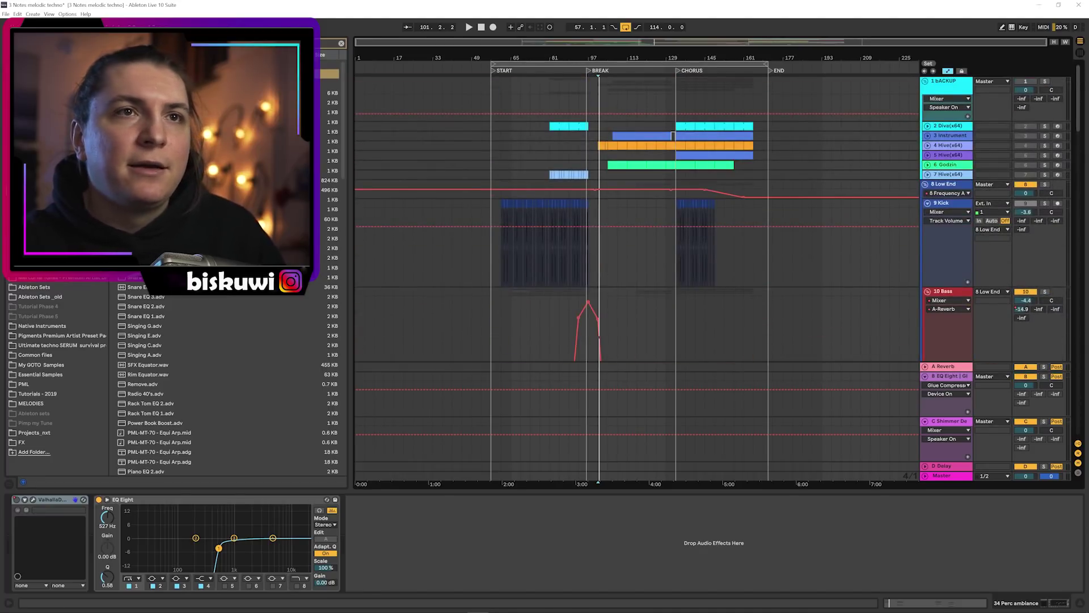
left_click(926, 81, "alt")
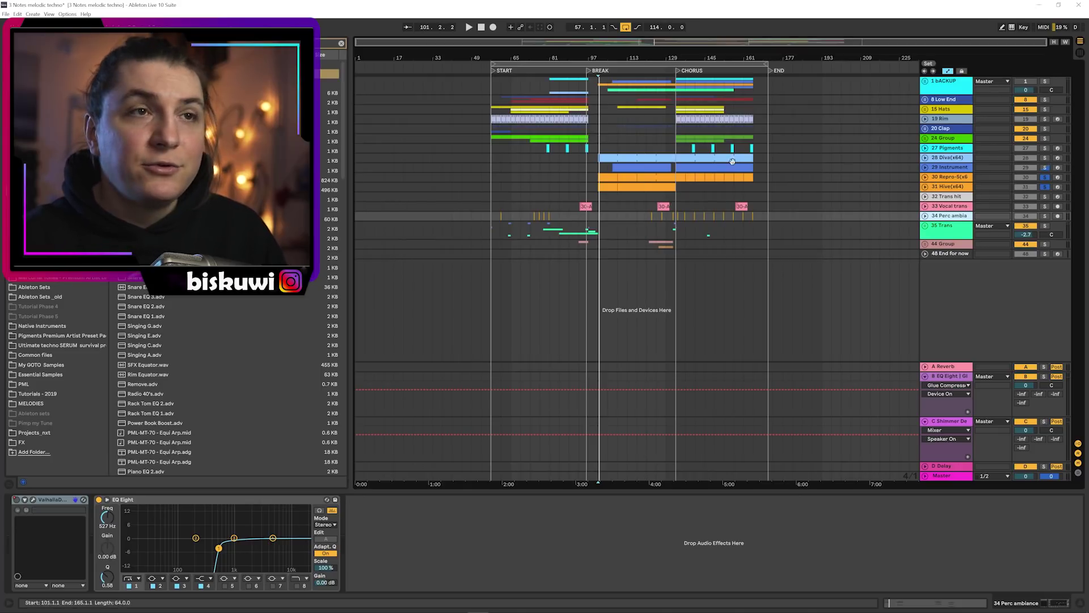
Highlight all tracks from bar 57 to bar 171, clear the selection and start playback from the START locator
left_click_drag(769, 251, 491, 73)
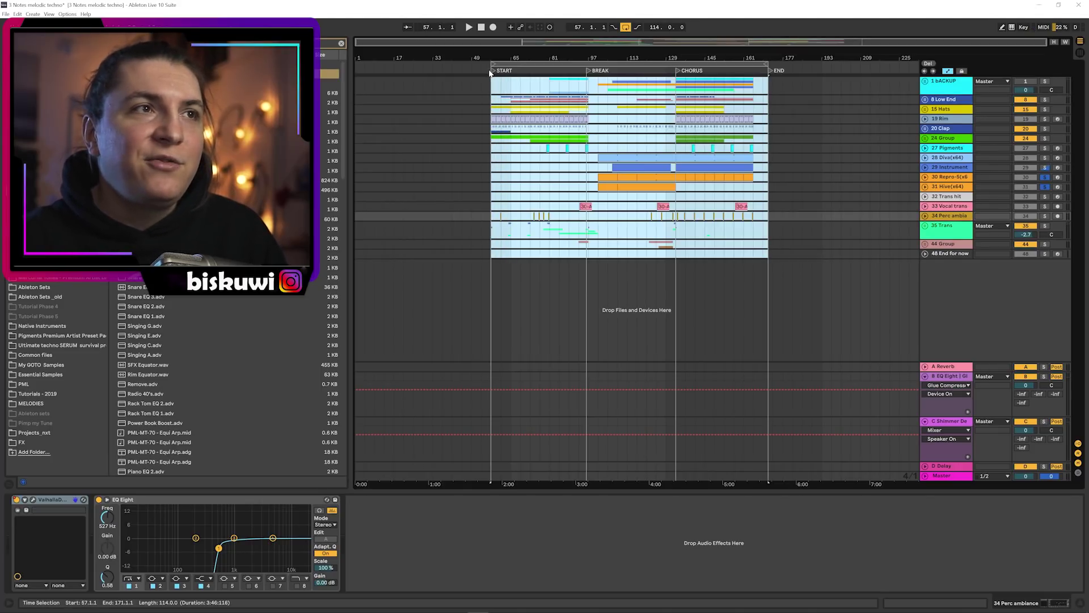
left_click(831, 157)
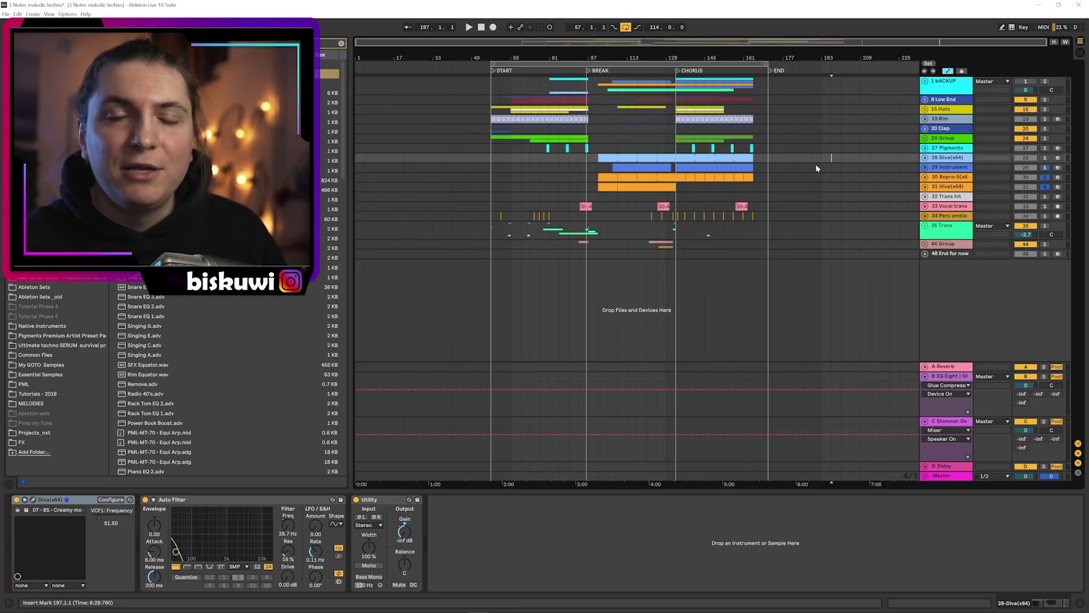
left_click(490, 84)
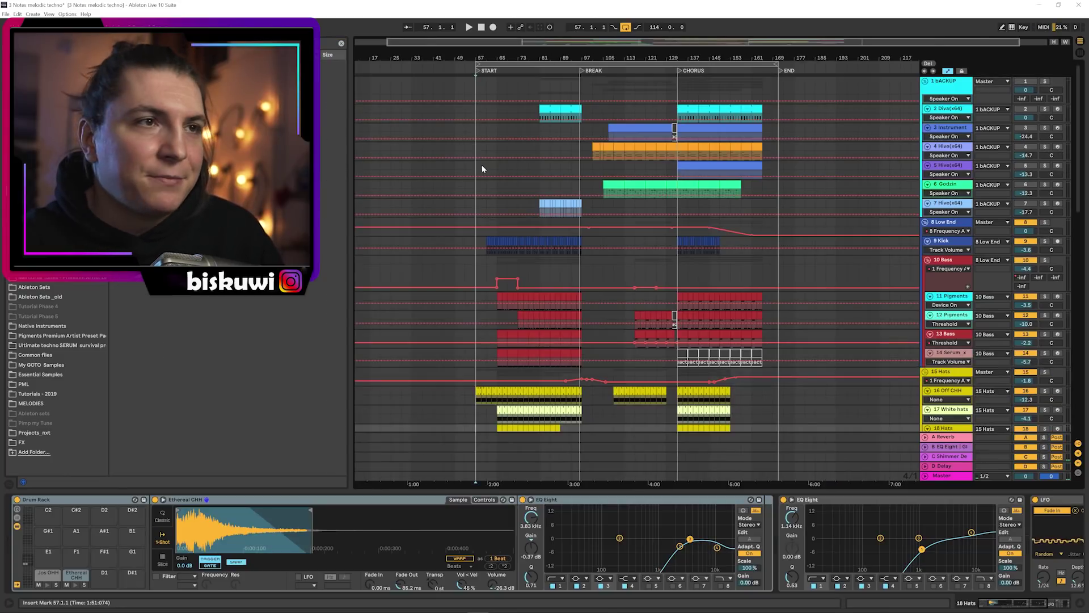
key("space")
Show the Utility Gain automation of the 20 Clap group and open the group's device chain
scroll(501, 271, "down", 3)
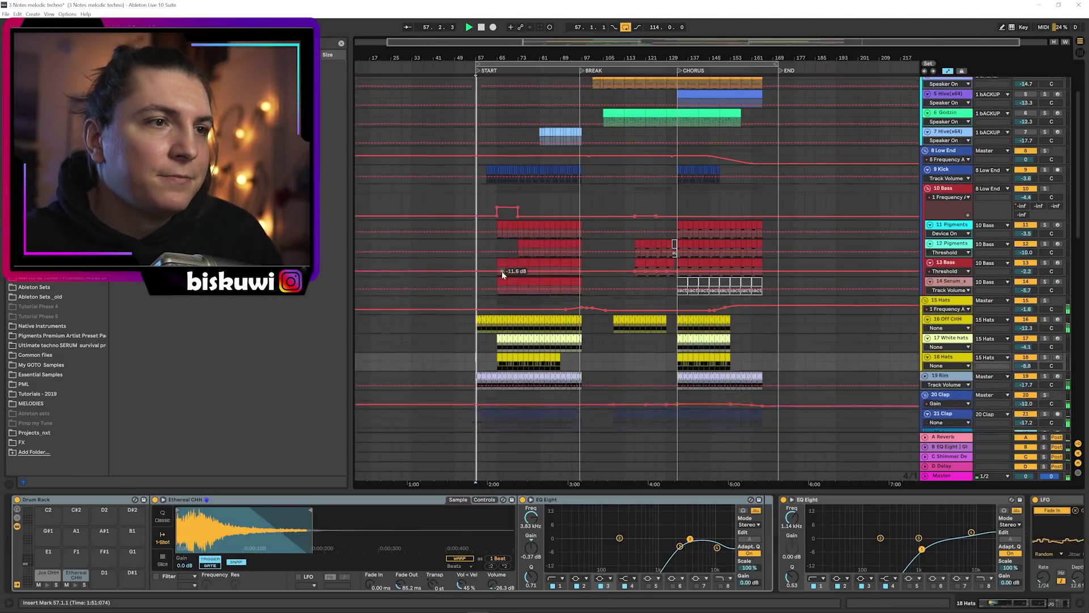
scroll(501, 270, "down", 3)
left_click(957, 272)
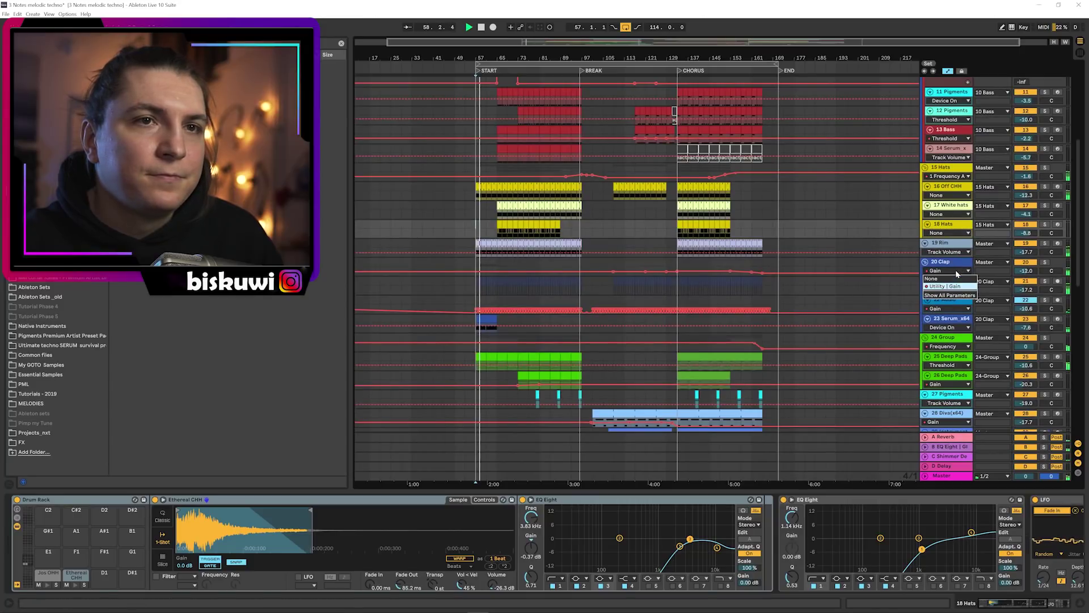
left_click(955, 286)
left_click(938, 263)
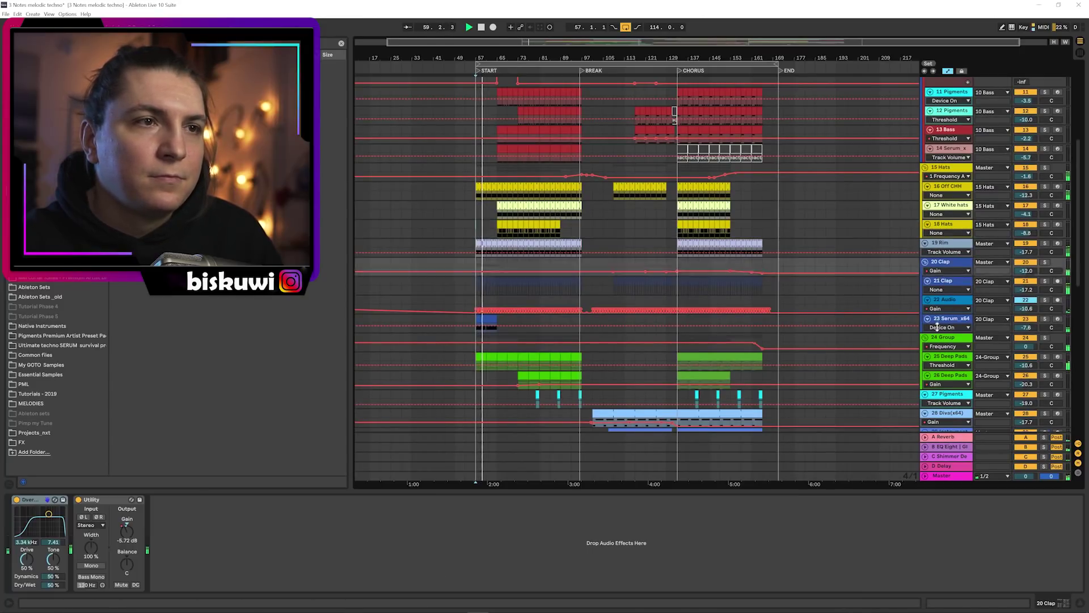
Review the remaining tracks down to 48 End for now, hide the automation lanes and fold all tracks
scroll(598, 307, "down", 4)
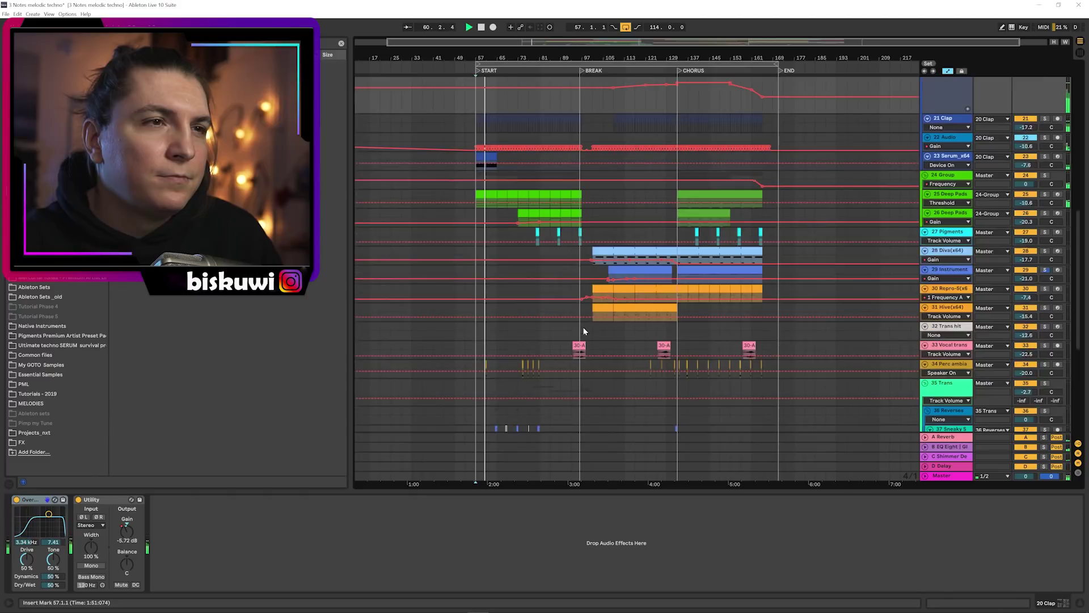
scroll(575, 340, "down", 6)
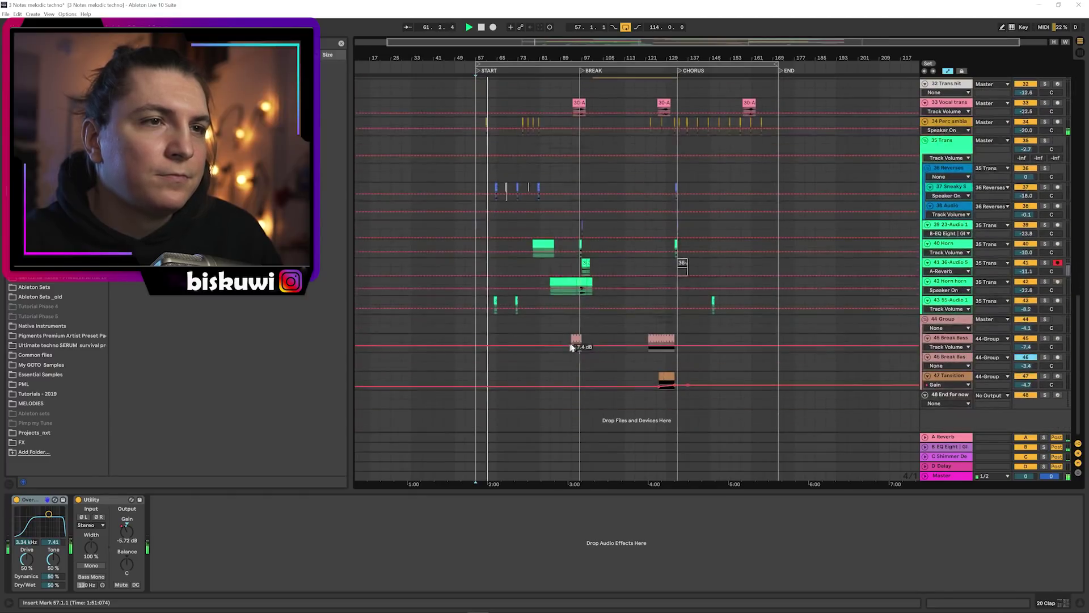
key("a")
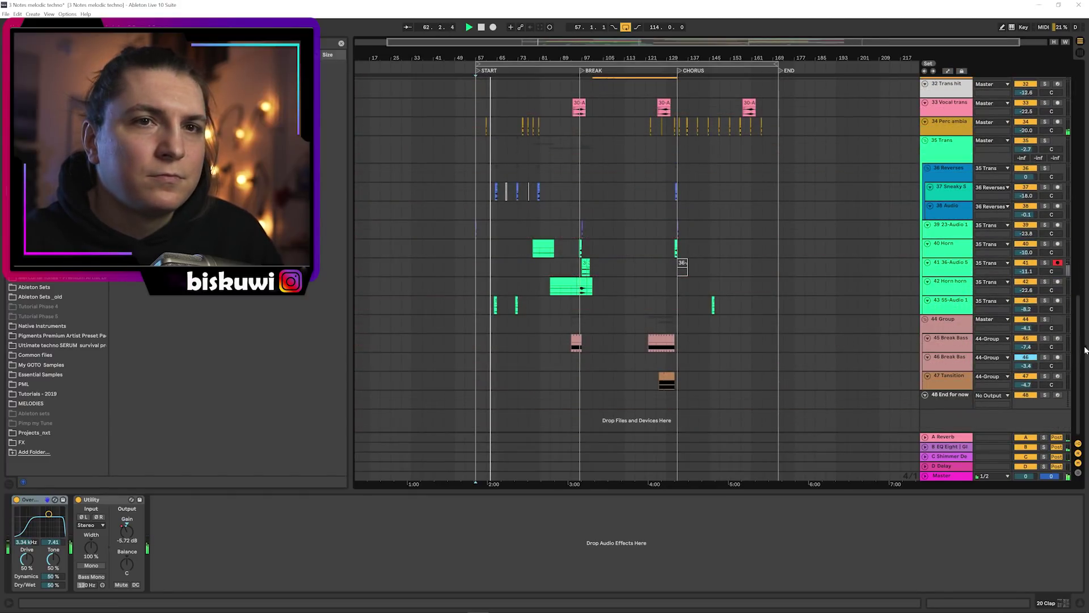
left_click(925, 395, "alt")
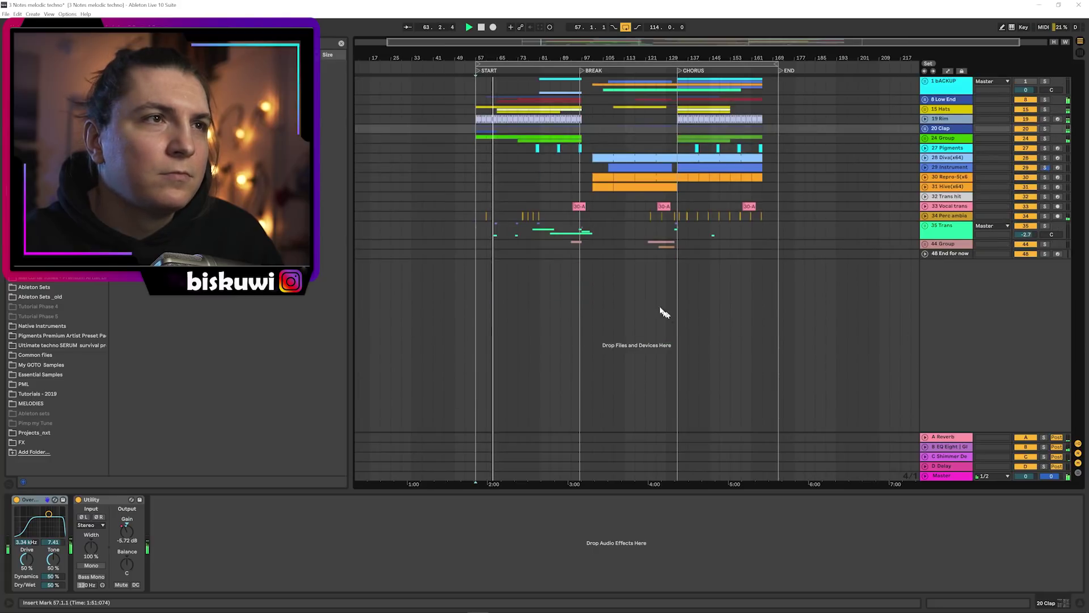
Show the 15 Hats group's devices and its C-Shimmer Delay send automation in an enlarged lane during playback
left_click_drag(511, 57, 514, 103)
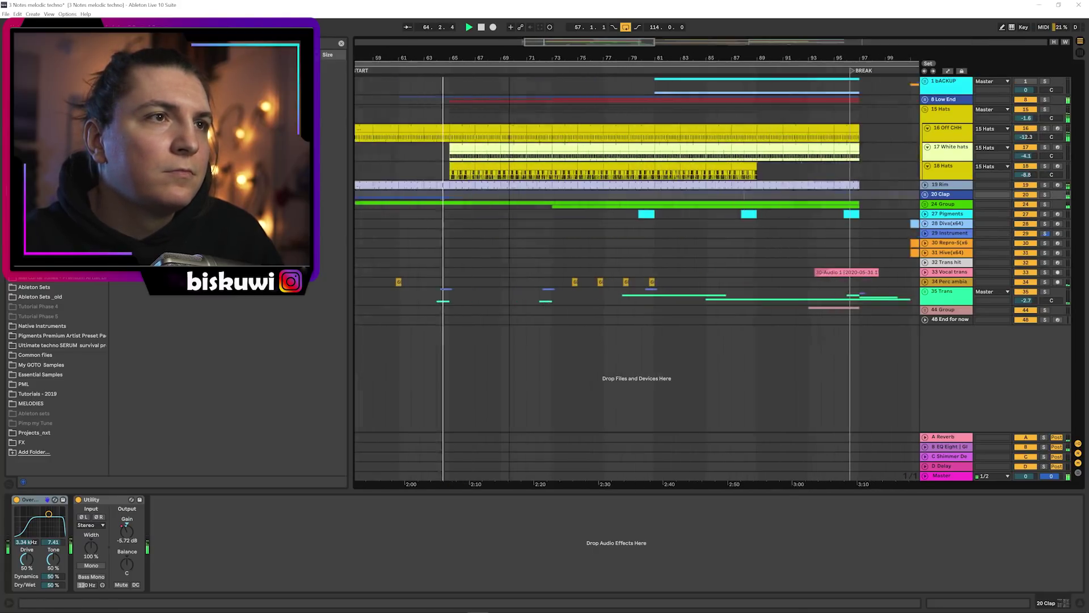
left_click(953, 121)
key("a")
left_click_drag(940, 124, 940, 176)
left_click_drag(741, 57, 708, 32)
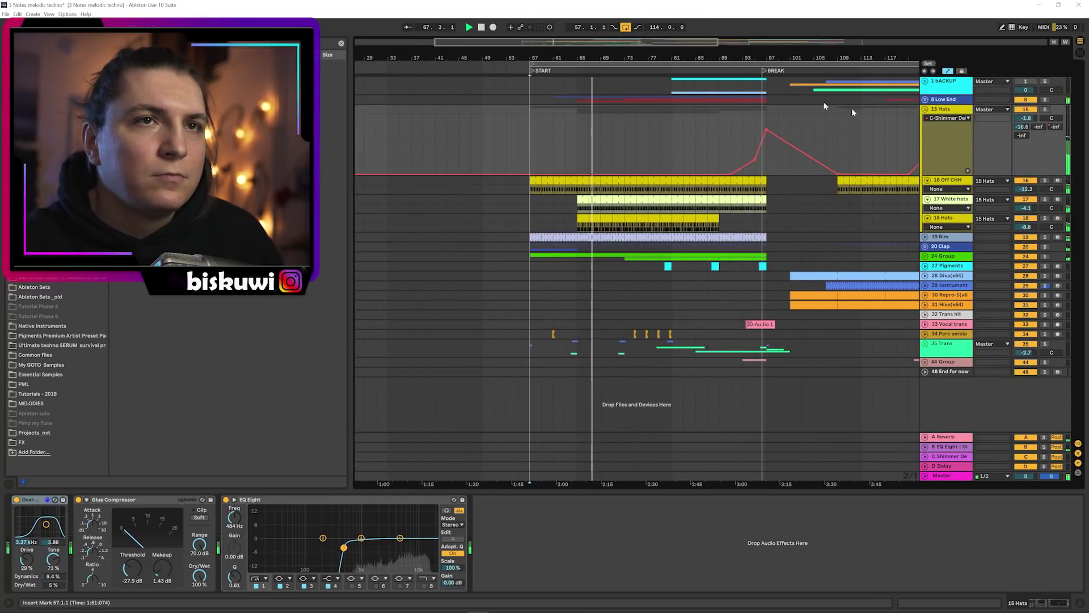
Fold the 15 Hats group and check the 19 Rim track's lane and device chain, leaving the track folded
left_click(926, 109)
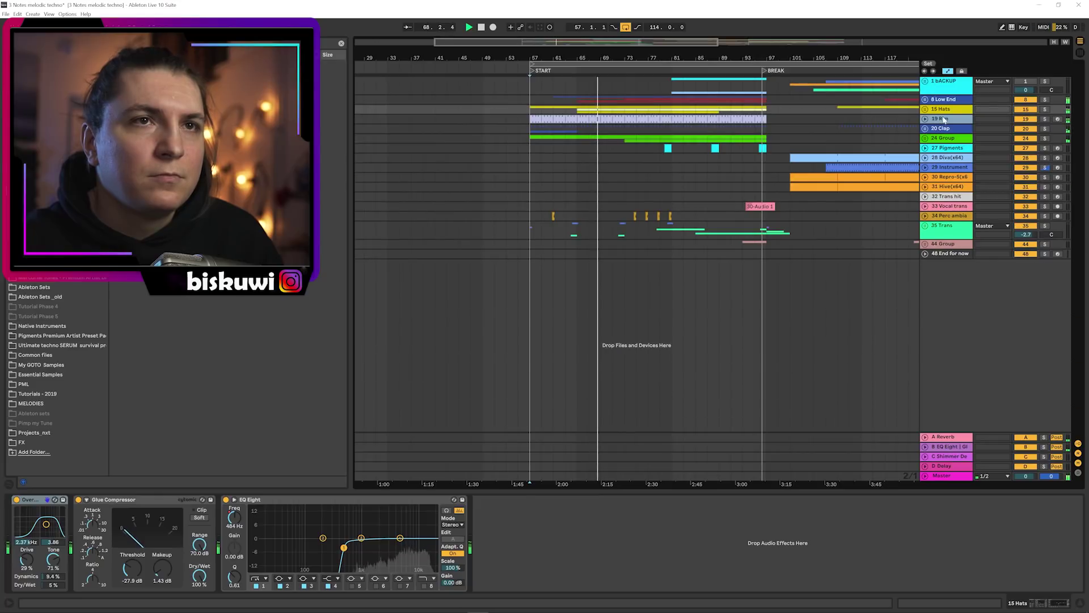
left_click(944, 119)
left_click(925, 119)
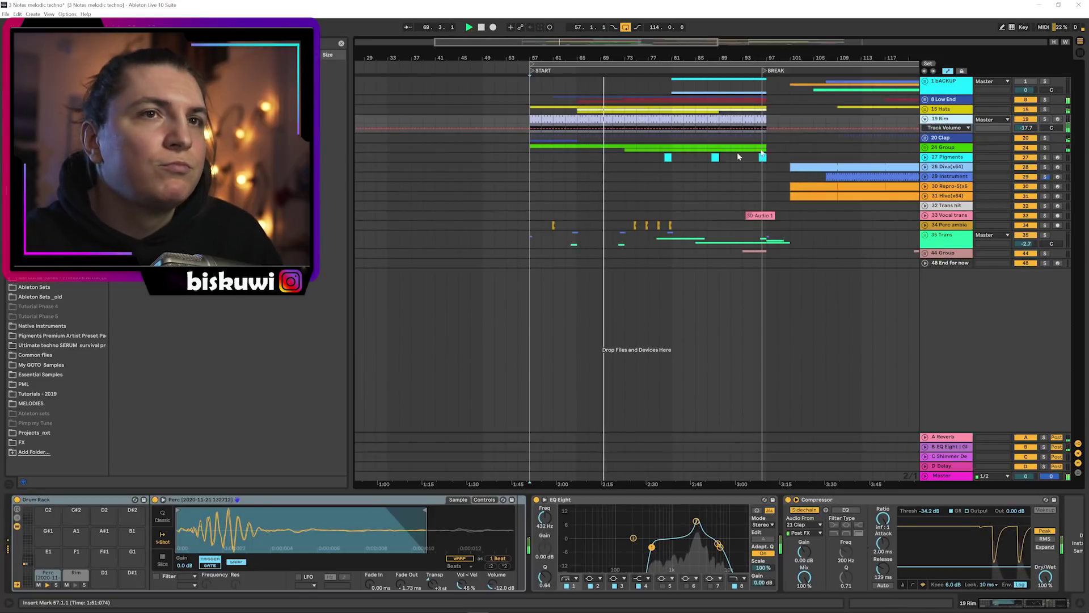
left_click(924, 119)
Unfold the 20 Clap group and examine the Gain automation of the group and its 22 Audio track through the chorus
left_click(924, 129)
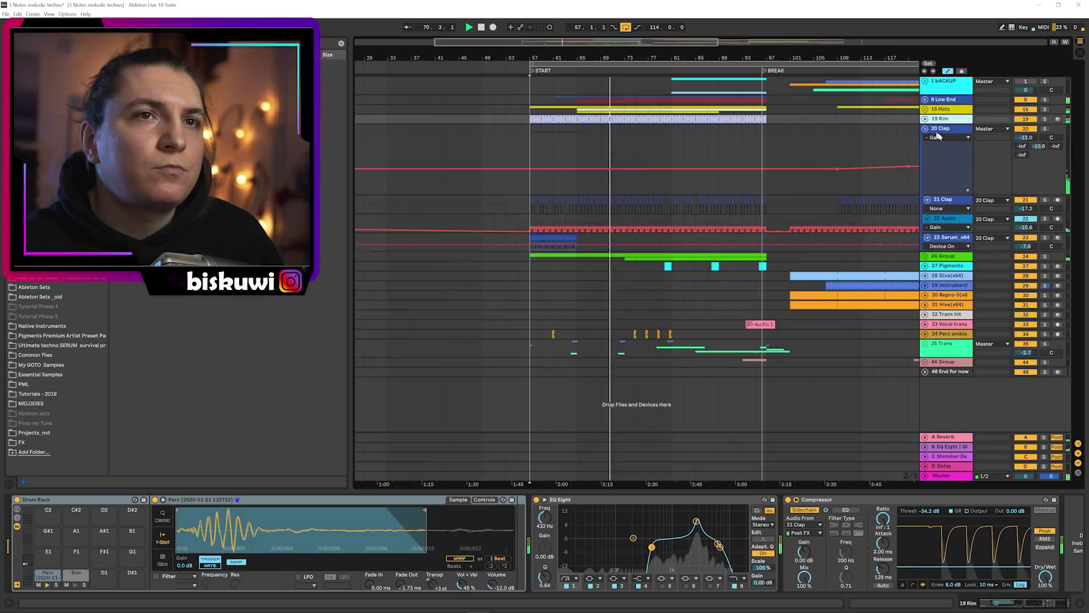
left_click(946, 219)
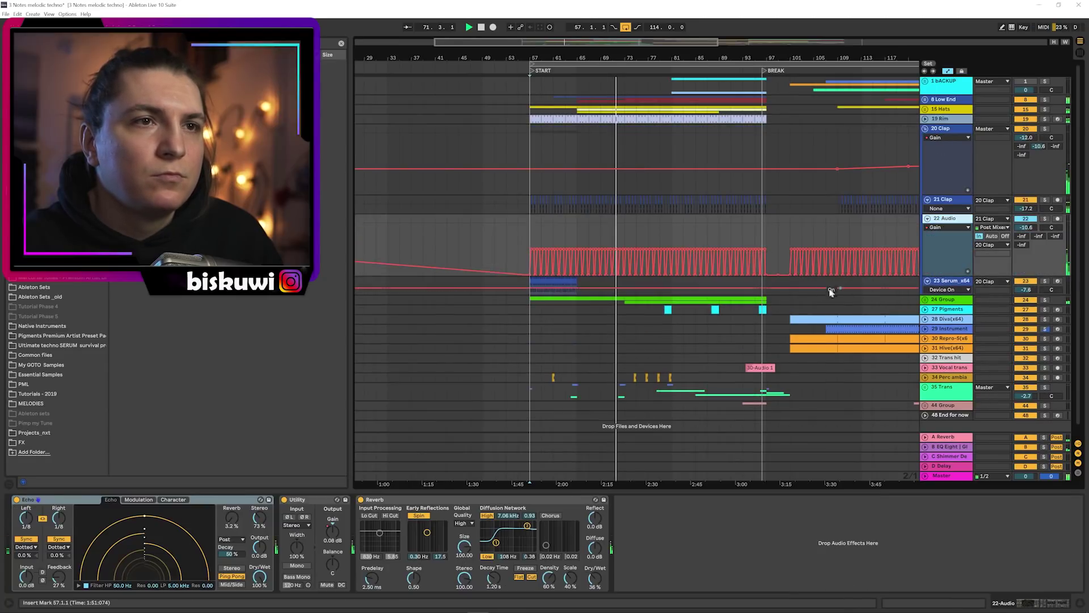
left_click(941, 139)
left_click(947, 154)
left_click_drag(772, 57, 631, 57)
left_click(930, 131)
left_click_drag(766, 59, 736, 49)
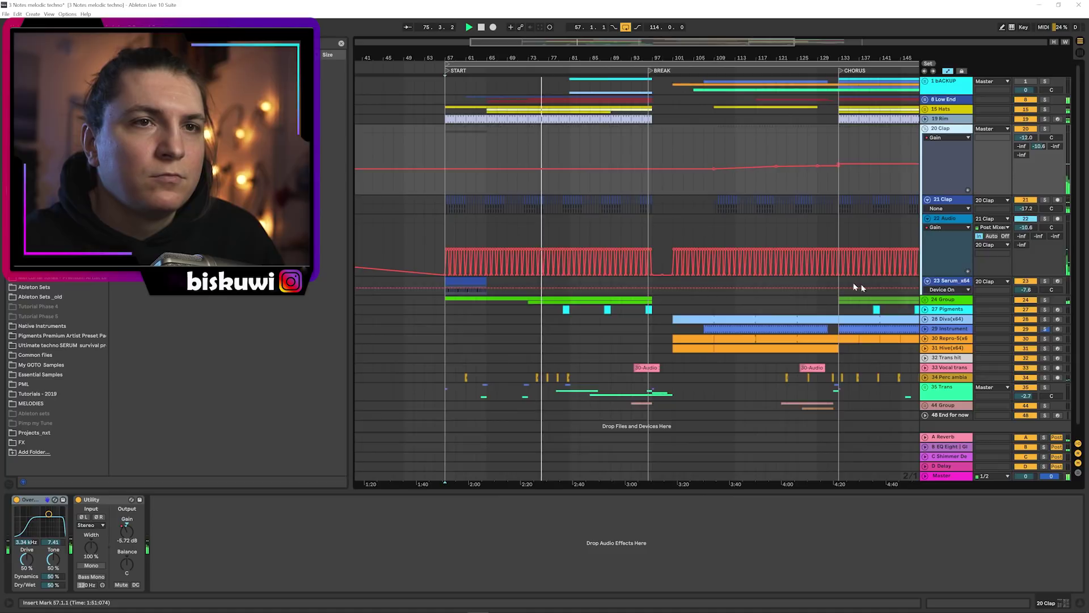
Unfold the 24 Group and enlarge both Deep Pads tracks to examine their notes, automation and devices
scroll(951, 266, "down", 1)
left_click(954, 272)
left_click(954, 290)
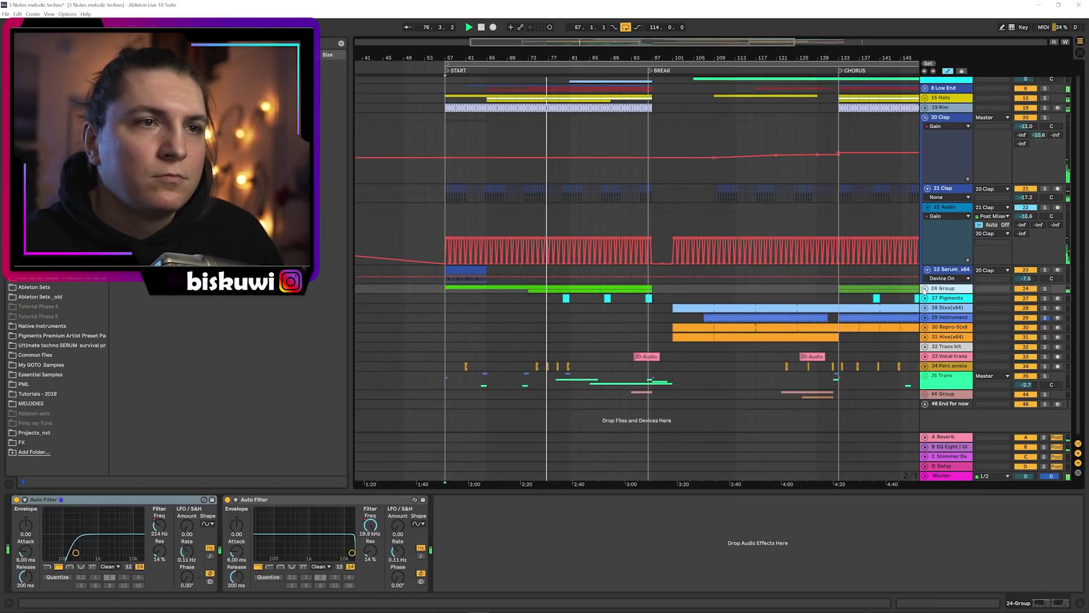
left_click(925, 288)
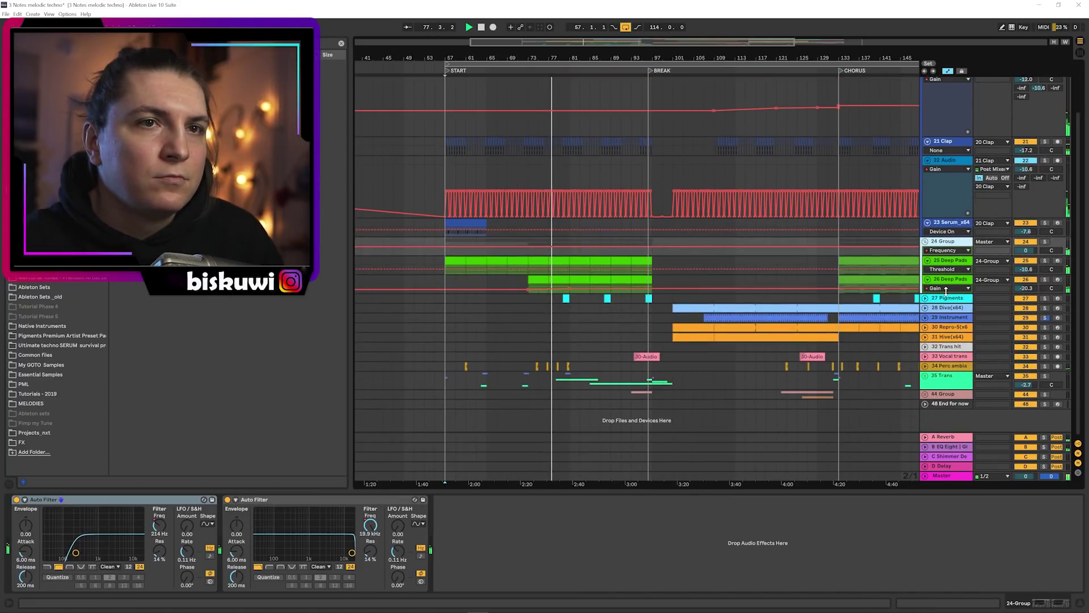
left_click_drag(945, 290, 946, 343)
scroll(718, 265, "down", 4)
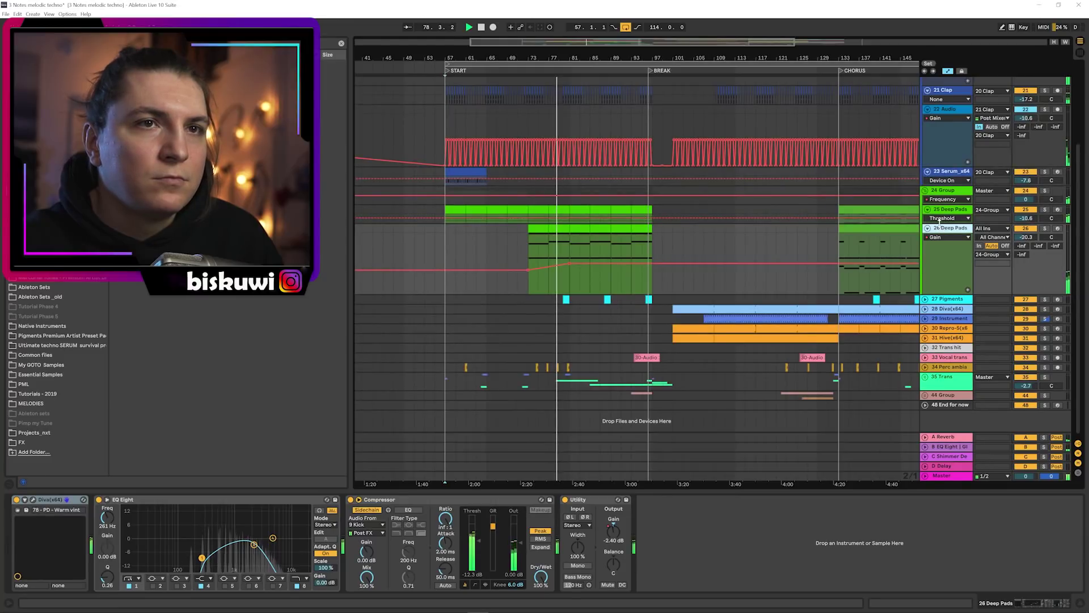
left_click_drag(939, 222, 887, 266)
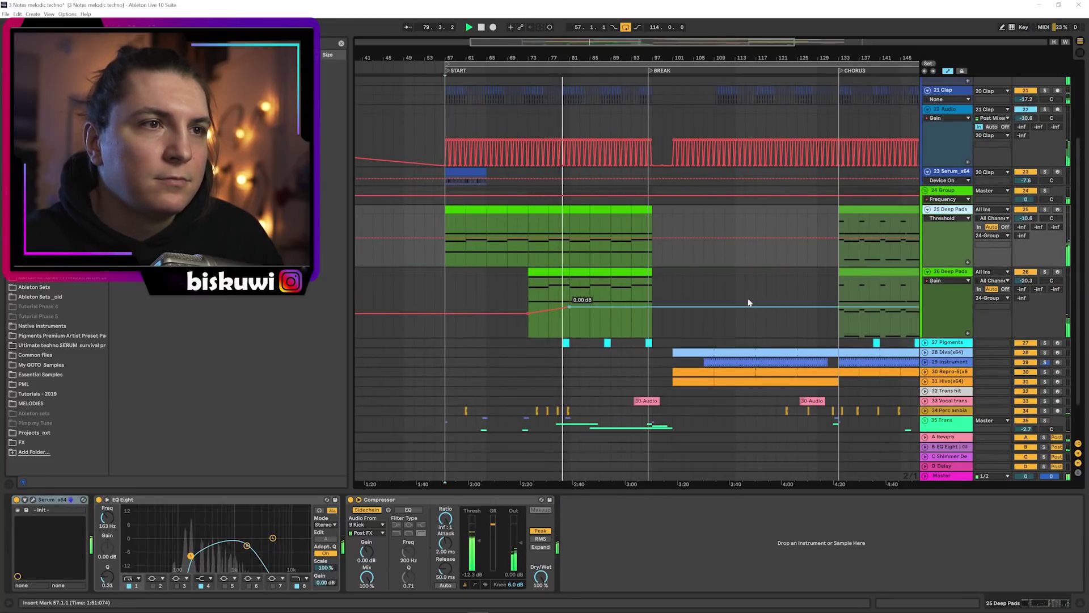
Fold the 20 Clap group and 24 Group, and recheck the 15 Hats group's C-Shimmer Delay automation around the break, leaving the group folded
scroll(749, 303, "down", 3)
left_click(926, 146)
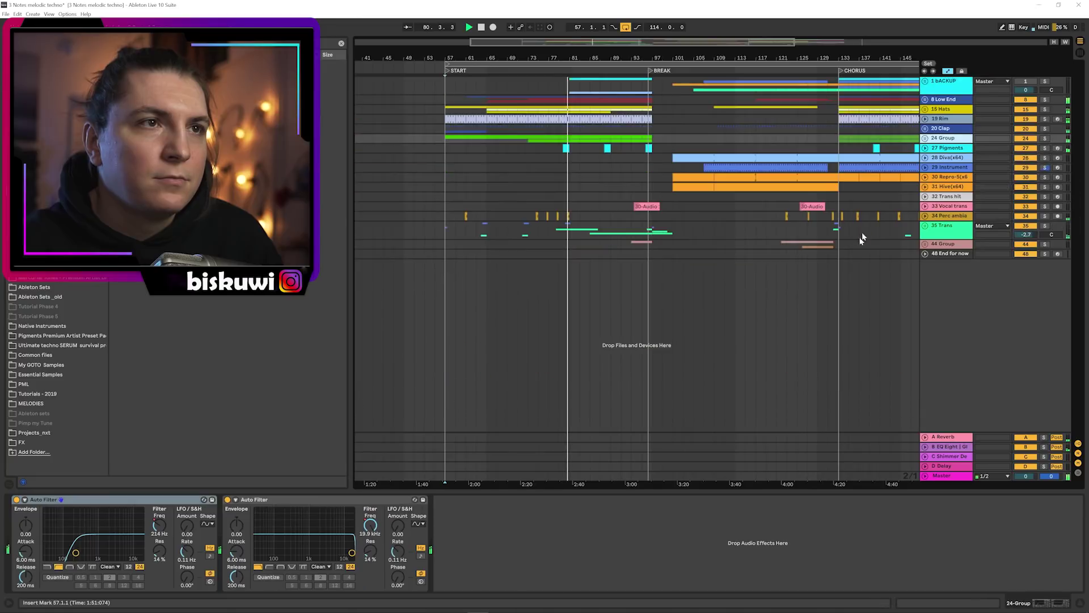
left_click(926, 109)
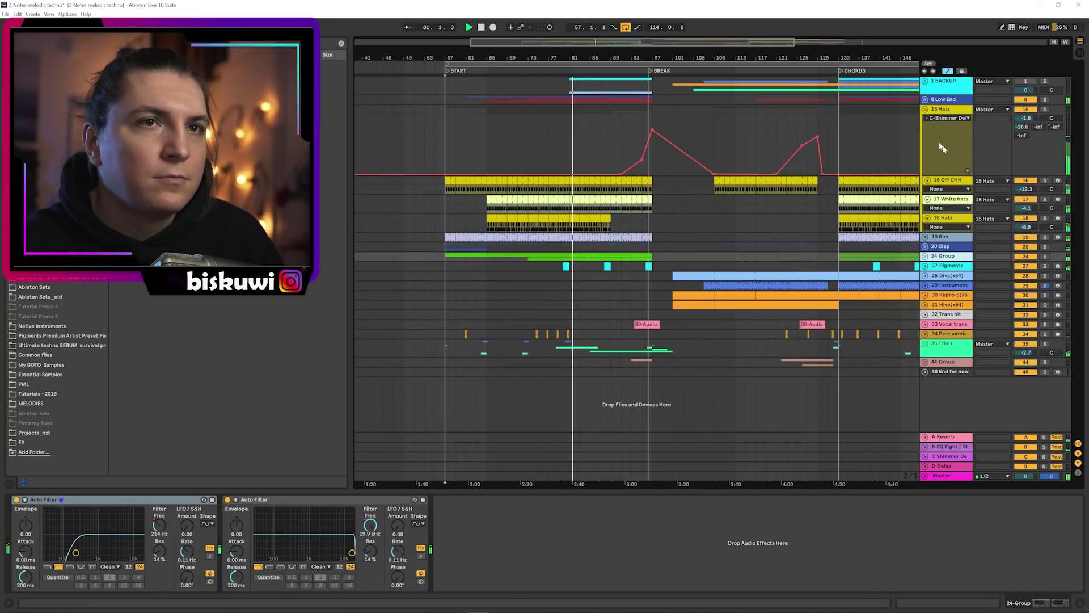
left_click_drag(598, 57, 611, 125)
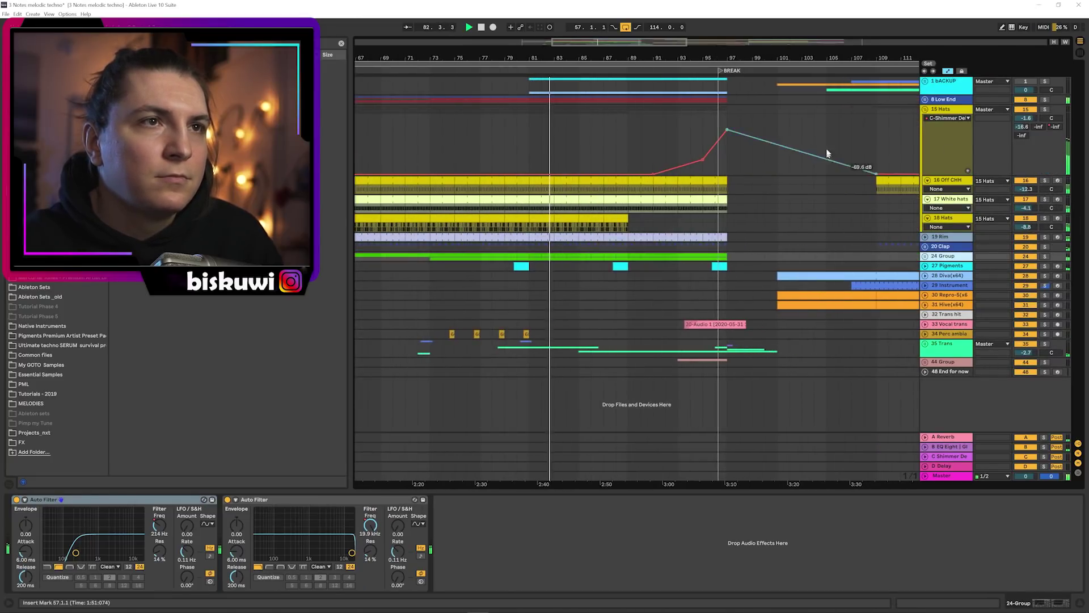
left_click_drag(651, 57, 662, 85)
left_click(926, 109)
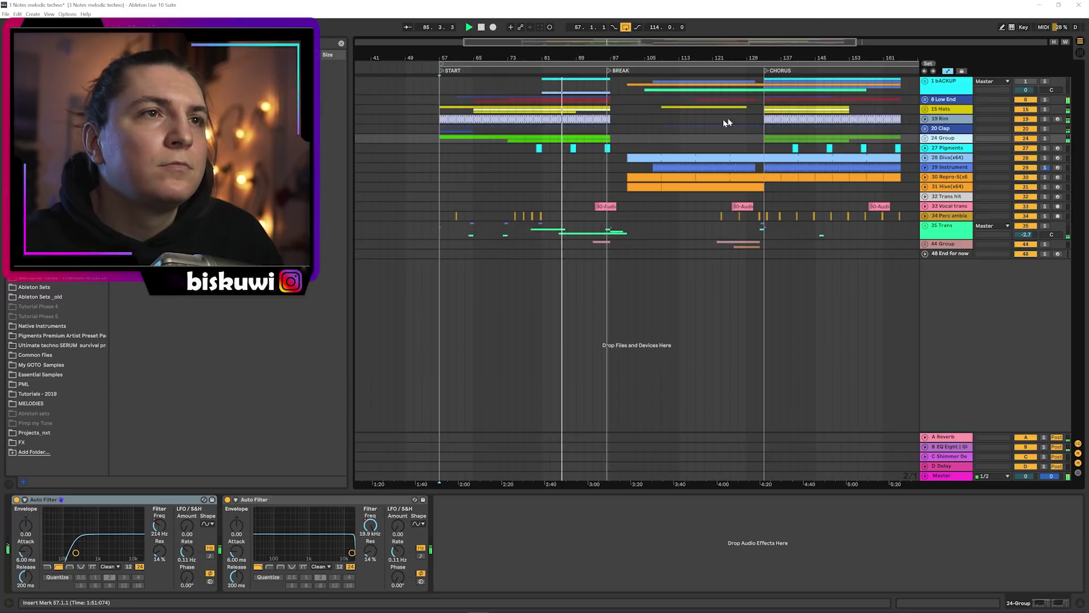
Unfold the 8 Low End group and examine the notes of the 11 Pigments bass clip just before the break
left_click(925, 100)
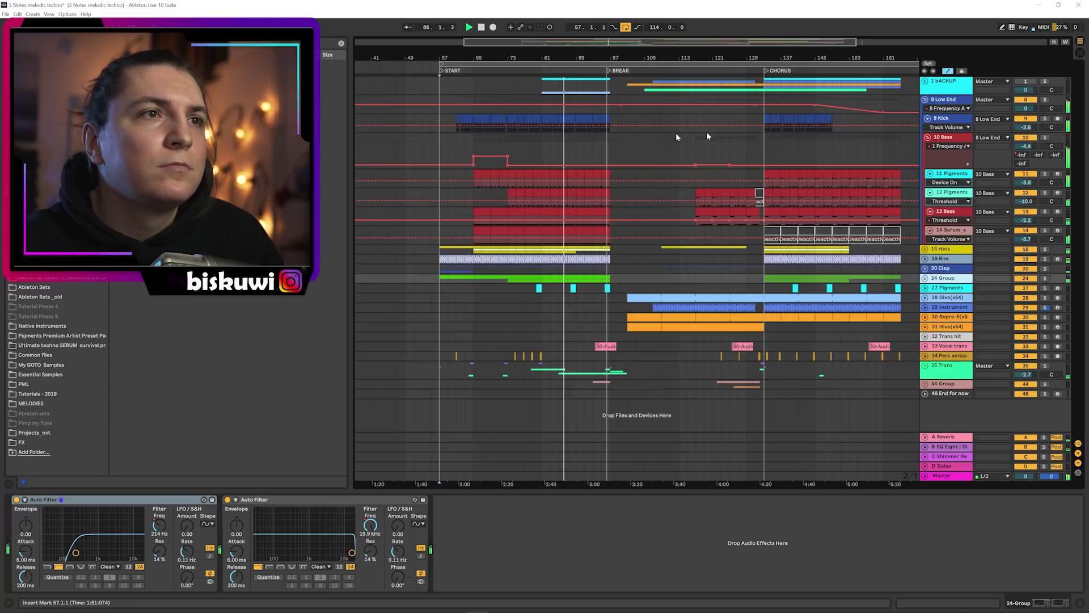
double_click(571, 174)
left_click(426, 386)
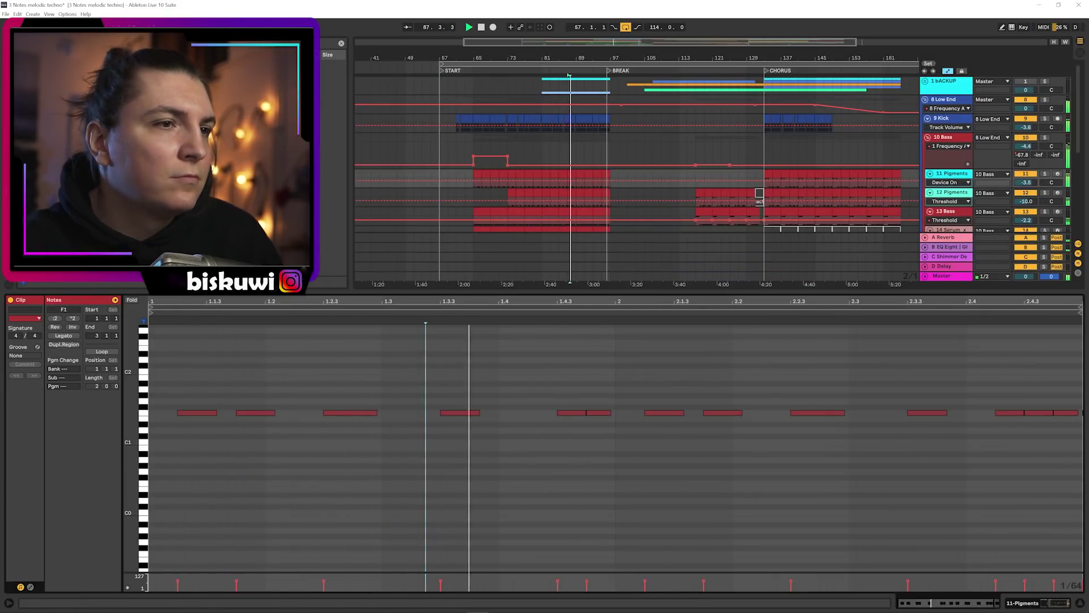
left_click_drag(129, 400, 156, 400)
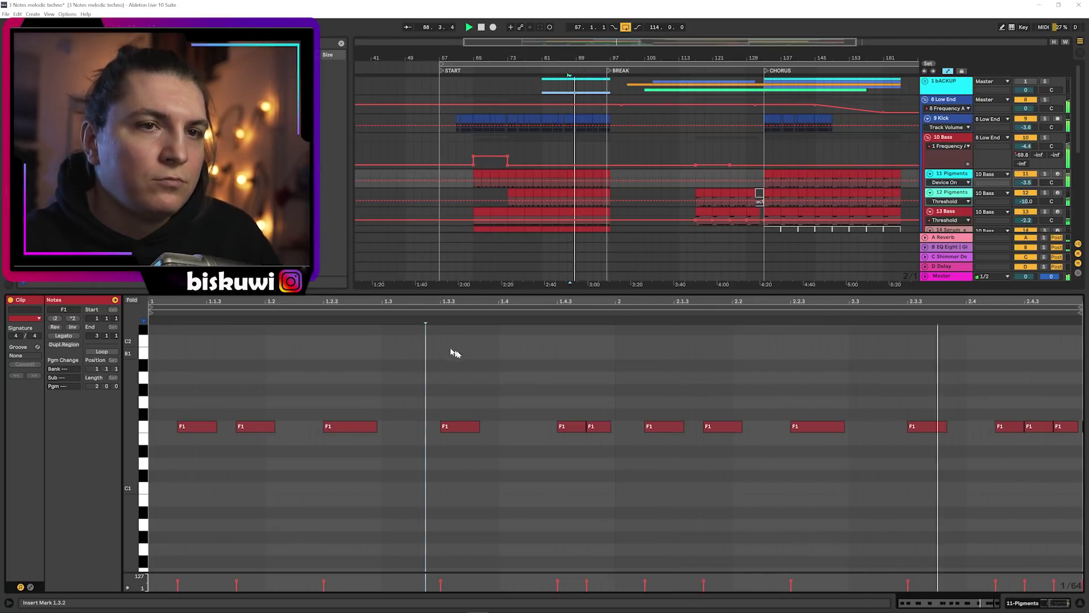
key("shift+Tab")
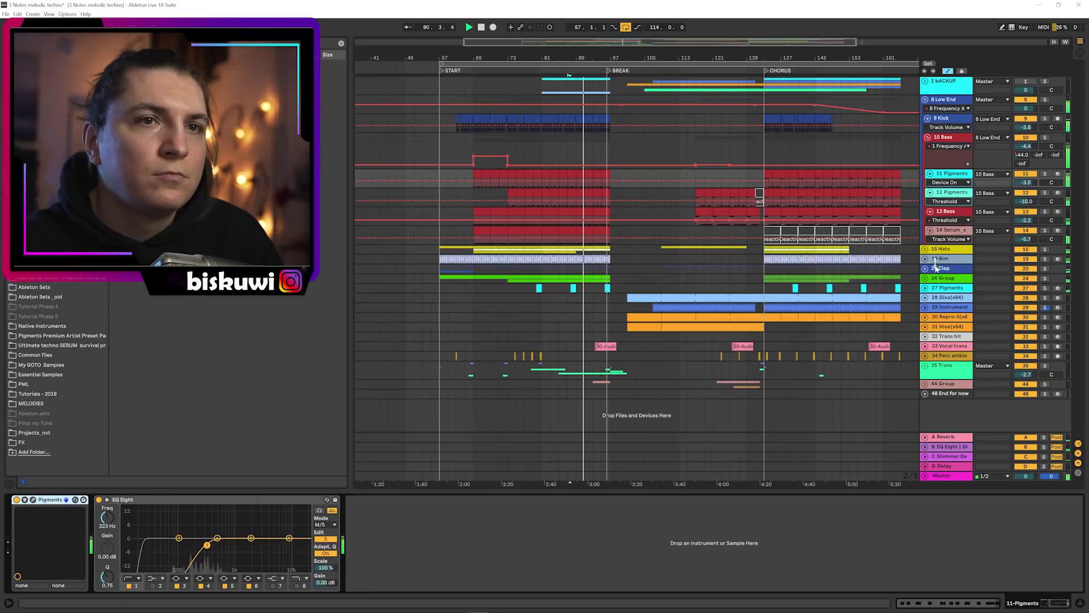
Unfold the 24 Group and show the first Auto Filter's Frequency automation in an enlarged group lane
left_click(942, 278)
left_click(950, 289)
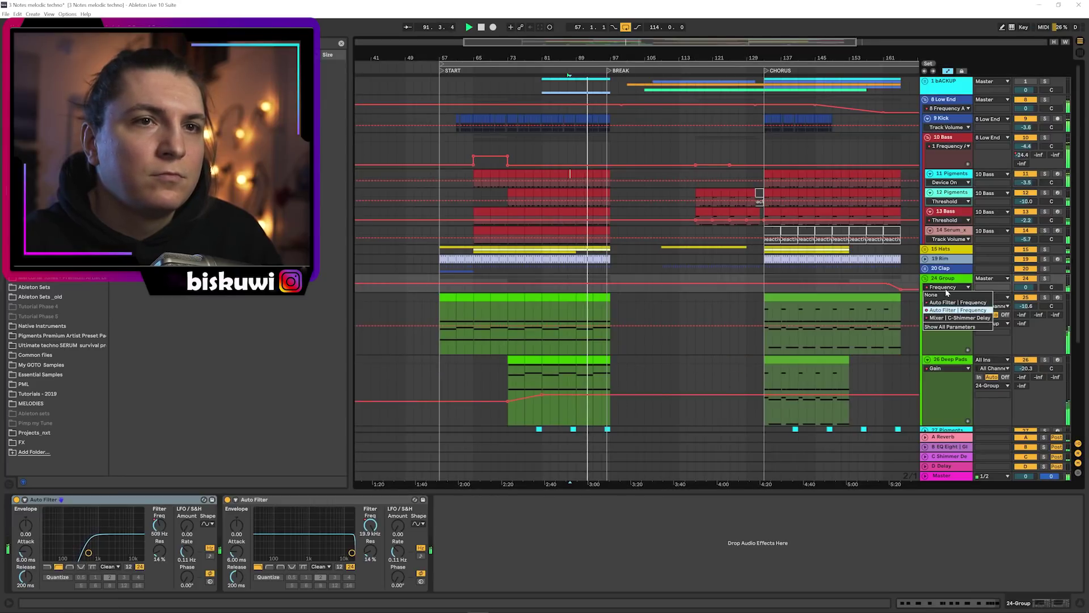
left_click(946, 303)
left_click_drag(935, 292, 930, 353)
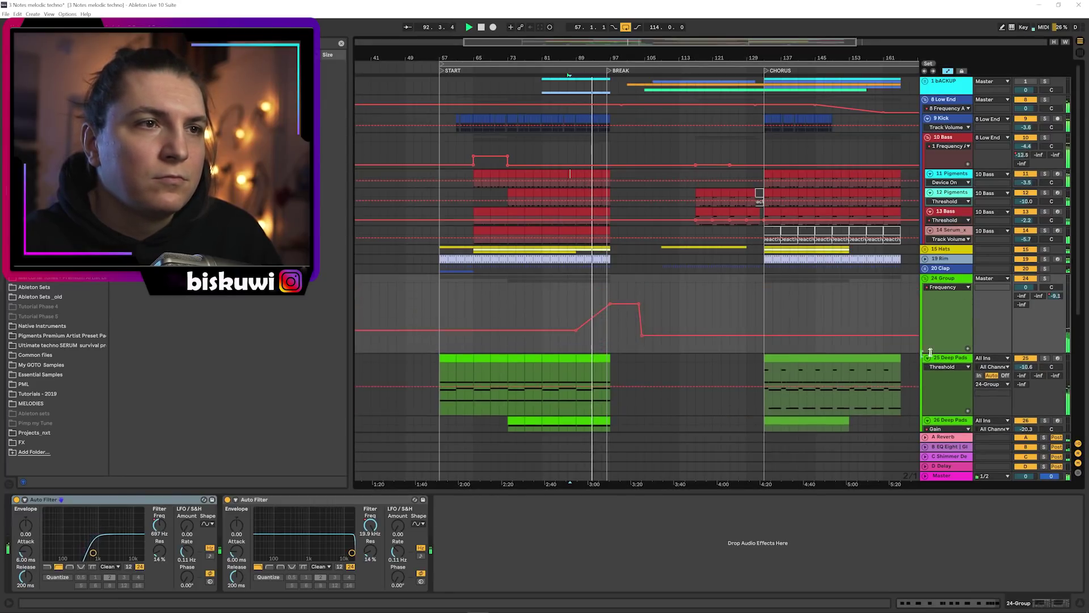
Show the 24 Group's second Auto Filter Frequency automation, followed by its C-Shimmer Delay send automation
scroll(677, 356, "down", 3)
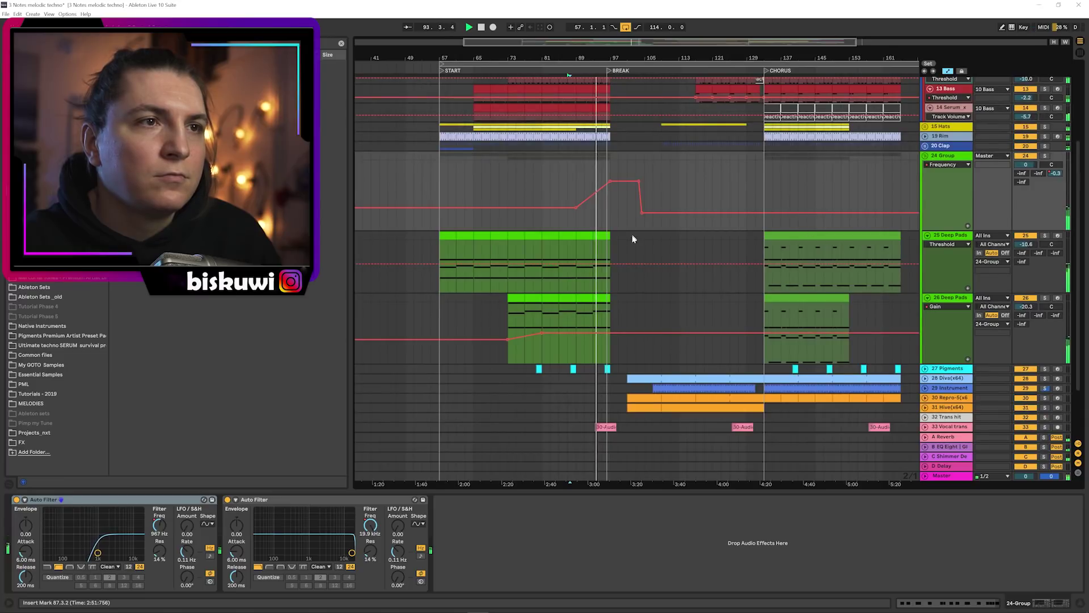
left_click(948, 165)
left_click(958, 187)
left_click(952, 166)
left_click(961, 195)
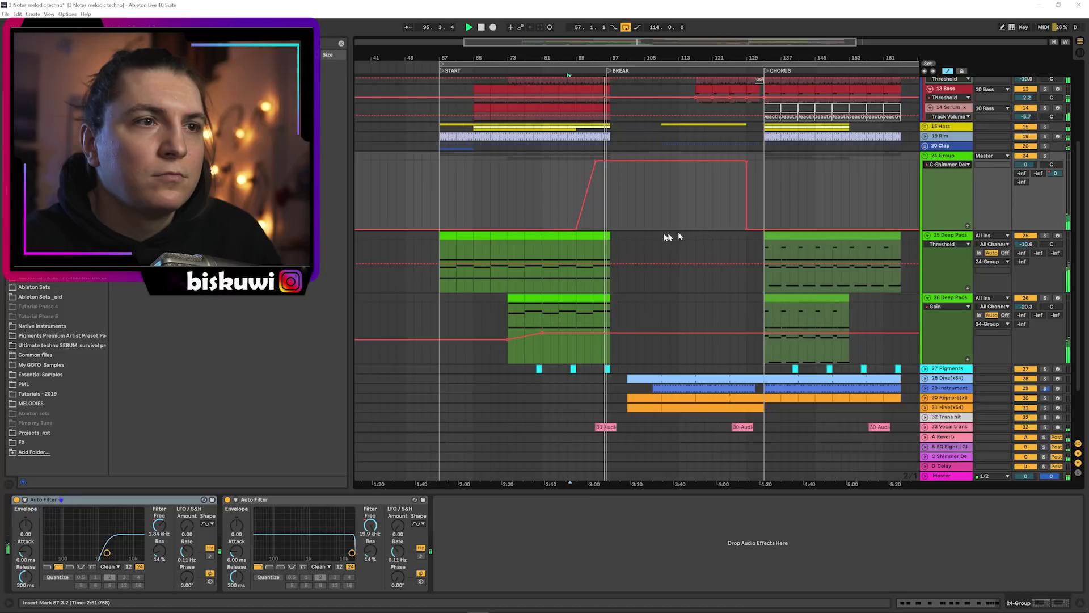
Unfold the 35 Trans group to examine its reverse, horn and audio transition tracks
scroll(681, 233, "down", 2)
scroll(650, 238, "down", 1)
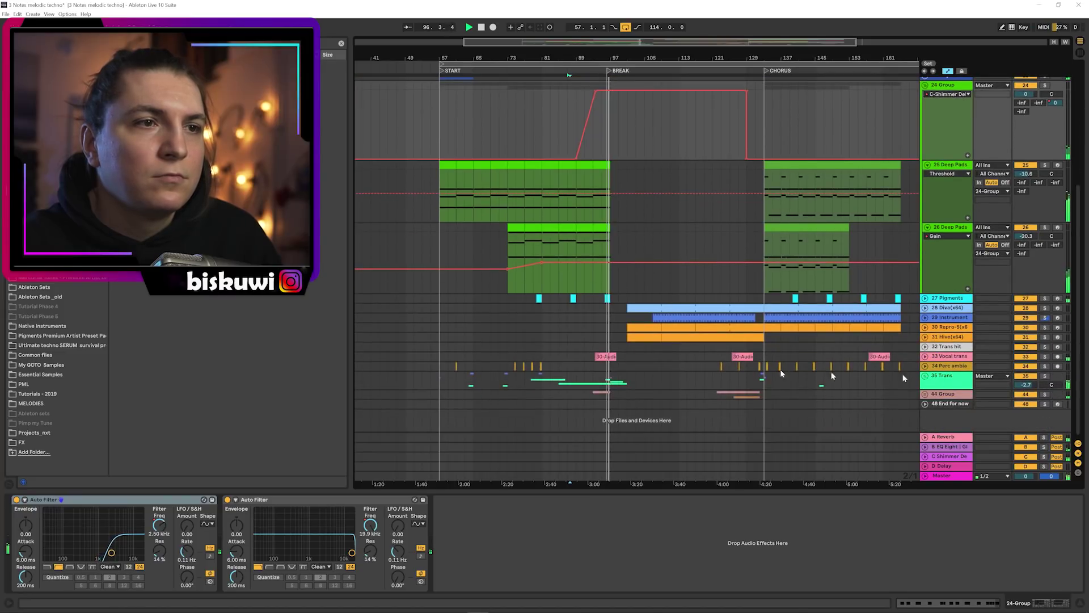
left_click(926, 375)
scroll(686, 356, "down", 5)
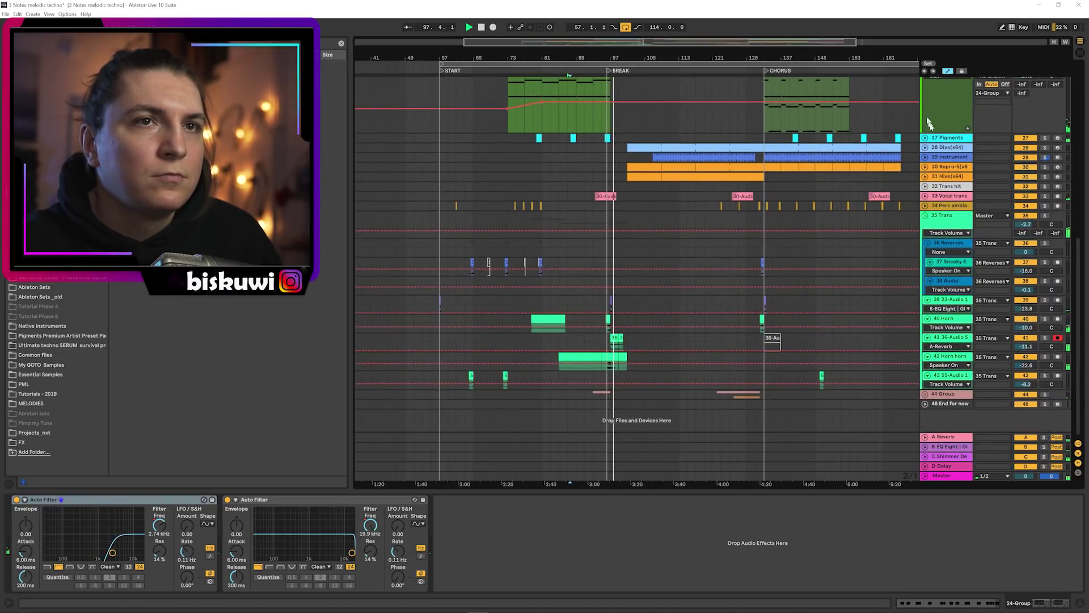
Unfold the 28 Diva track and check the notes of its first clip in the break
left_click(925, 149)
double_click(681, 147)
left_click(409, 361)
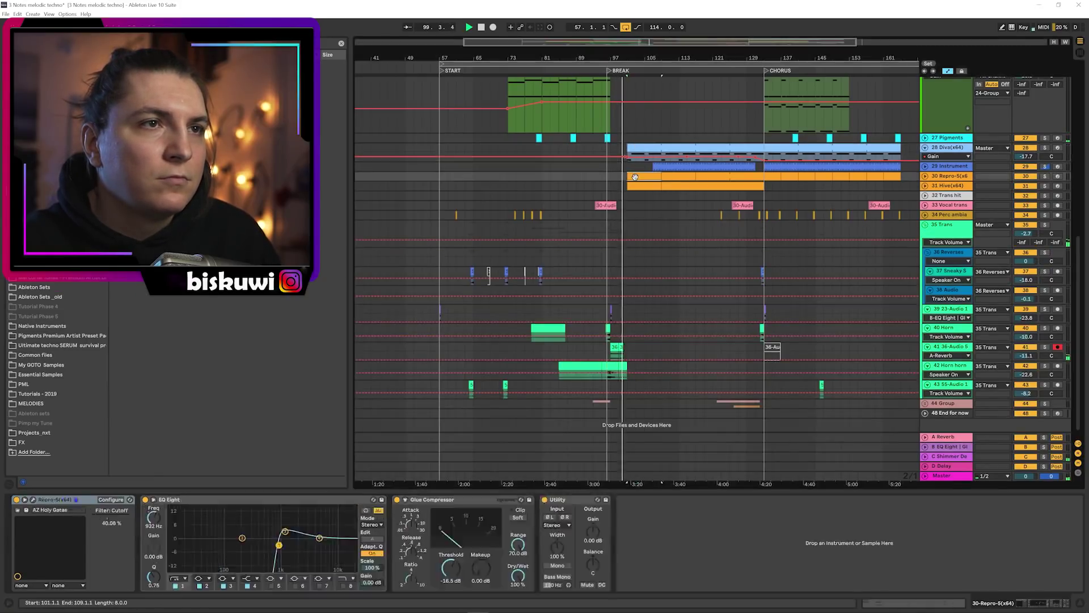
Examine the chord notes of the 30 Repro-5 track's first two break clips and return to its device chain
left_click(646, 176)
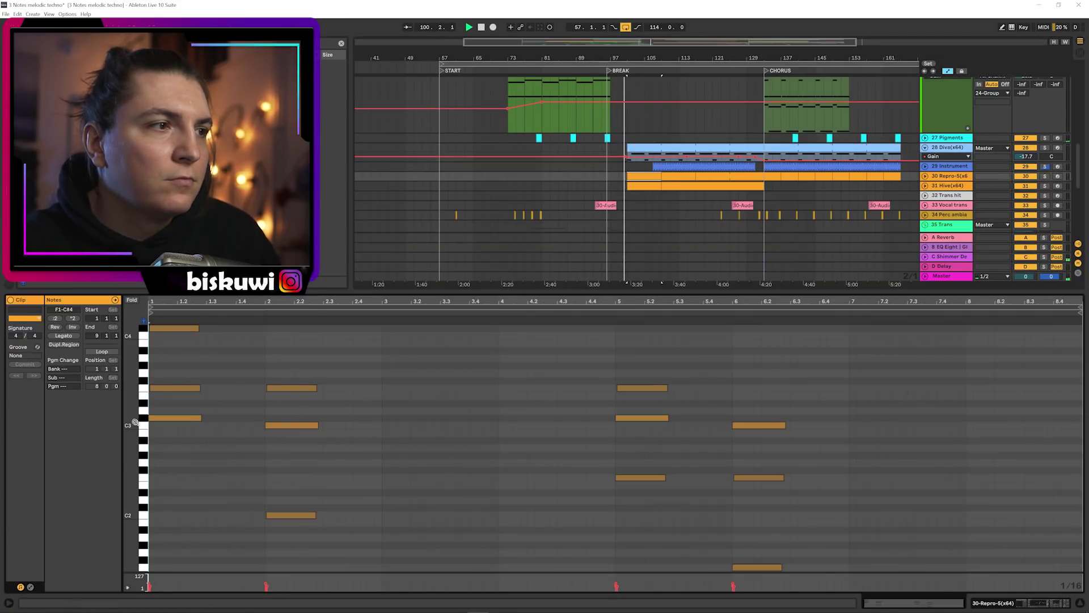
mouse_move(135, 422)
left_mouse_down()
mouse_move(150, 426)
mouse_move(135, 430)
left_mouse_up()
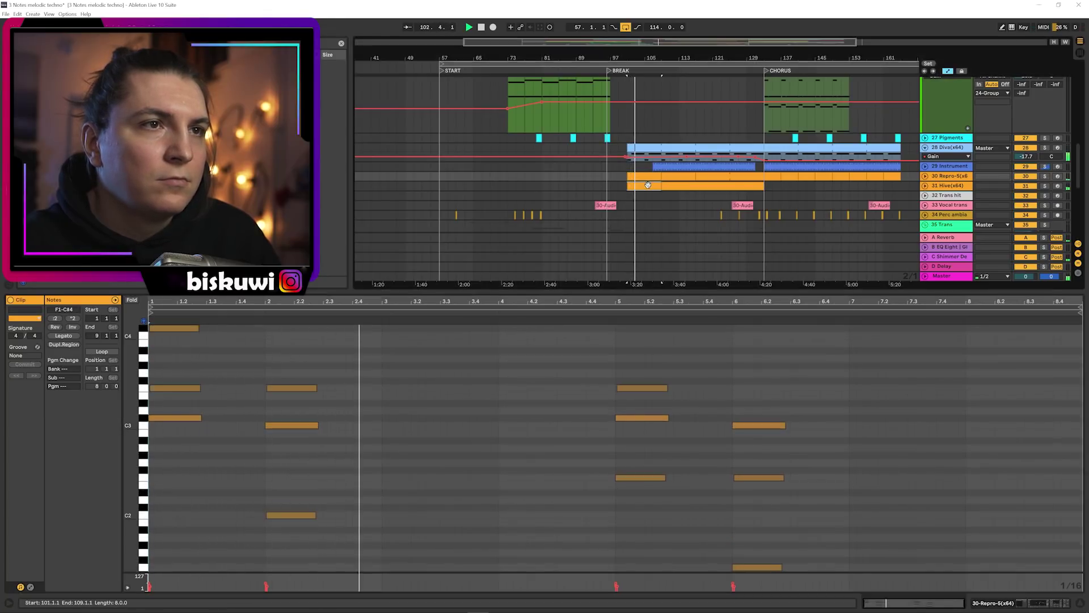
key("Down")
key("Up")
key("Right")
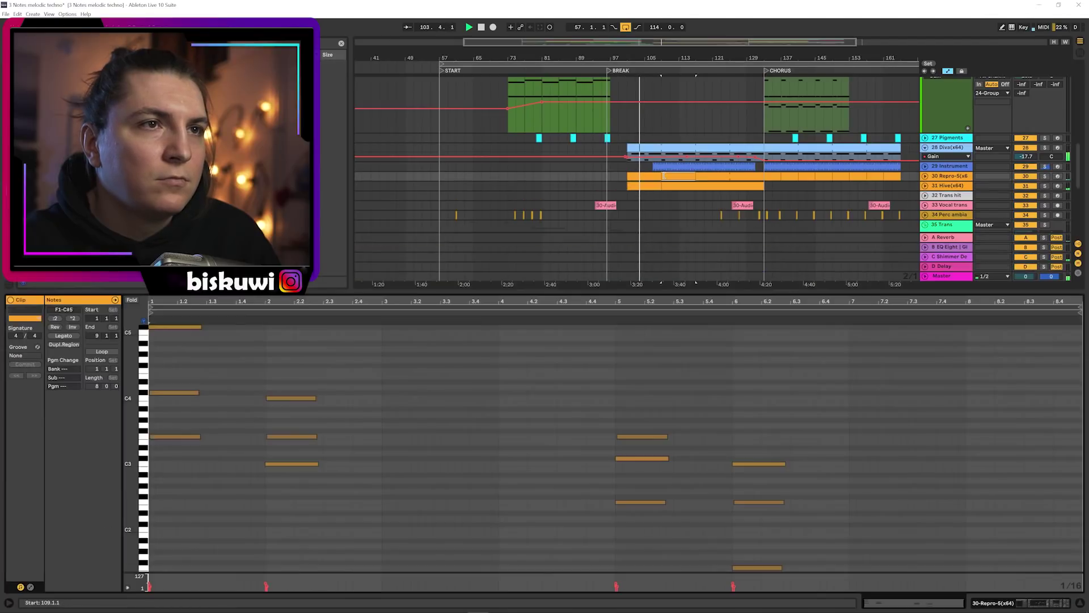
key("shift+Tab")
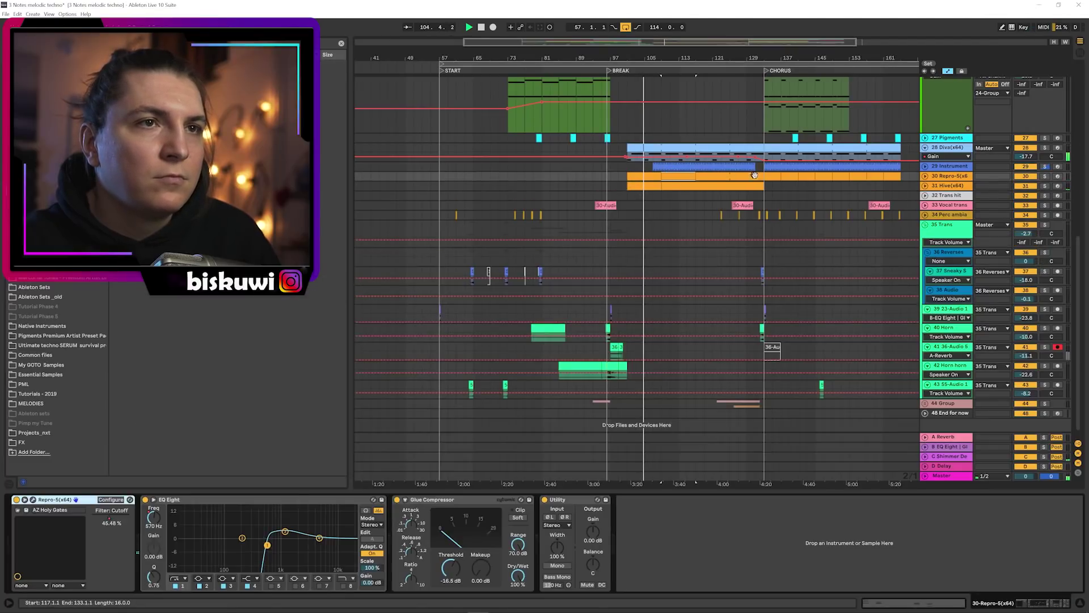
Unfold and enlarge the 30 Repro-5 track to show its Filter: Cutoff automation
left_click(925, 176)
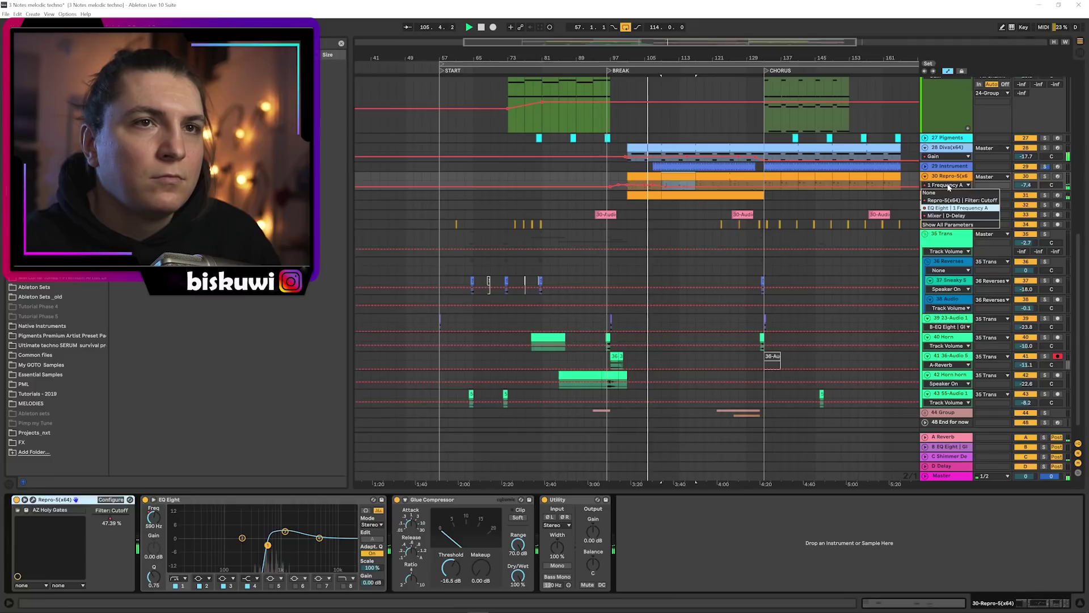
left_click(947, 185)
left_click(936, 186)
left_click_drag(934, 190, 944, 312)
Unfold the 31 Hive track to examine its notes, devices and D-Delay send automation in an enlarged lane
left_click(925, 238)
left_click(943, 248)
left_click(948, 270)
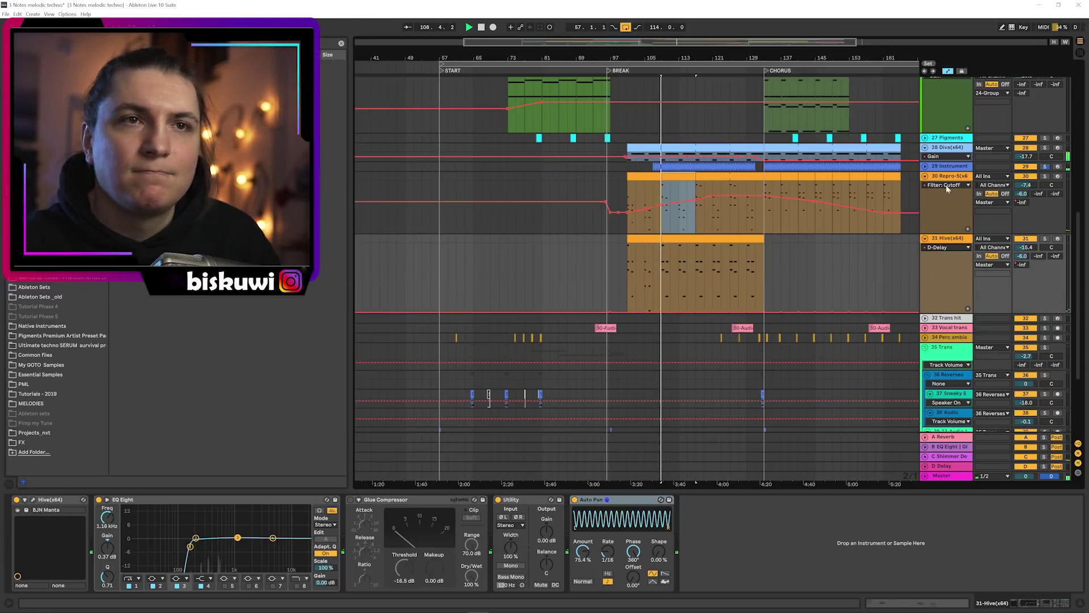
Show the Repro-5 track's EQ Eight 1 Frequency A and D-Delay automation, and check which parameters are automated on the Hive track
left_click(946, 189)
left_click(947, 206)
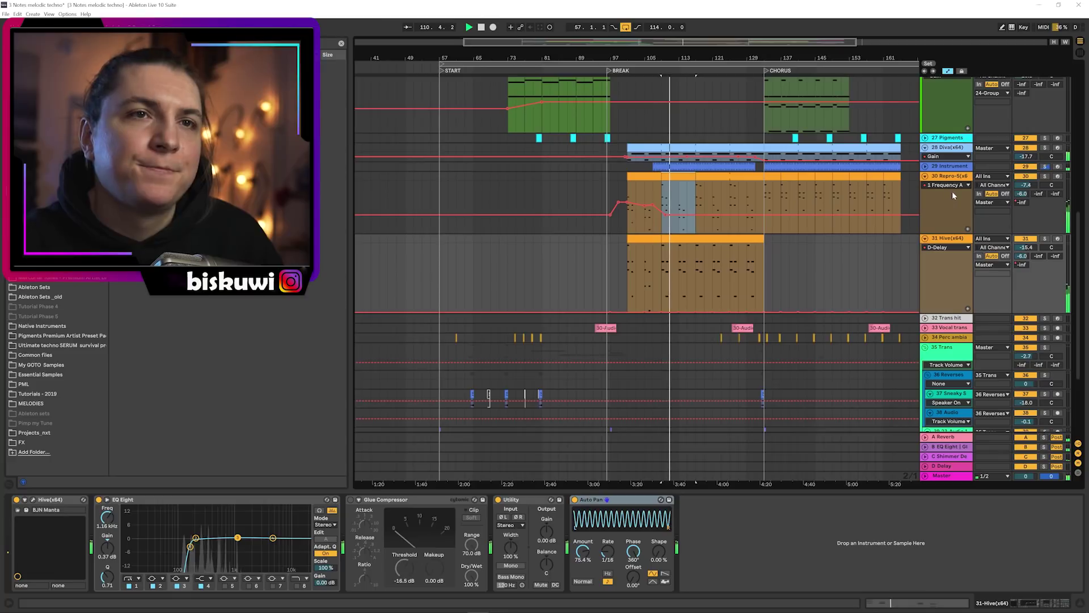
left_click(948, 185)
left_click(940, 210)
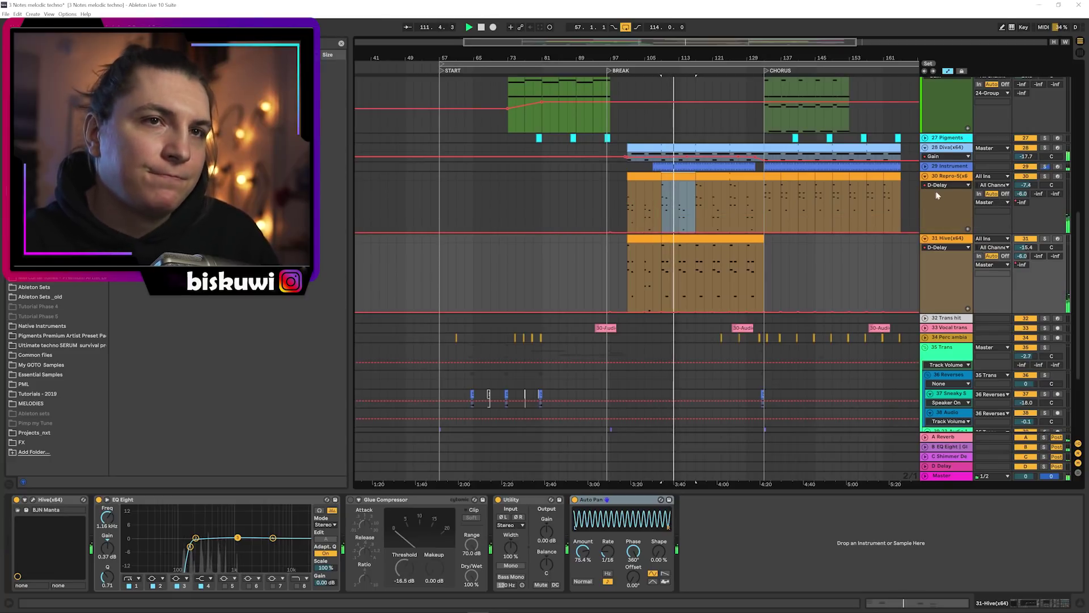
left_click(945, 247)
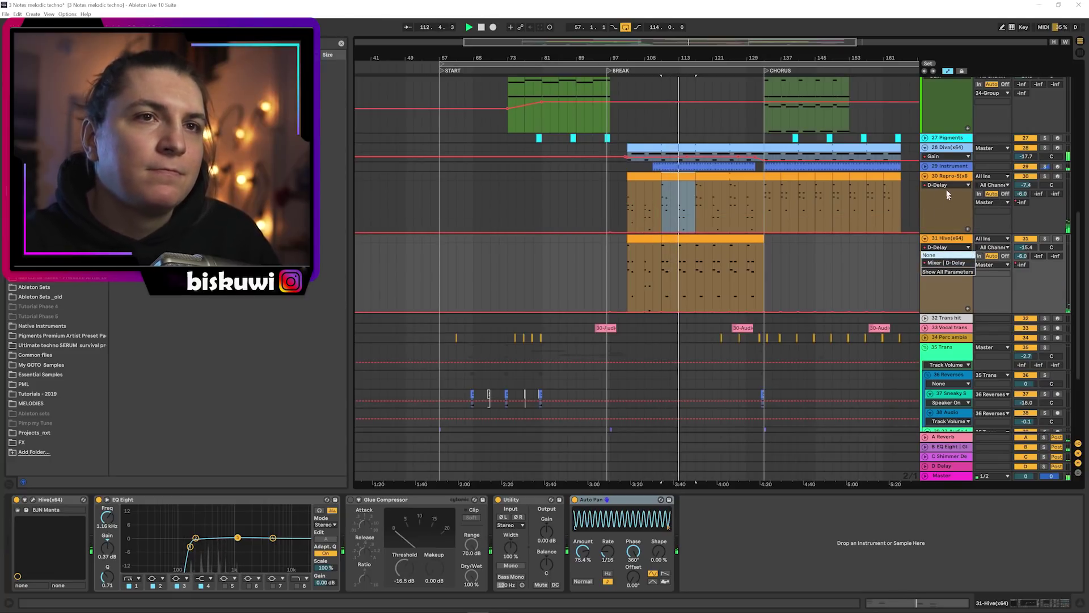
Enlarge the 28 Diva track to show its notes, devices and Gain automation over the break and chorus
left_click(661, 61)
left_click_drag(661, 60, 613, 51)
left_click_drag(942, 158, 937, 214)
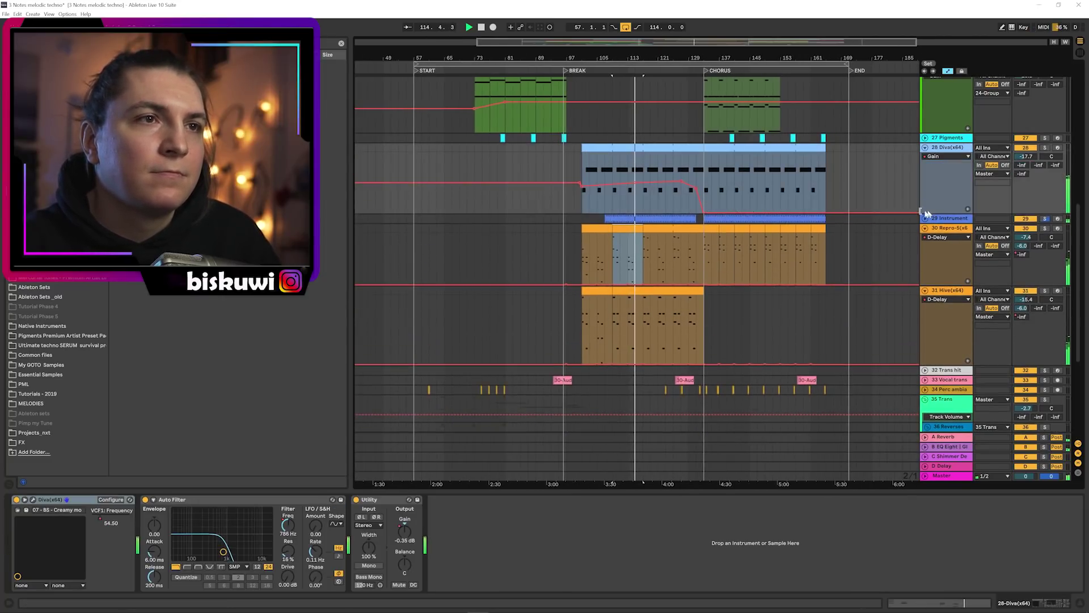
Unfold and enlarge the 29 Instrument Rack track and examine the arpeggio notes of its break clip
left_click(926, 219)
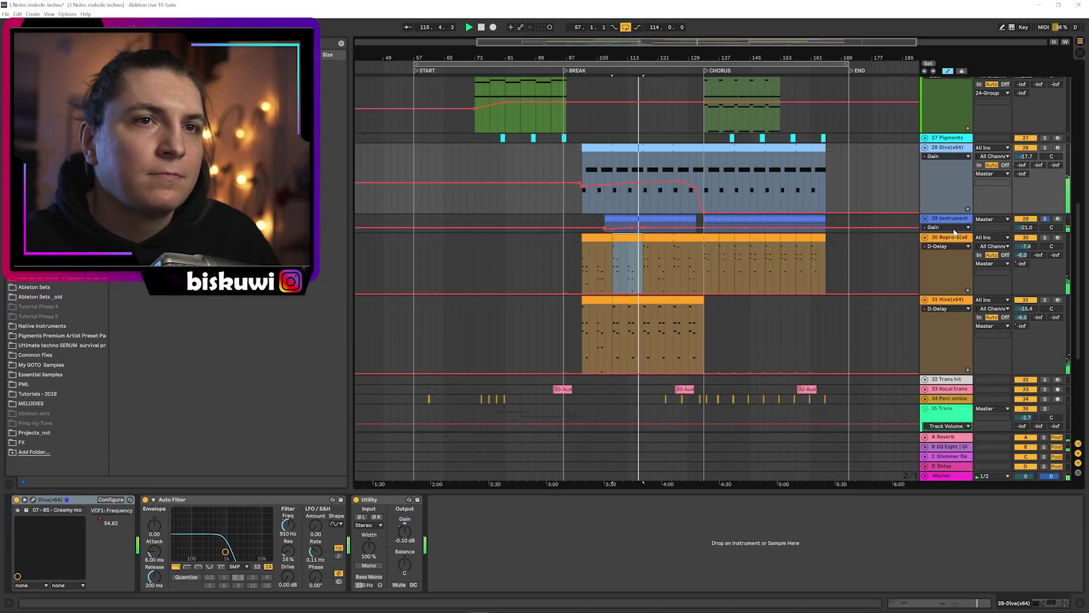
left_click_drag(953, 233, 952, 302)
double_click(664, 222)
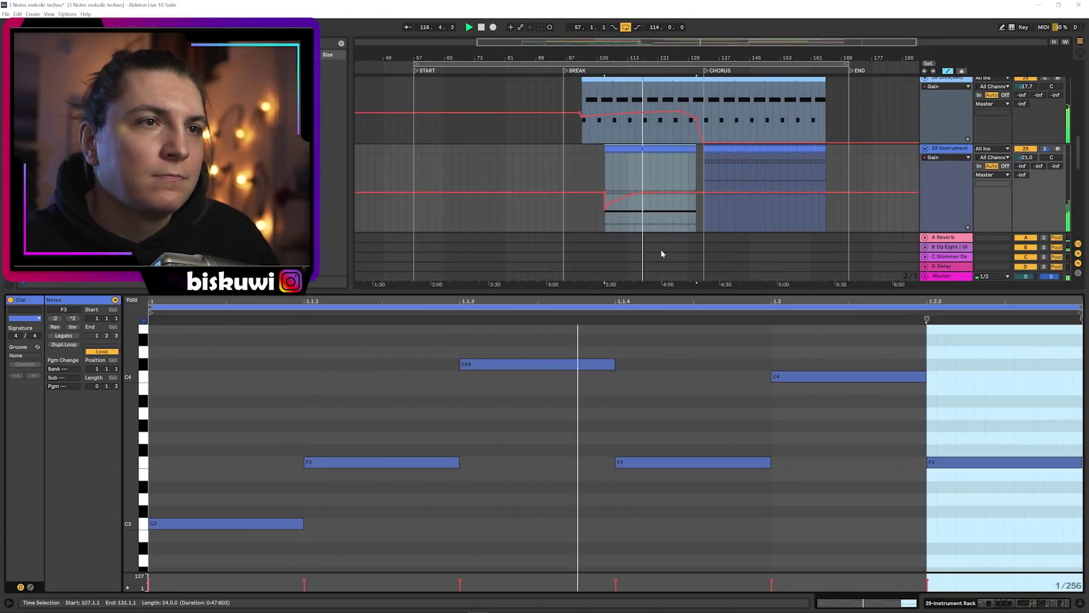
left_click(685, 388)
key("shift+Tab")
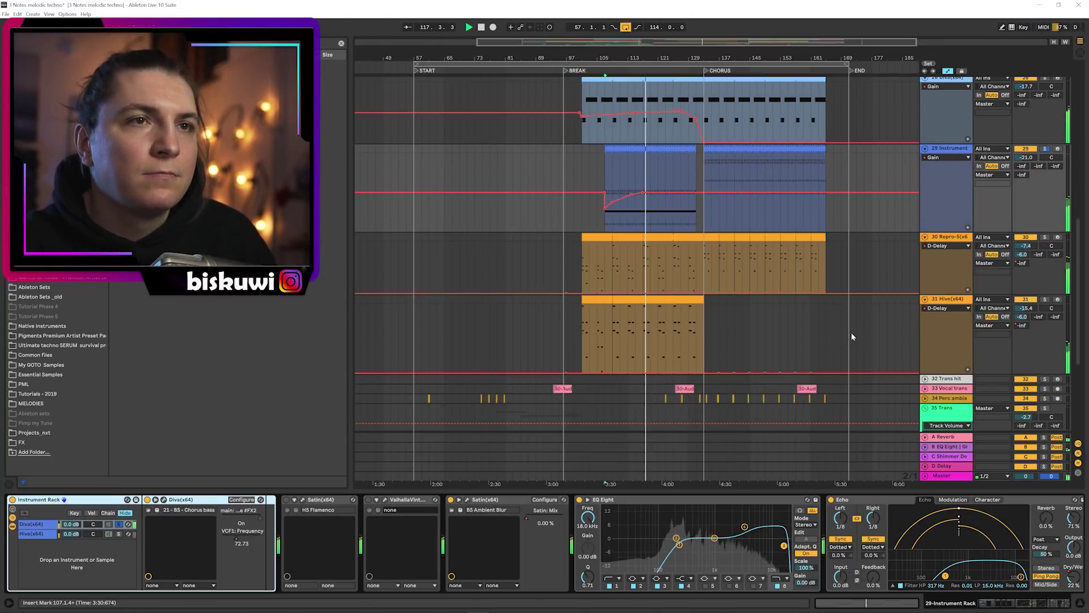
Show the 29 Instrument Rack track's Diva VCF1: Frequency, Satin: Mix and EQ Eight 1 Frequency A automation in turn
left_click(965, 158)
left_click(953, 174)
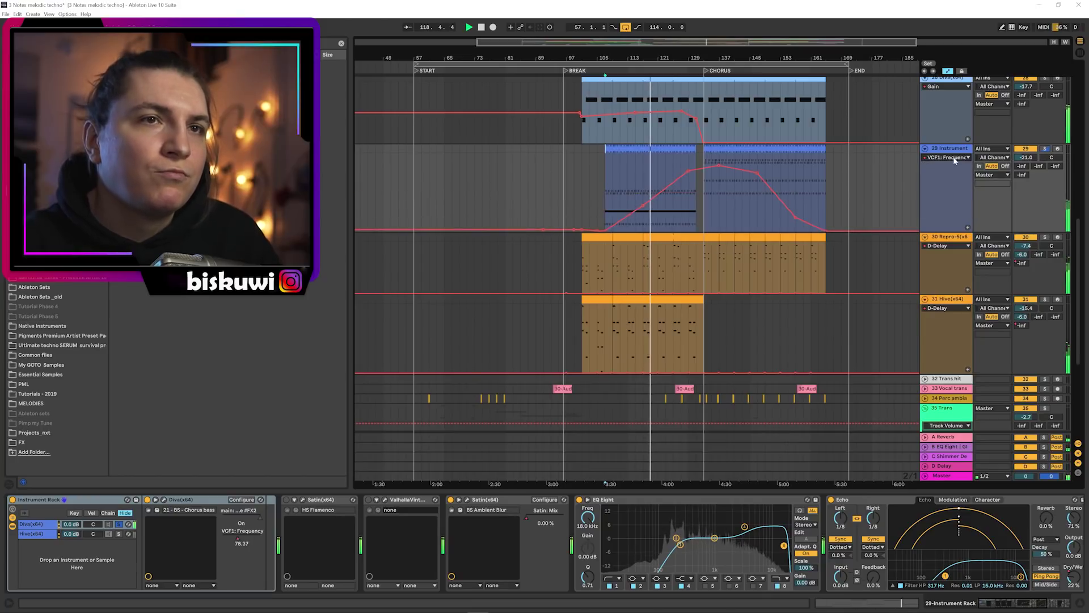
left_click(955, 160)
left_click(954, 178)
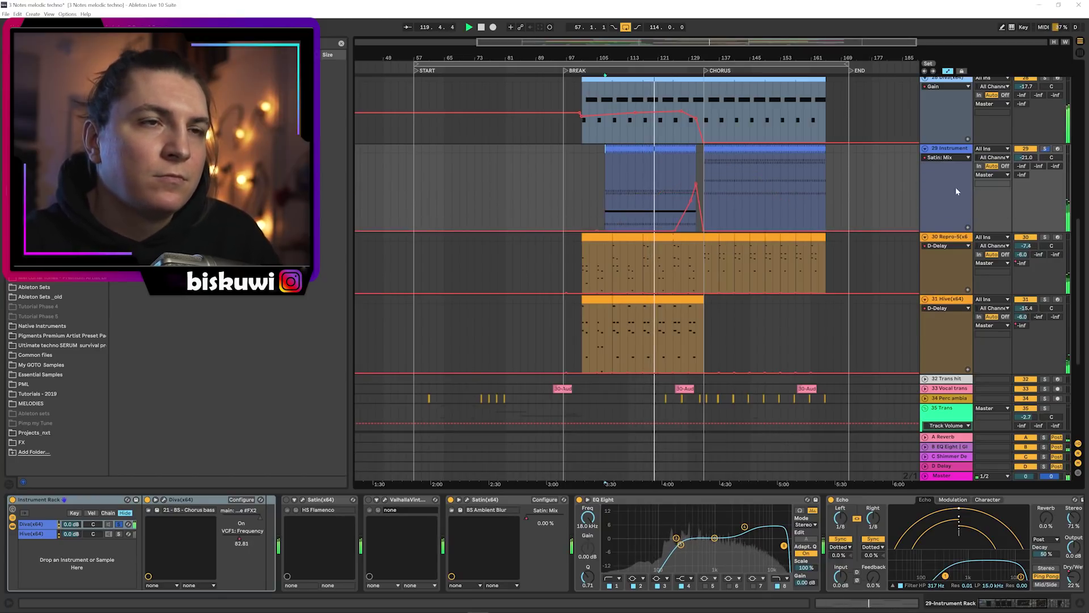
left_click(949, 163)
left_click(947, 185)
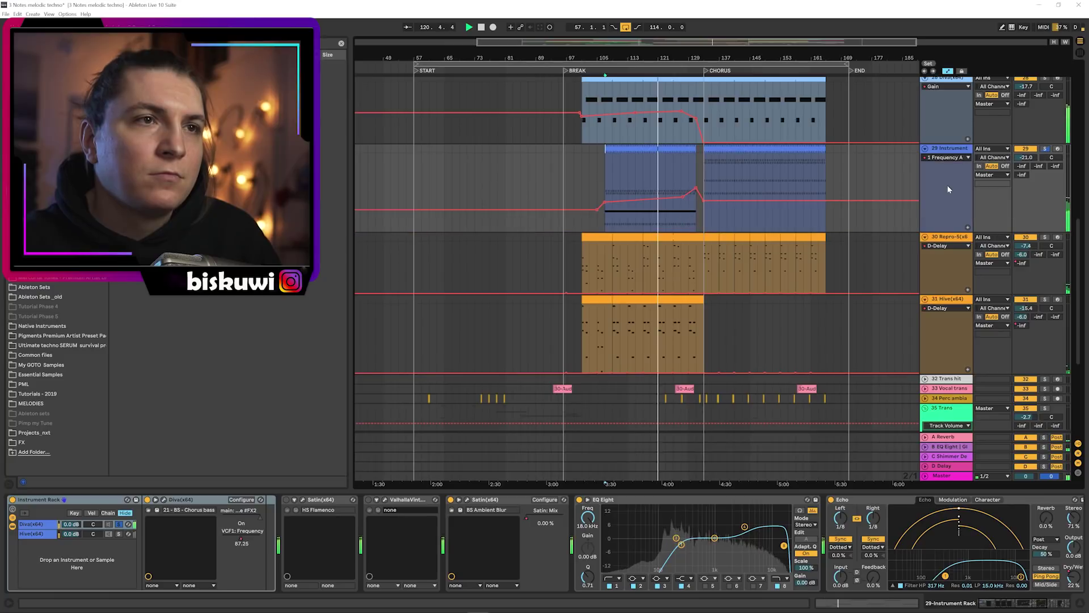
Show the 29 Instrument Rack track's Echo Dry Wet automation, then its Utility Gain automation through the break and chorus
left_click(948, 157)
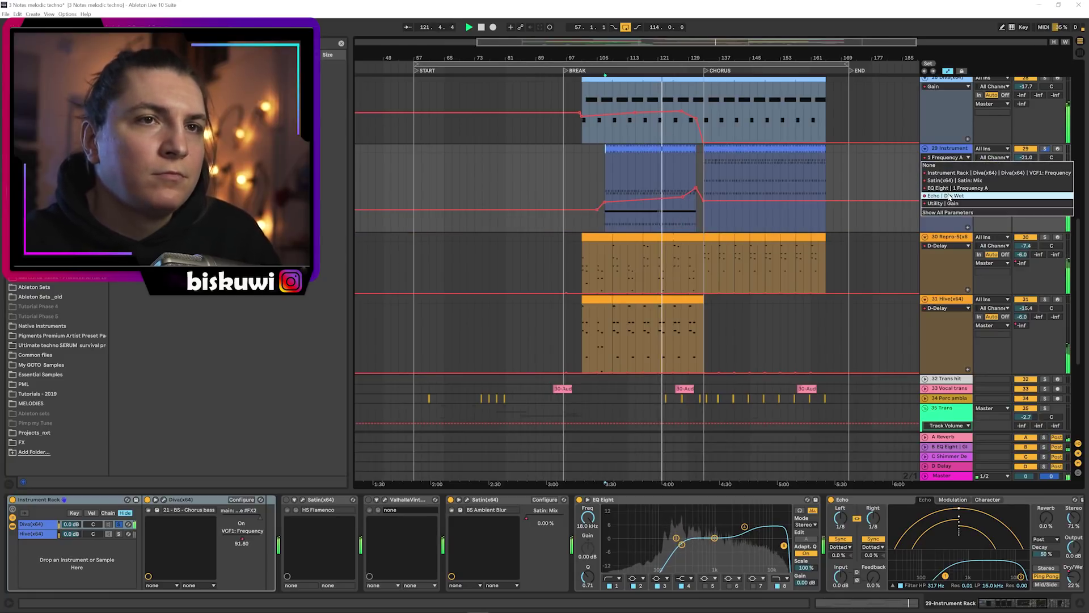
left_click(948, 193)
left_click(946, 157)
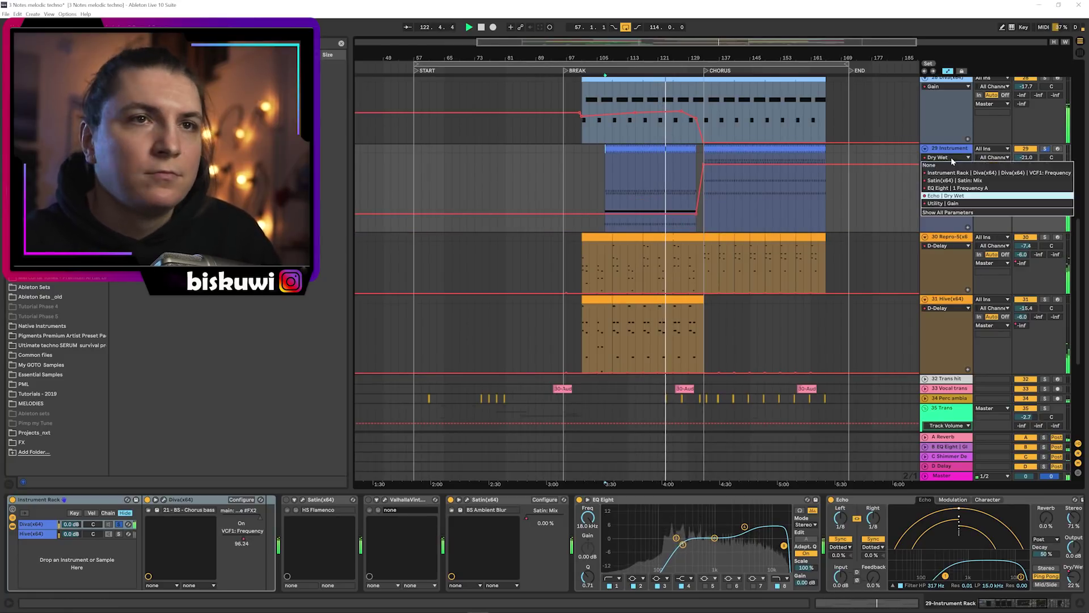
left_click(949, 203)
left_click_drag(684, 59, 674, 98)
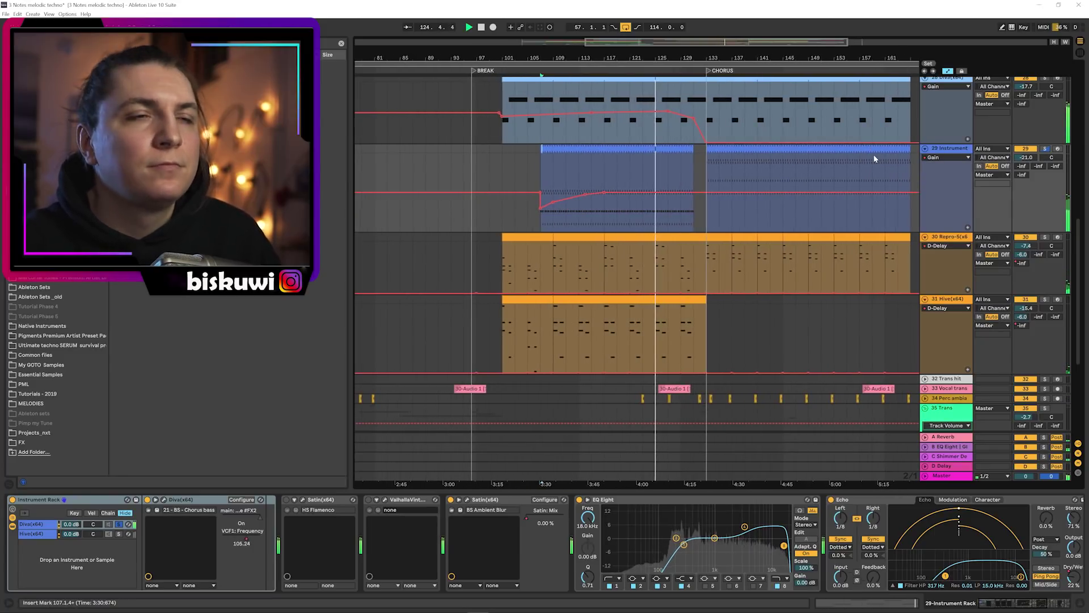
scroll(874, 172, "up", 3)
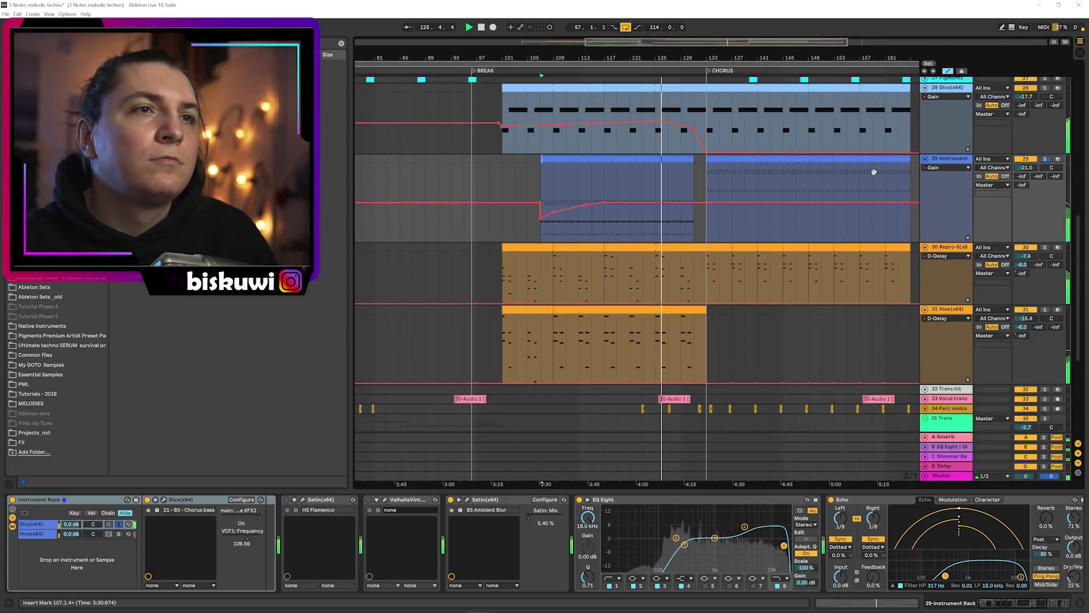
Open the 13 Bass clip near the end of the break and show the track's device chain
scroll(766, 179, "up", 9)
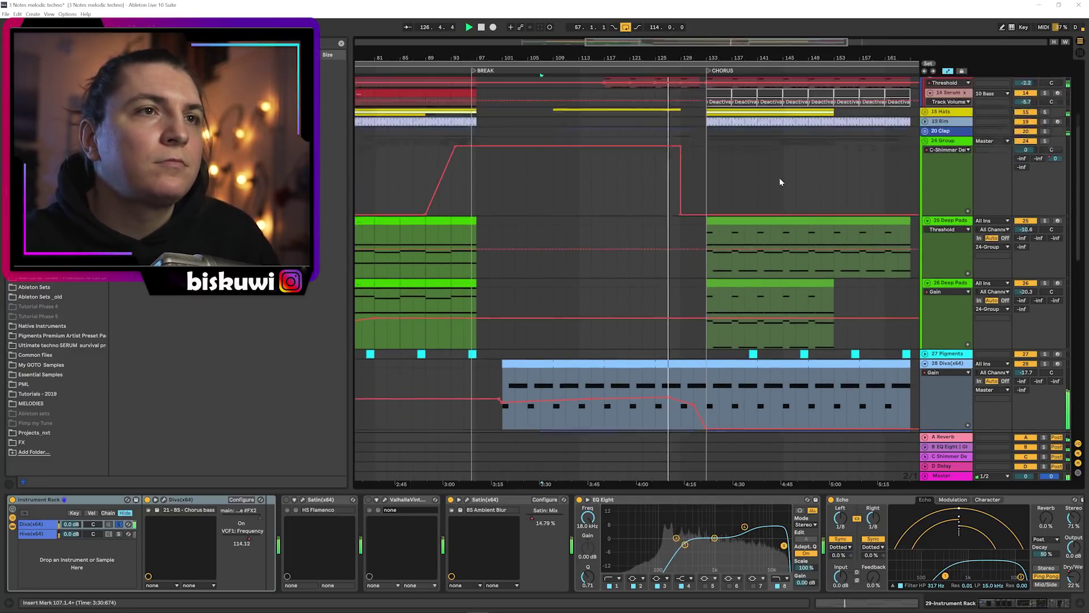
double_click(688, 158)
left_click(575, 370)
key("shift+Tab")
scroll(705, 355, "down", 3)
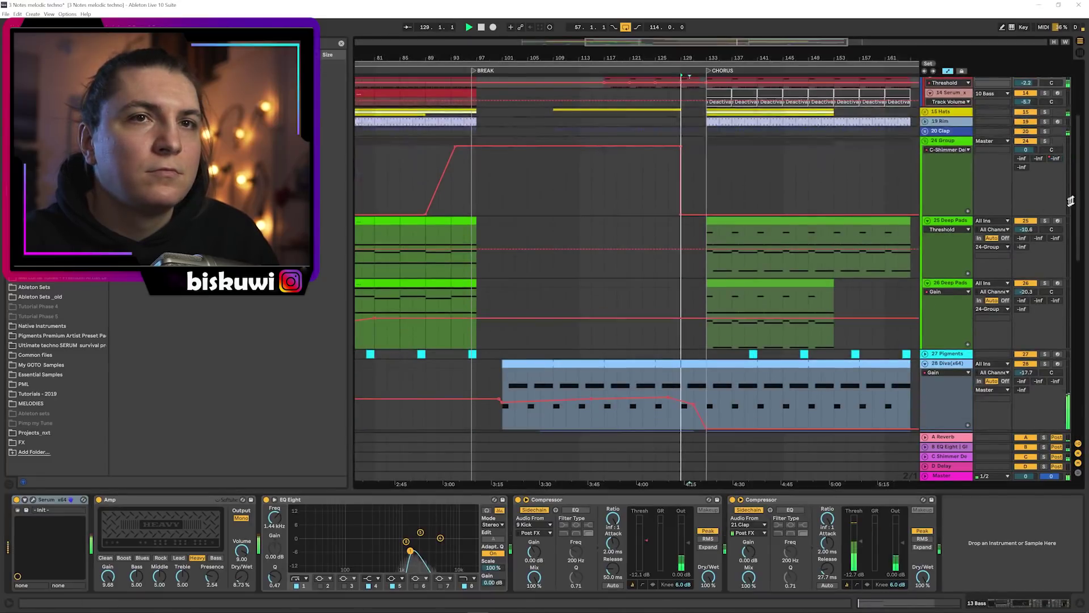
Unfold the 34 Perc ambia track and examine its clips and the 35 Trans group's transition sounds around the chorus start
left_click_drag(1080, 198, 1080, 375)
left_click_drag(697, 55, 675, 54)
left_click(925, 206)
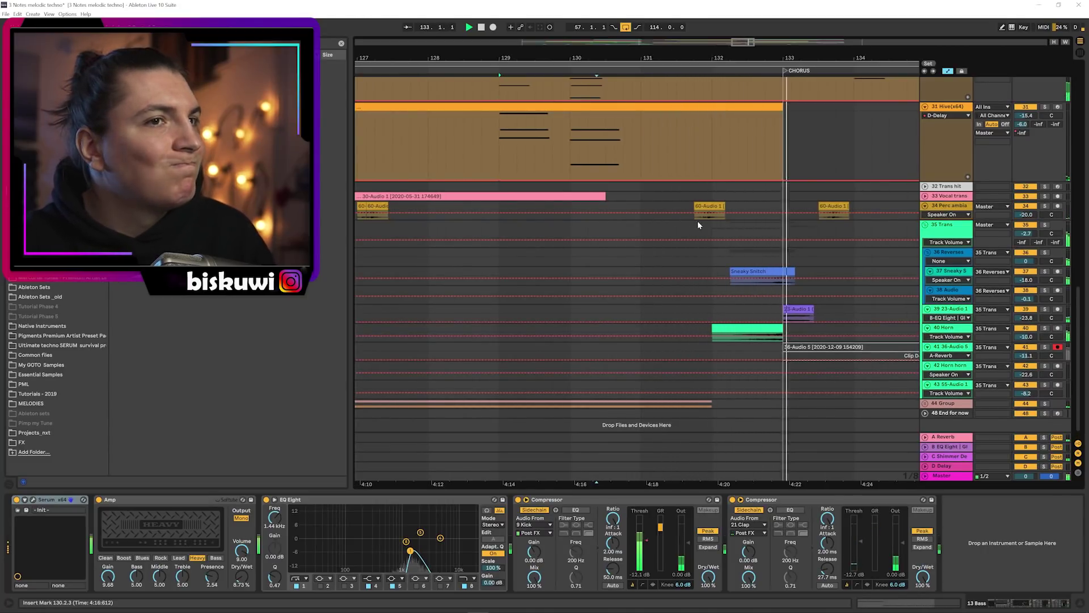
mouse_move(599, 56)
left_mouse_down()
mouse_move(559, 50)
mouse_move(594, 50)
left_mouse_up()
Fold all tracks, keeping only the 30 Repro-5 track unfolded over the chorus
left_click_drag(1072, 297, 1077, 80)
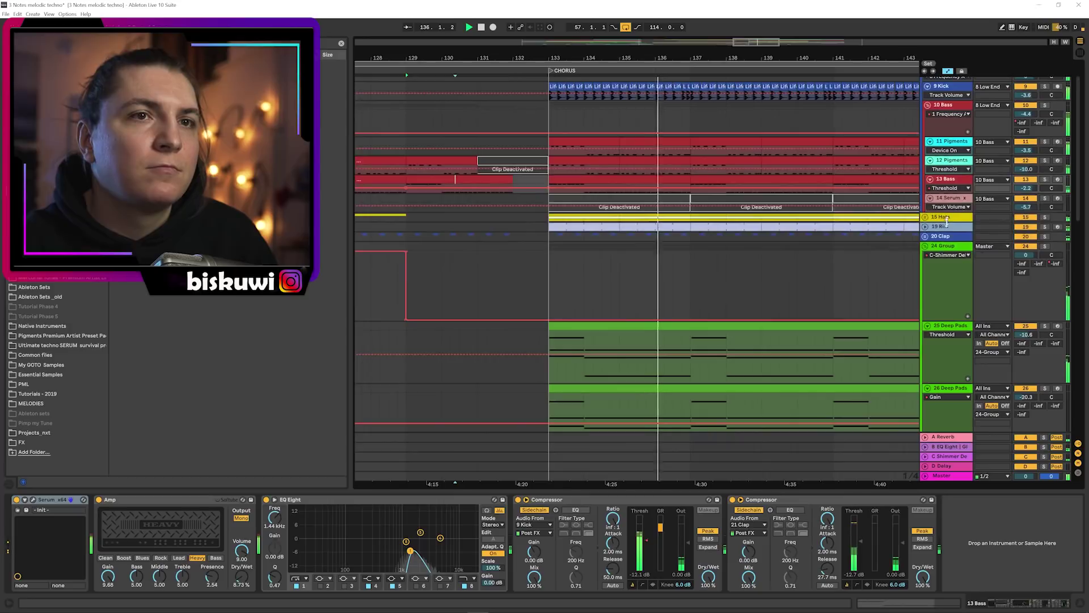
key("alt+u")
left_click_drag(623, 59, 624, 44)
left_click(926, 177)
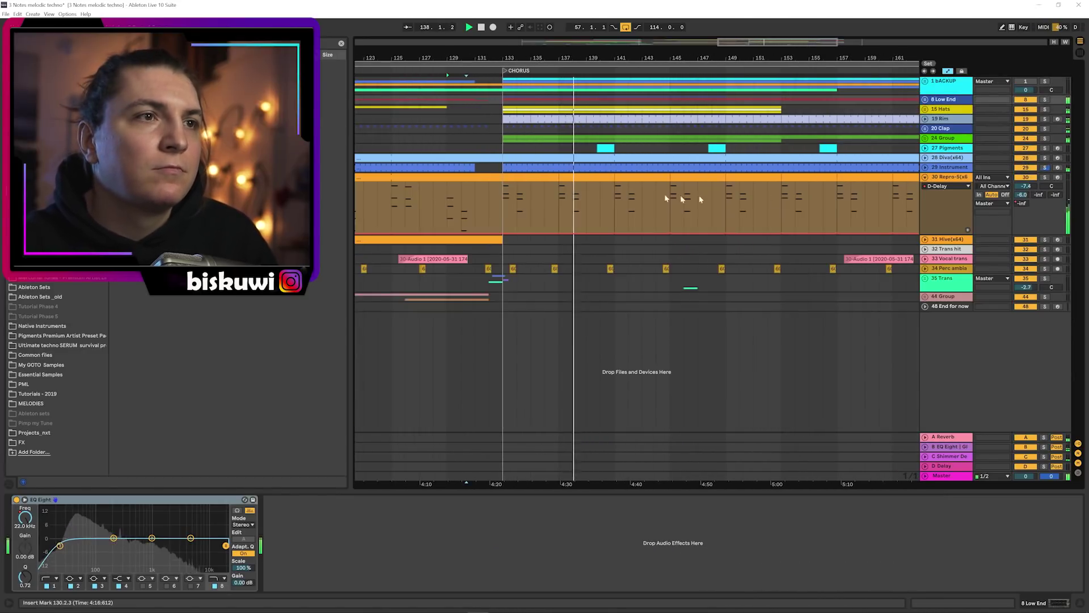
Examine the notes of the 30 Repro-5 clip at bar 137 and show the track's device chain
left_click(581, 178)
double_click(581, 178)
scroll(580, 444, "down", 2)
key("shift+Tab")
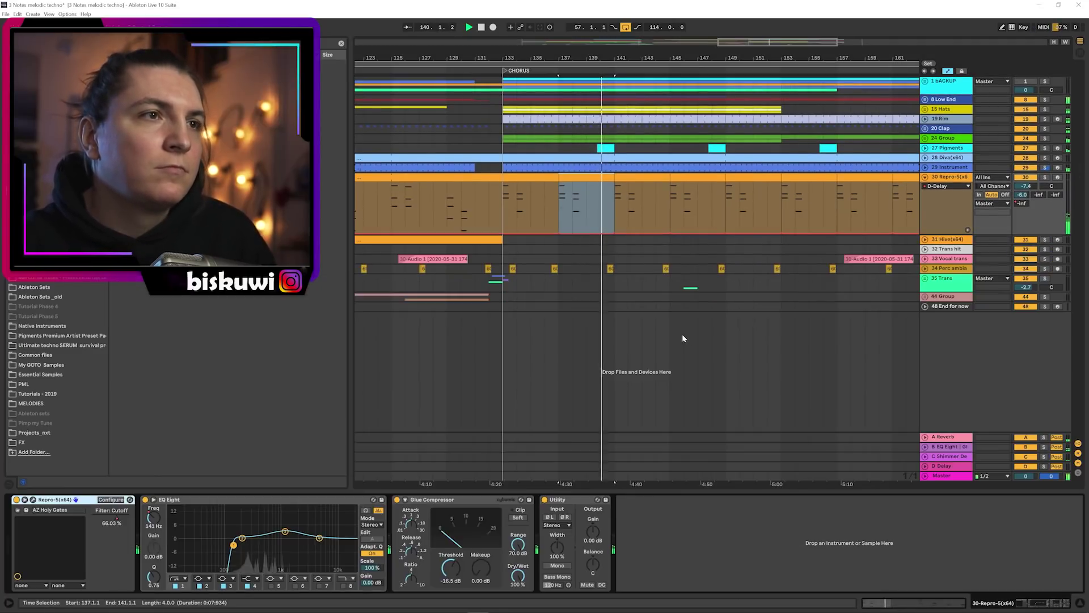
Enlarge the 30 Repro-5 track and show its Filter: Cutoff, EQ Eight 1 Frequency A and D-Delay automation, returning to Filter: Cutoff
left_click_drag(570, 60, 569, 44)
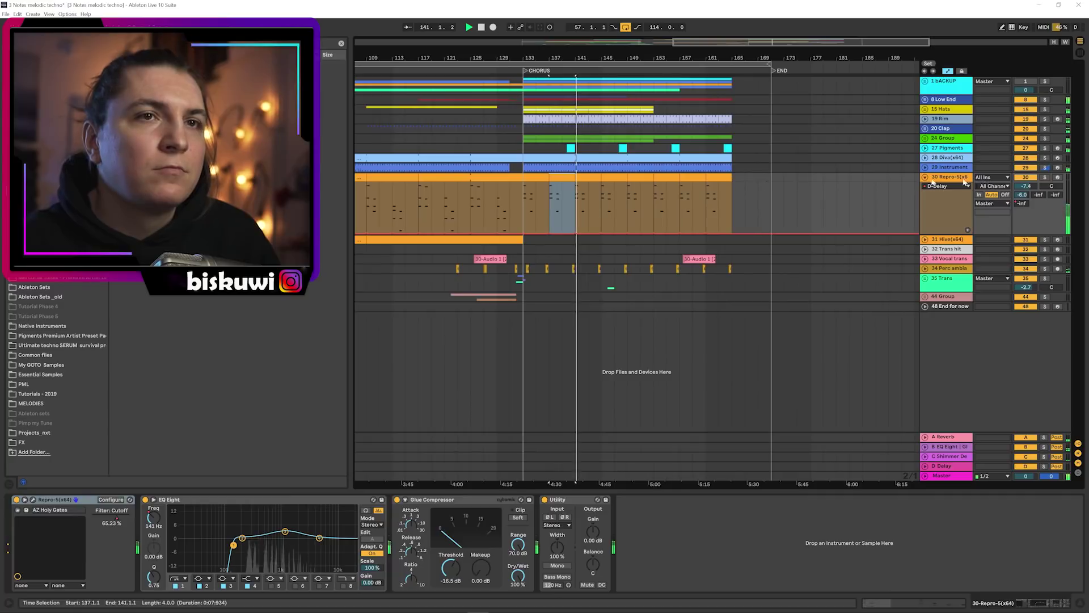
left_click(946, 186)
left_click(944, 210)
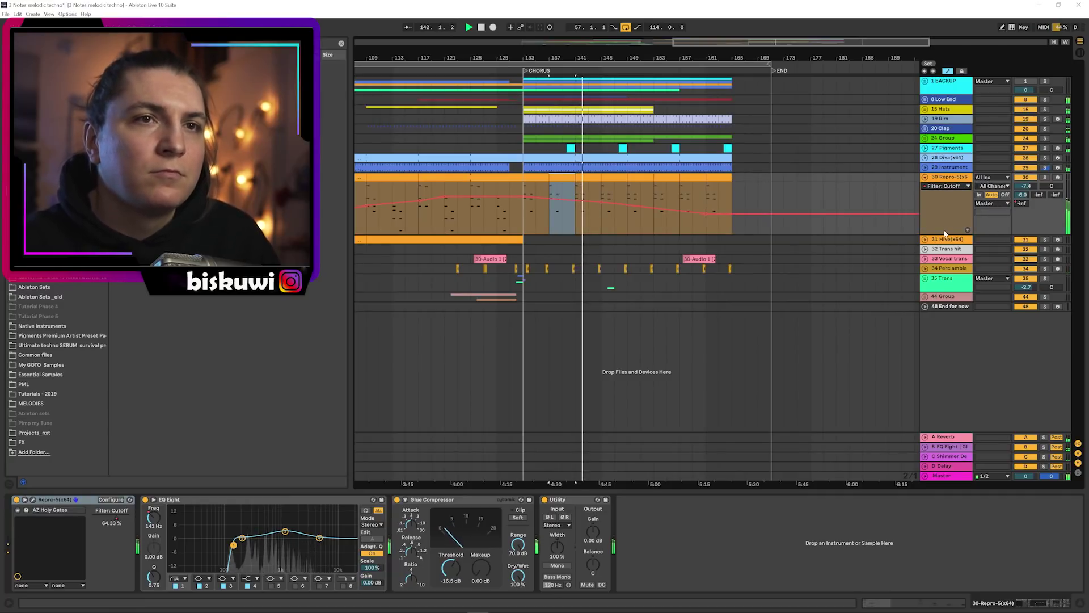
left_click_drag(943, 232, 943, 268)
left_click(944, 187)
left_click(941, 211)
left_click(945, 186)
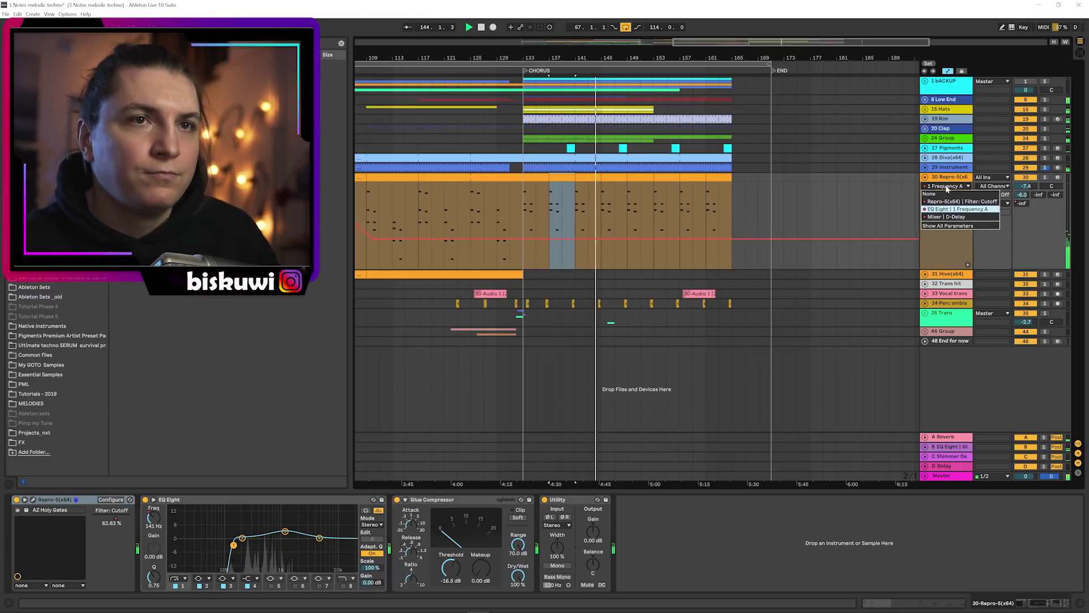
left_click(944, 221)
left_click(945, 187)
left_click(944, 201)
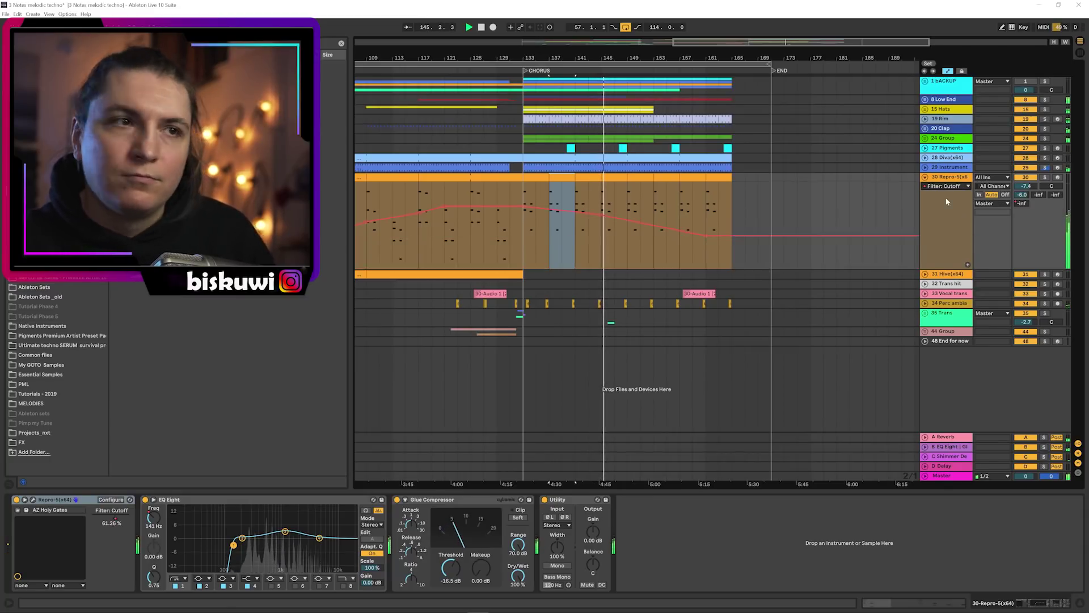
Unfold the 24 Group and show its two Frequency automation lanes in turn through the chorus
left_click(926, 139)
left_click(948, 227)
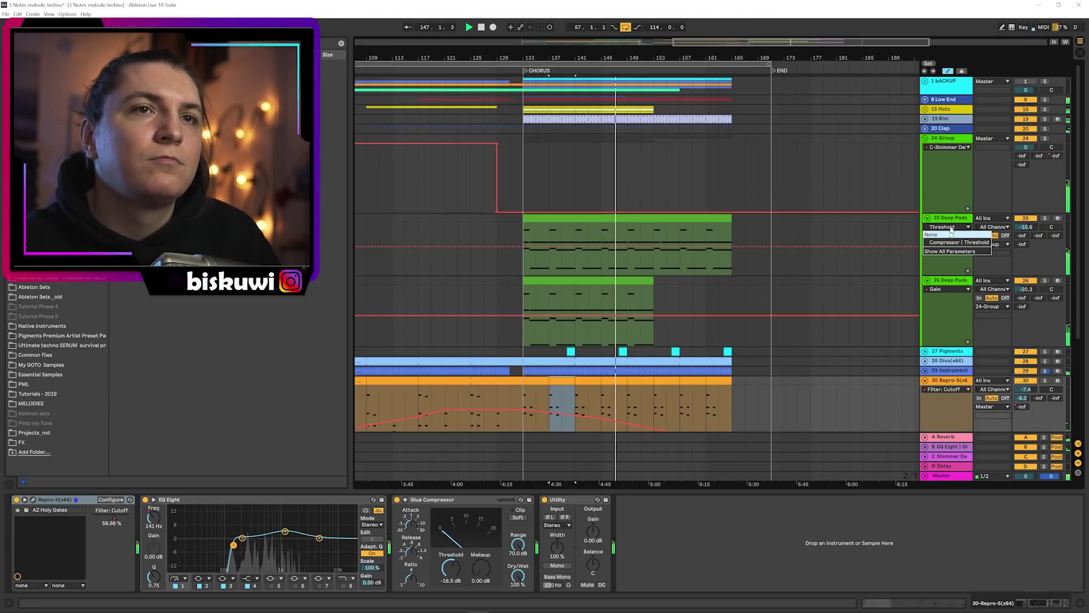
left_click(950, 147)
left_click(951, 163)
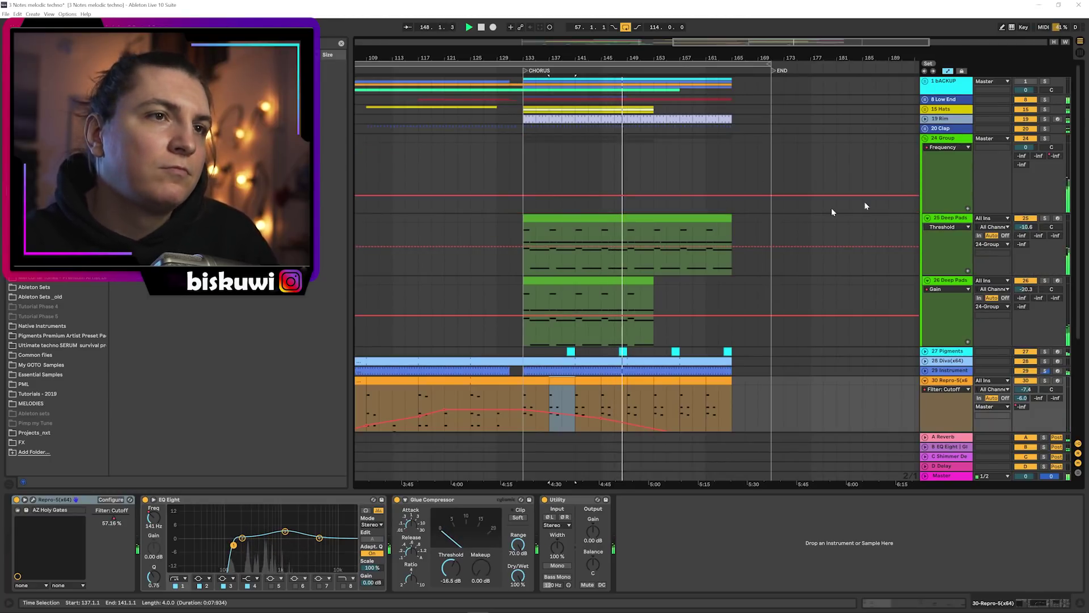
left_click(950, 147)
left_click(949, 171)
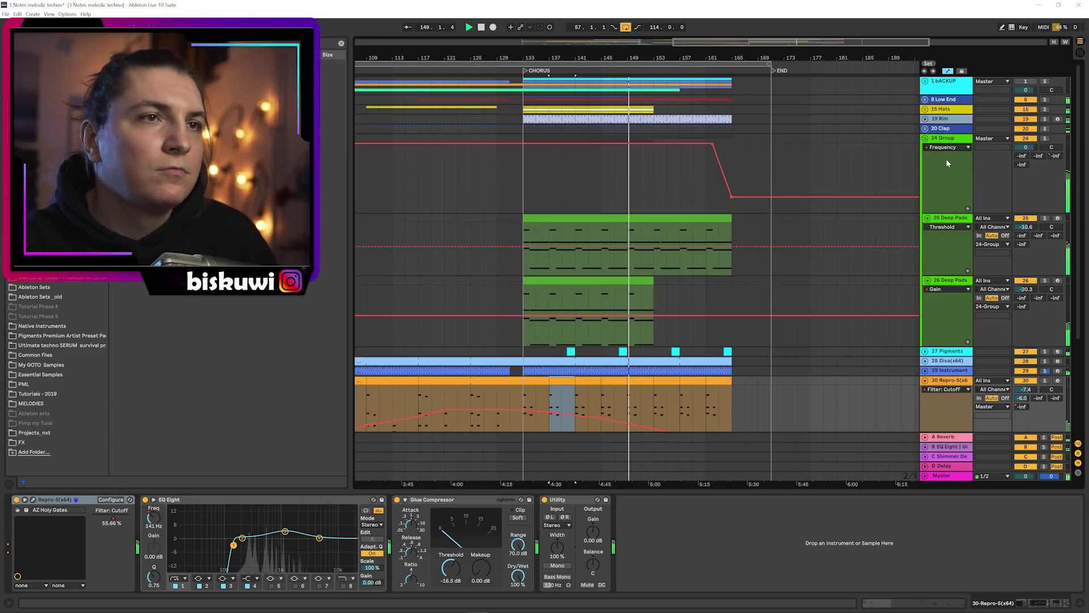
Unfold the 19 Rim track and 8 Low End group, enlarge 8 Low End and show its 8 Frequency A and 1 Frequency A automation
left_click(925, 119)
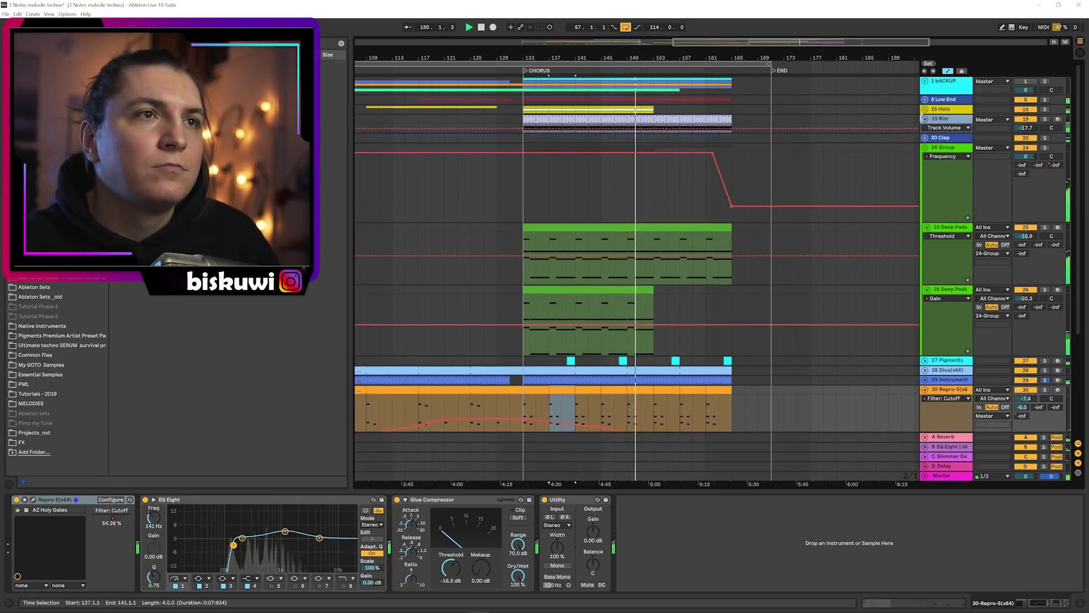
left_click(925, 100)
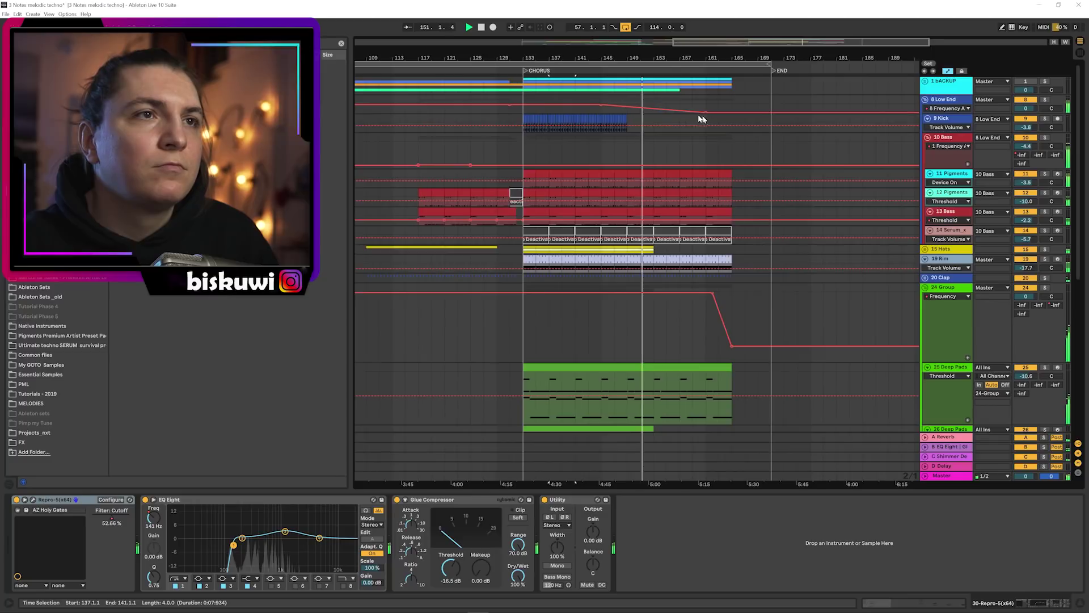
left_click_drag(936, 113, 936, 157)
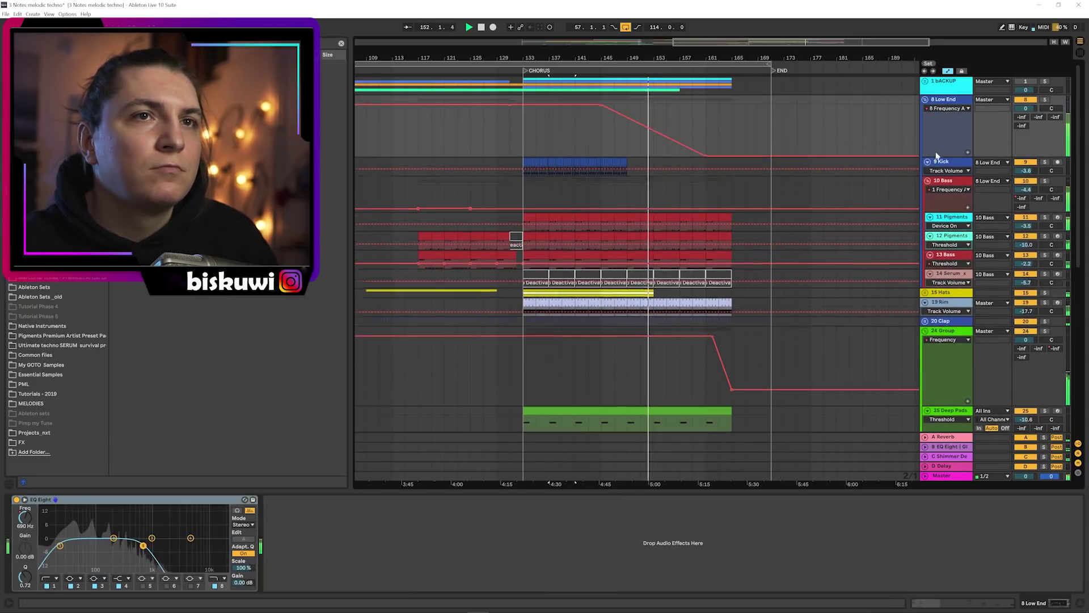
left_click(947, 109)
left_click(943, 130)
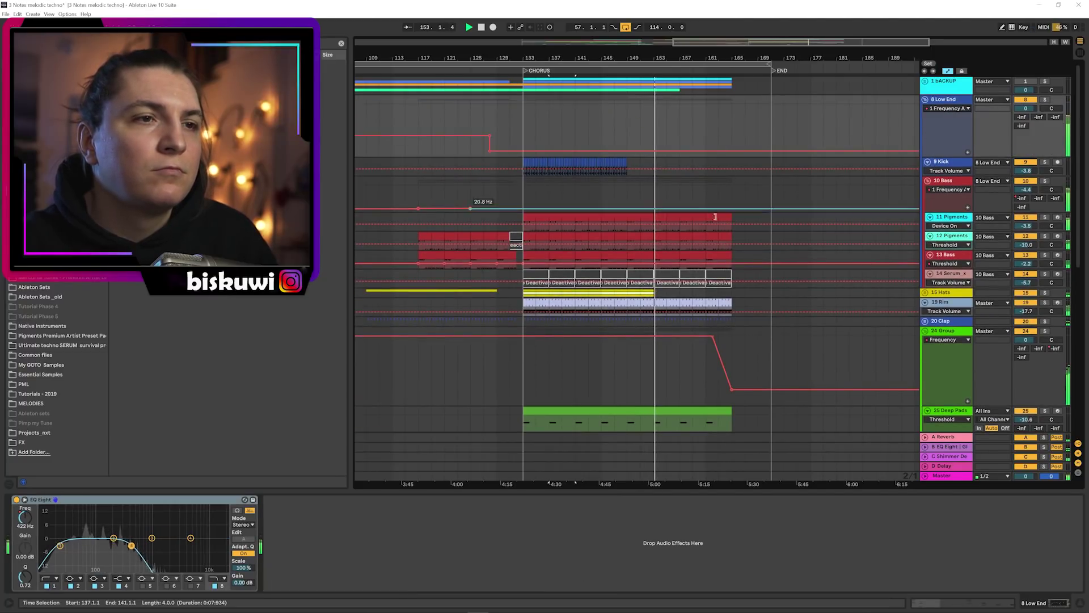
Unfold the 29 Instrument Rack and 28 Diva tracks, examine the Diva clip's notes and show the Diva track's devices
scroll(737, 249, "down", 12)
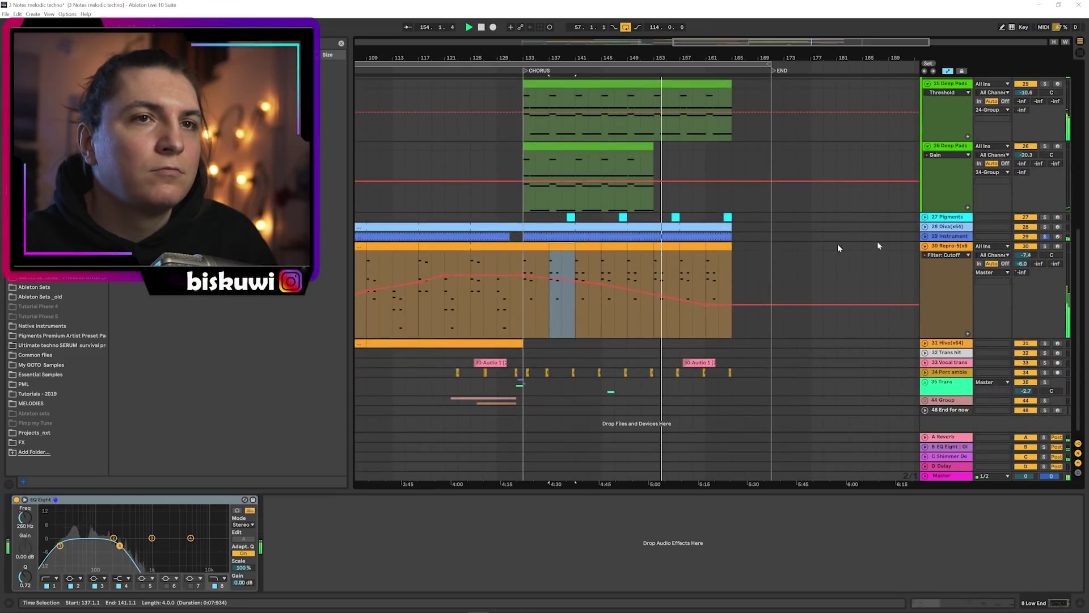
left_click(925, 237)
scroll(806, 268, "down", 4)
scroll(805, 268, "up", 1)
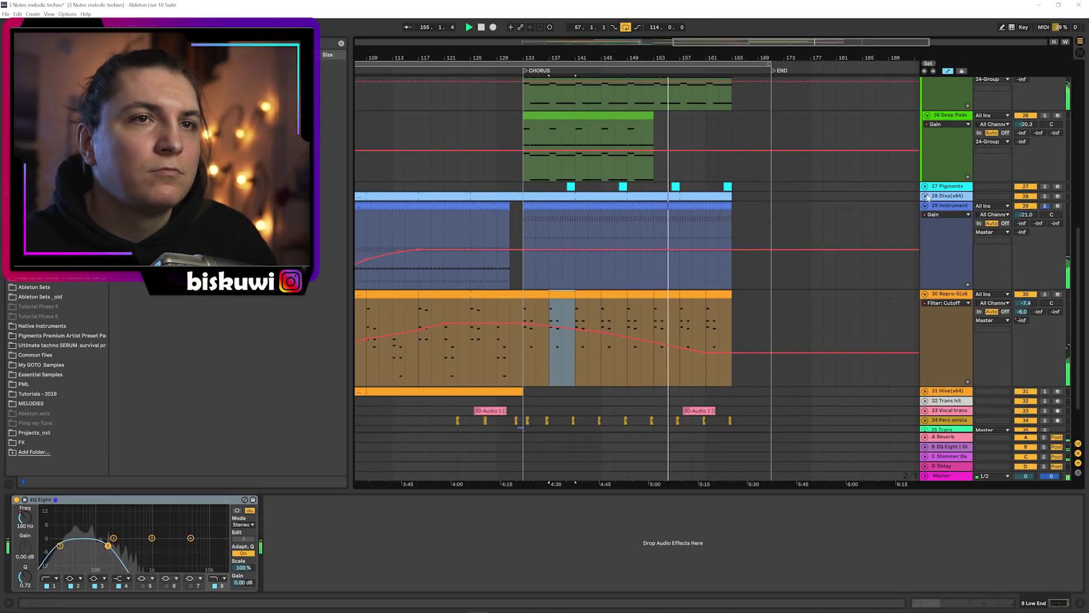
left_click(925, 196)
double_click(709, 219)
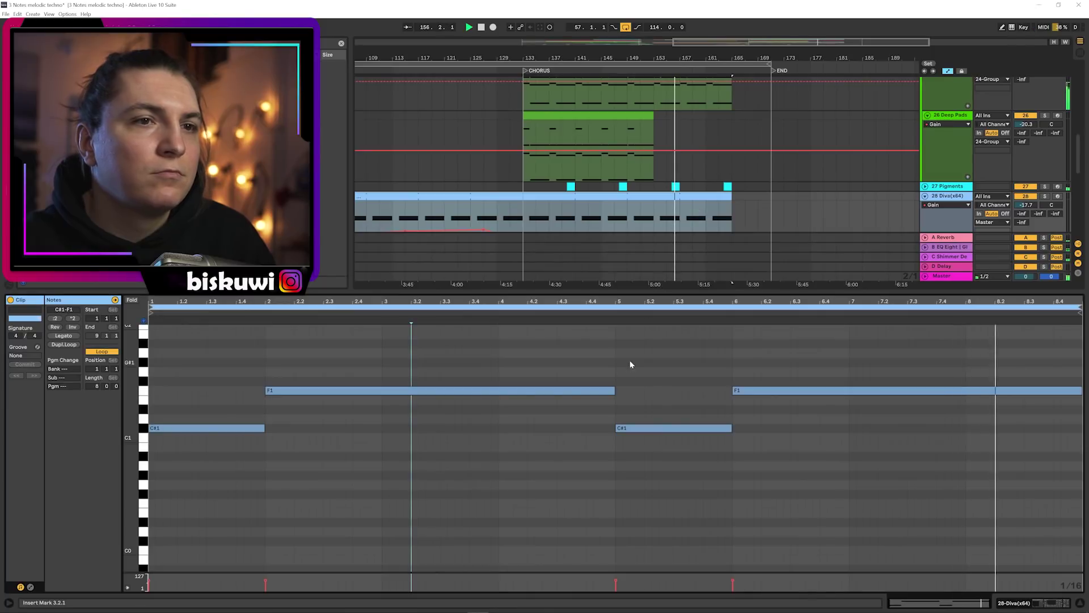
key("shift+Tab")
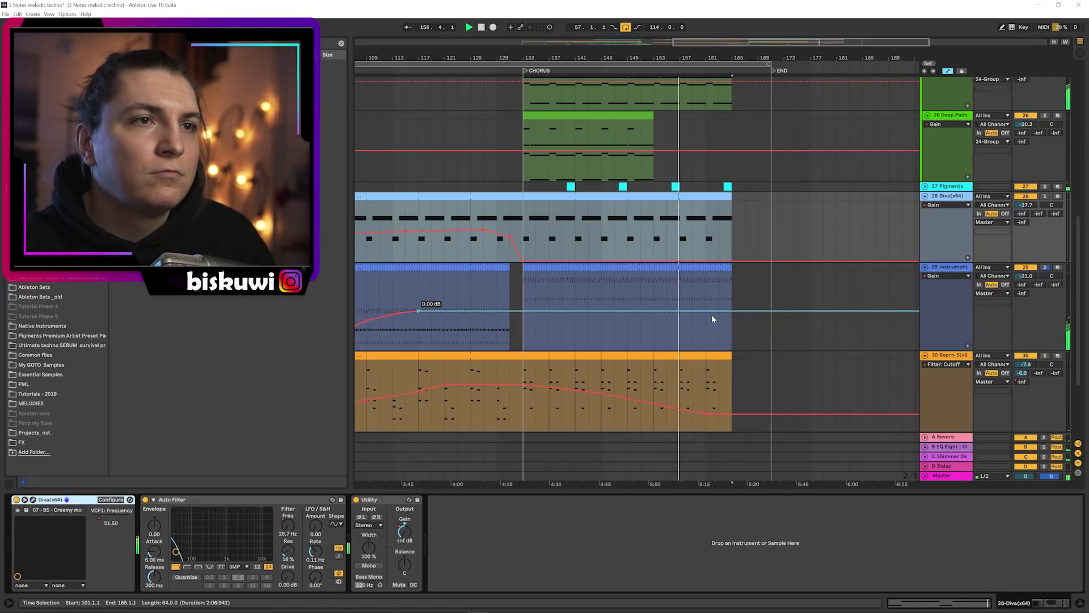
Unfold the 27 Pigments track, then examine the notes of the last 30 Repro-5 clip and show that track's devices
left_click(925, 186)
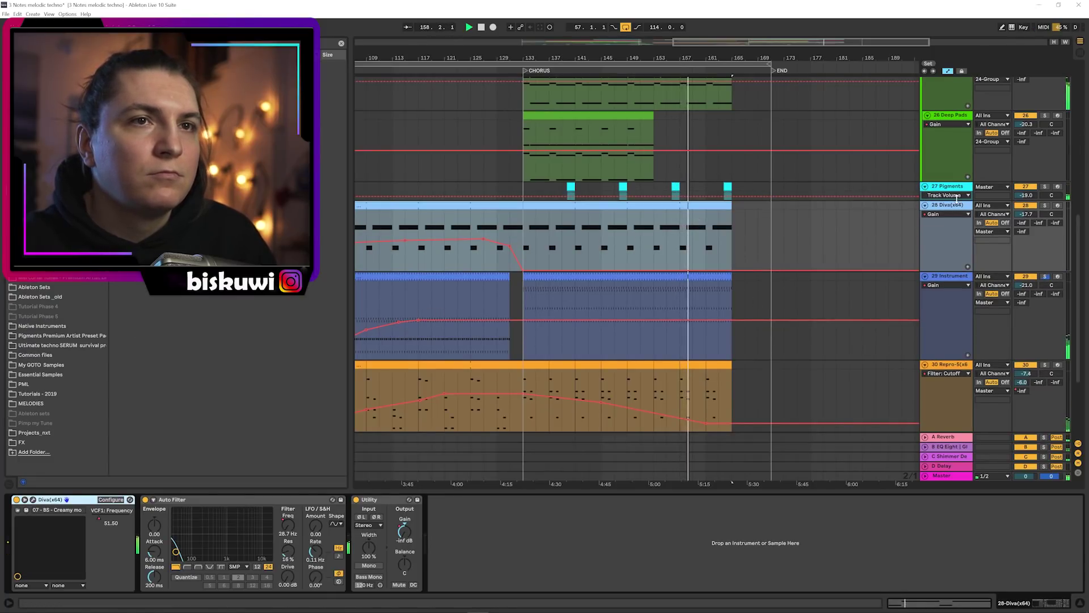
left_click(847, 188)
scroll(759, 370, "down", 4)
mouse_move(1076, 280)
left_mouse_down()
mouse_move(1075, 110)
mouse_move(1073, 281)
left_mouse_up()
double_click(714, 243)
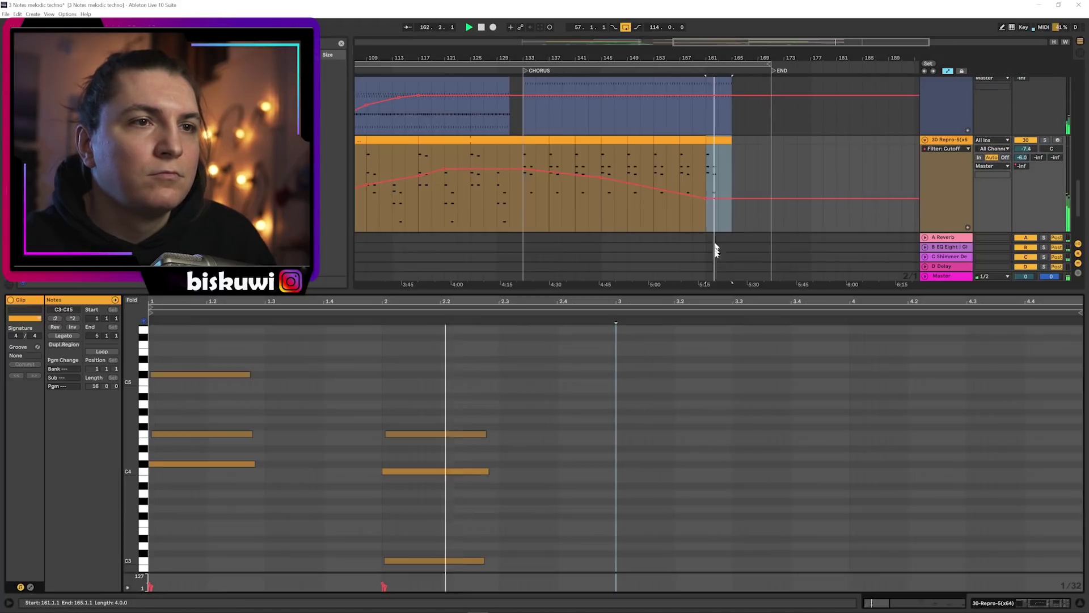
key("shift+Tab")
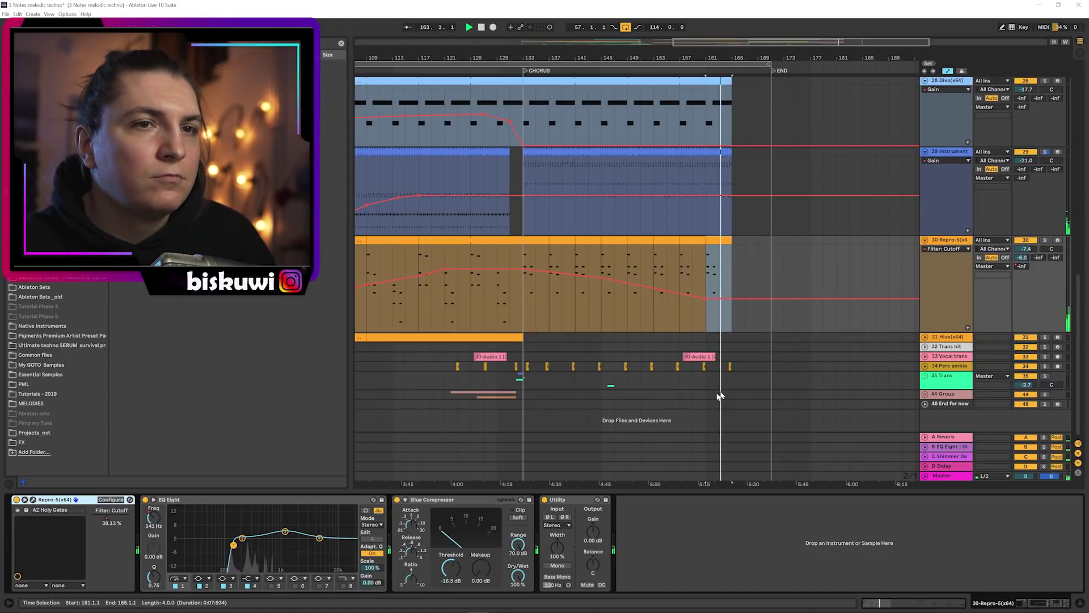
Unfold the 34 Perc ambia track, then fold all tracks to show the whole arrangement from START to END
left_click(925, 366)
left_click_drag(733, 62, 733, 209)
left_click_drag(705, 55, 713, 17)
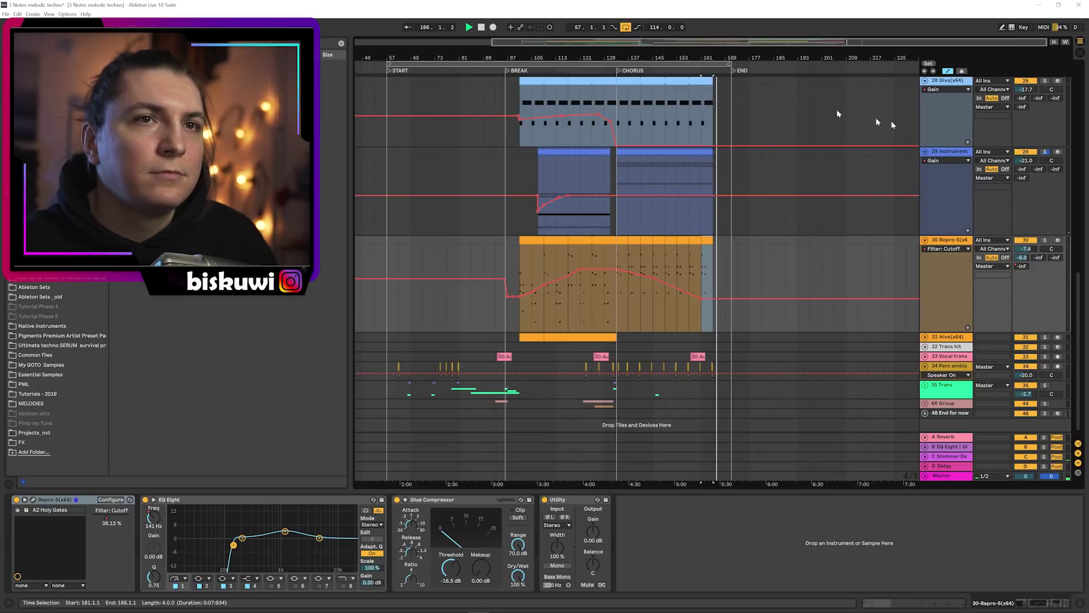
left_click(926, 152, "alt")
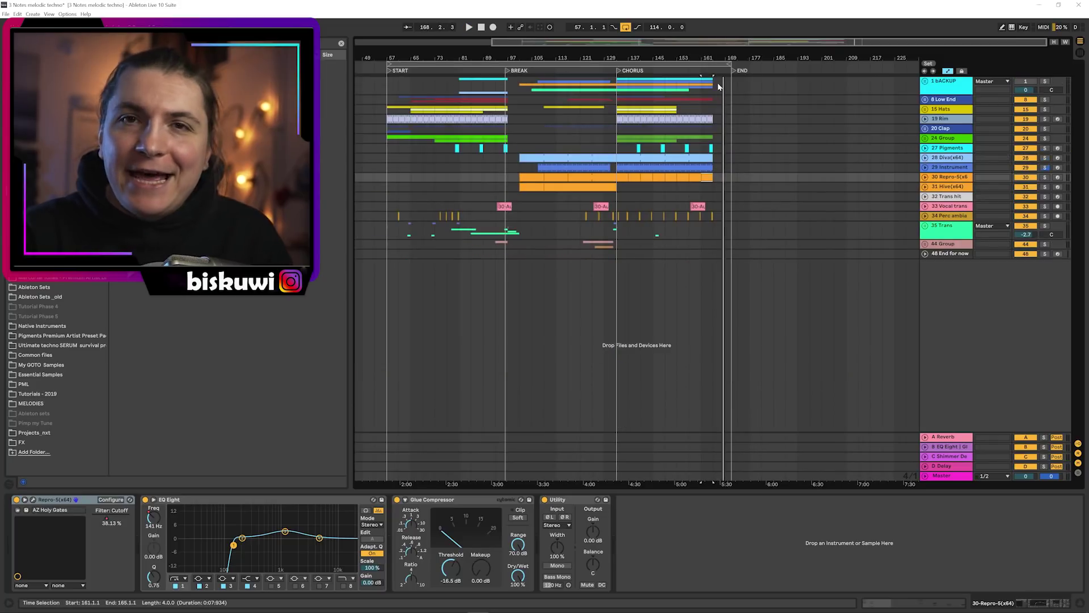